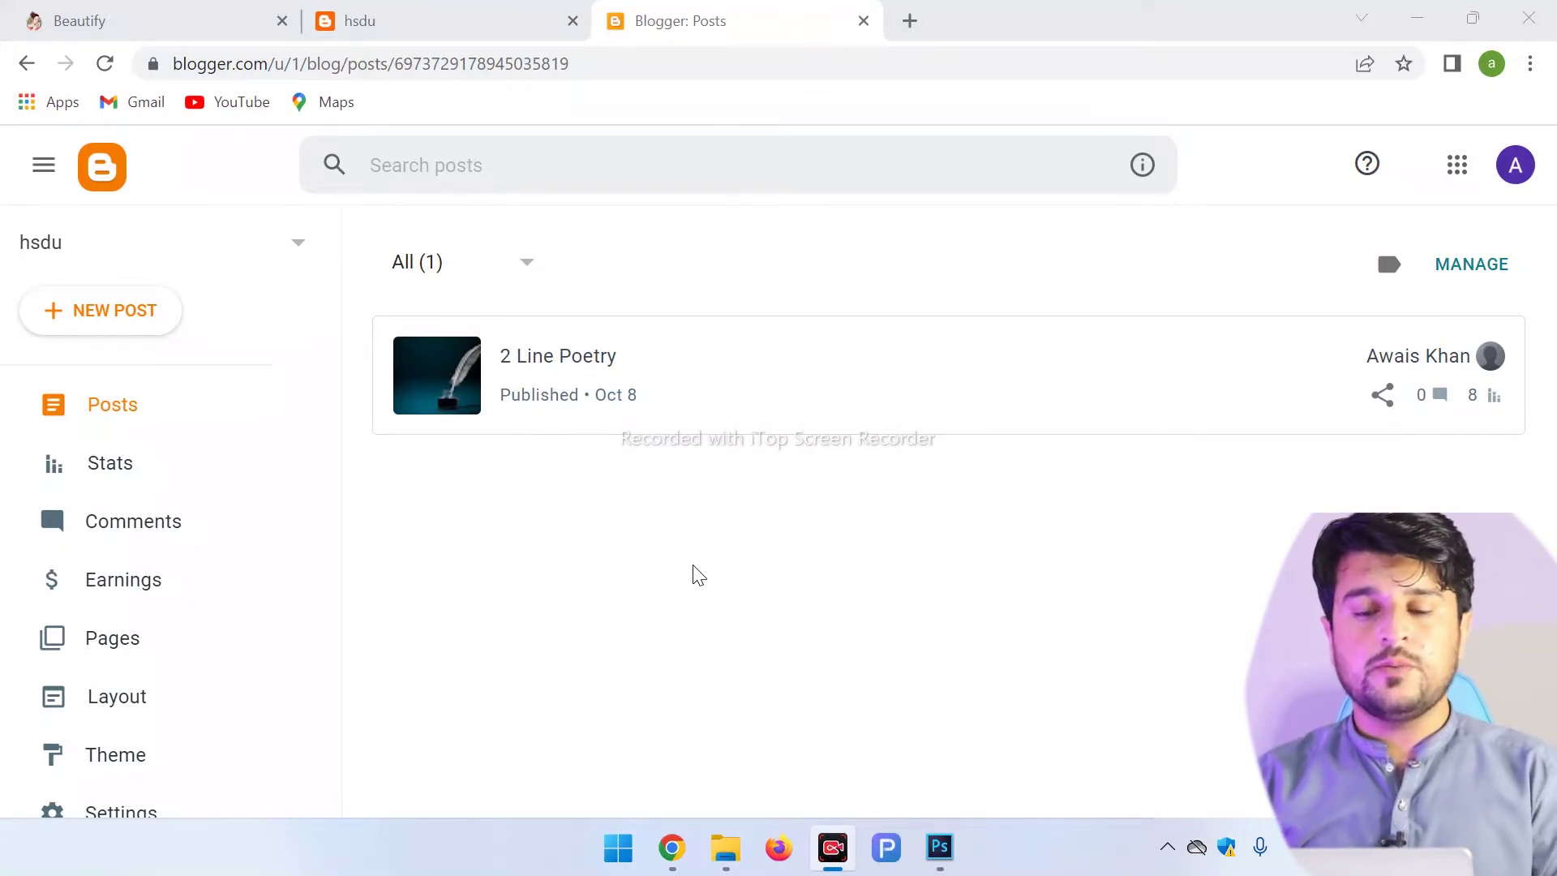
Step: Look over the homepage of the Beautify template demo site
click(231, 11)
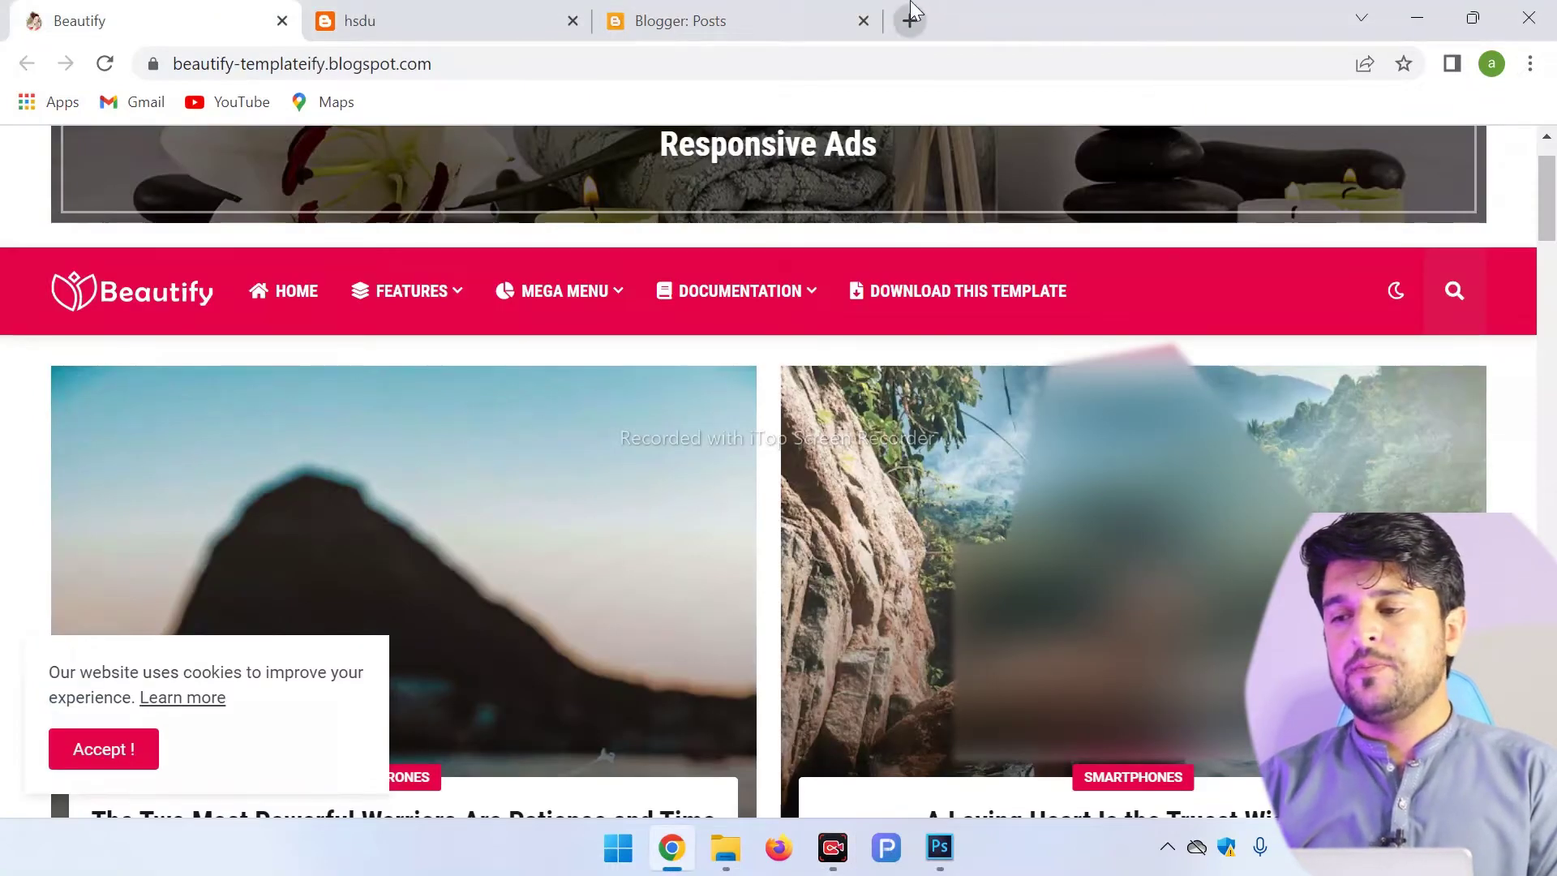
mouse_move(1553, 193)
mouse_down()
mouse_move(1548, 556)
mouse_move(1483, 441)
mouse_move(1547, 187)
mouse_up()
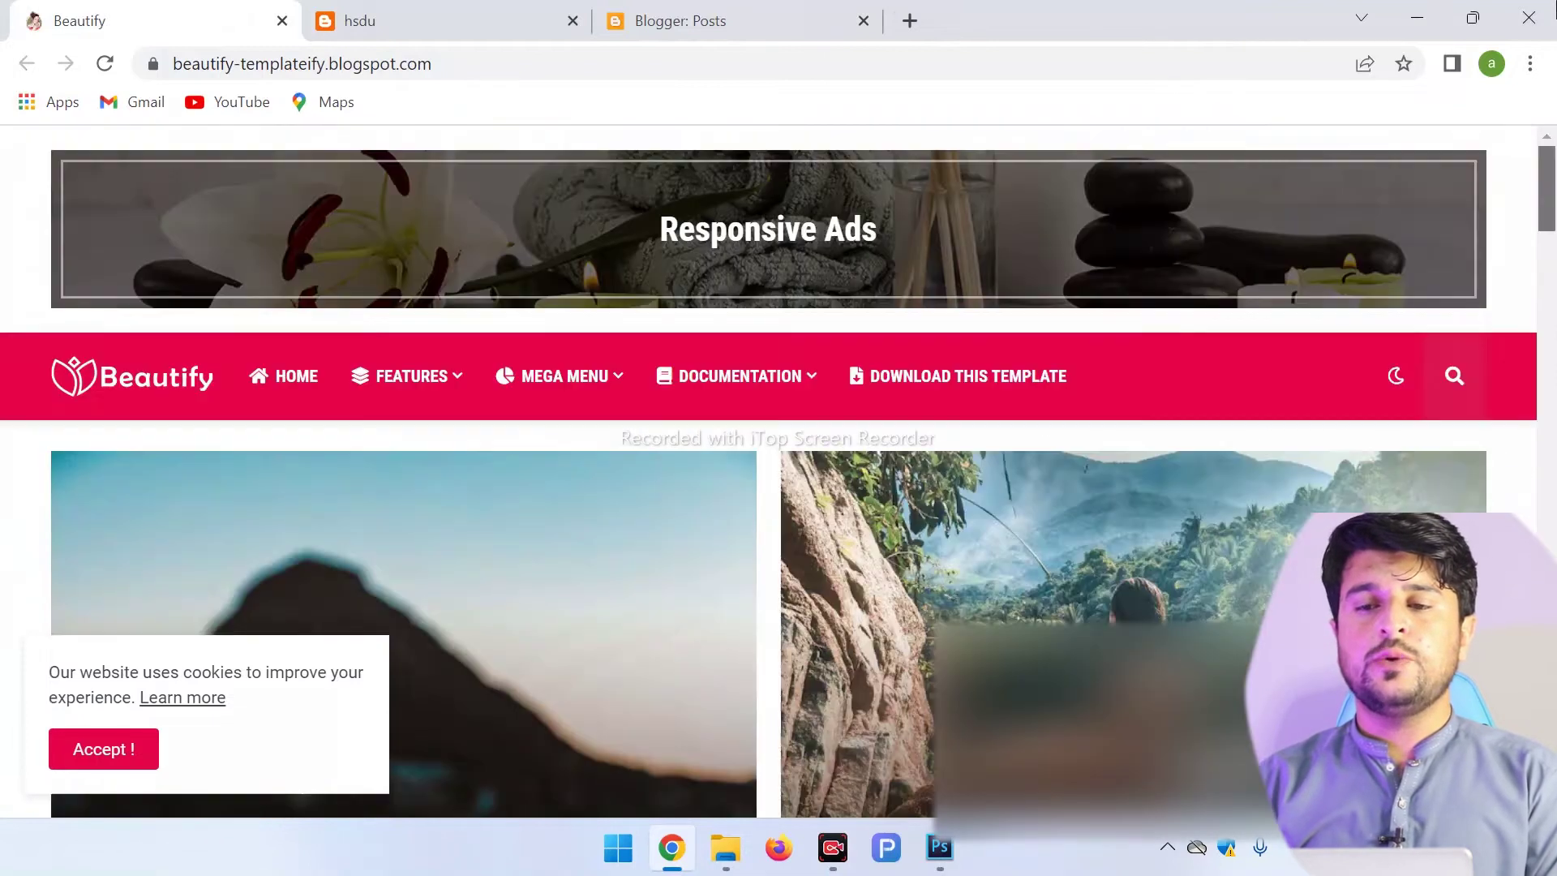
click(725, 11)
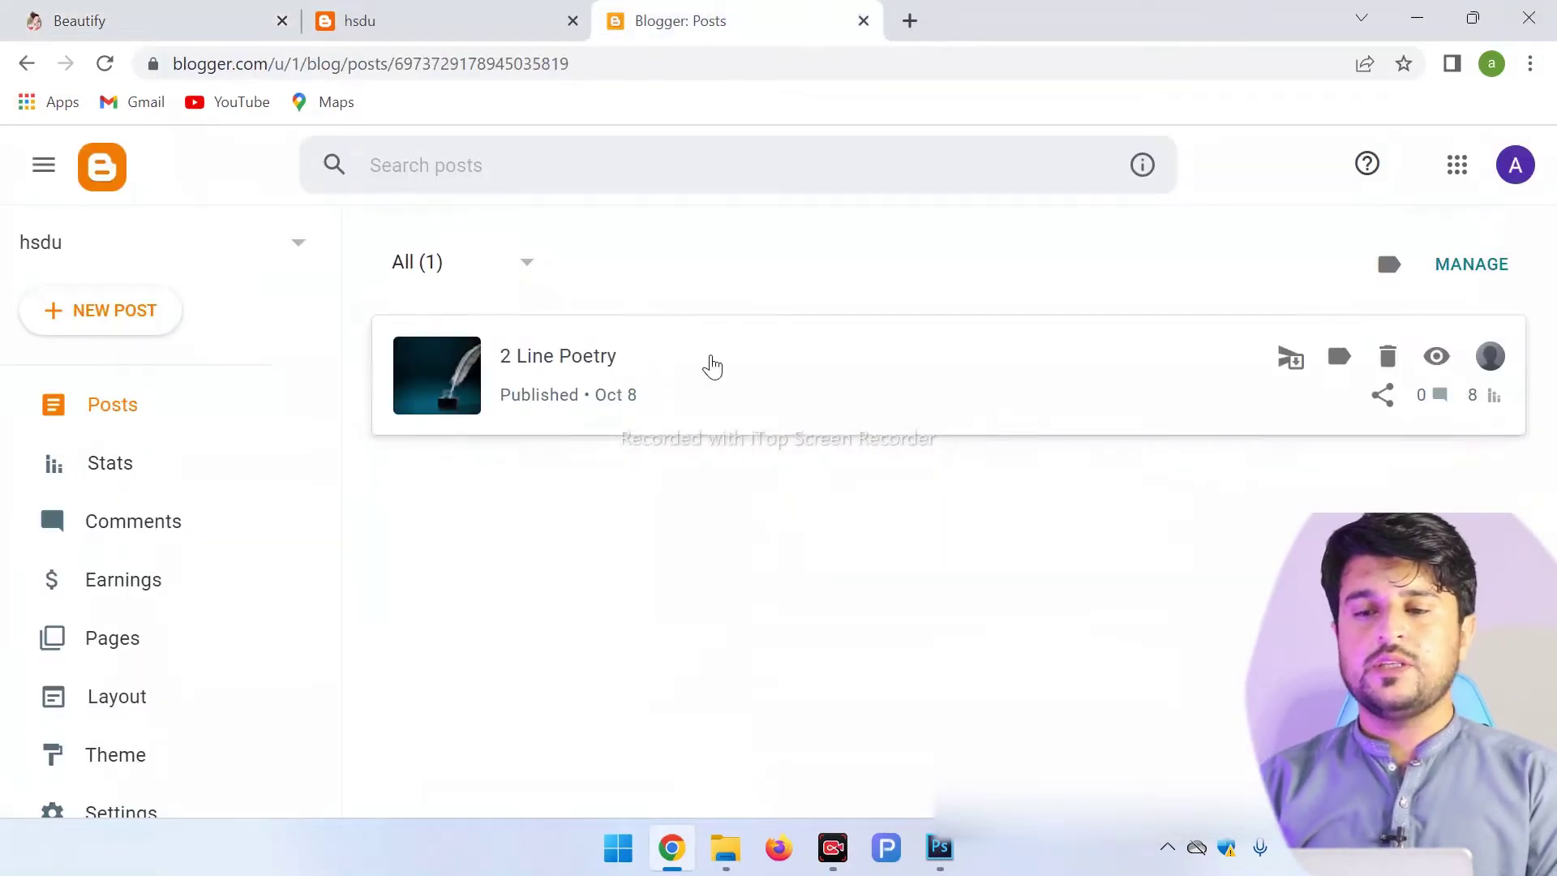
Step: Examine the live hsdu blog's homepage, including its header menu, sidebar widgets and footer
click(445, 12)
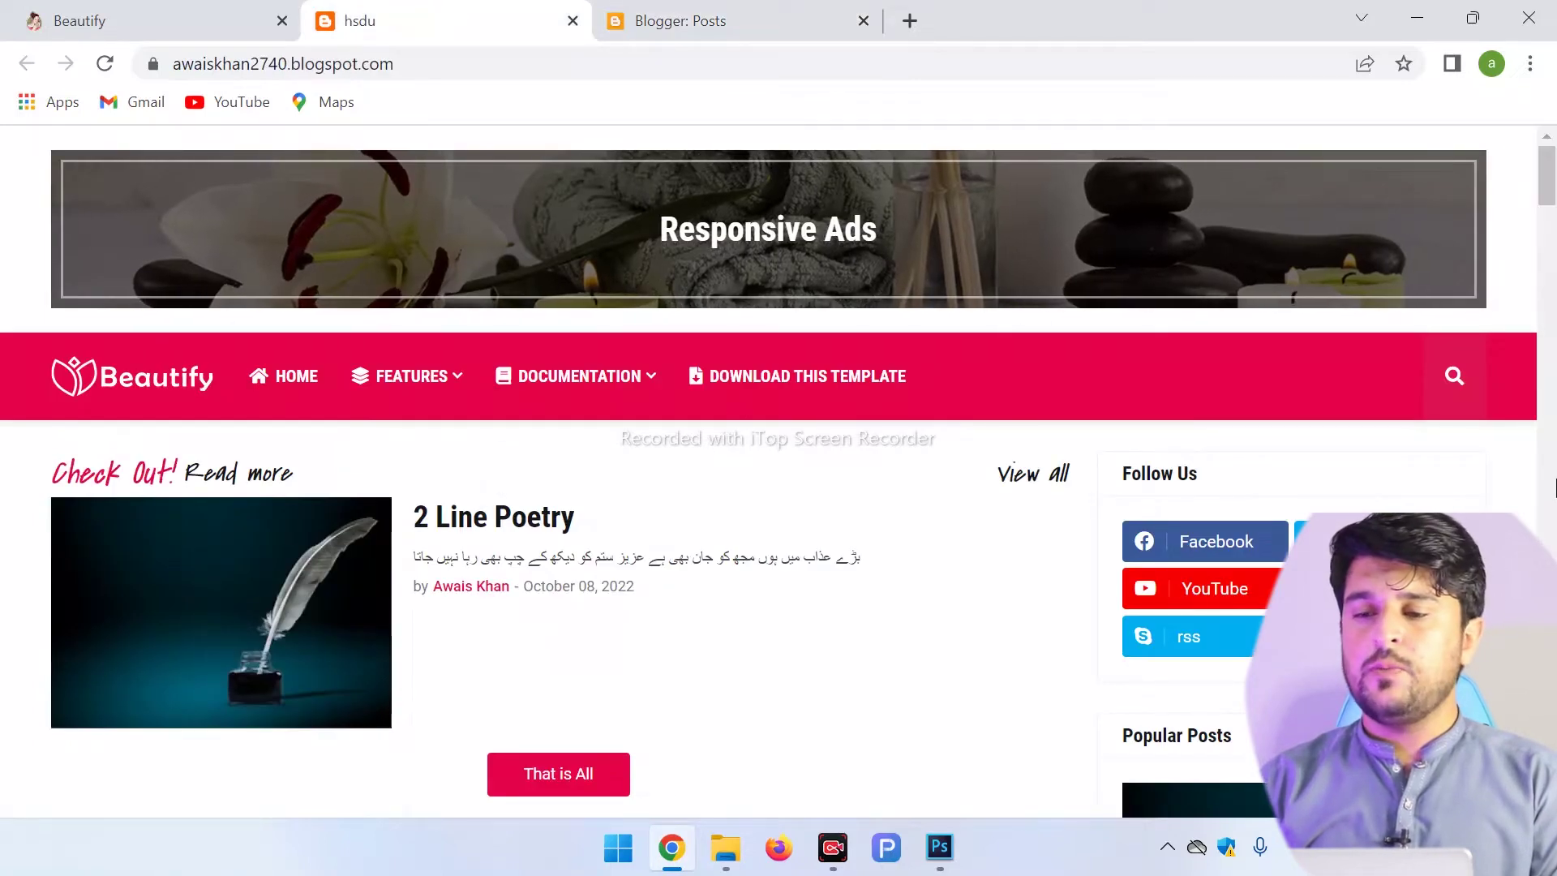
scroll(1553, 491, down, 3)
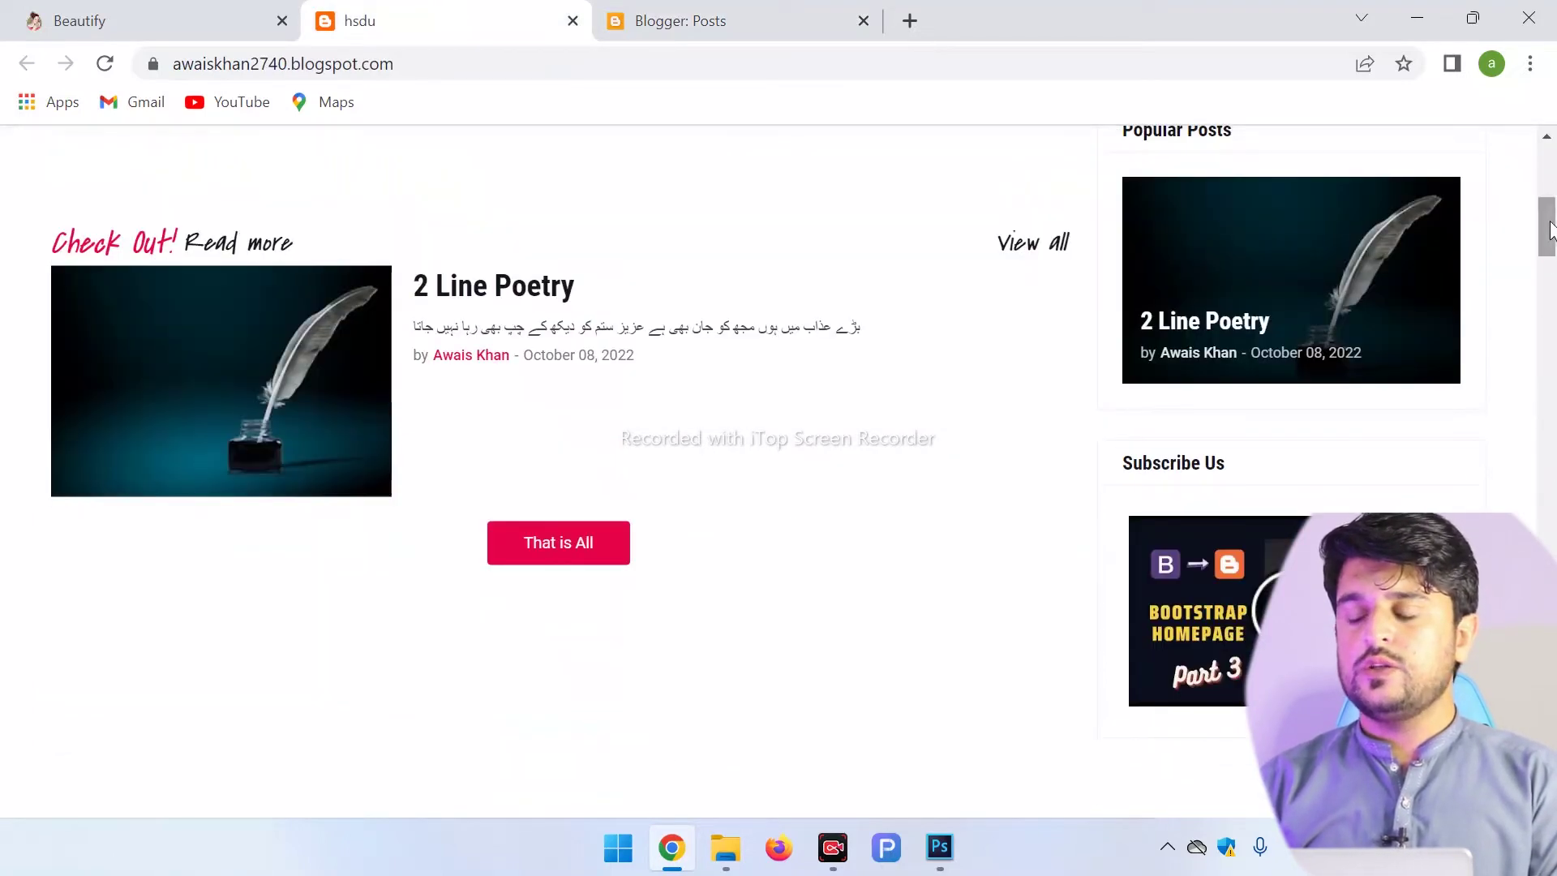
scroll(1553, 193, up, 3)
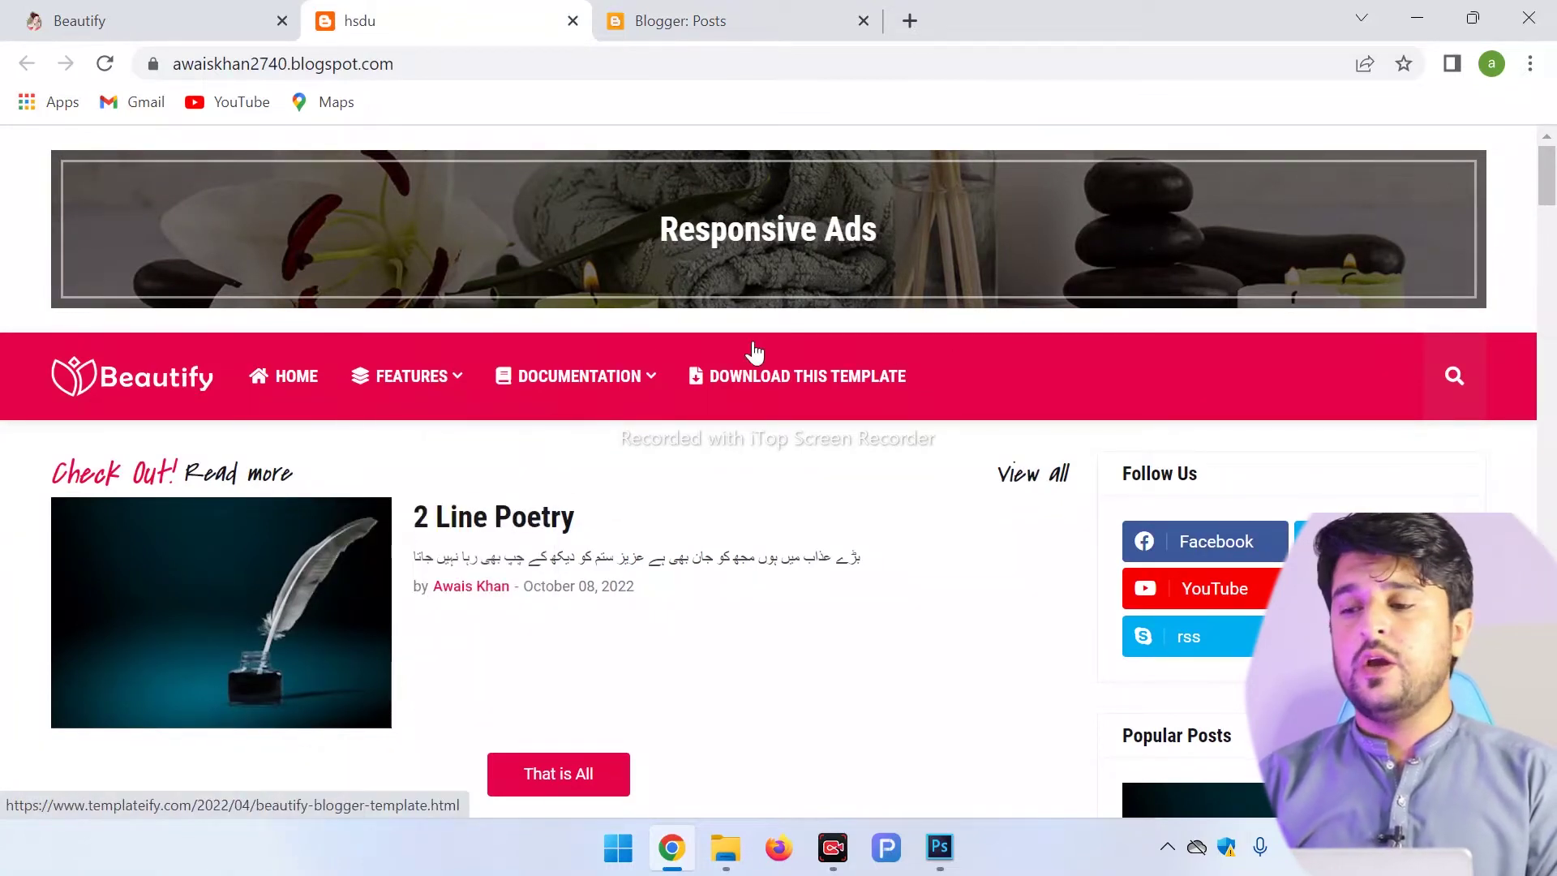
scroll(750, 350, down, 3)
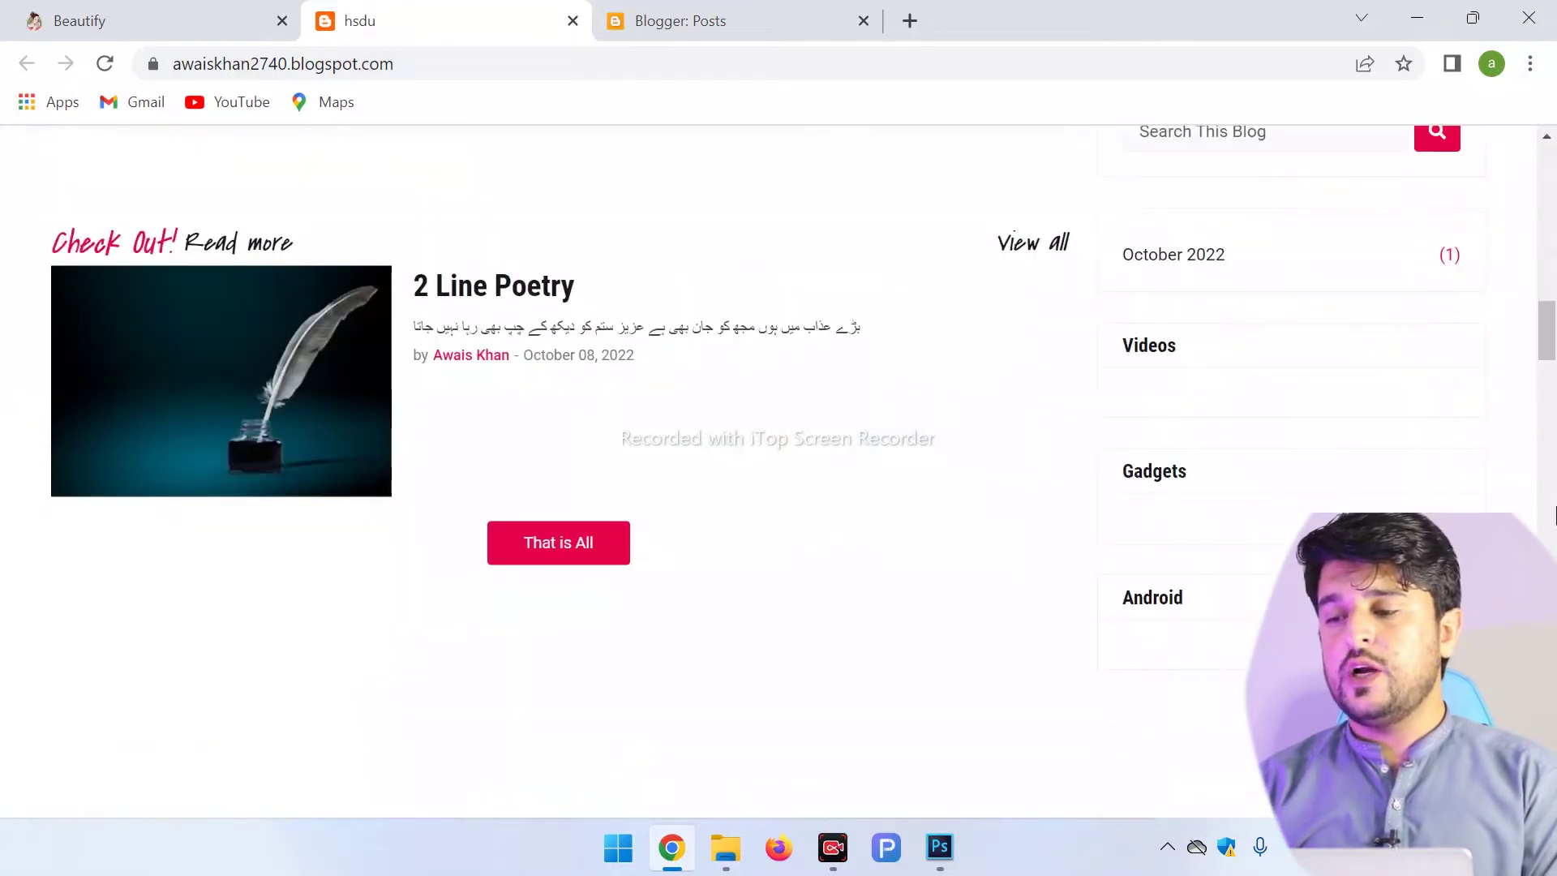
scroll(1554, 516, down, 10)
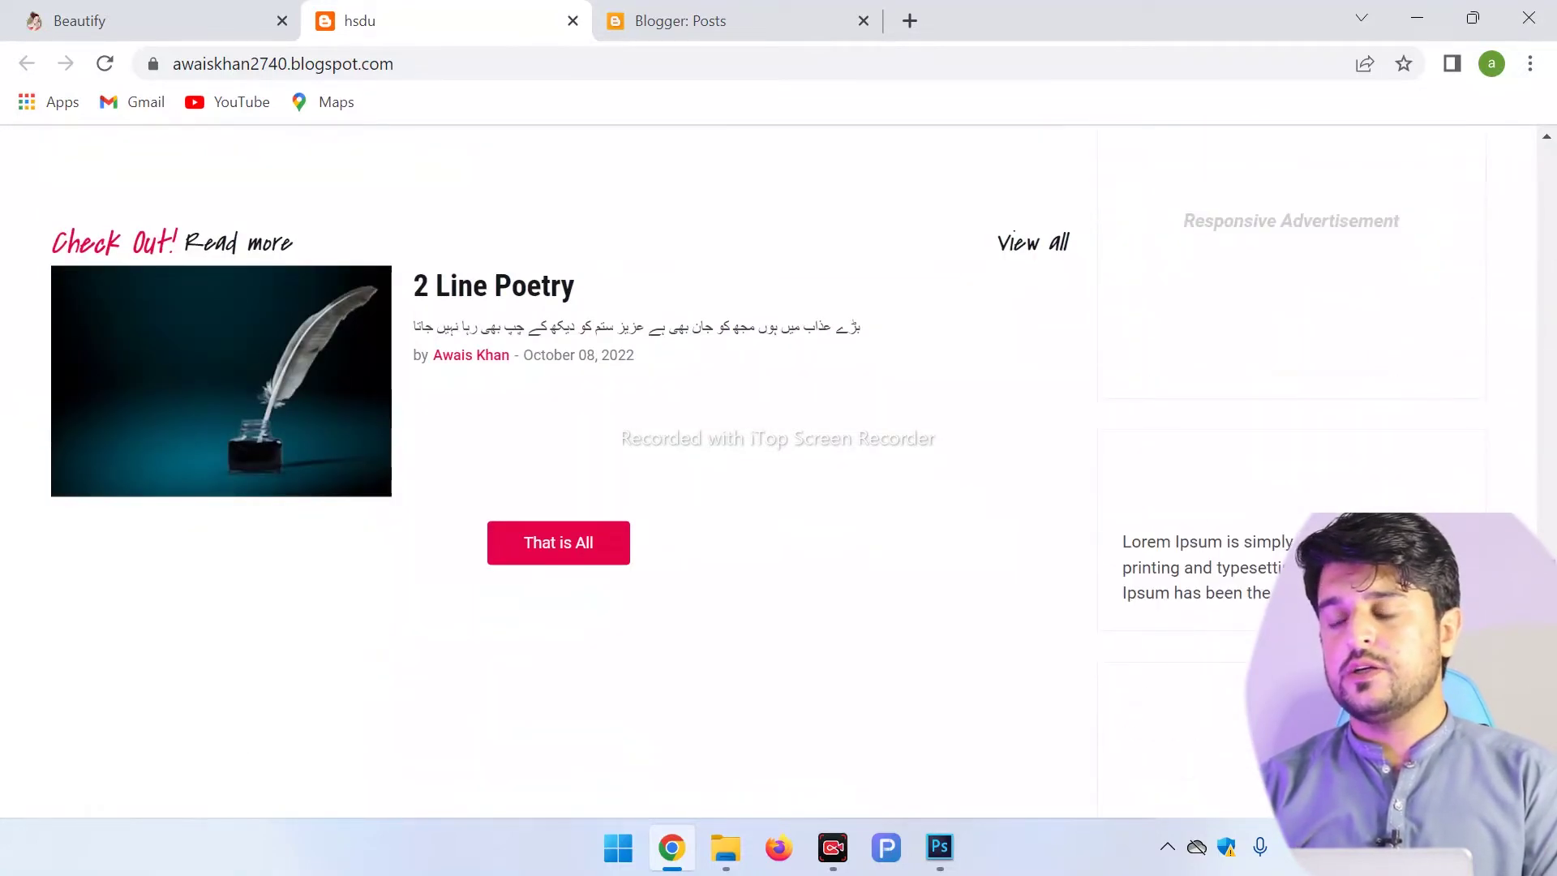
scroll(1555, 516, down, 5)
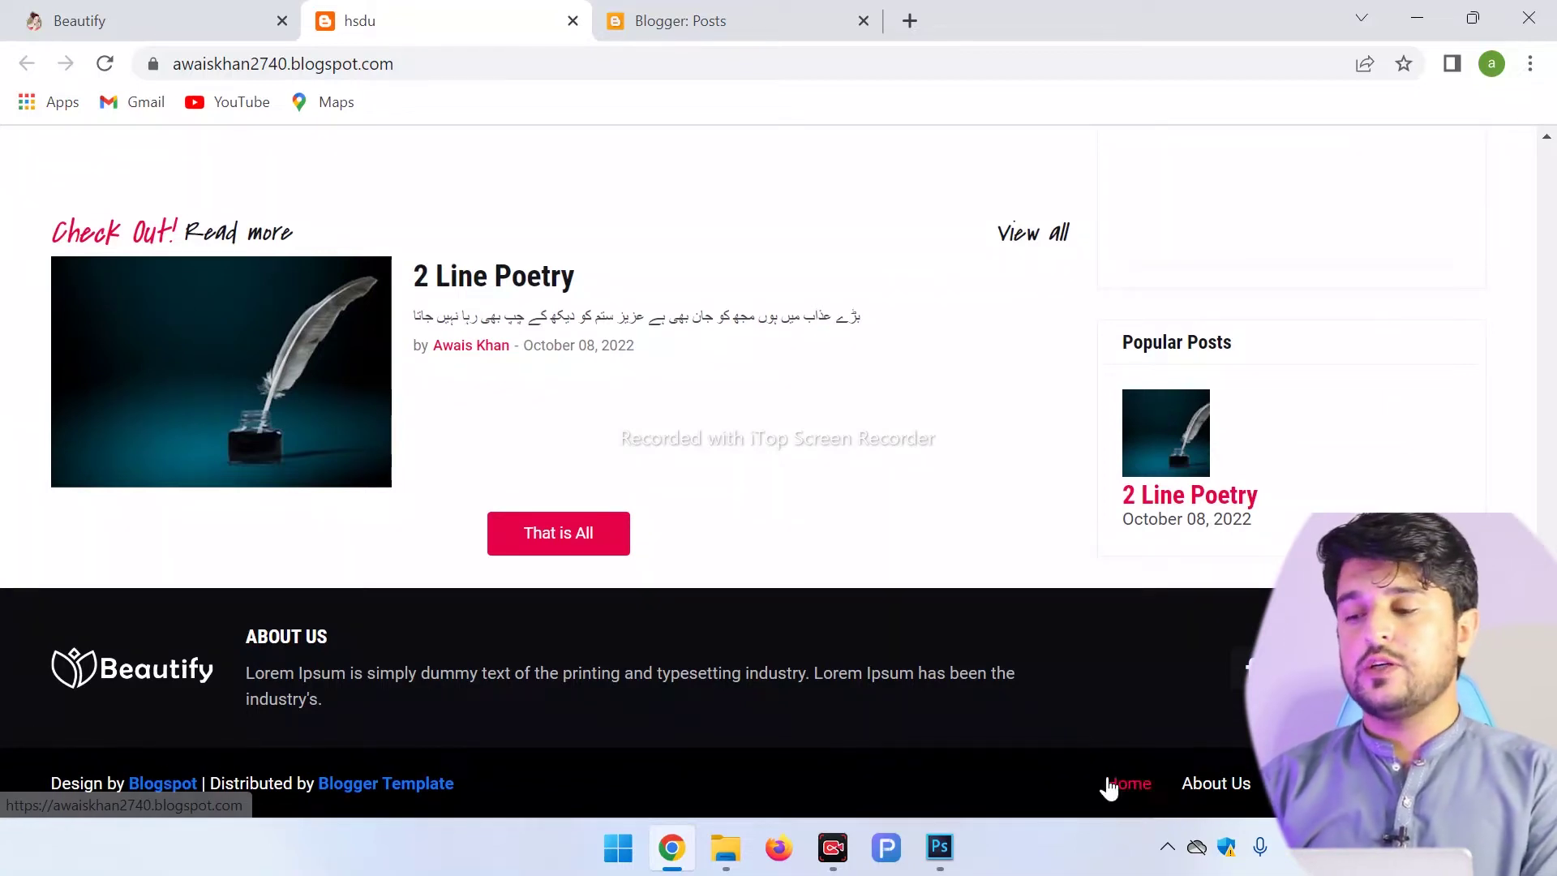
scroll(768, 471, up, 3)
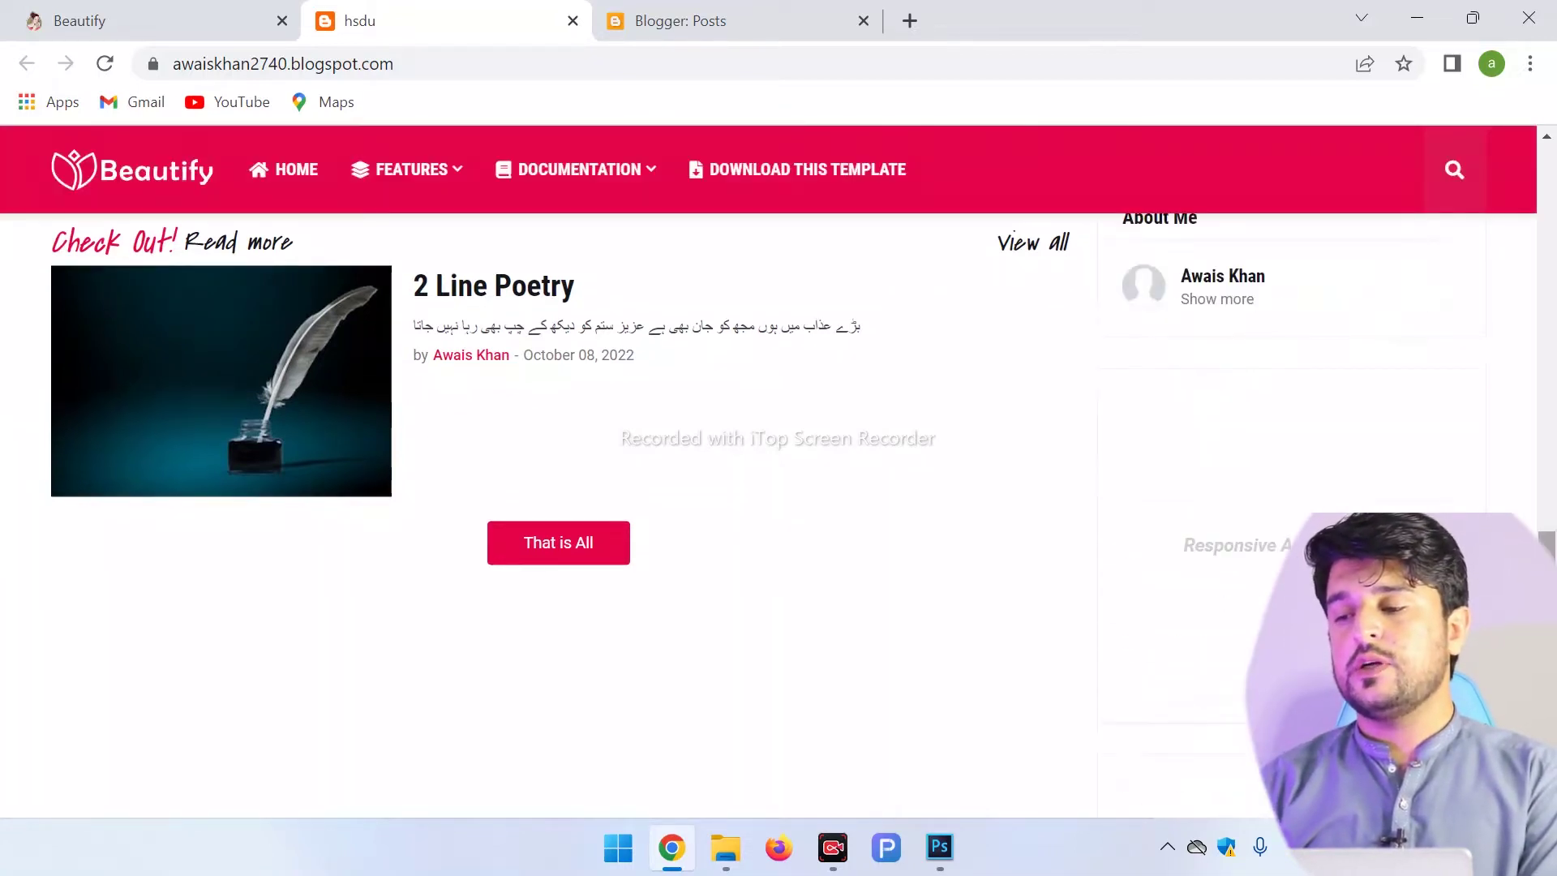
scroll(768, 470, up, 2)
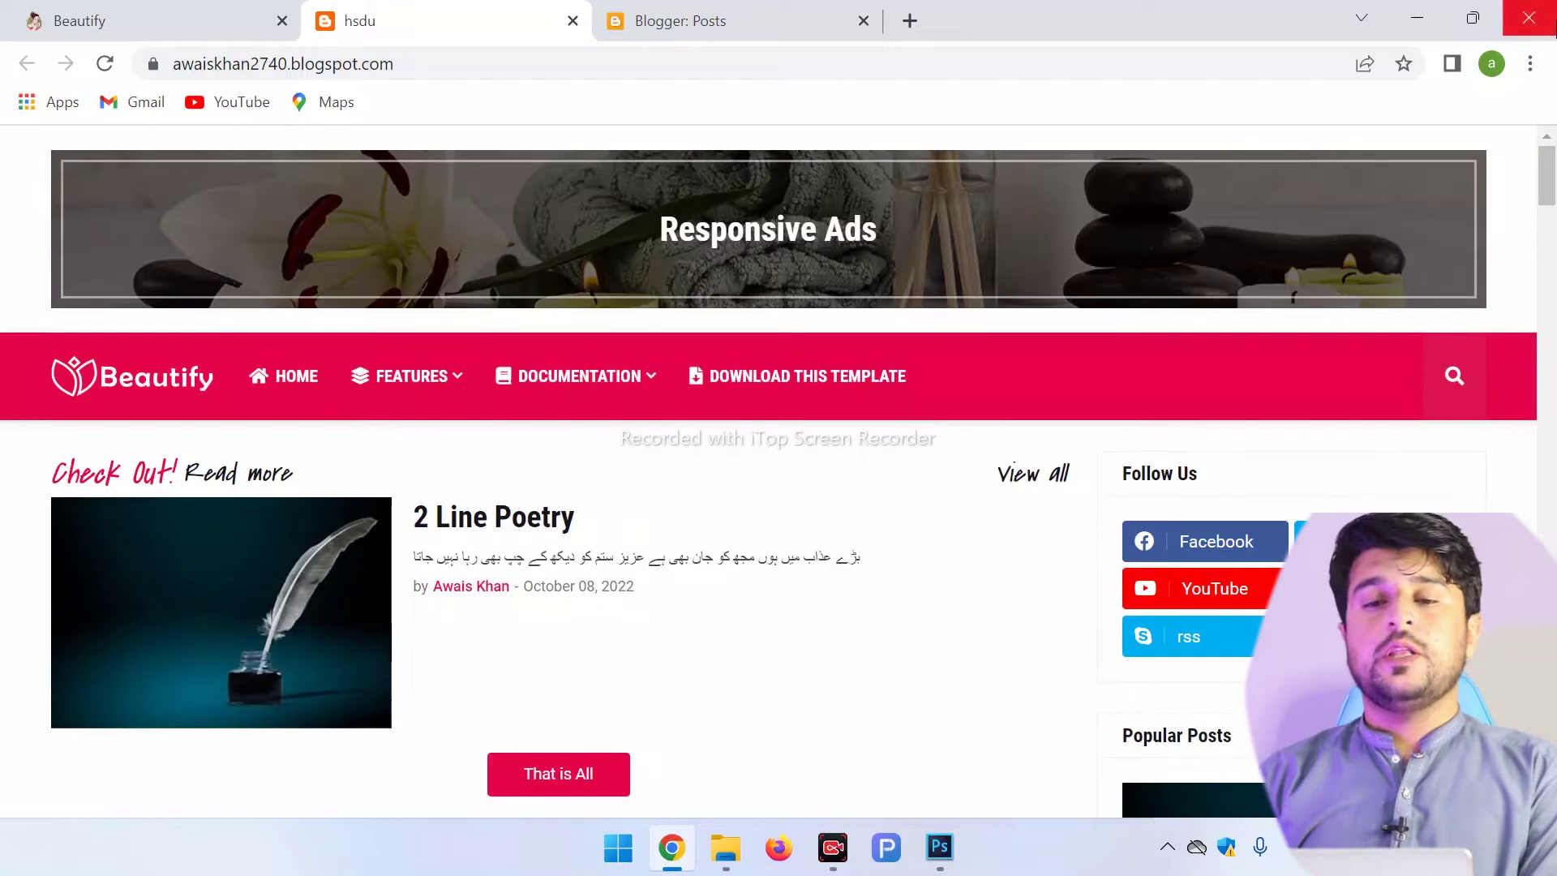
Step: Open the layout editor of the hsdu blog in Blogger
click(754, 10)
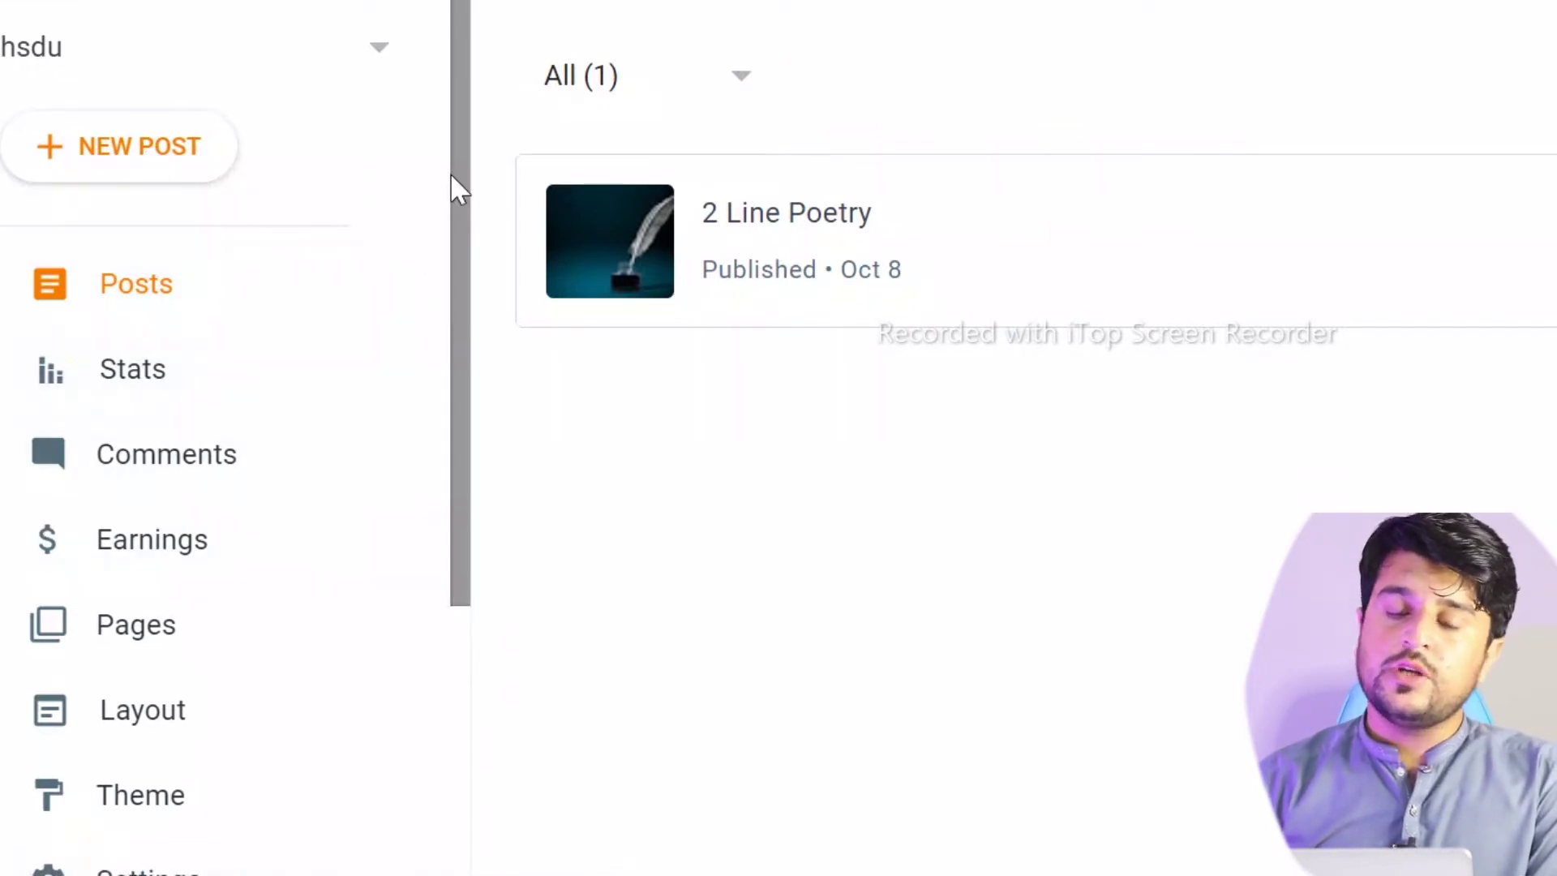
drag(458, 188, 455, 284)
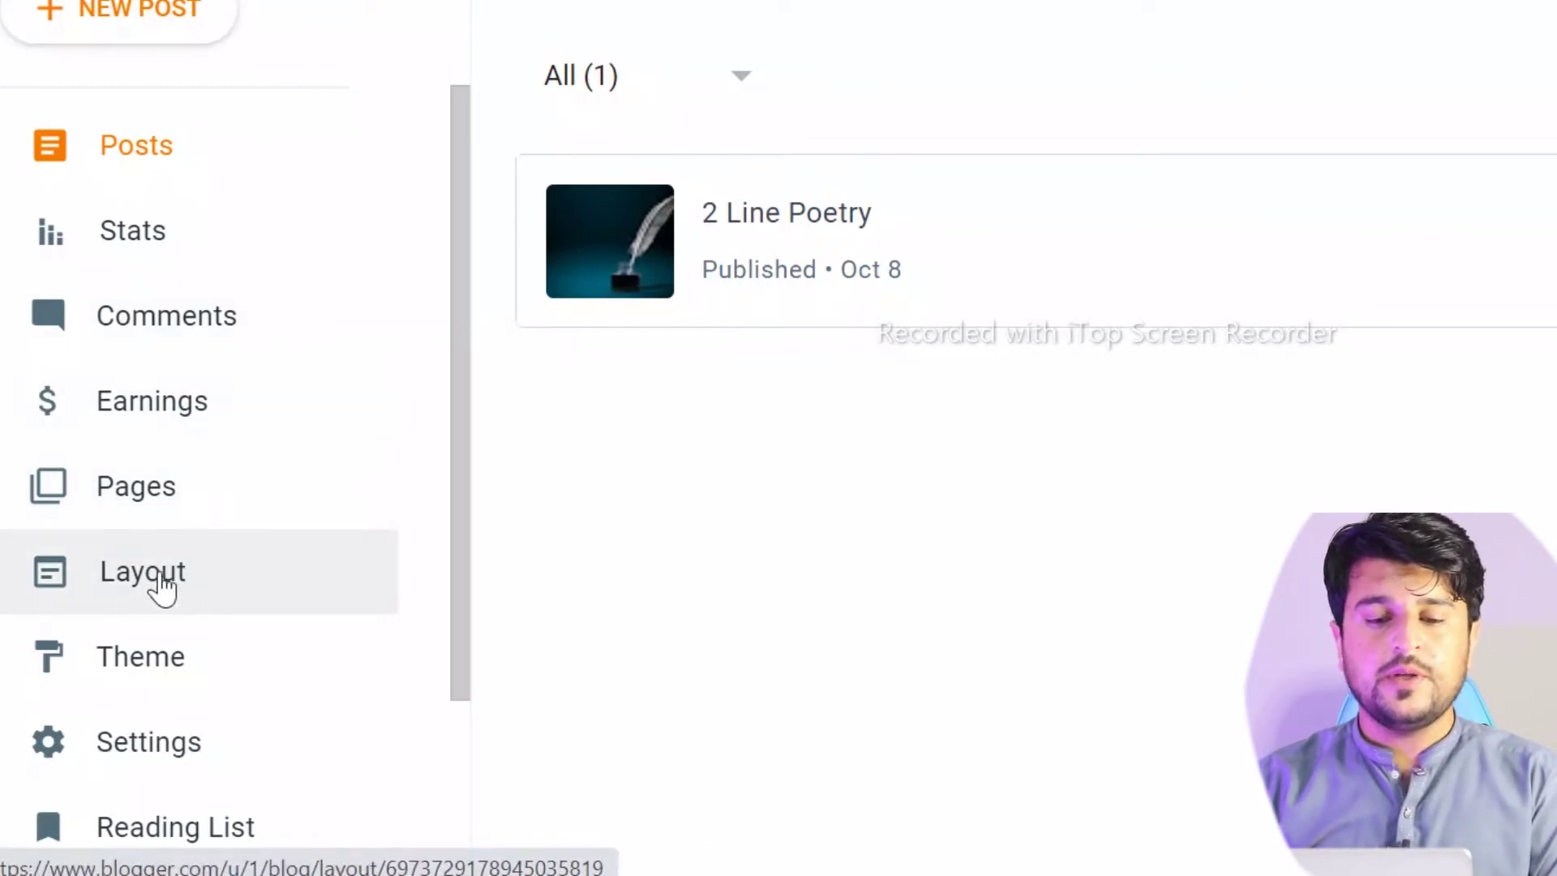
click(139, 582)
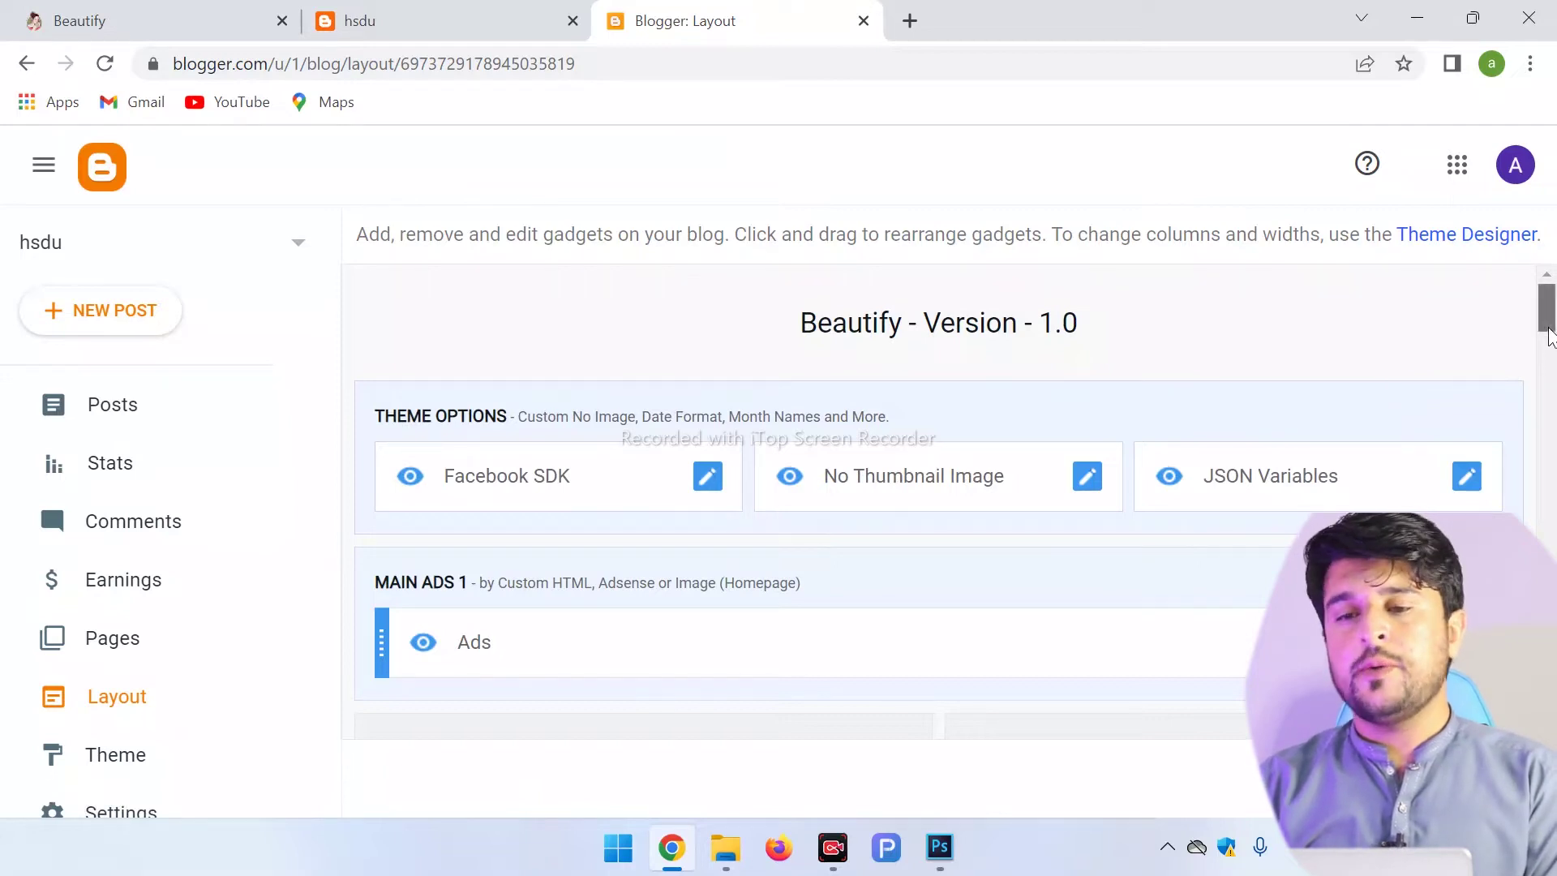
Step: Compare the ads, header logo and main posts sections of the layout with the live blog's homepage
scroll(1549, 325, down, 2)
click(424, 12)
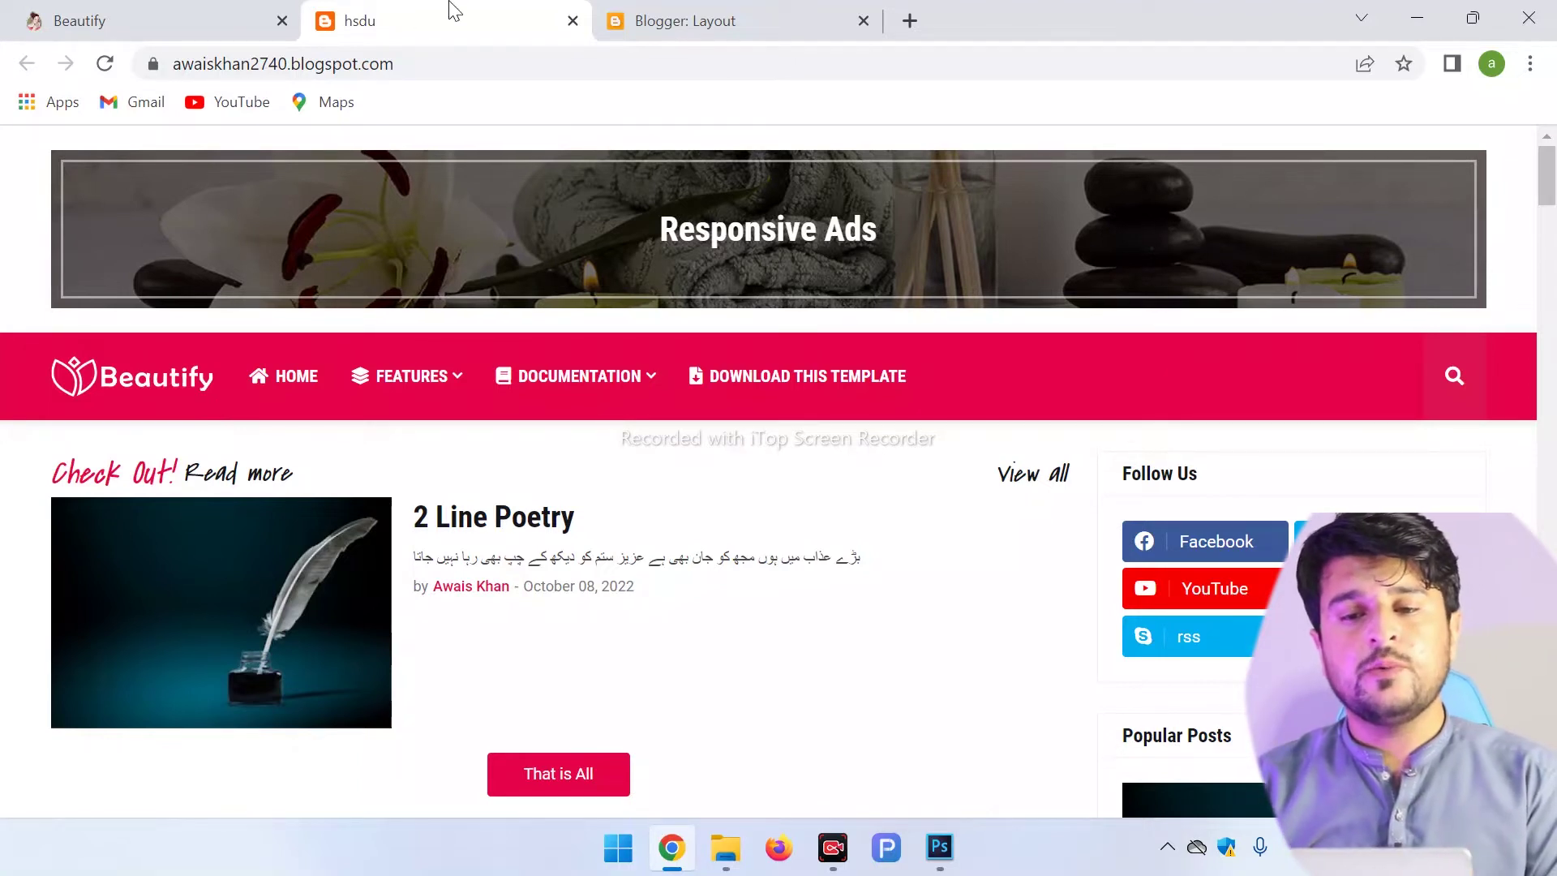
click(717, 11)
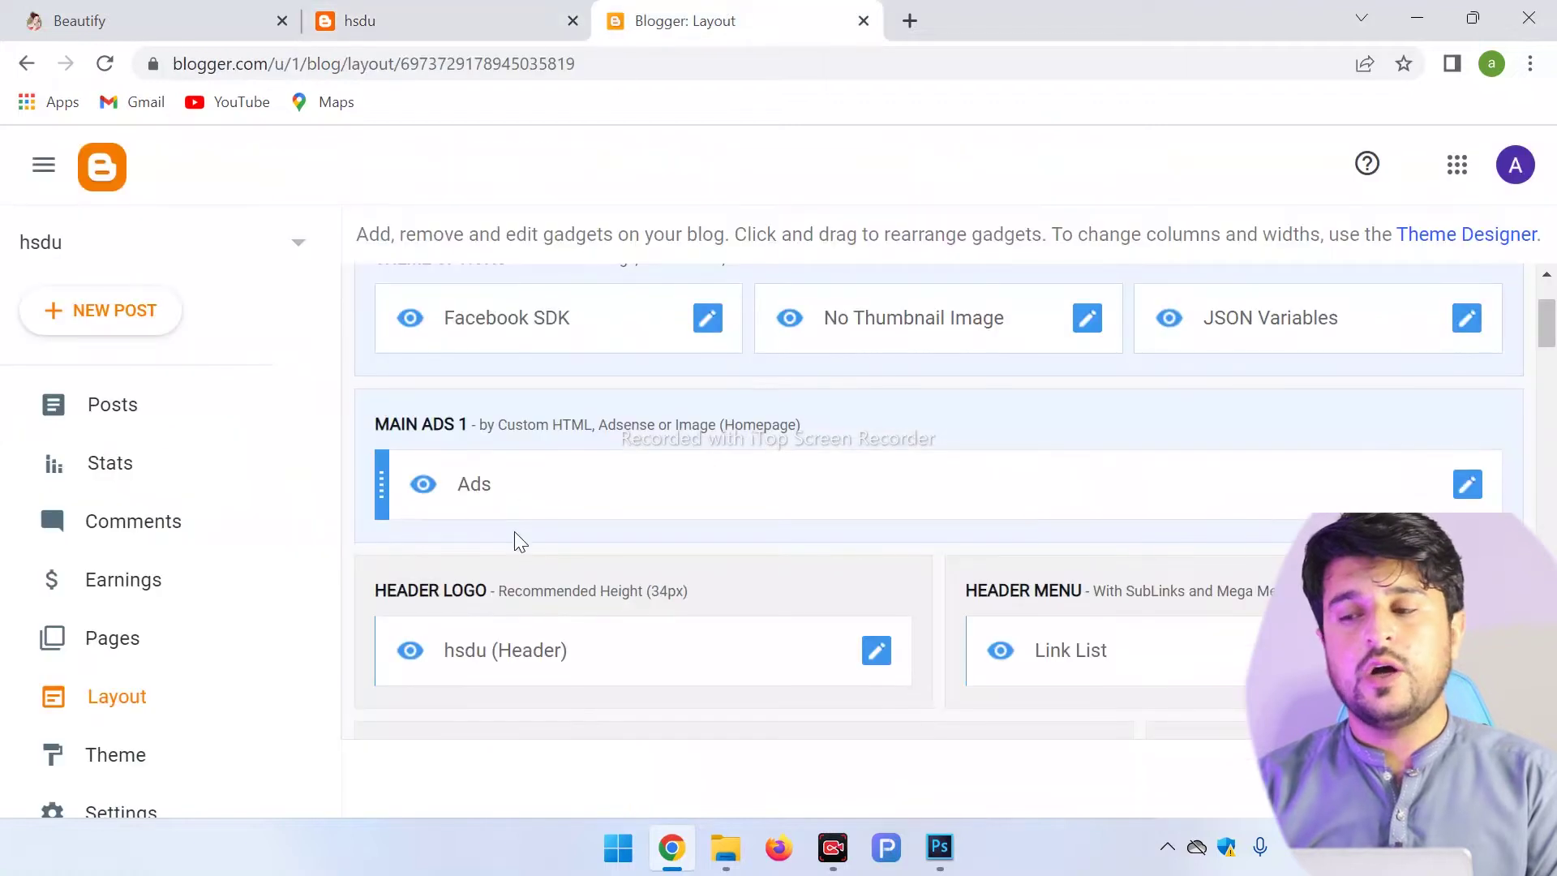
scroll(1554, 435, down, 5)
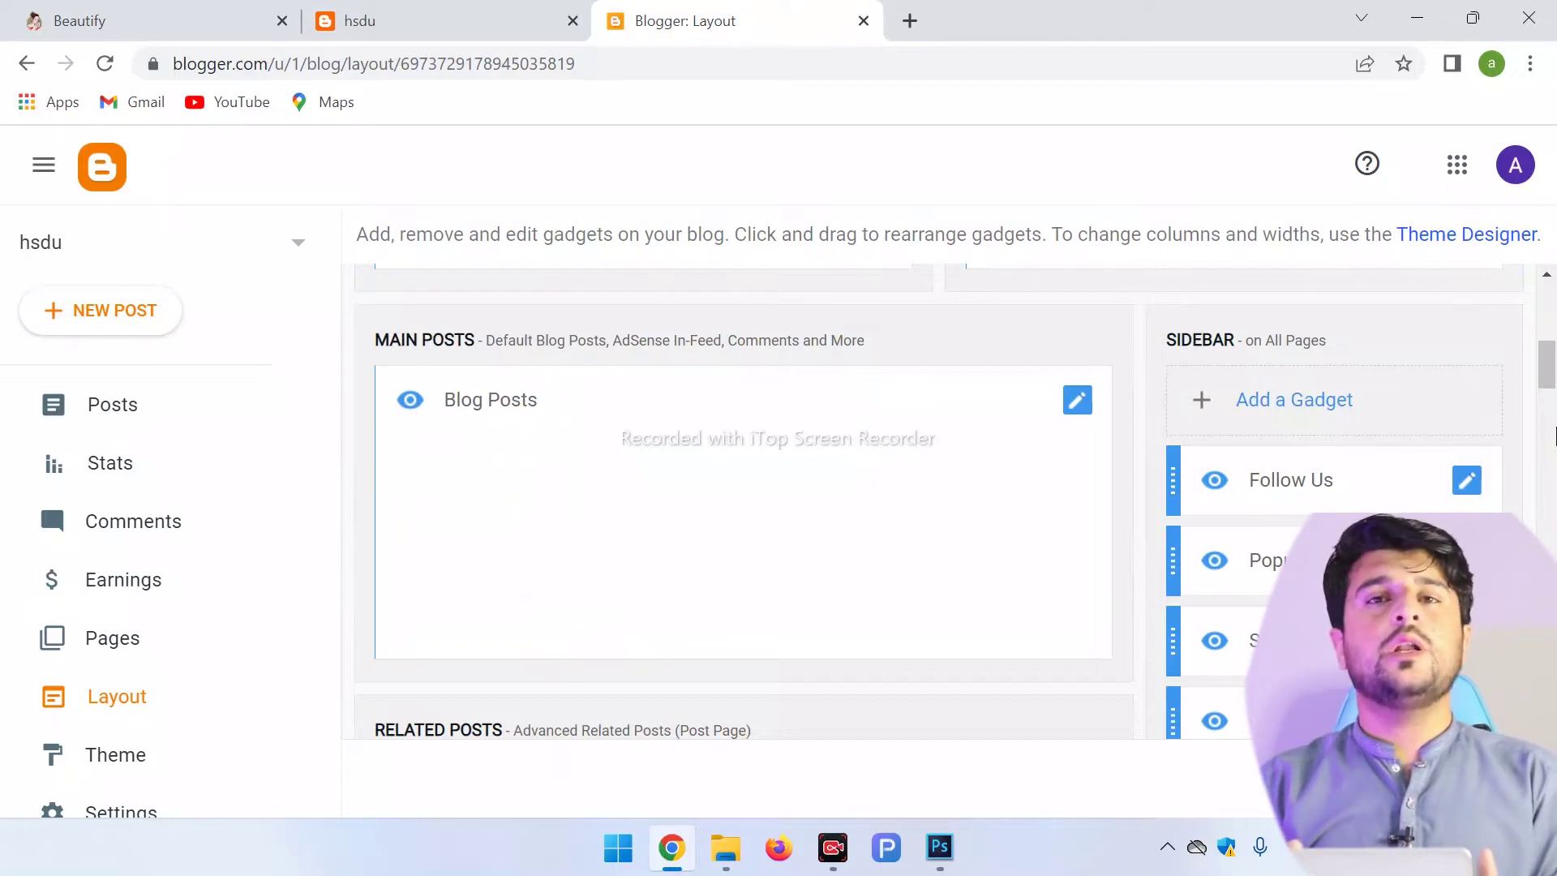
mouse_move(1546, 362)
mouse_down()
mouse_move(1550, 300)
mouse_move(1550, 339)
mouse_up()
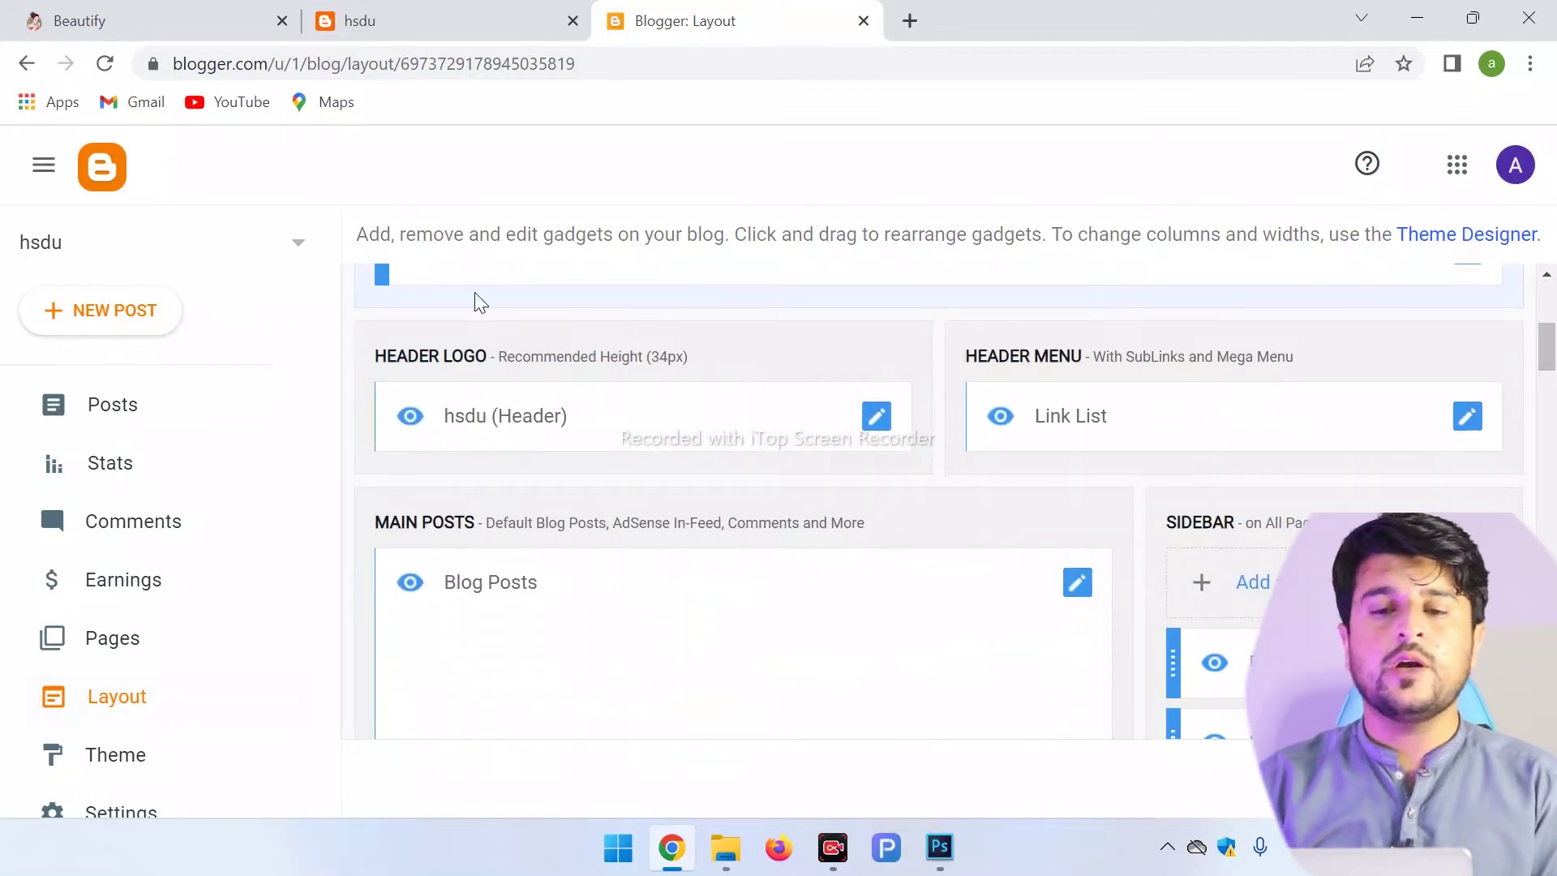
click(428, 13)
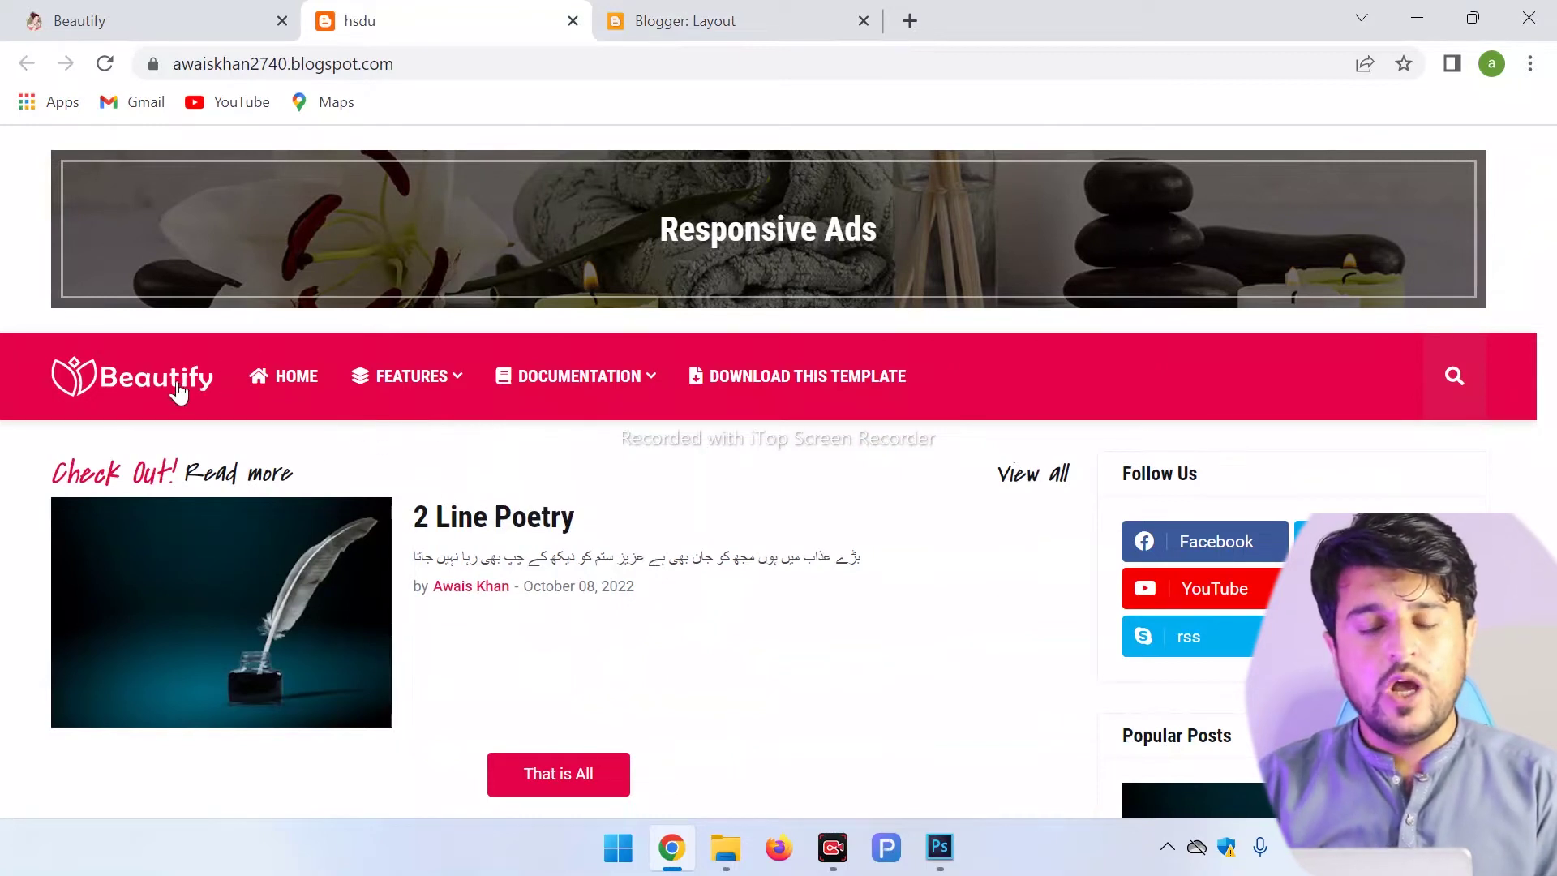
click(654, 12)
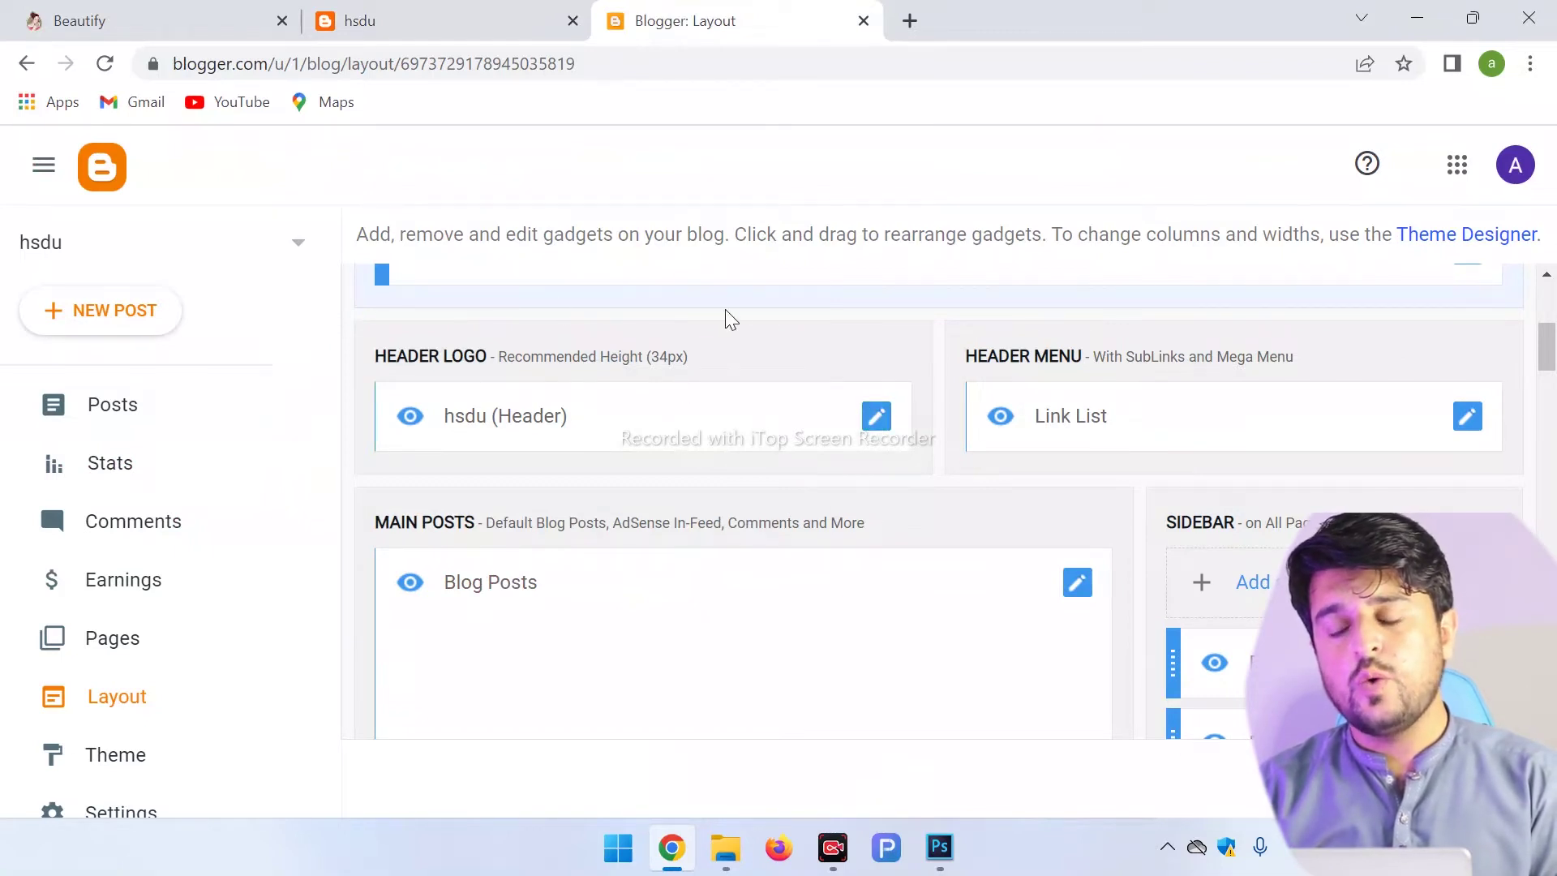
Step: Open the Header Logo gadget's settings and set its image source to upload from computer
click(875, 418)
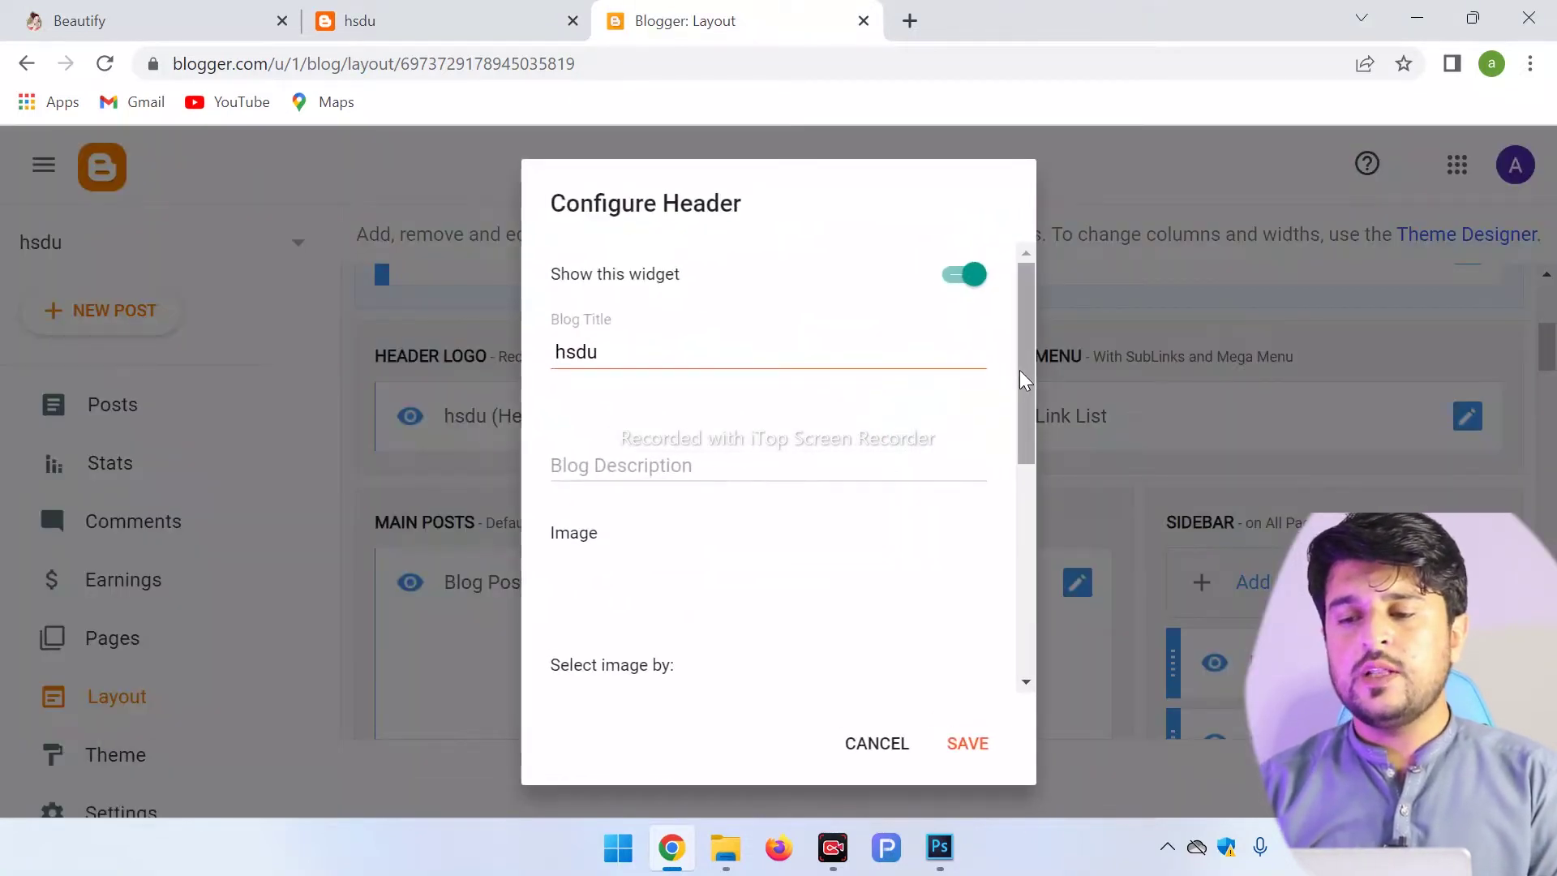
drag(1022, 373, 1024, 545)
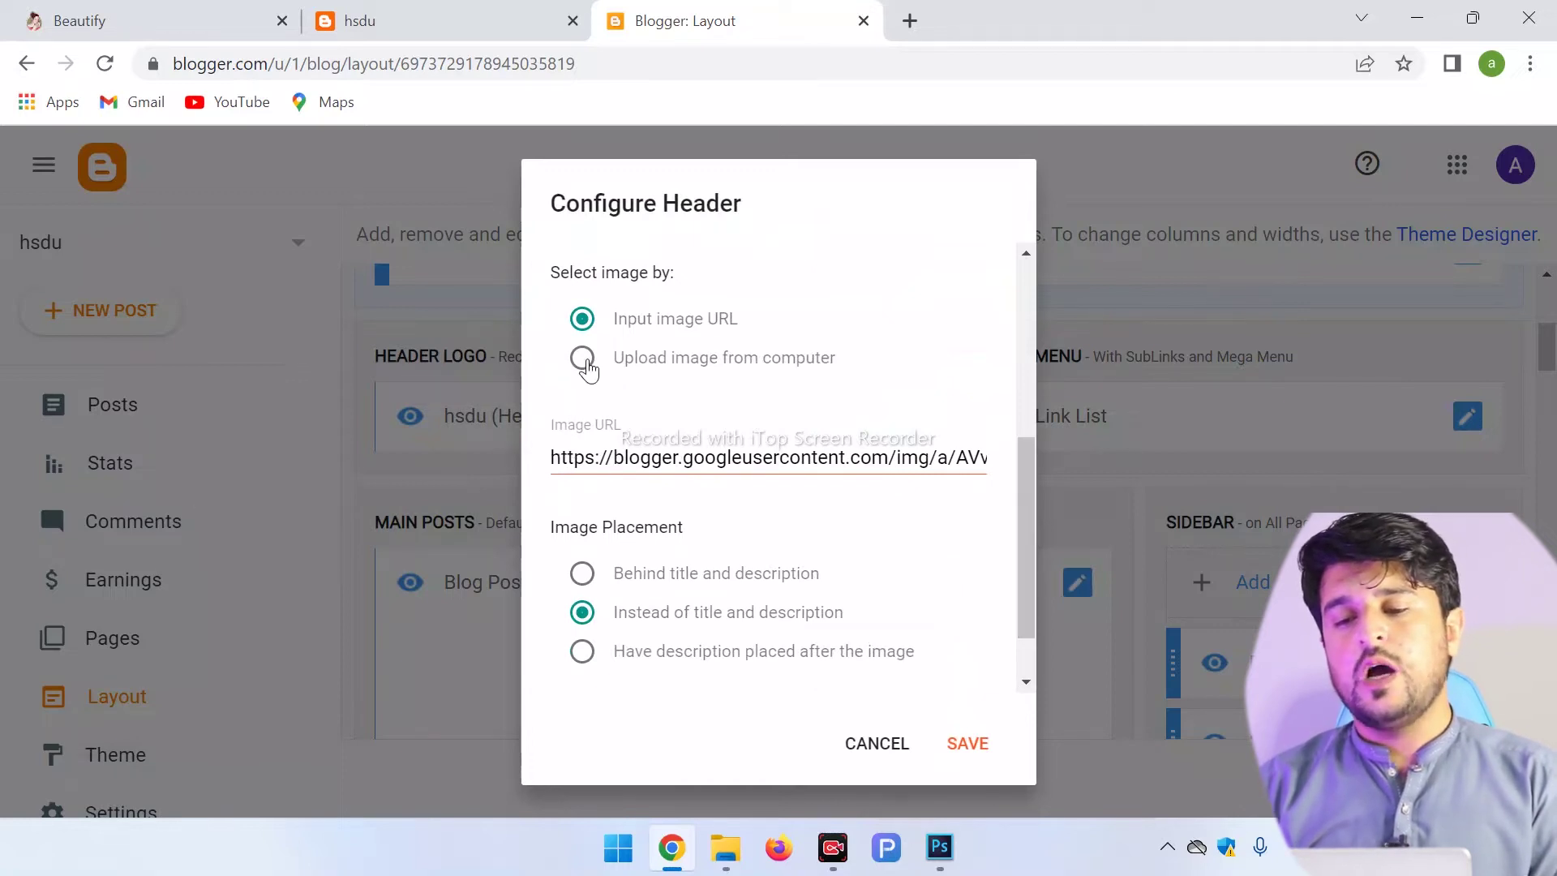
click(583, 359)
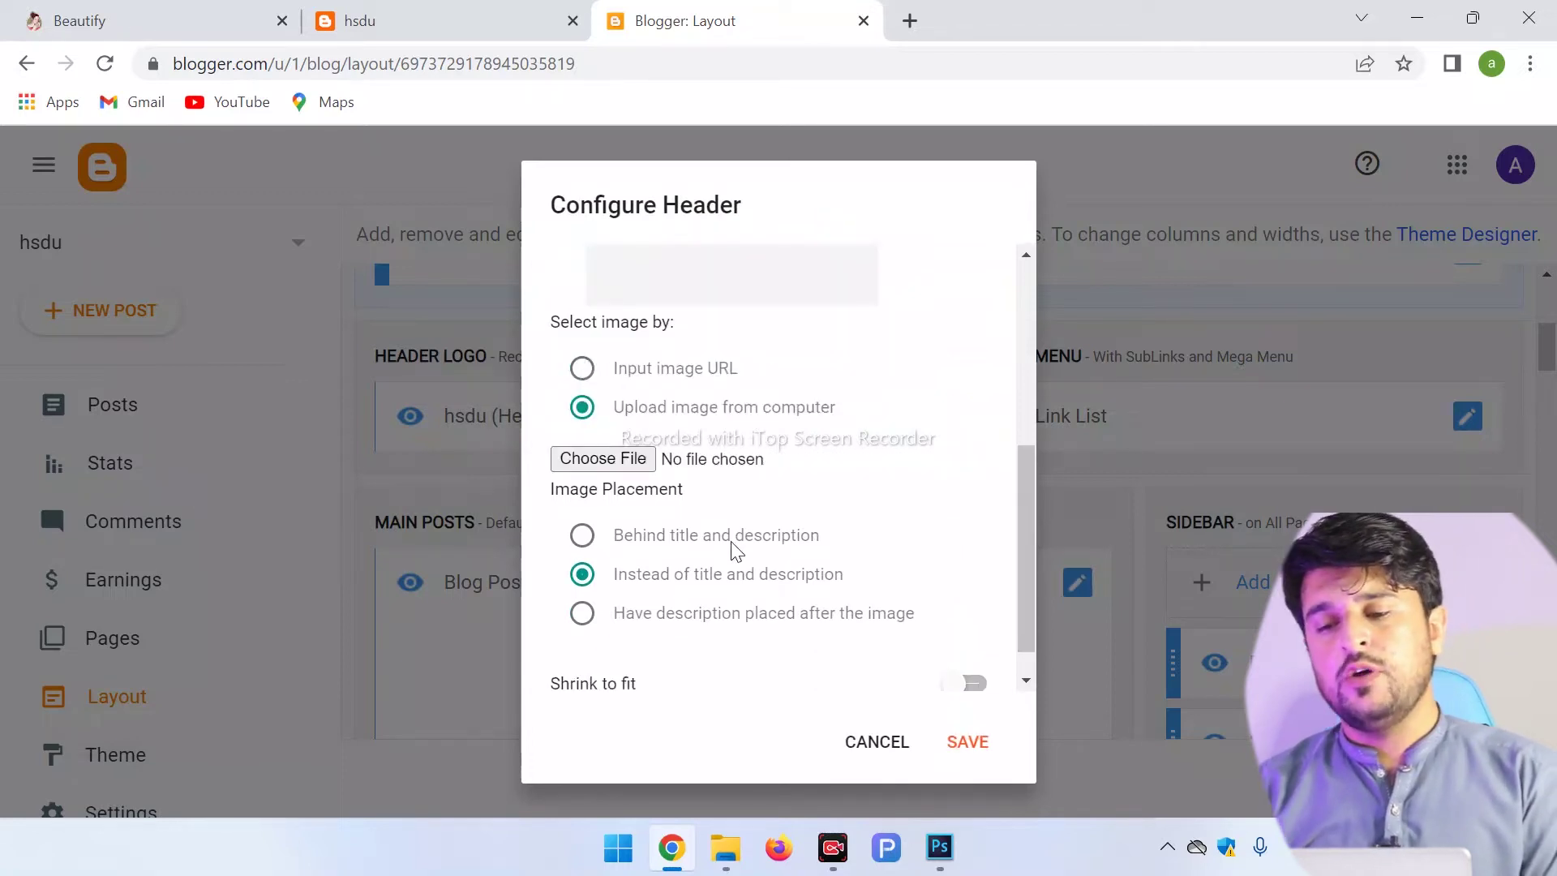
drag(1019, 496, 1019, 392)
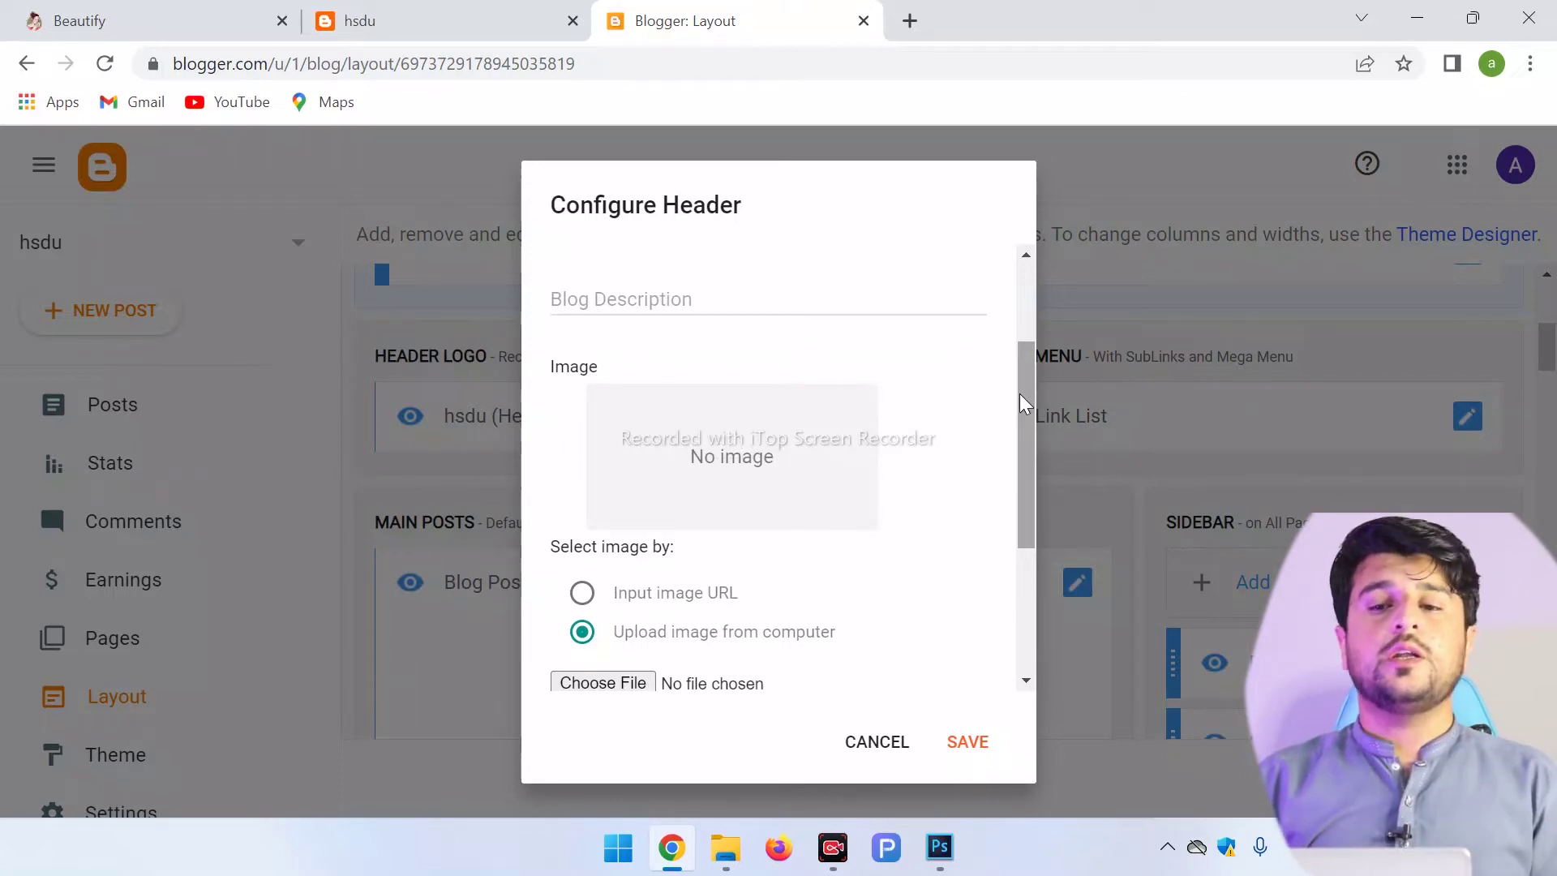
drag(1019, 392, 1032, 483)
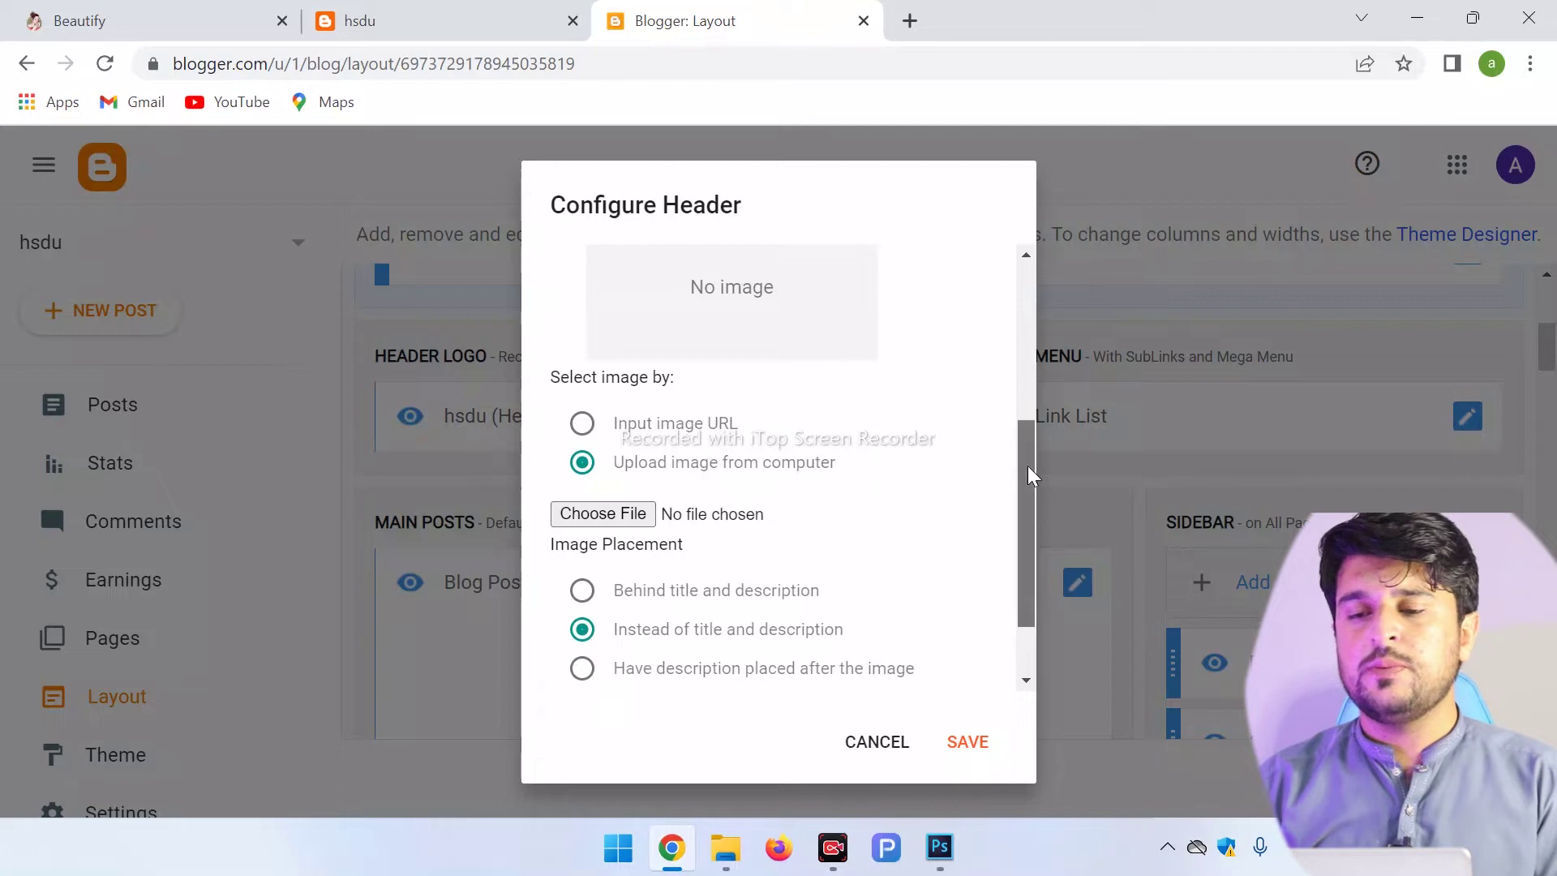
Step: Set the blog title in the header settings to "Urdu Poetry" and save the gadget
drag(1026, 441, 1018, 233)
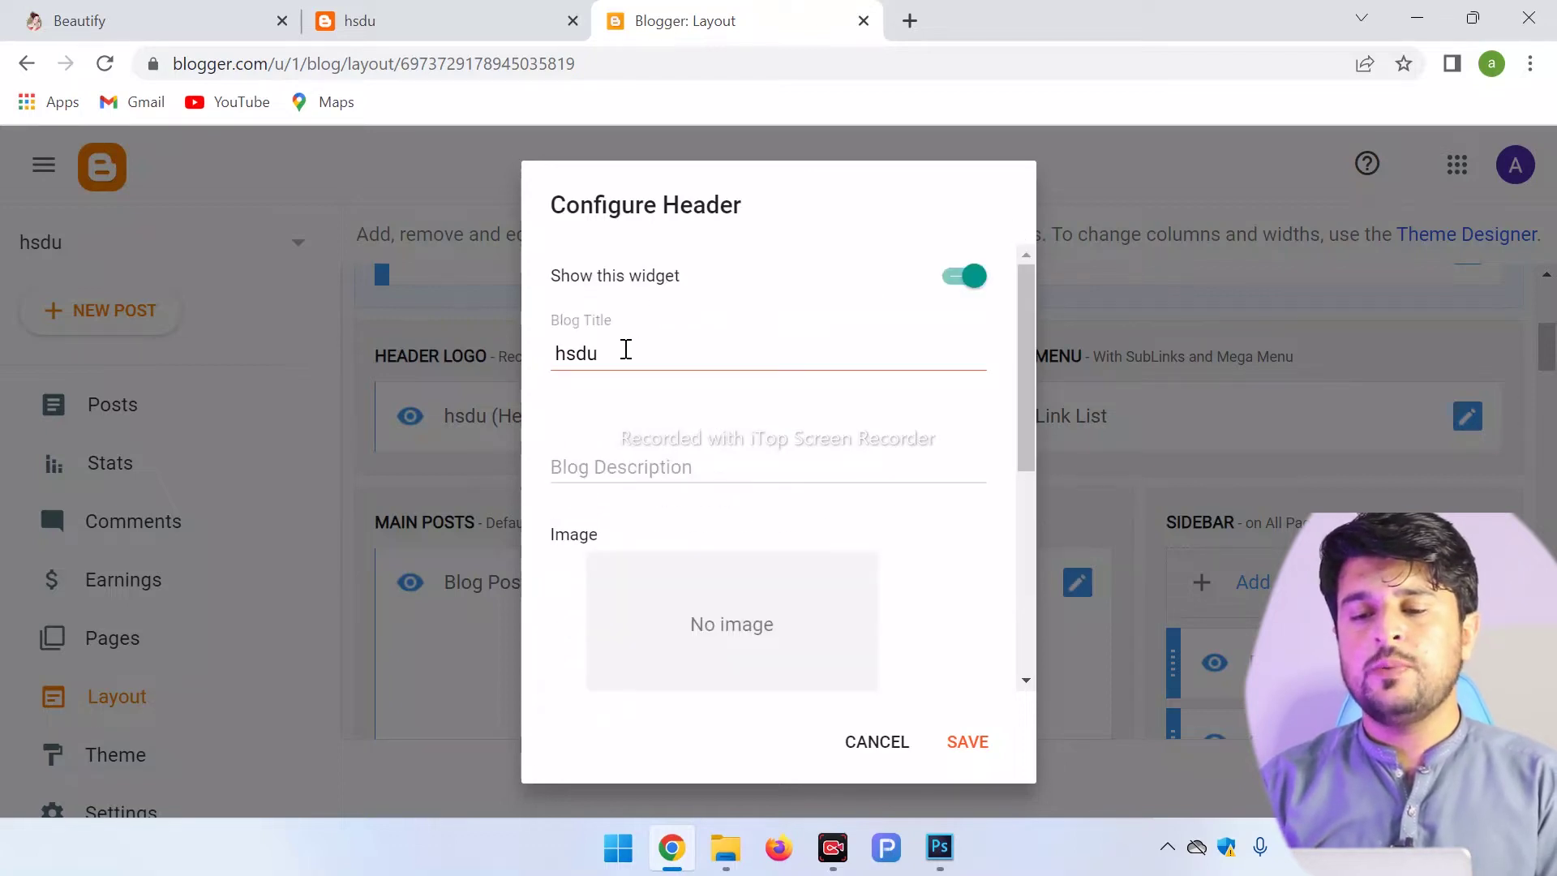
drag(626, 349, 279, 409)
text(Urdu Poetry)
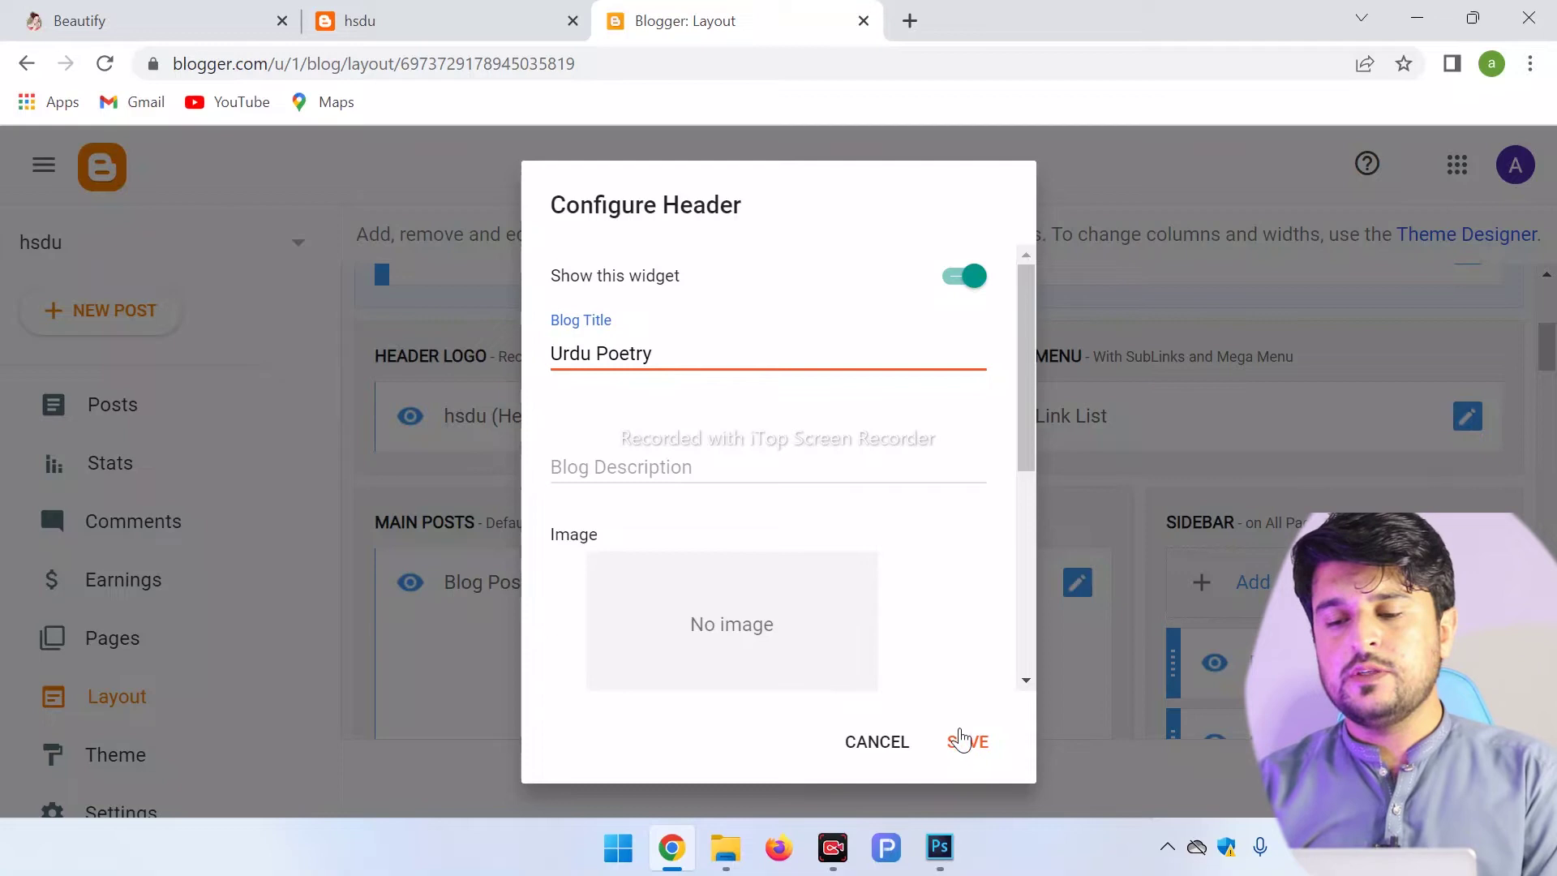
click(967, 746)
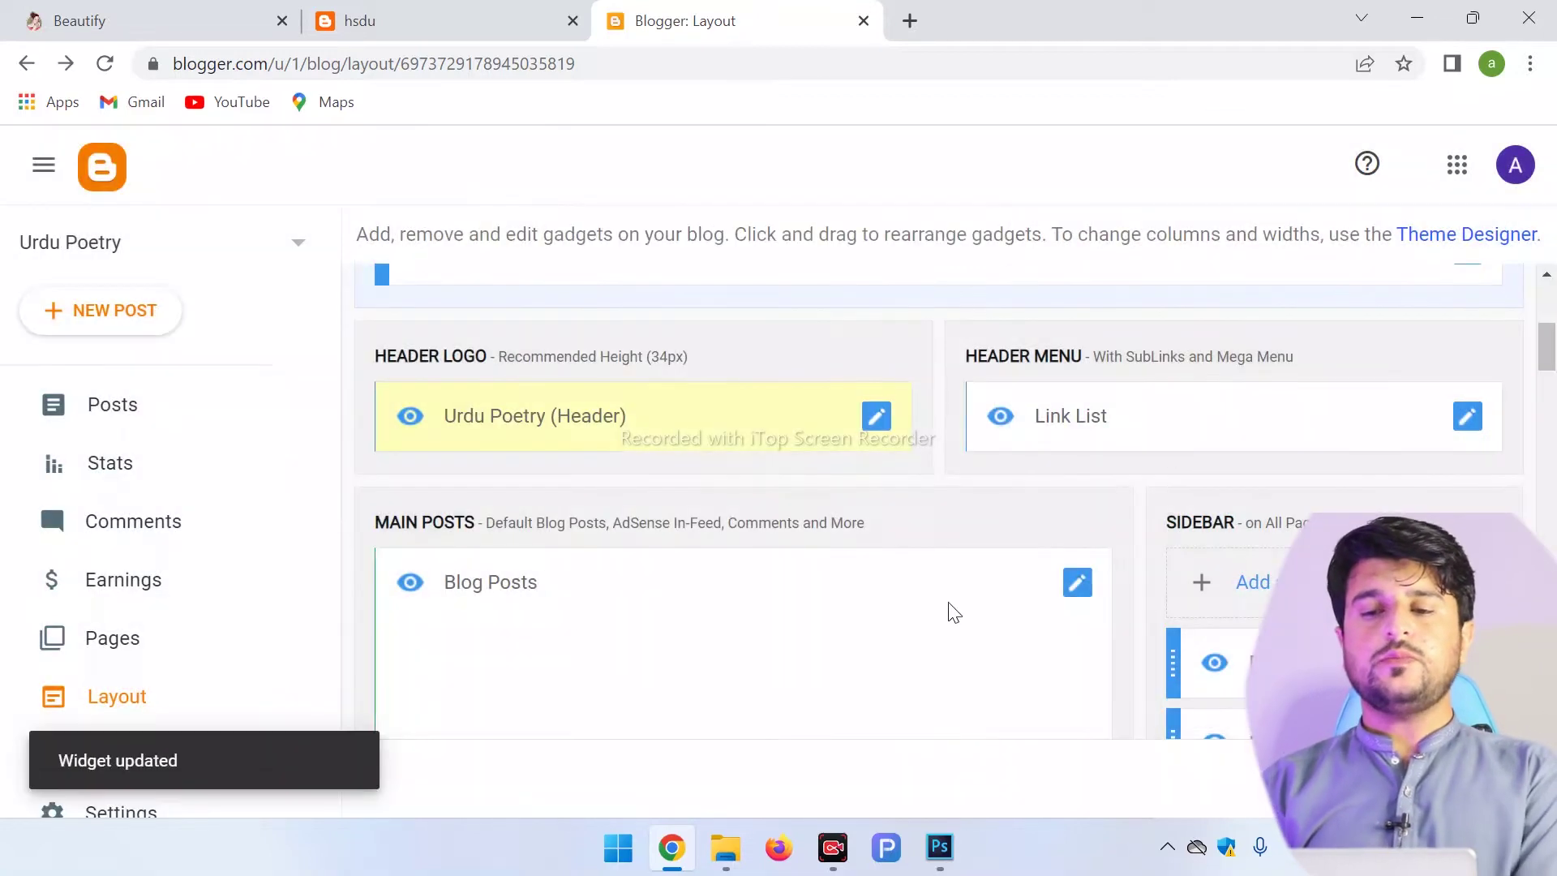
Step: Reload the live blog page and check the title in its header
click(430, 10)
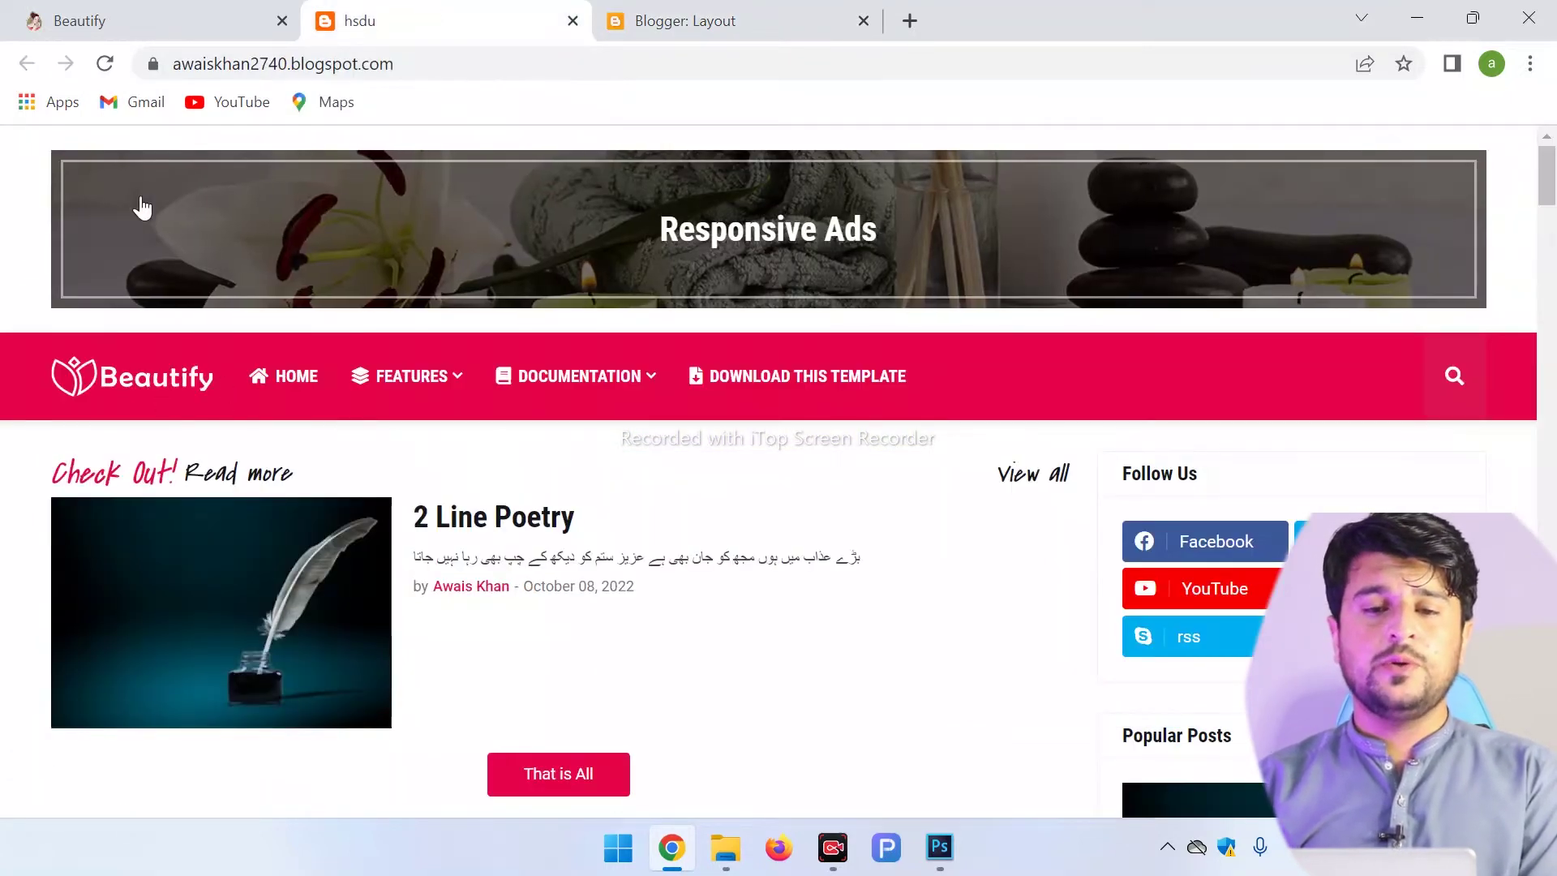
click(104, 63)
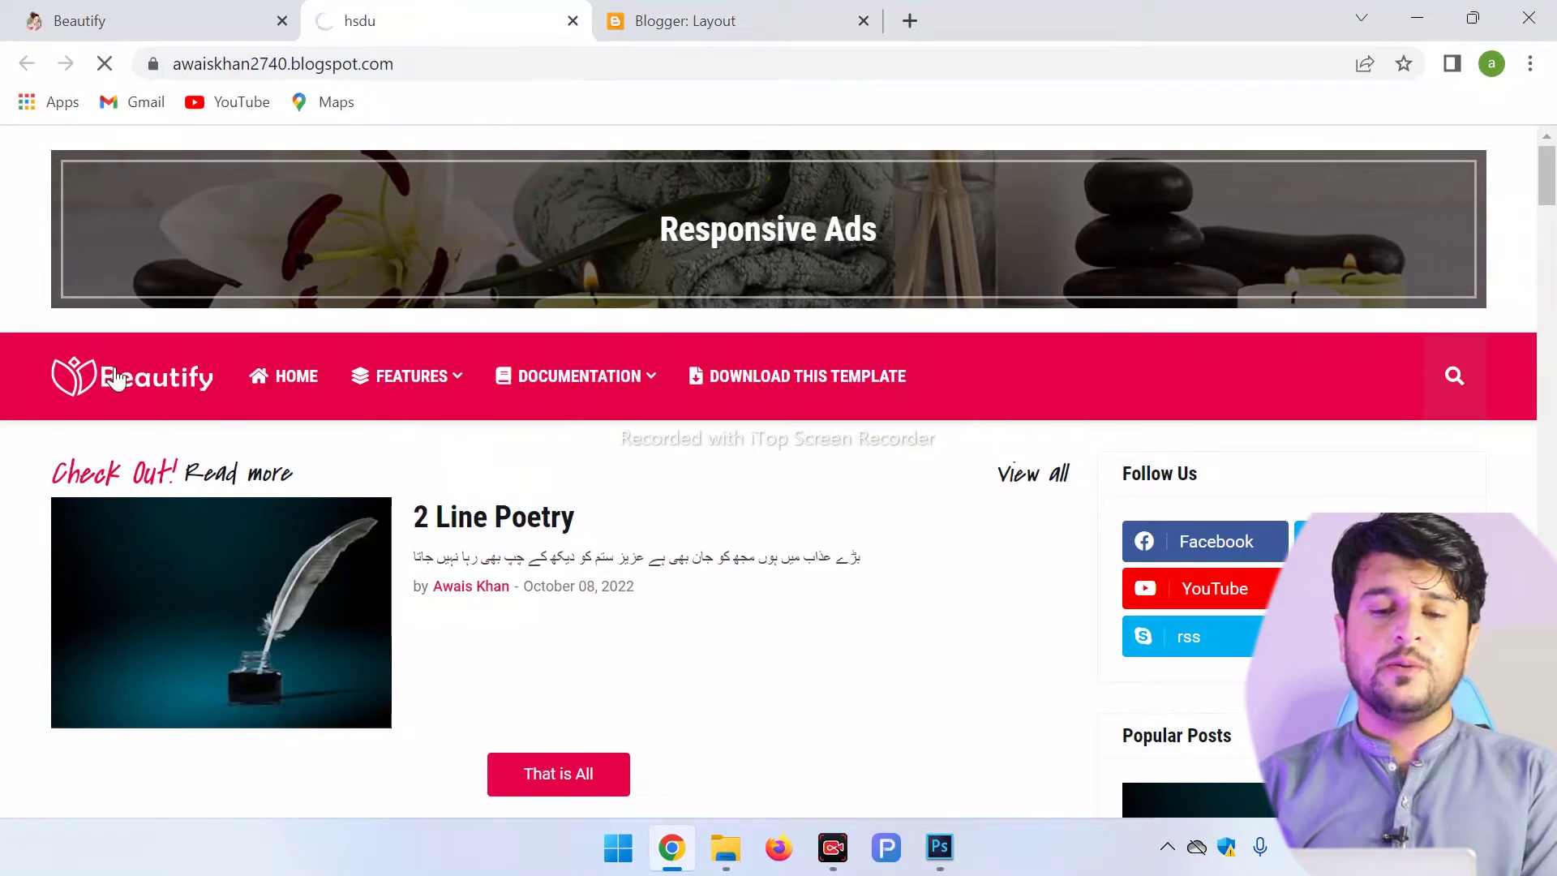
mouse_move(365, 424)
mouse_move(365, 452)
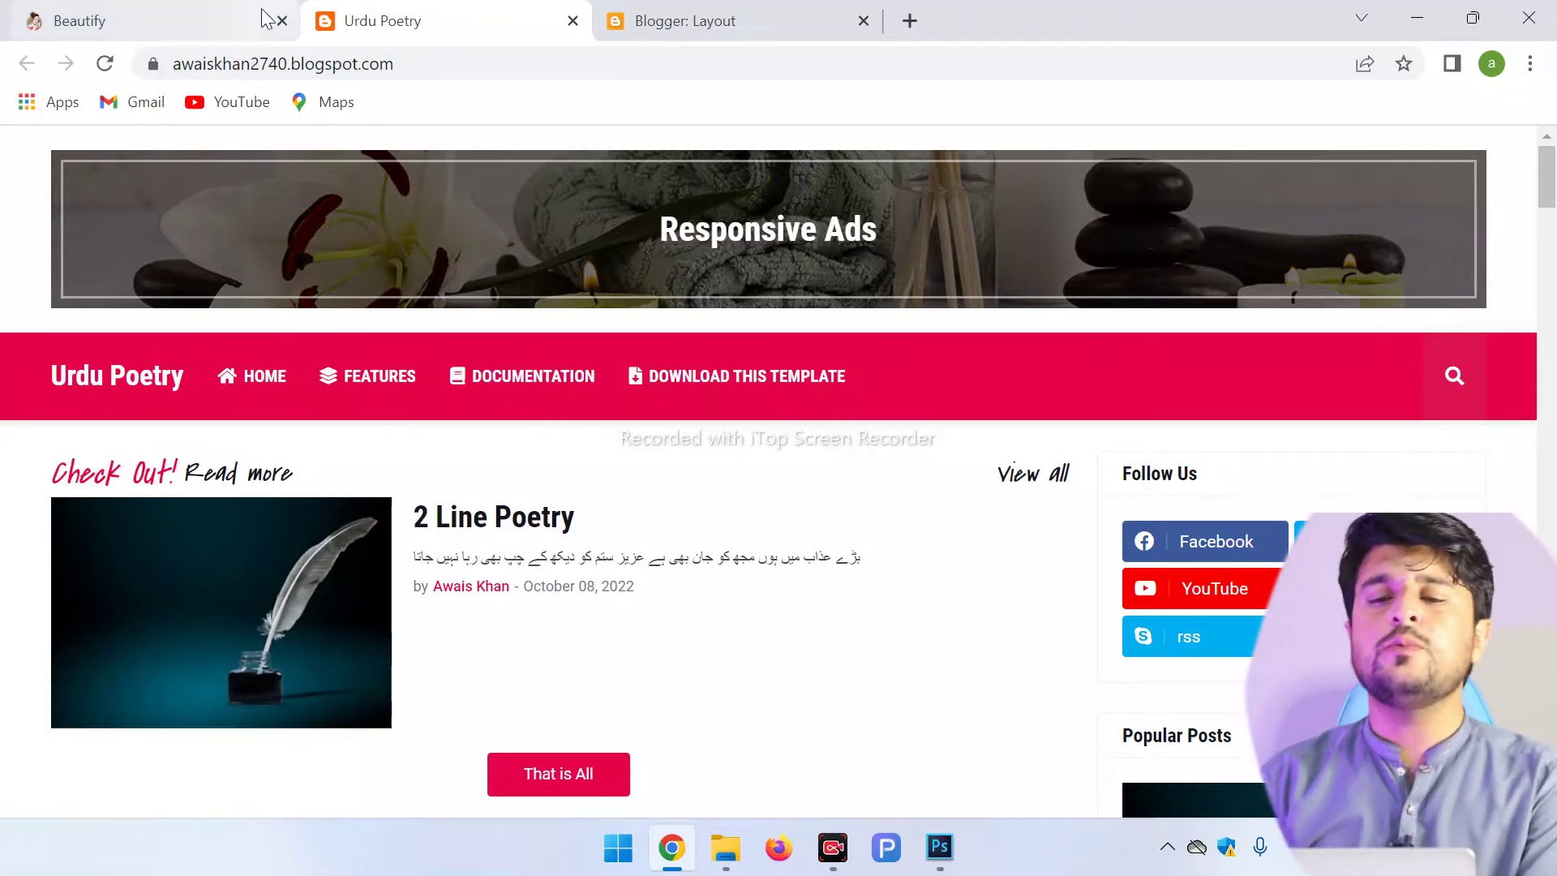
Step: In the Header Menu gadget's link list, rename the Features item to "2 Line Poetry" and save the item
click(648, 19)
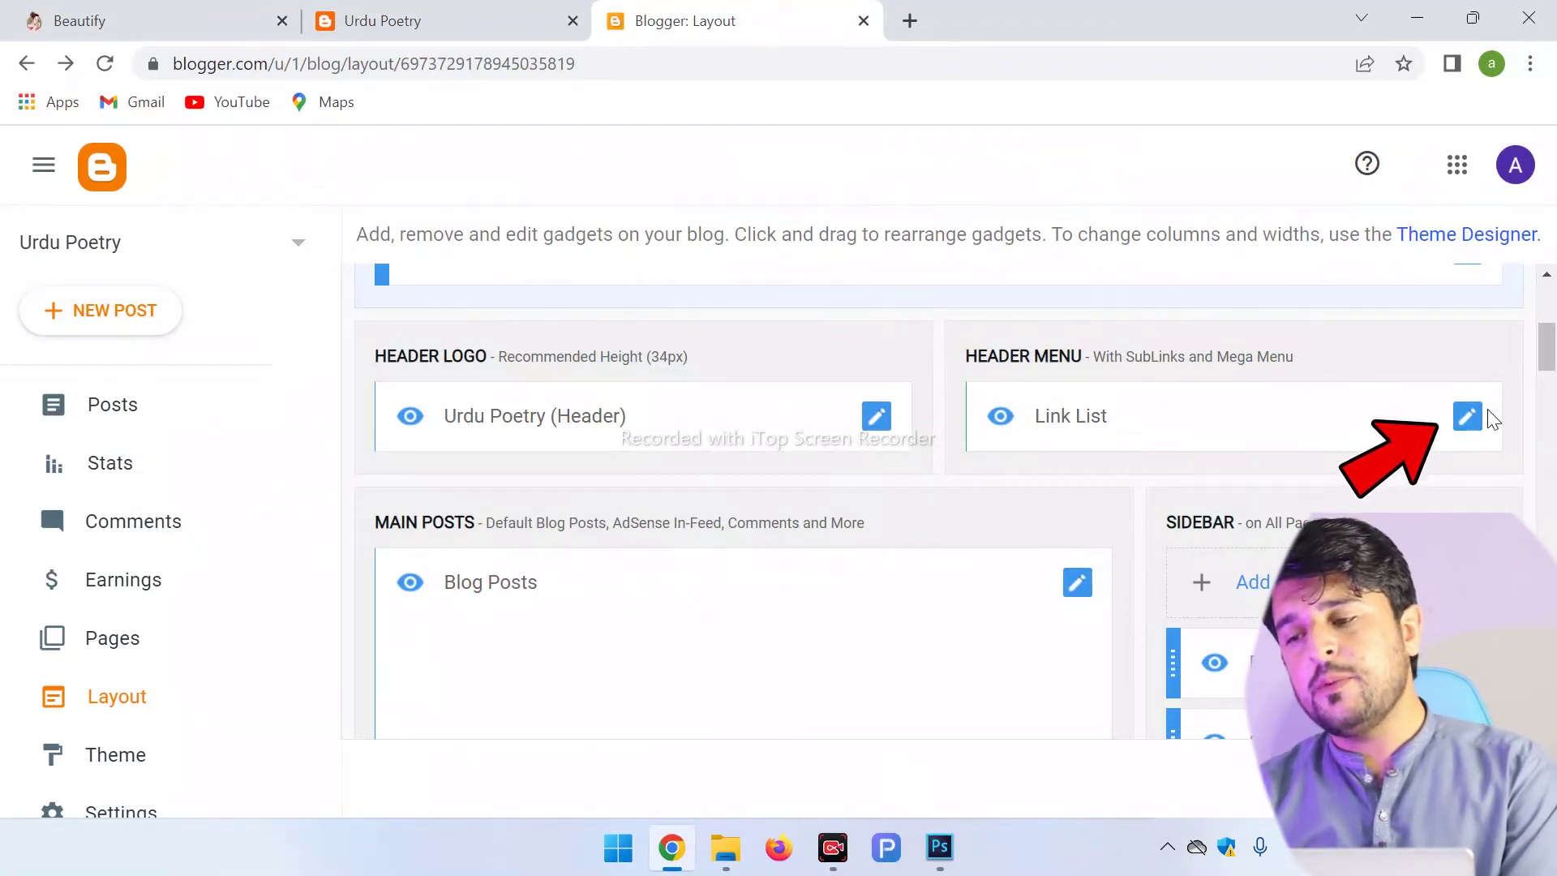
click(1469, 420)
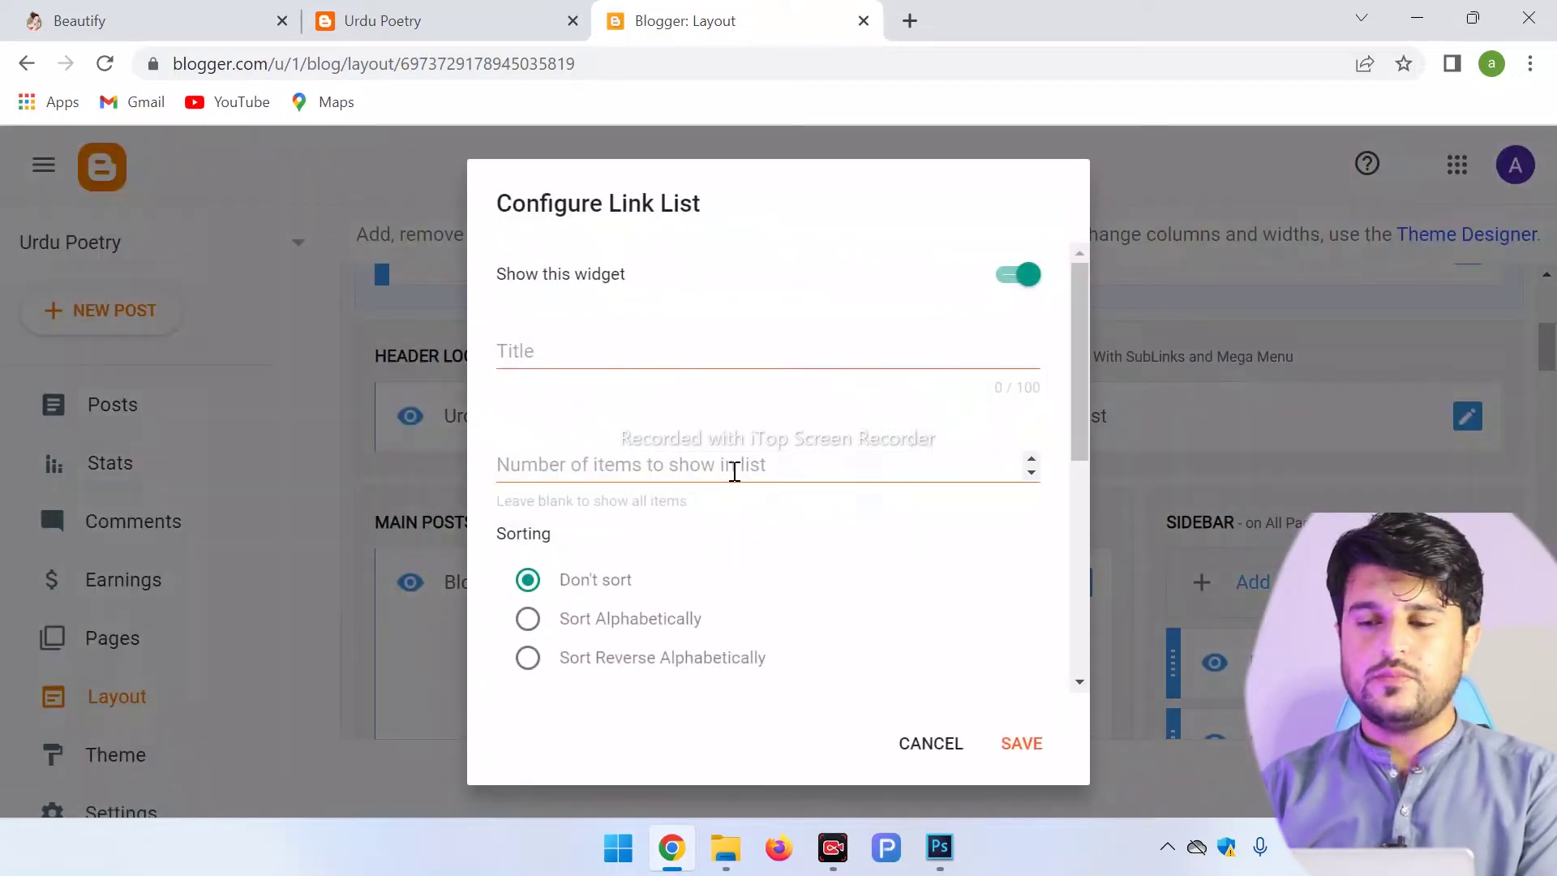
mouse_move(1077, 305)
mouse_down()
mouse_move(1079, 401)
mouse_move(1072, 302)
mouse_up()
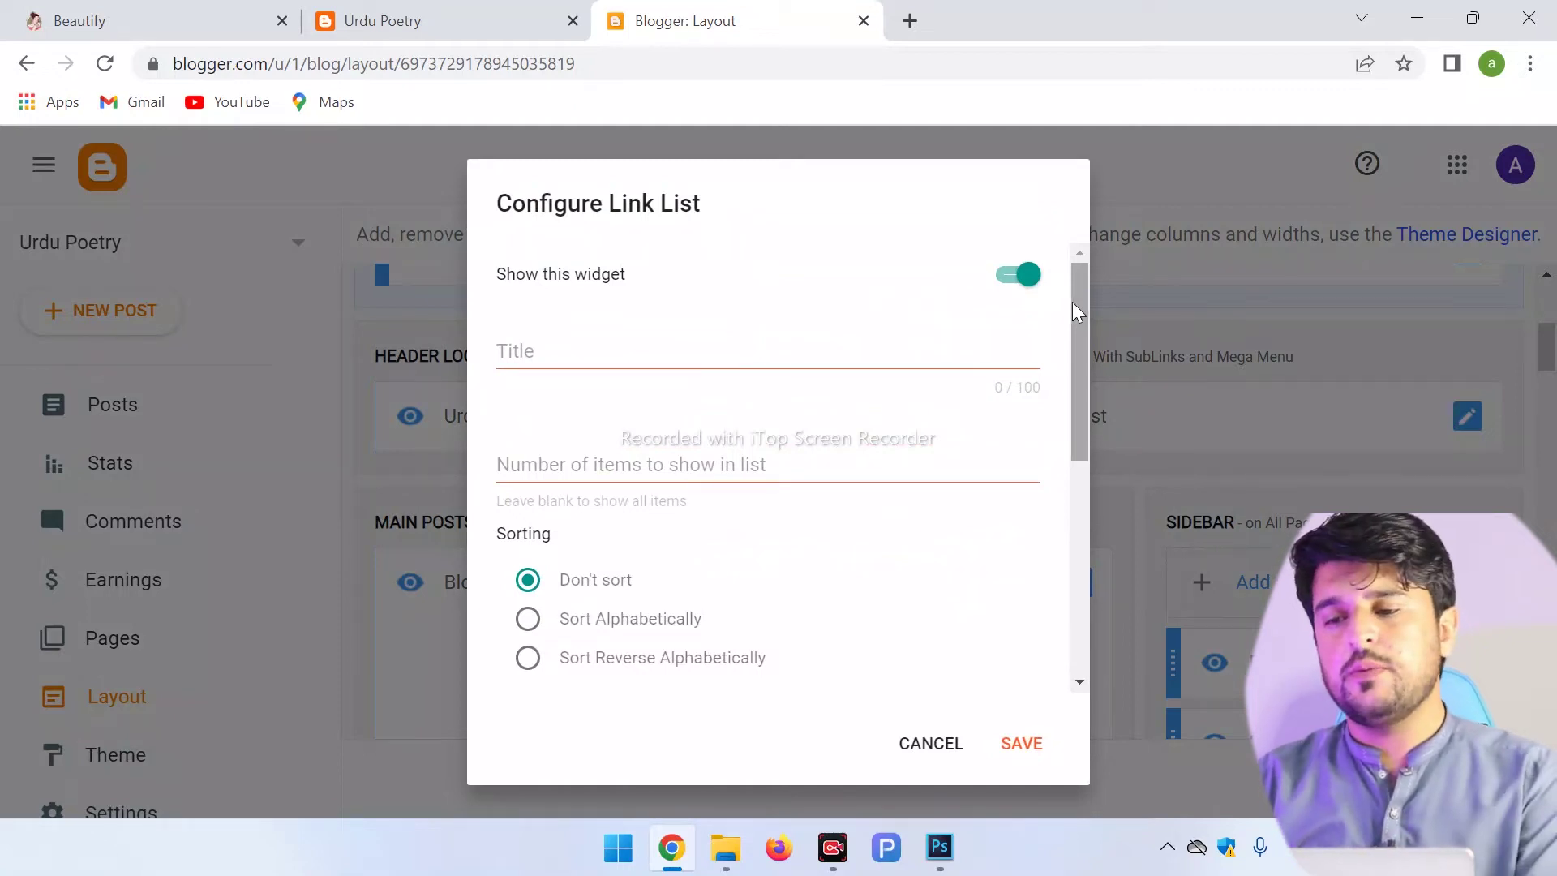
drag(1078, 304, 1079, 364)
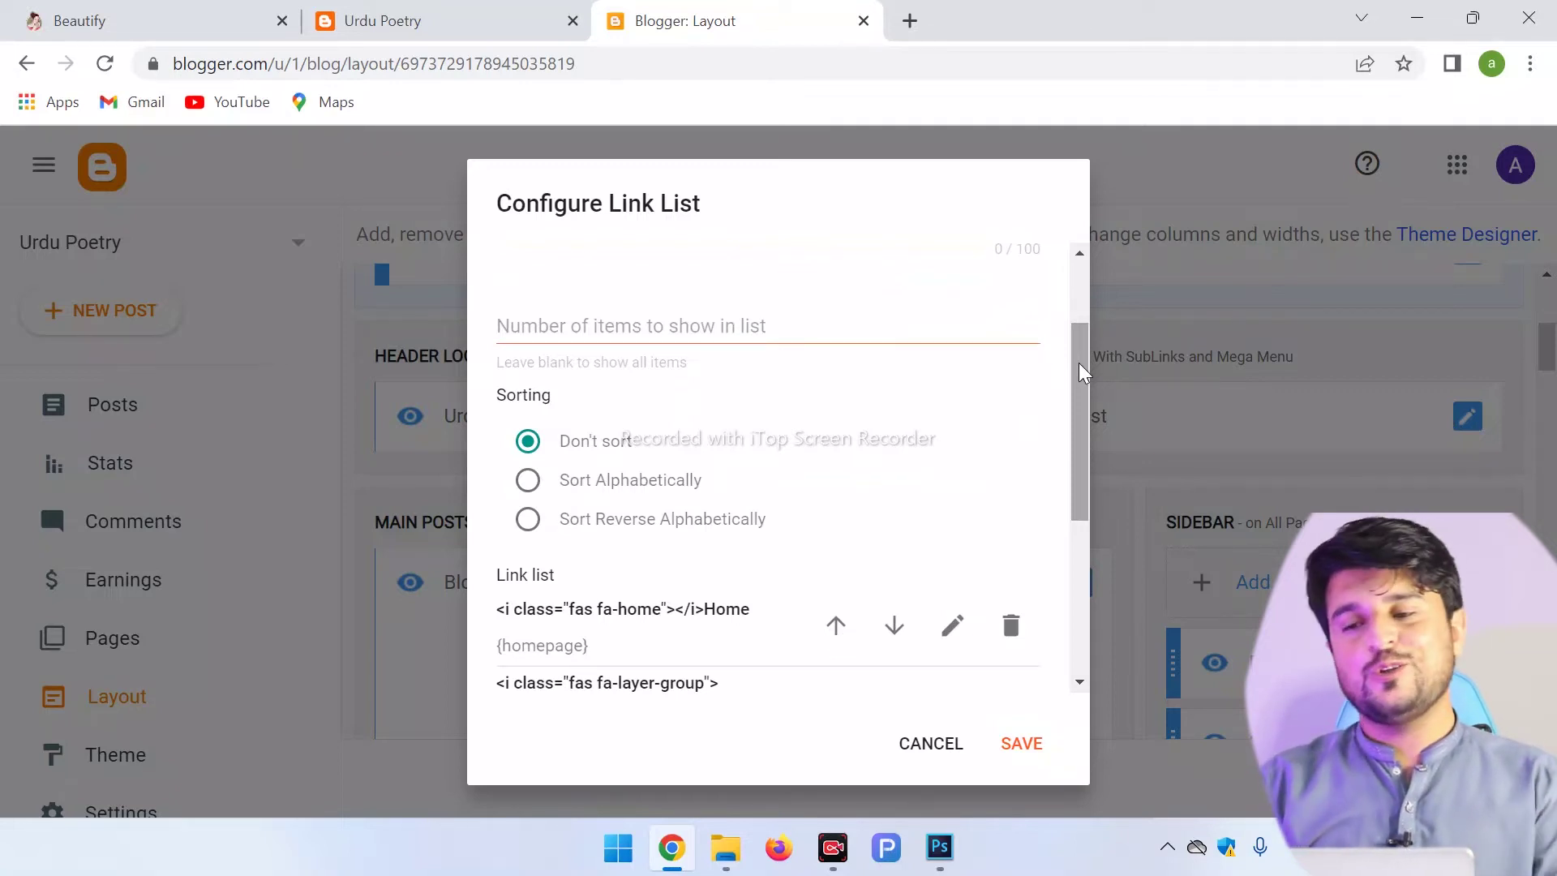
drag(1078, 362, 1078, 362)
drag(1078, 284, 1080, 485)
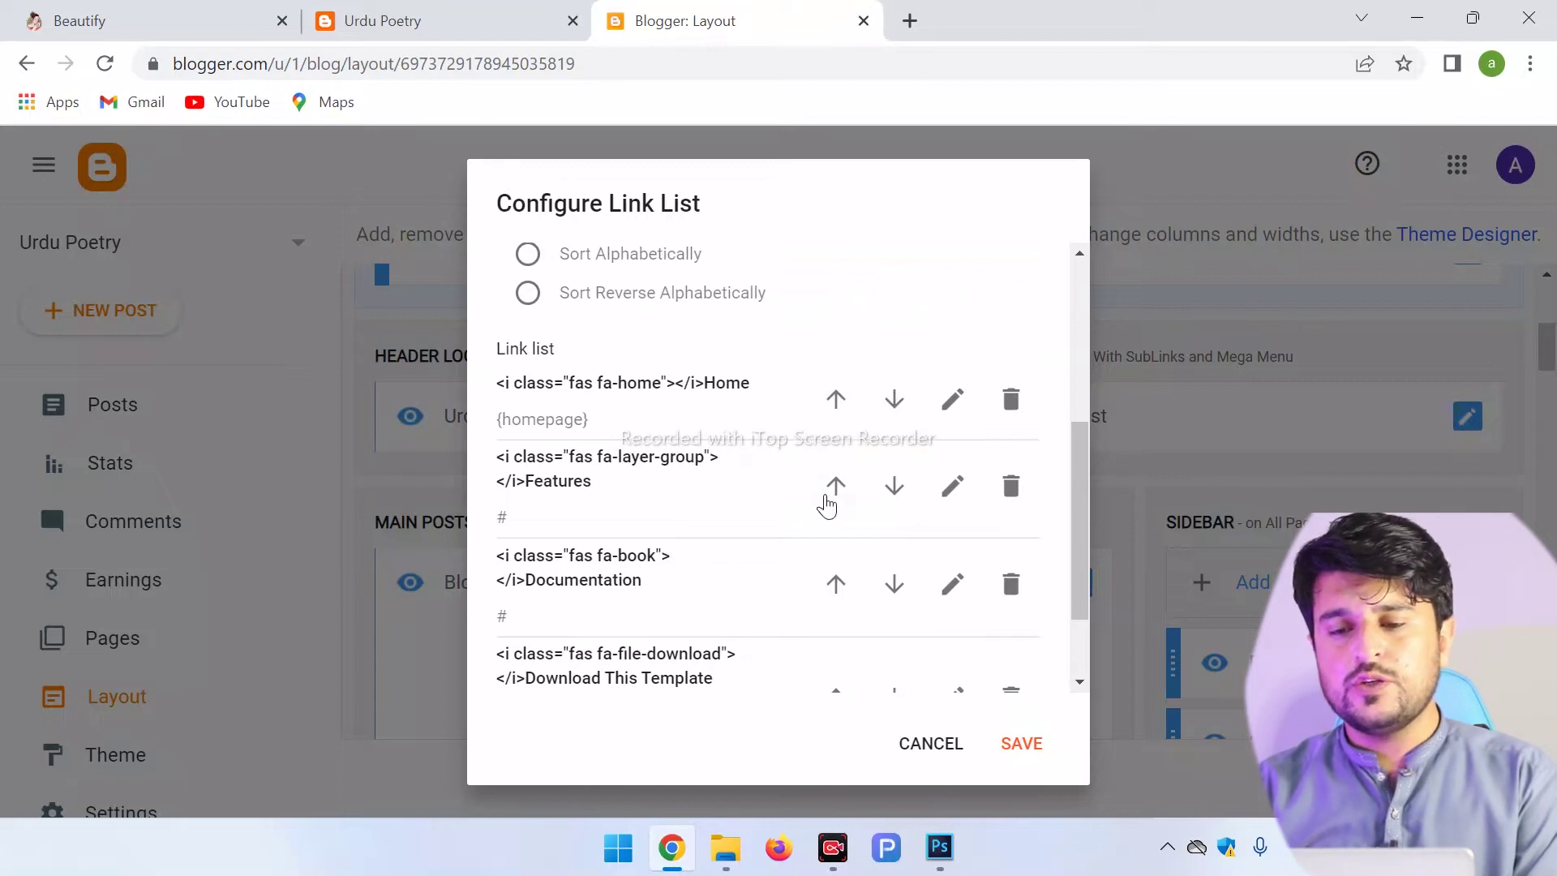
click(953, 487)
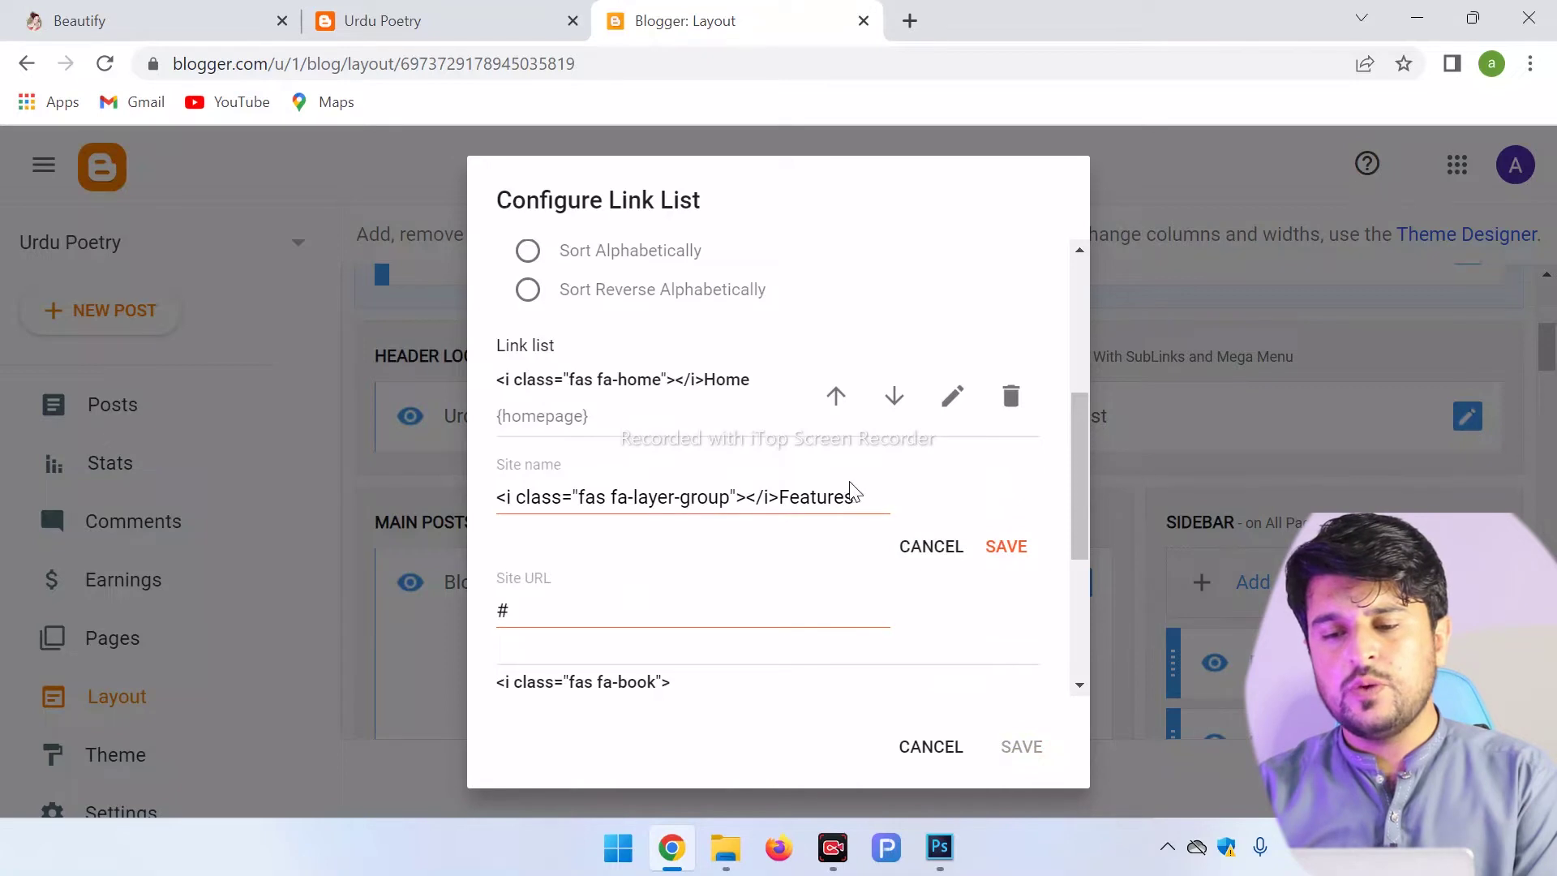
drag(866, 500, 211, 538)
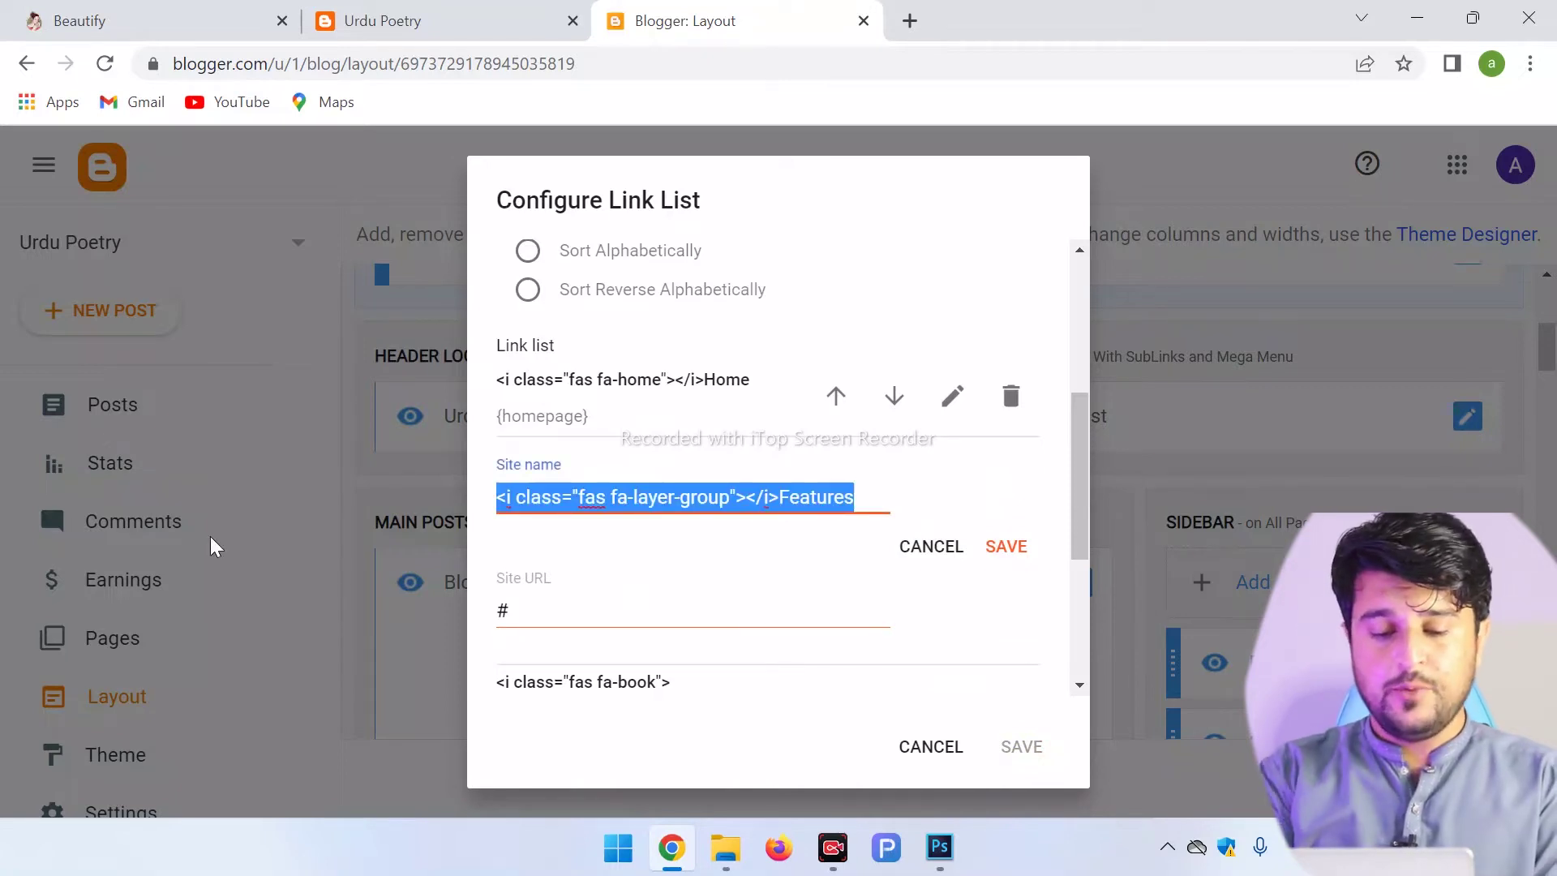
text(2 Line Poetry)
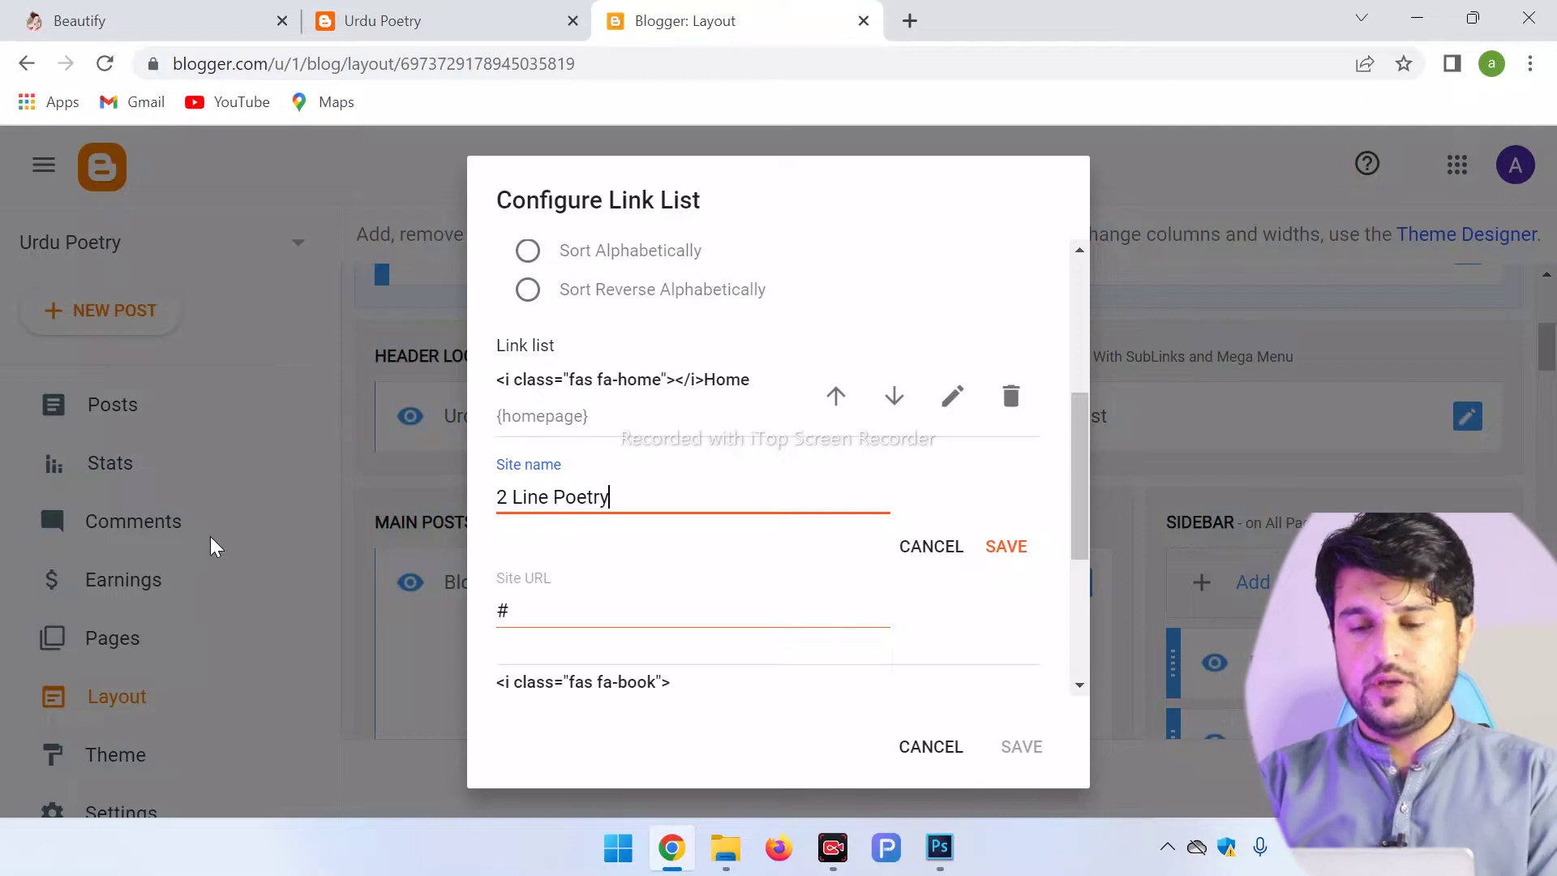
click(1004, 547)
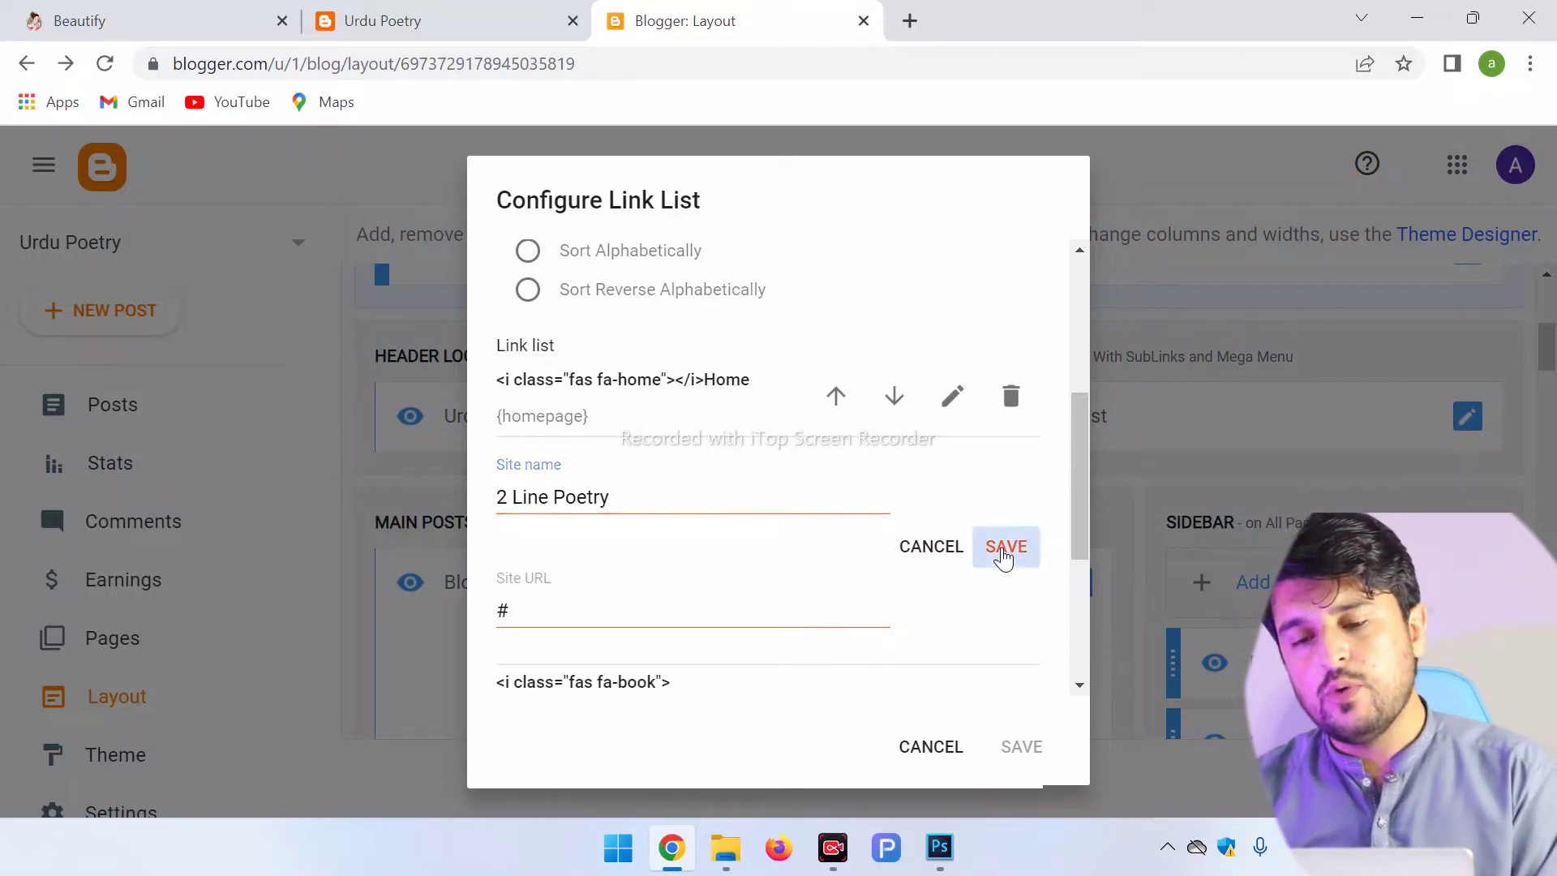
Step: Check the live blog's header menu, then rename the Documentation item in the link list to "Urdu Poetry" and save it
click(435, 18)
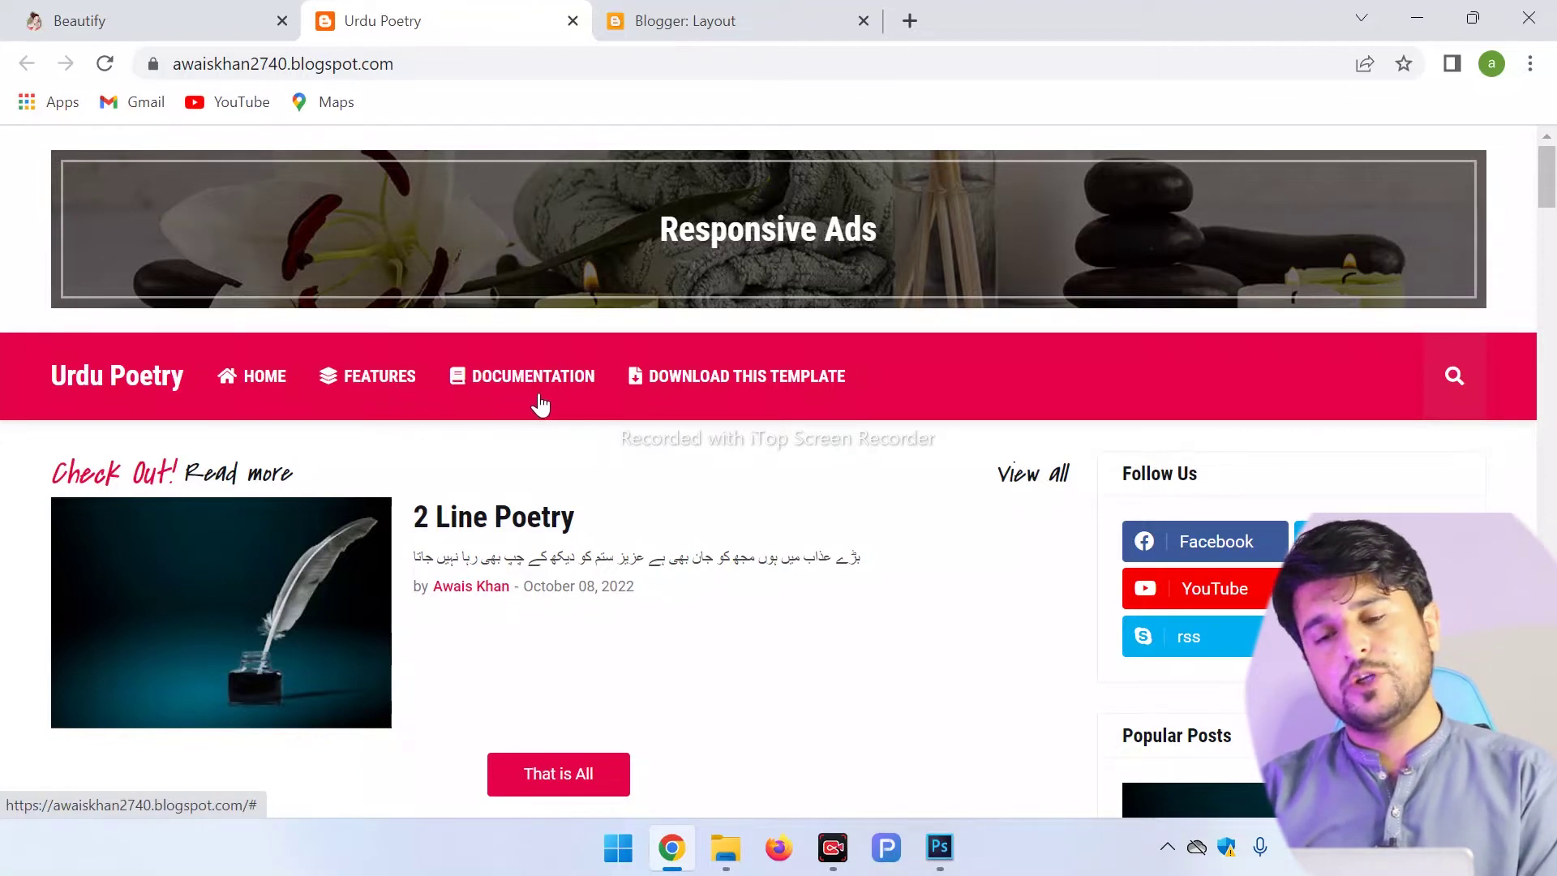
click(614, 18)
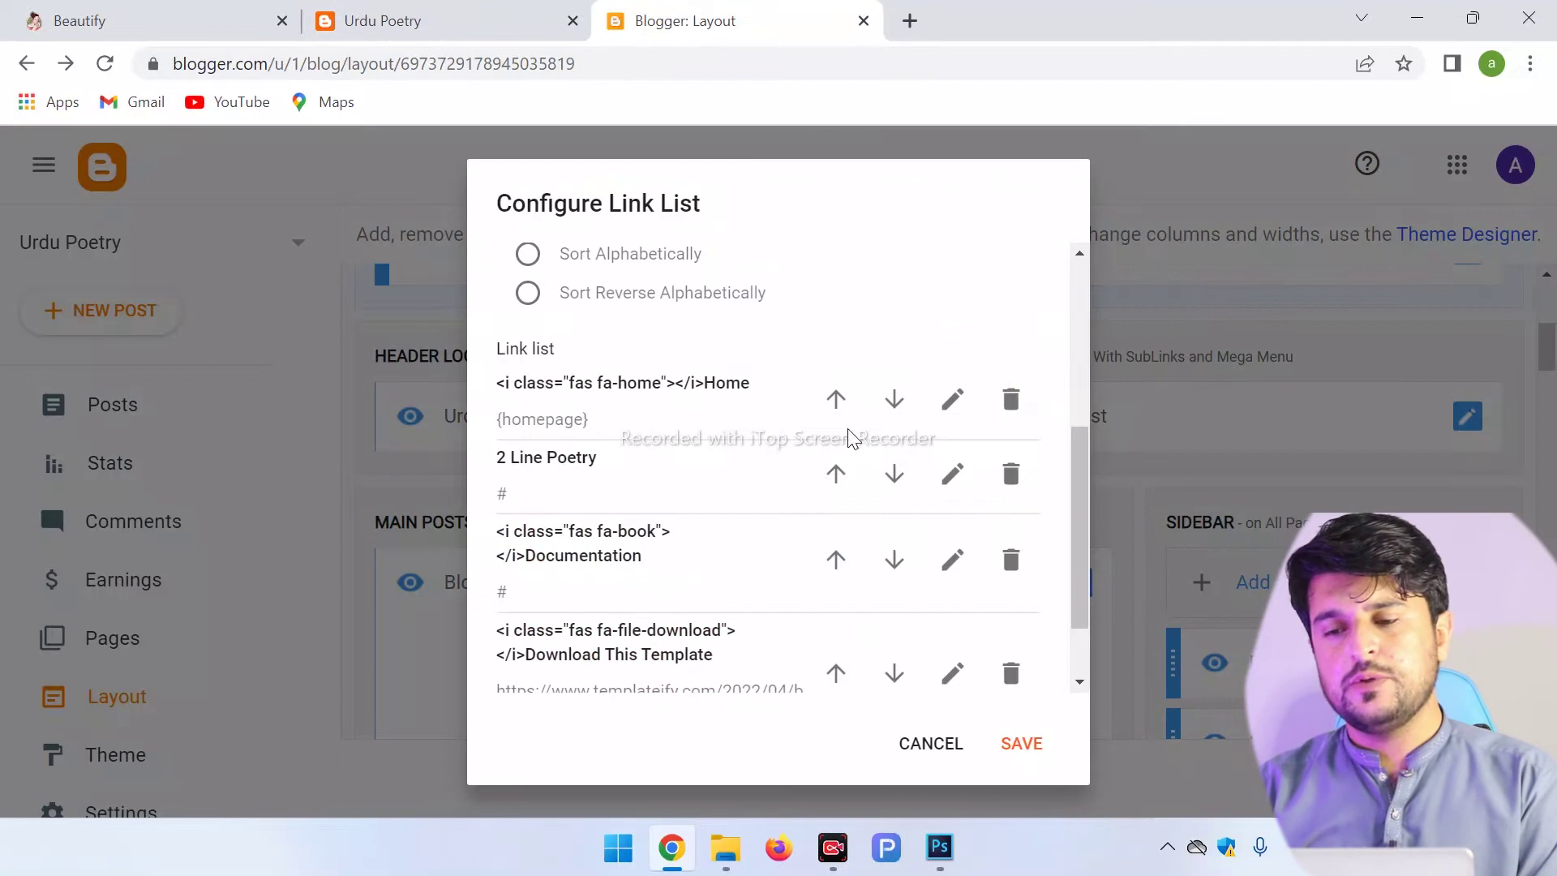
click(954, 560)
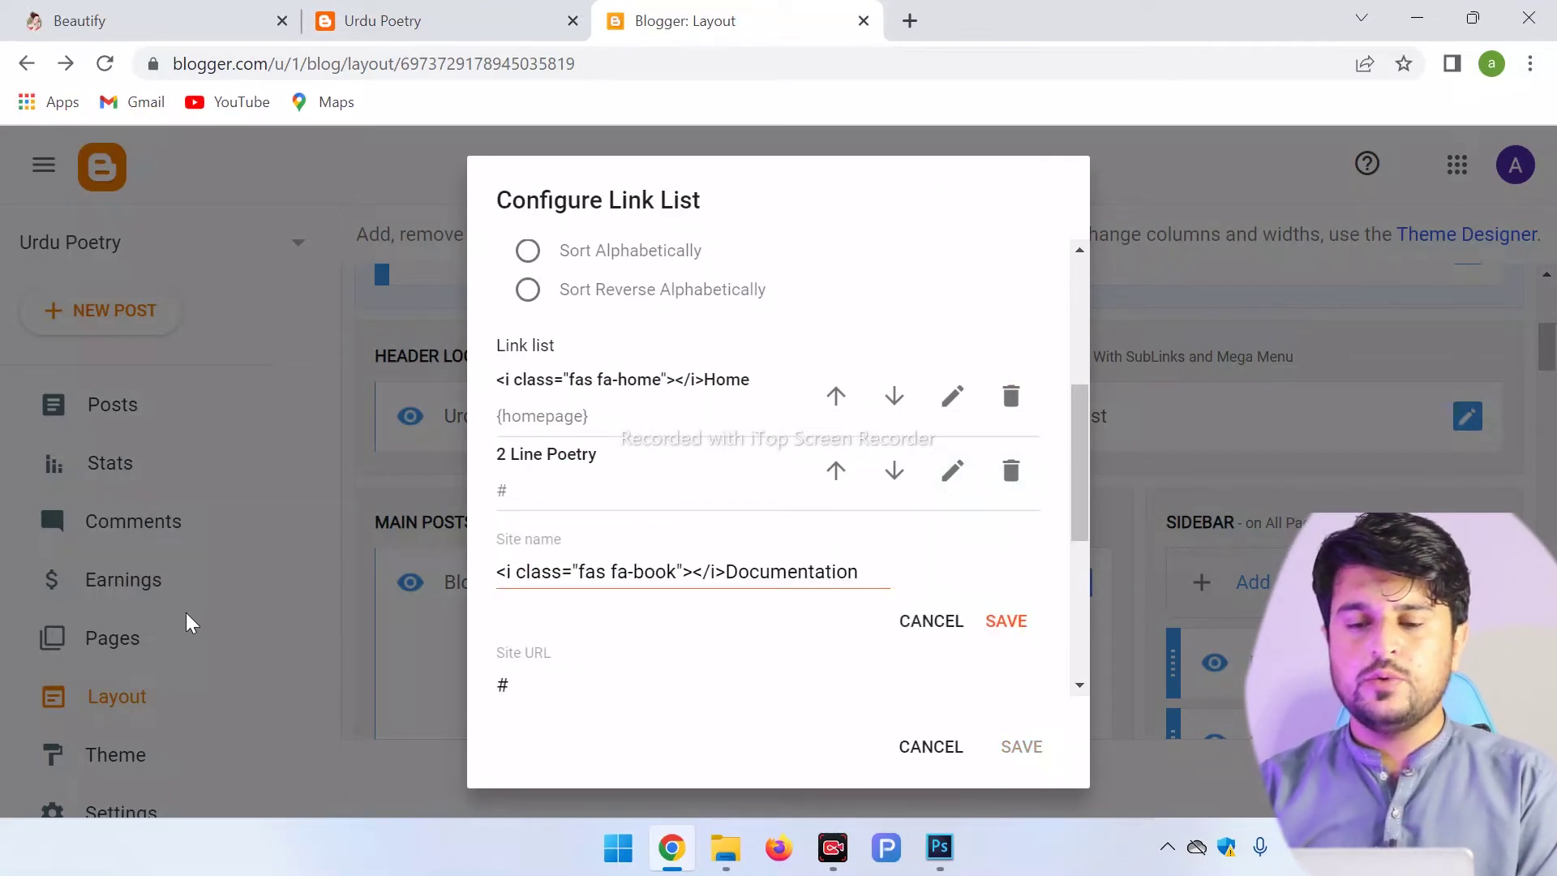
drag(858, 572, 297, 601)
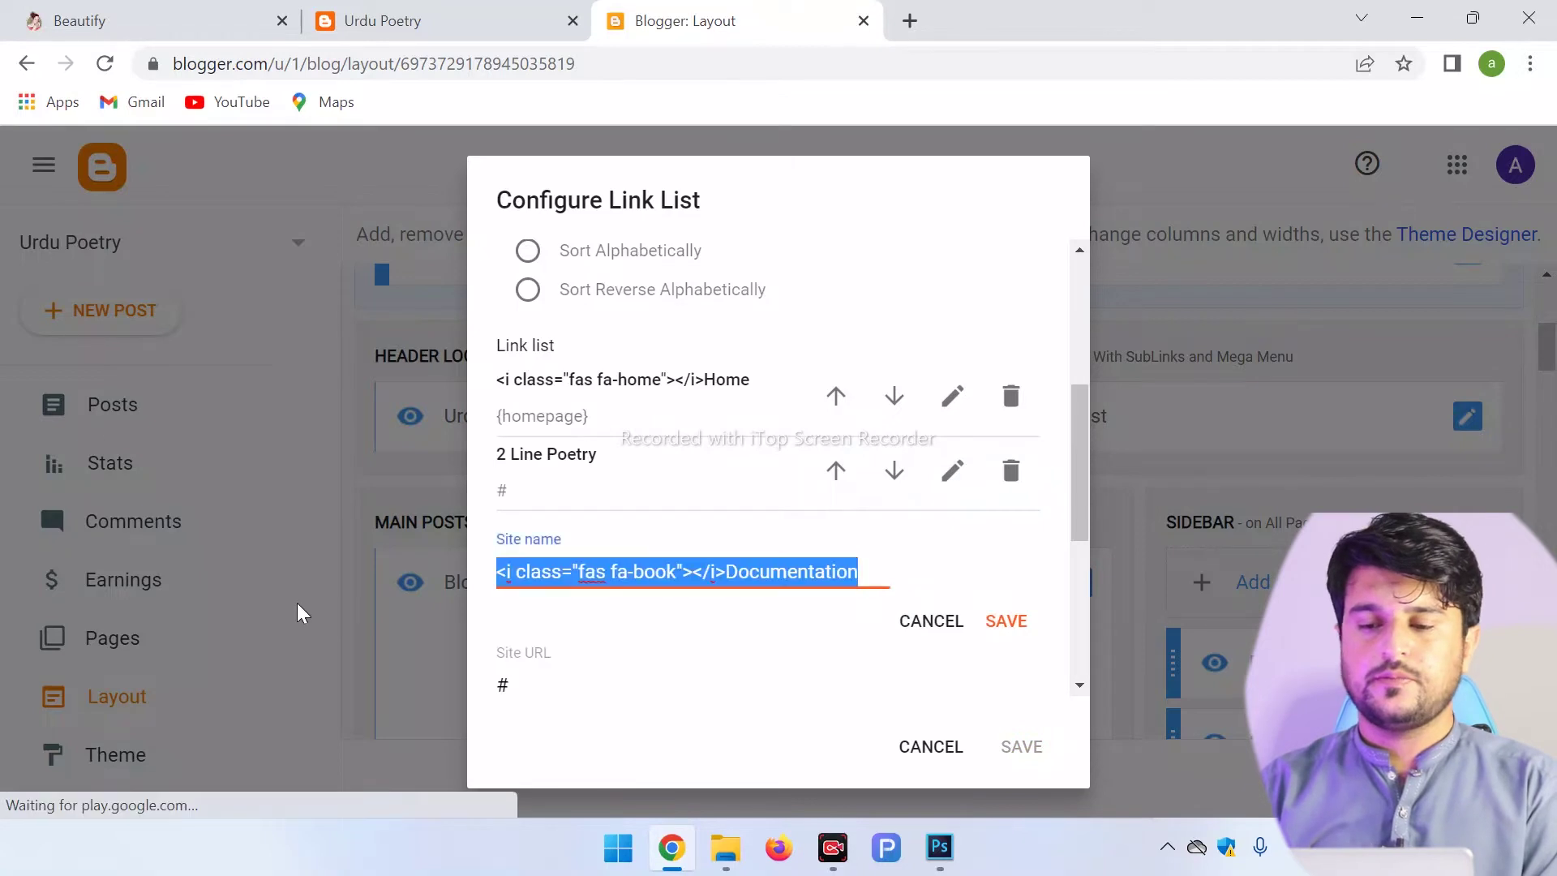
text(Urdu )
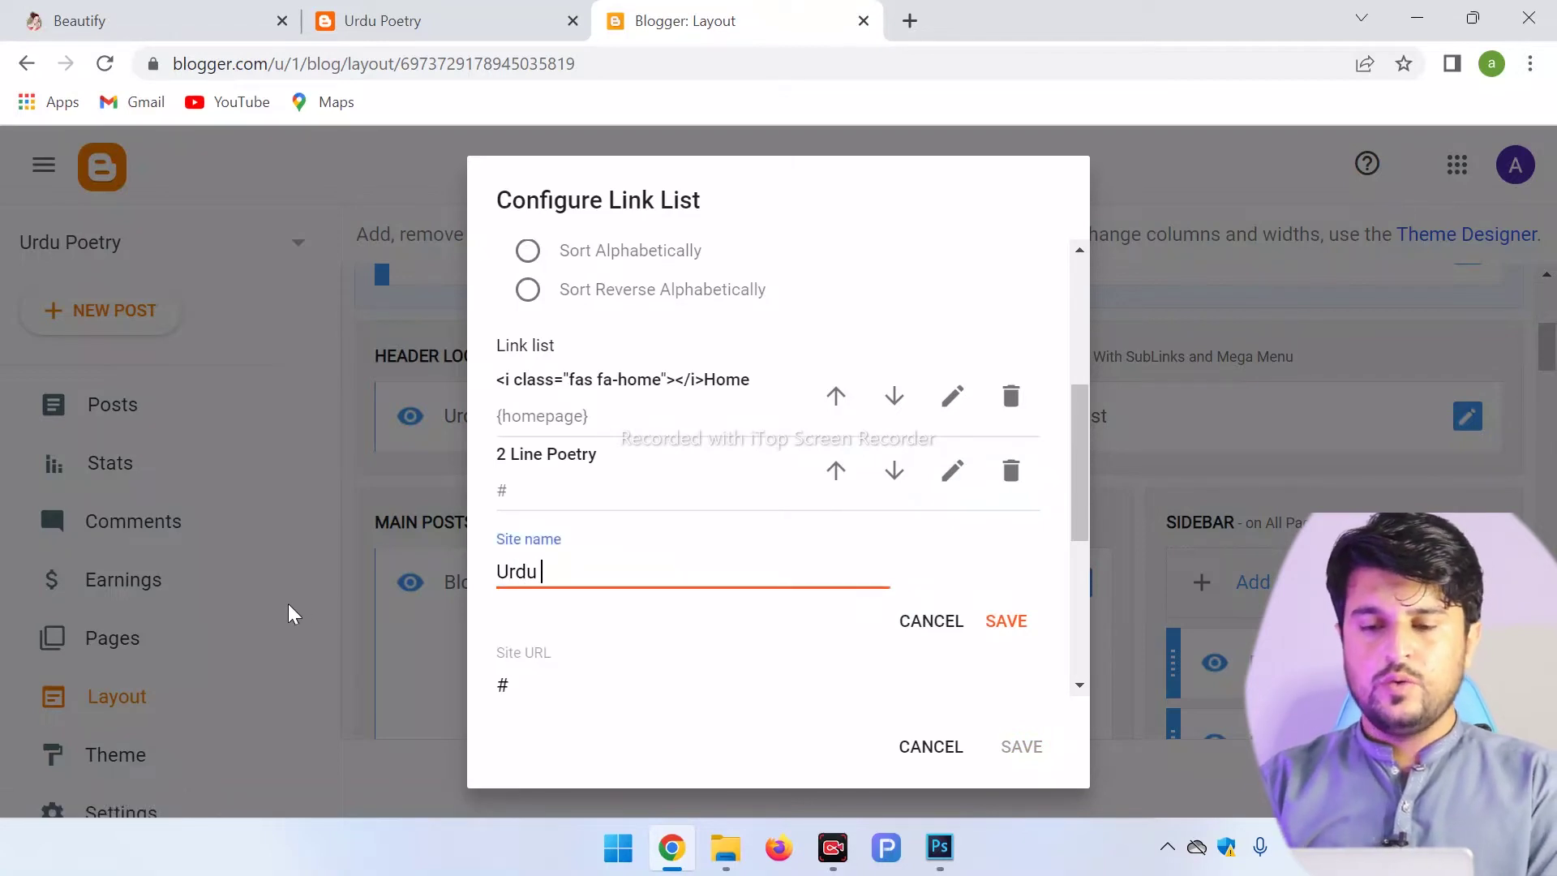
text(Poetry)
drag(1077, 506, 1080, 582)
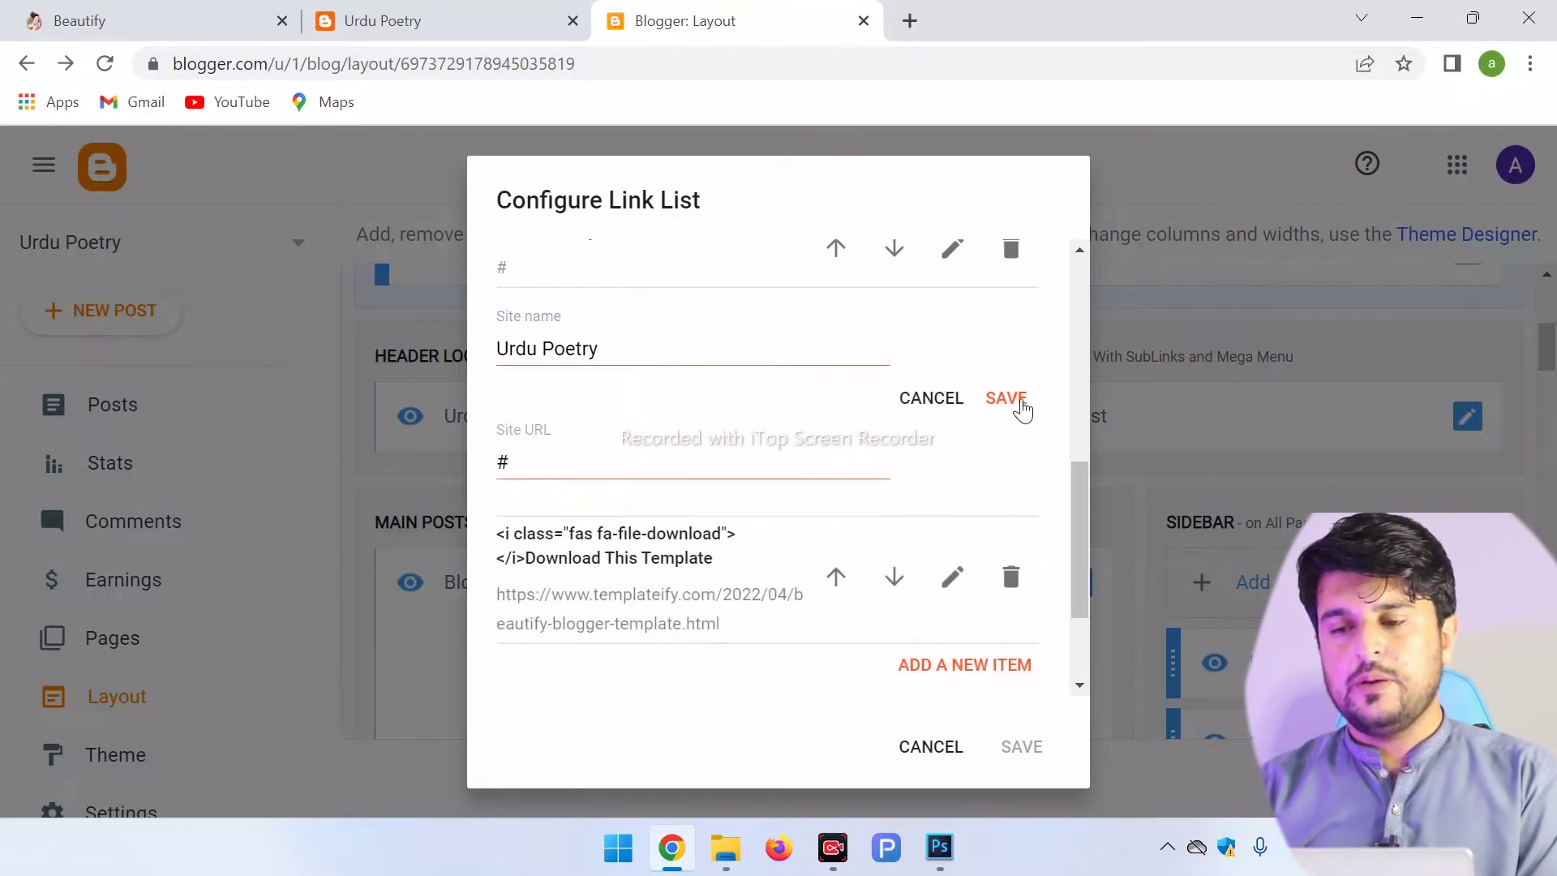
click(1008, 399)
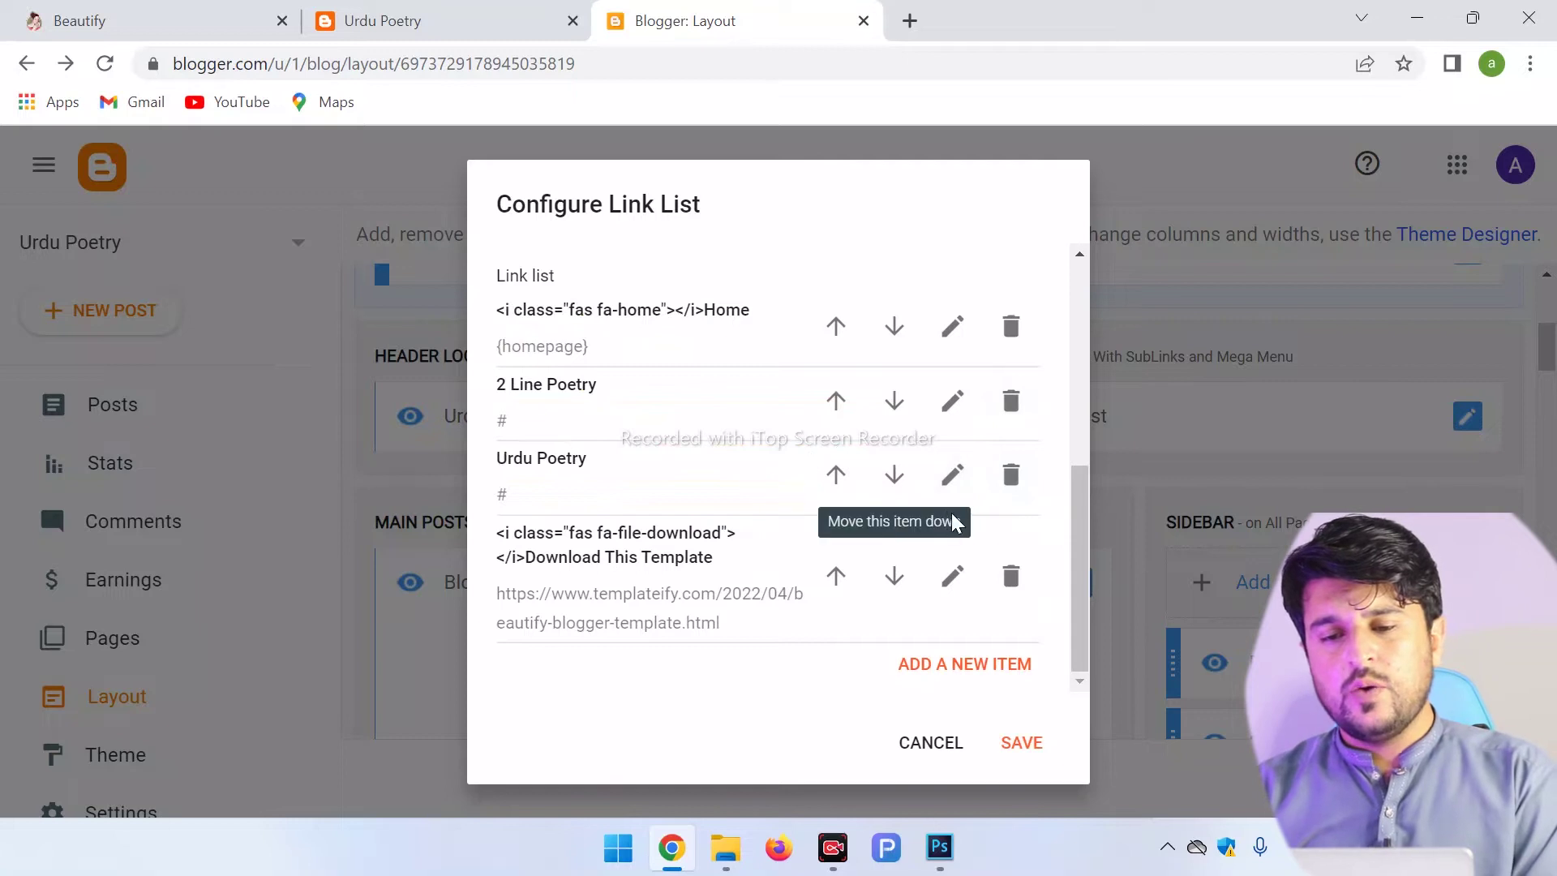
Step: Rename the Download This Template item in the link list to "pashto poetry" and save the item
click(952, 577)
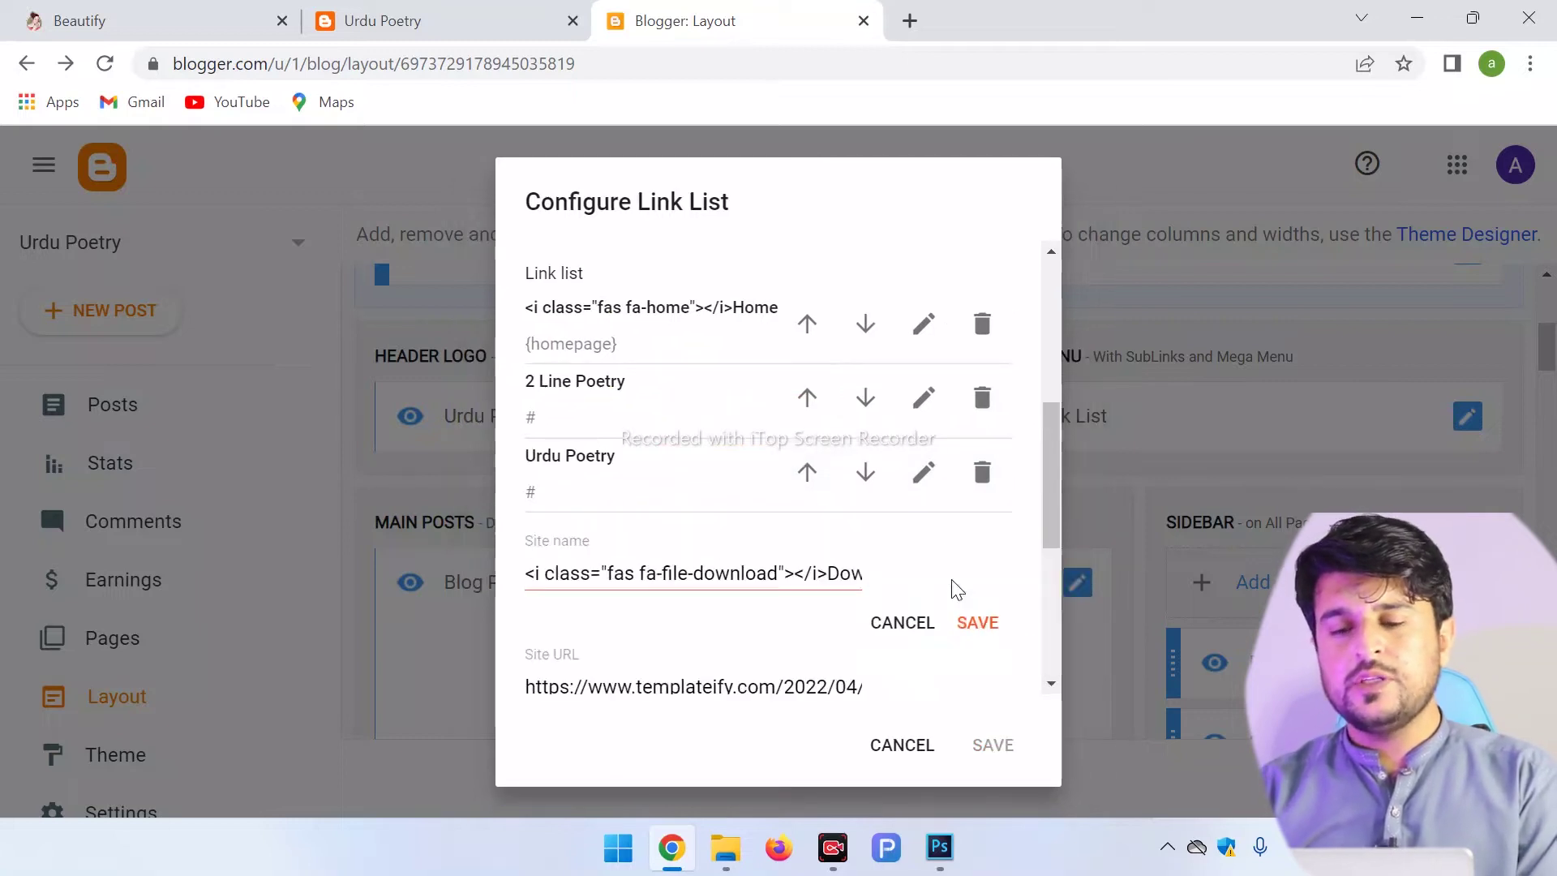
drag(529, 580, 1029, 579)
text(pashto poetry)
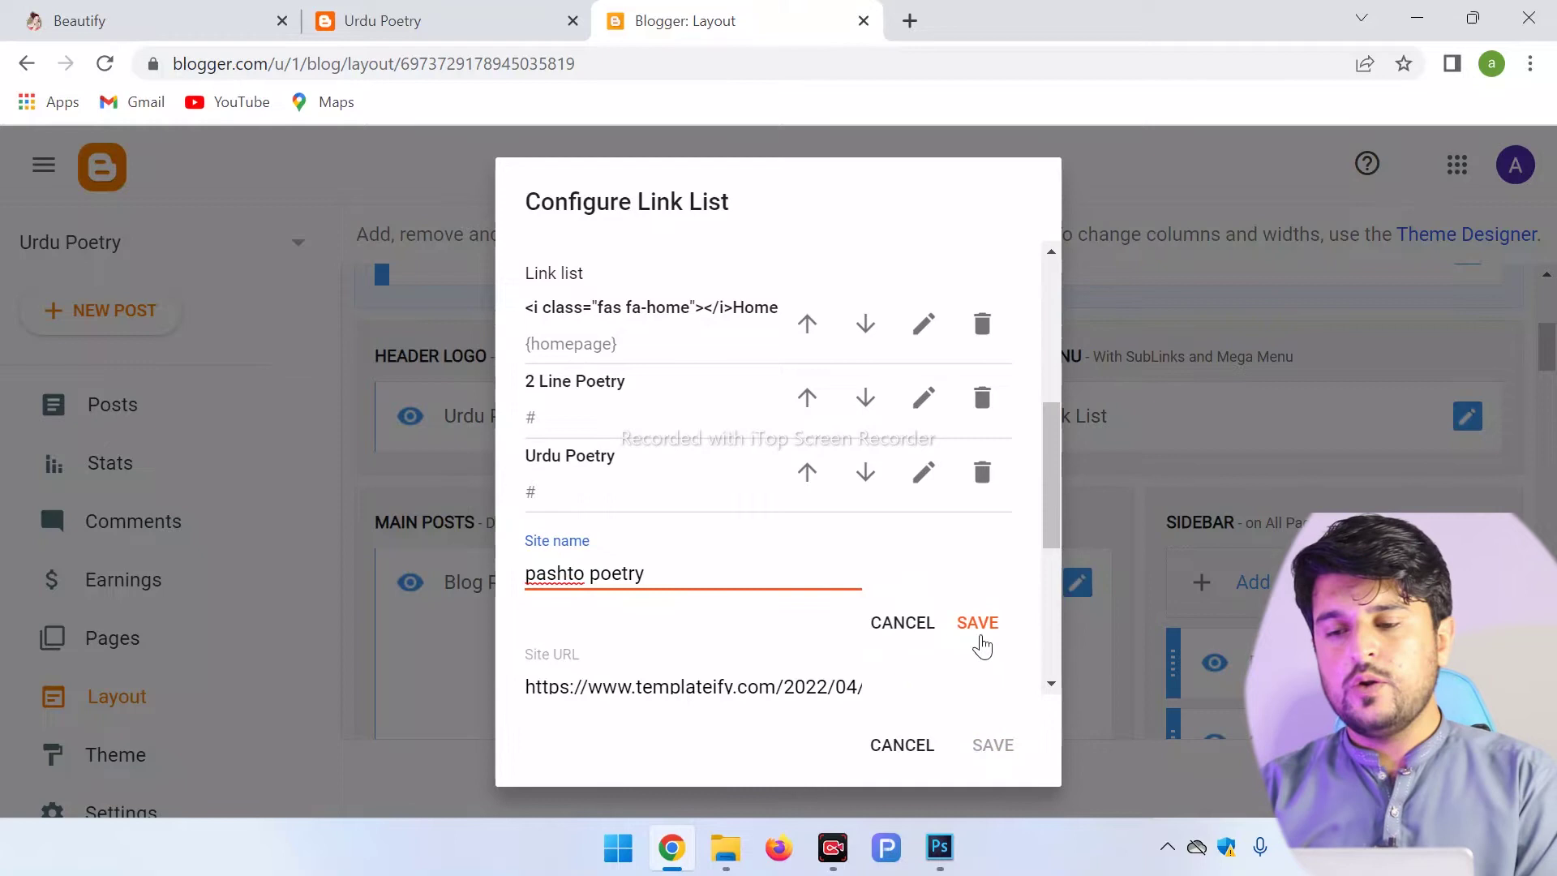
click(980, 638)
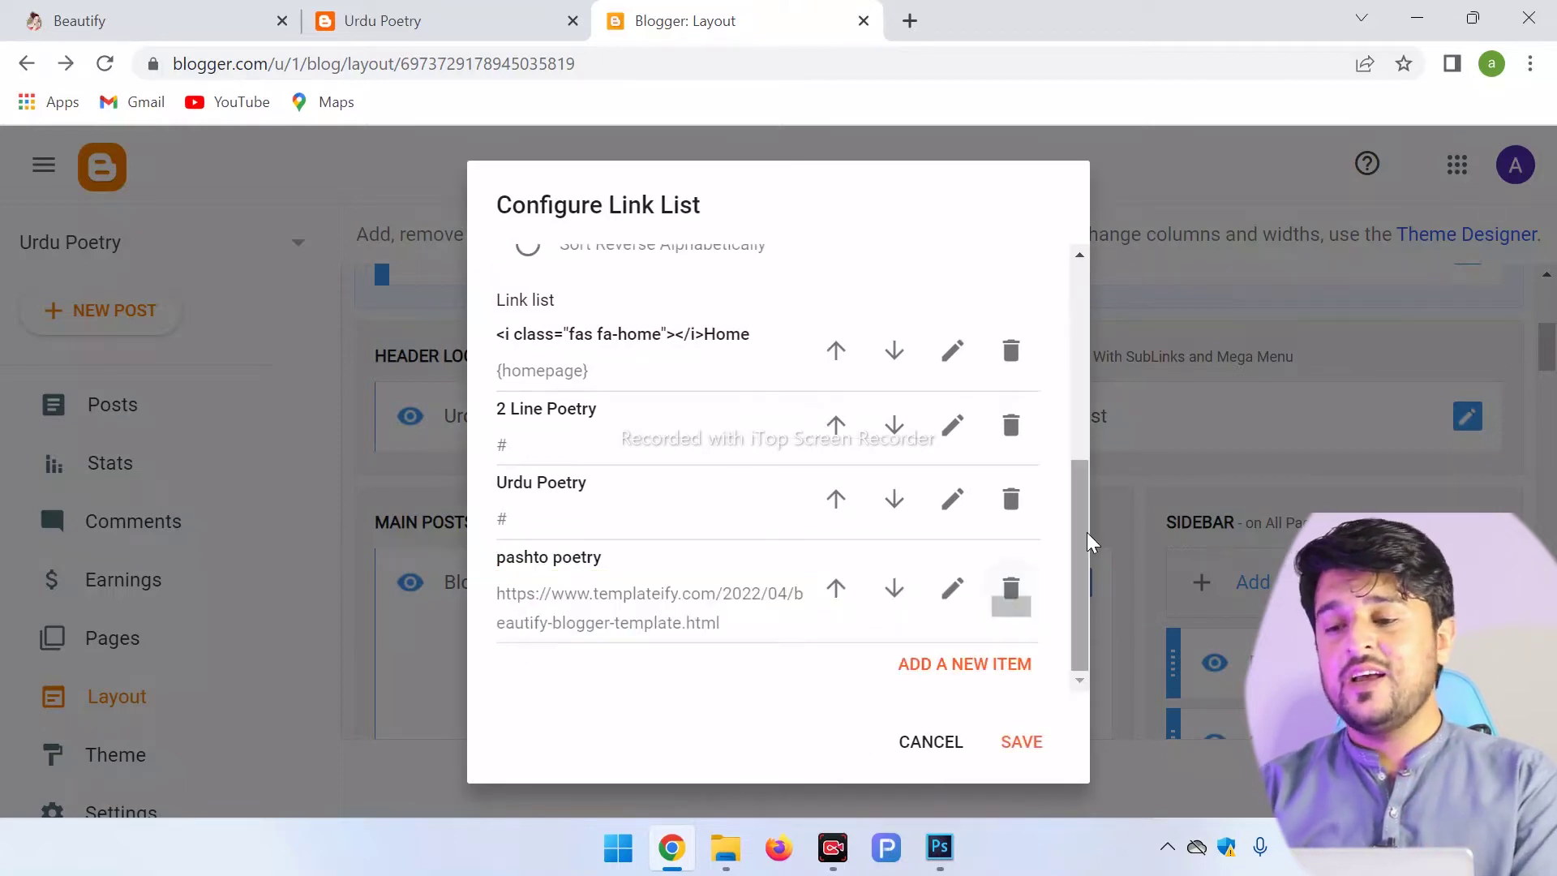
mouse_move(1087, 530)
mouse_down()
mouse_move(1078, 395)
mouse_move(1090, 542)
mouse_up()
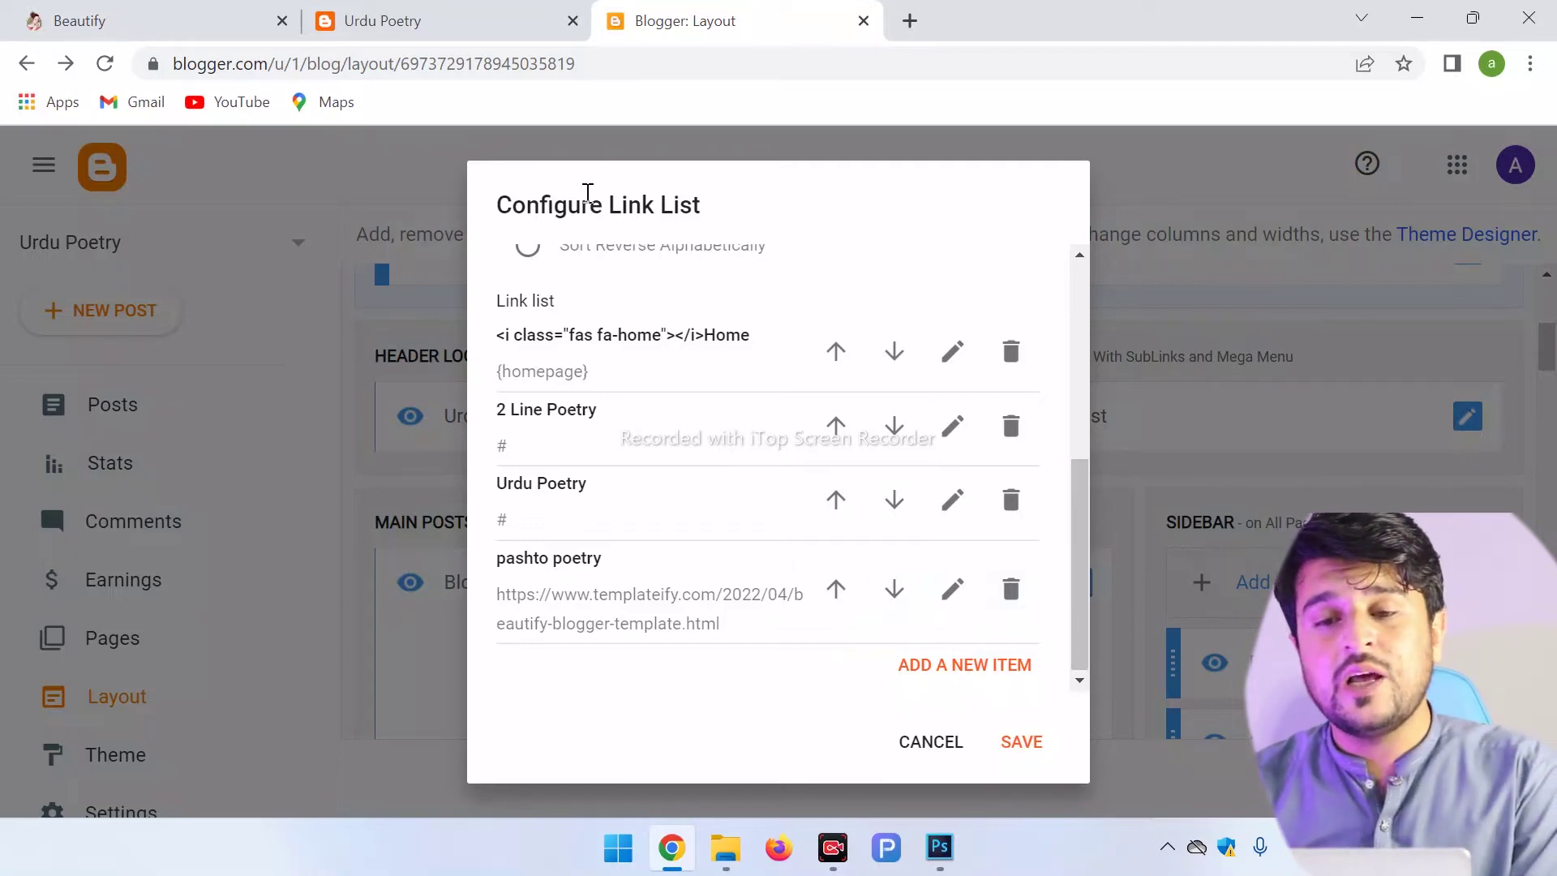
Step: Reload the live blog page, check its header menu and return to the link list settings
click(427, 21)
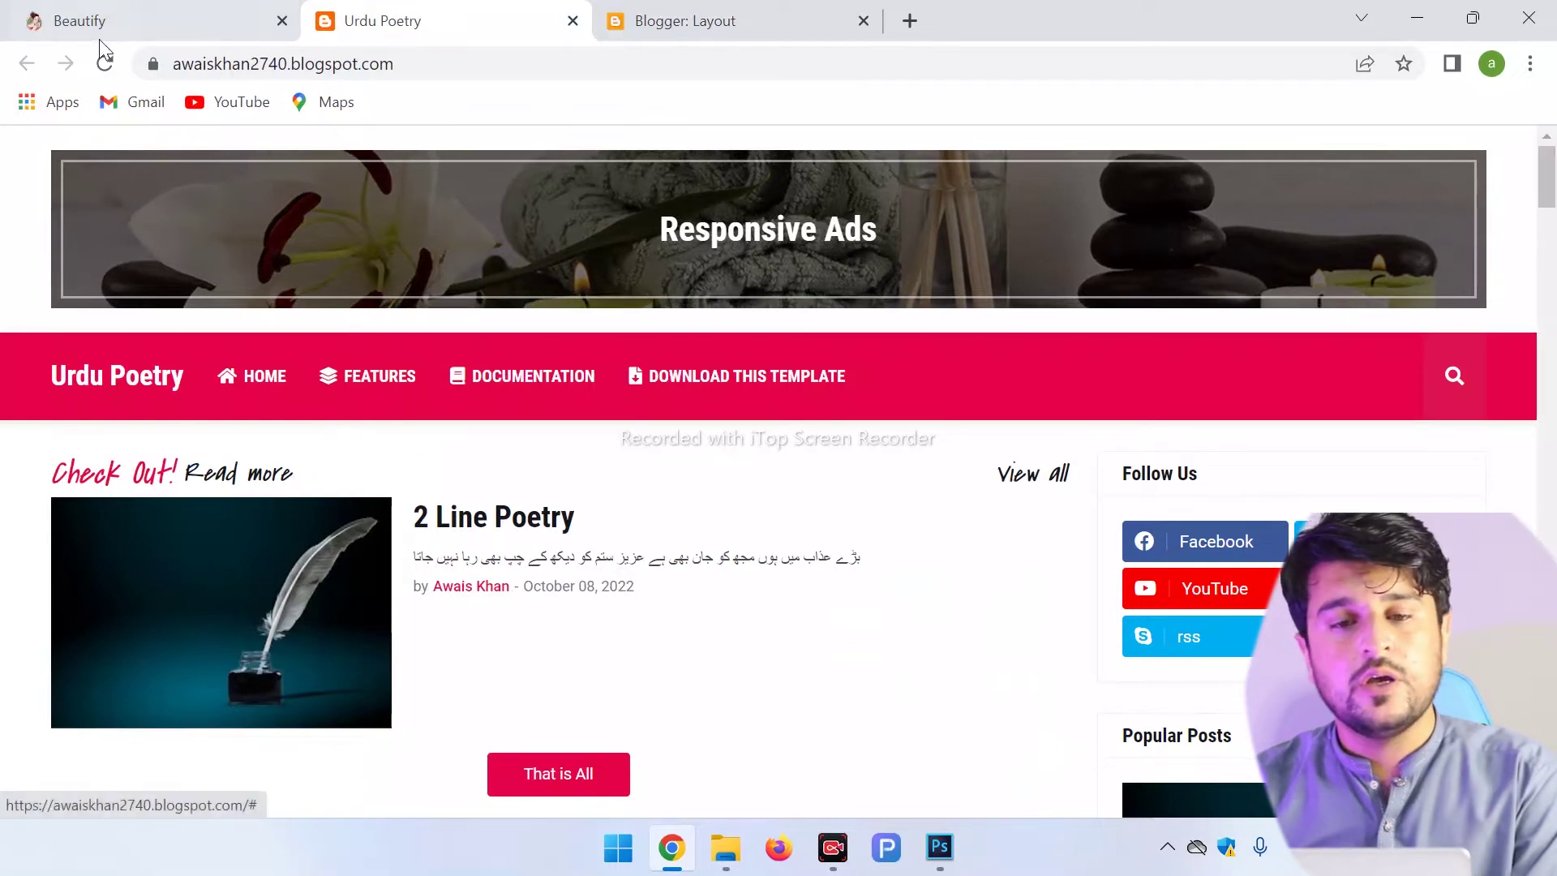
click(103, 68)
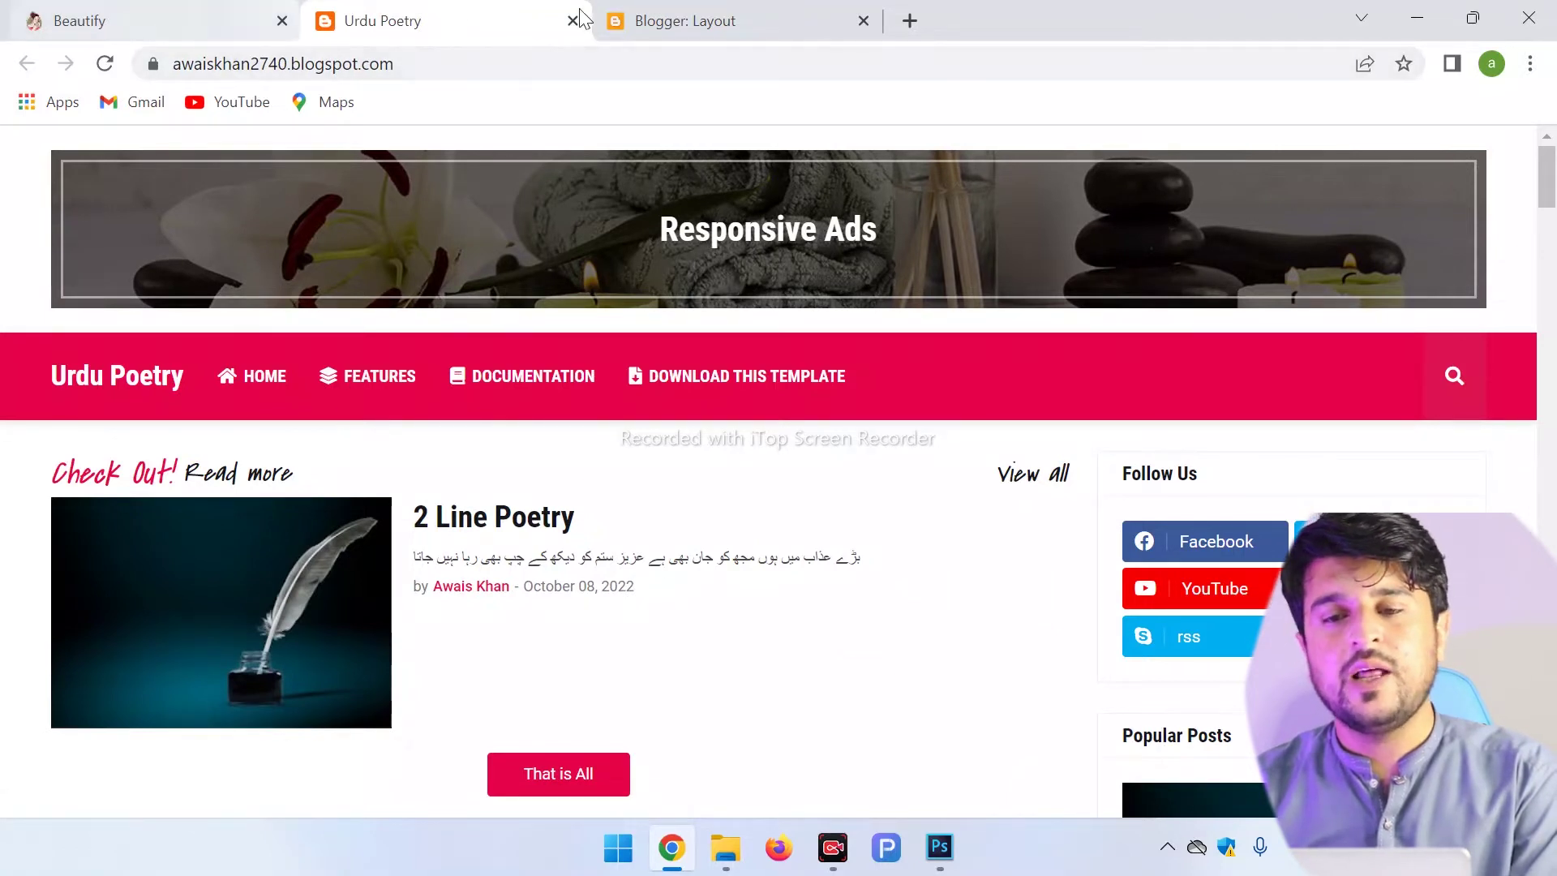
click(680, 16)
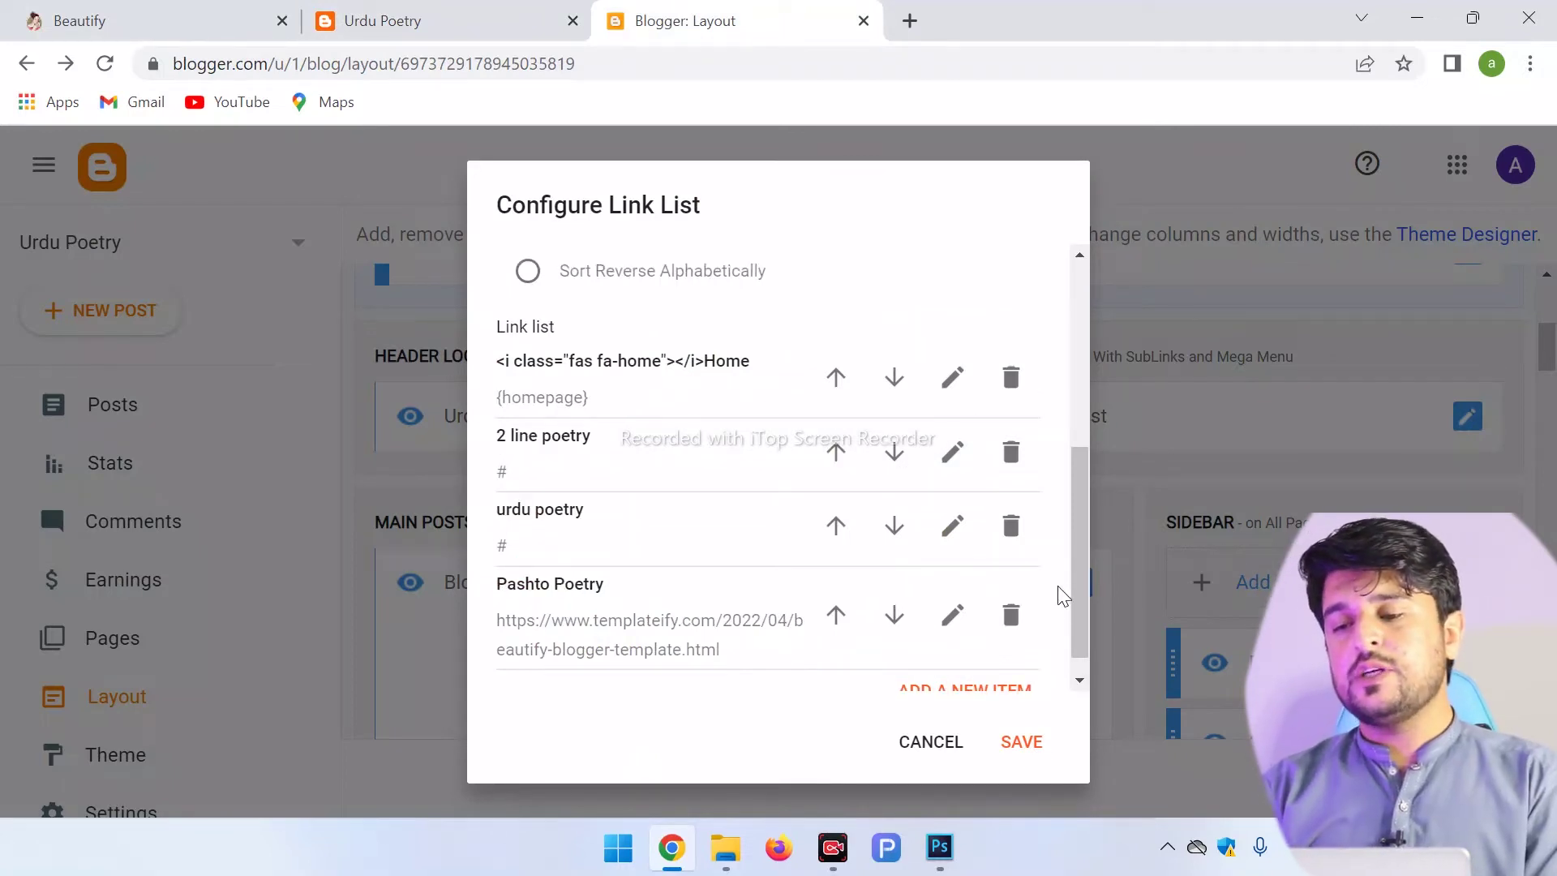
Step: Save the Header Menu gadget and reload the live blog to check the renamed menu items
scroll(1068, 600, down, 1)
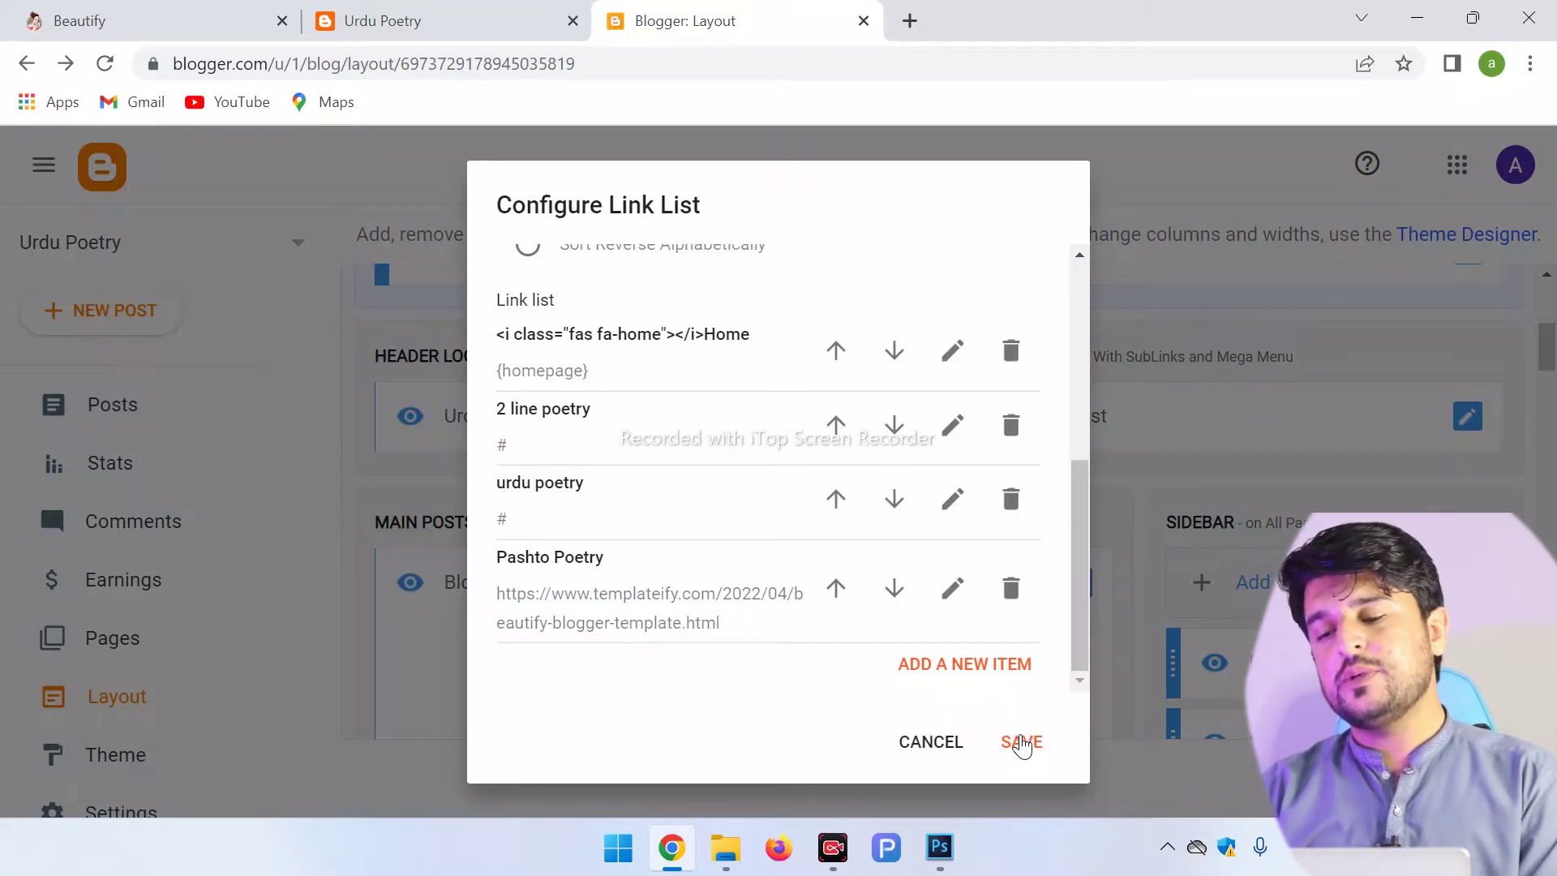
click(1021, 742)
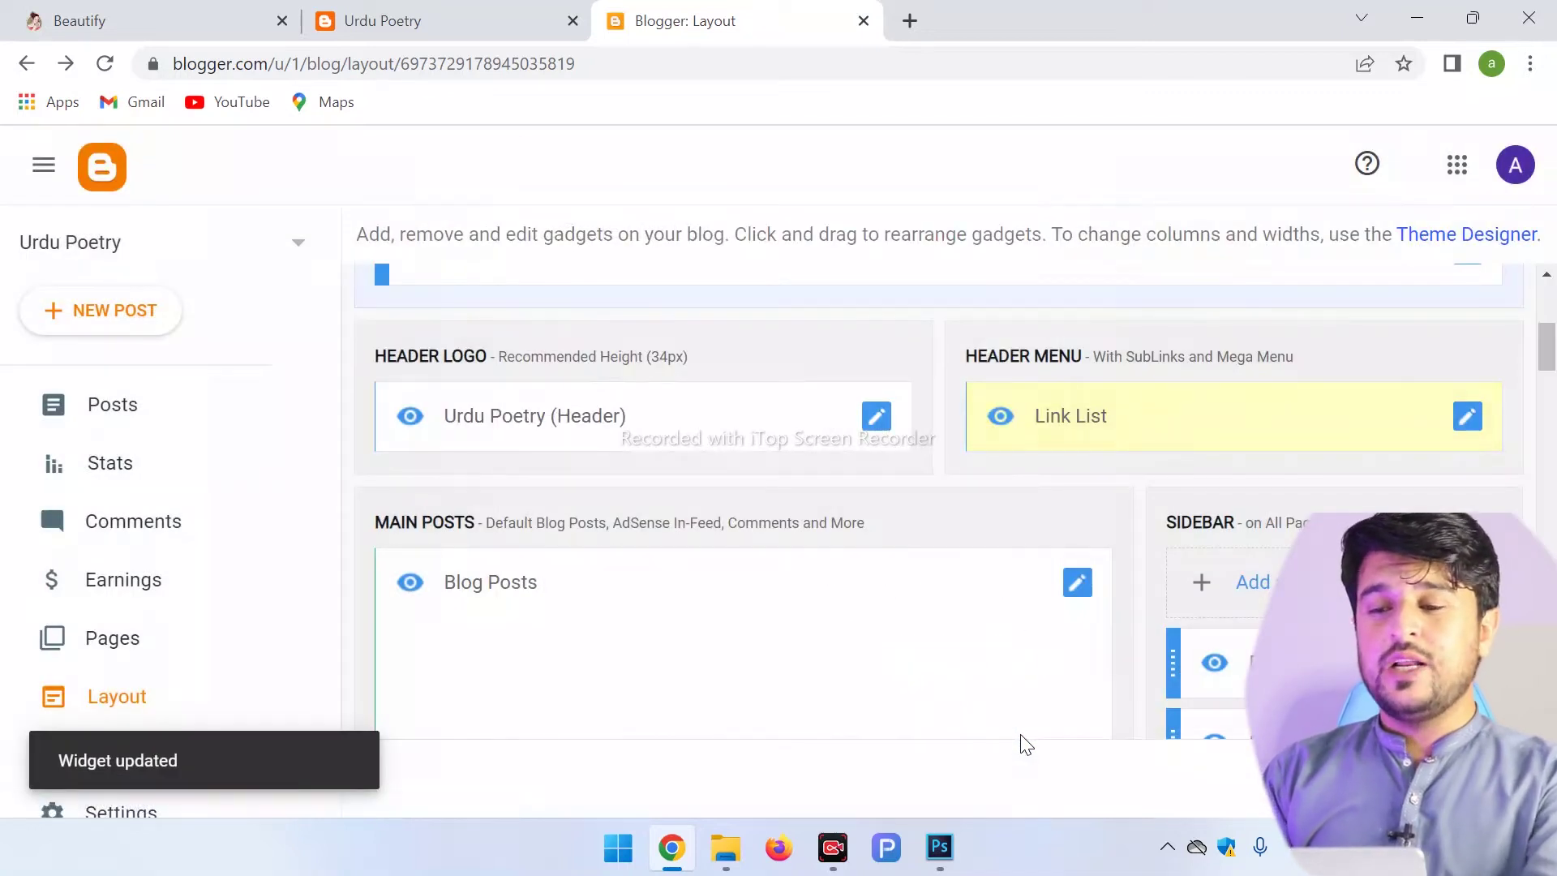
click(483, 16)
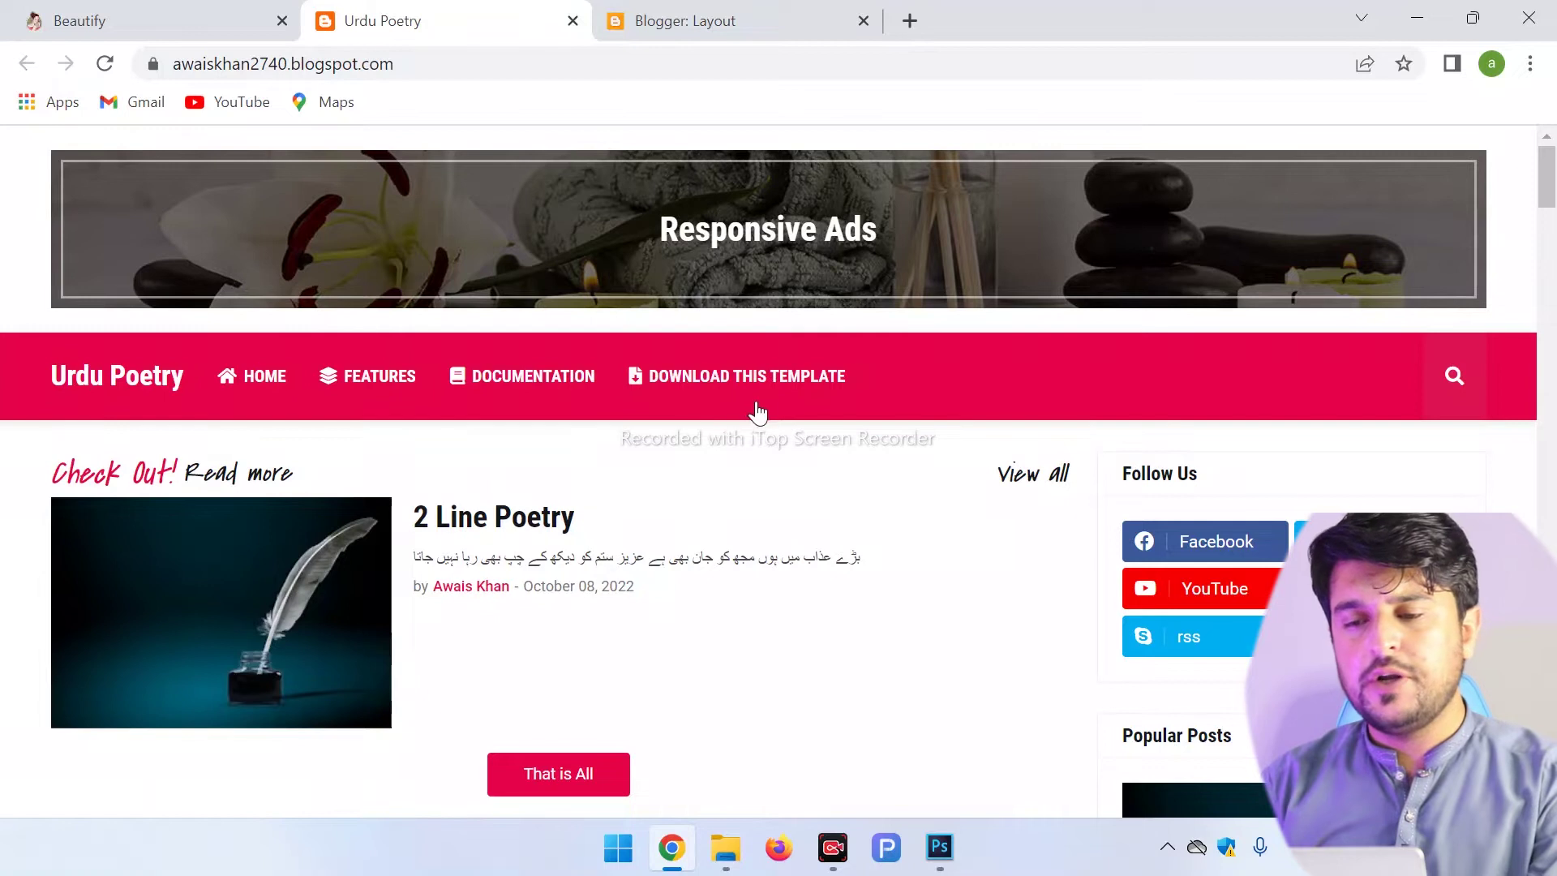
click(106, 65)
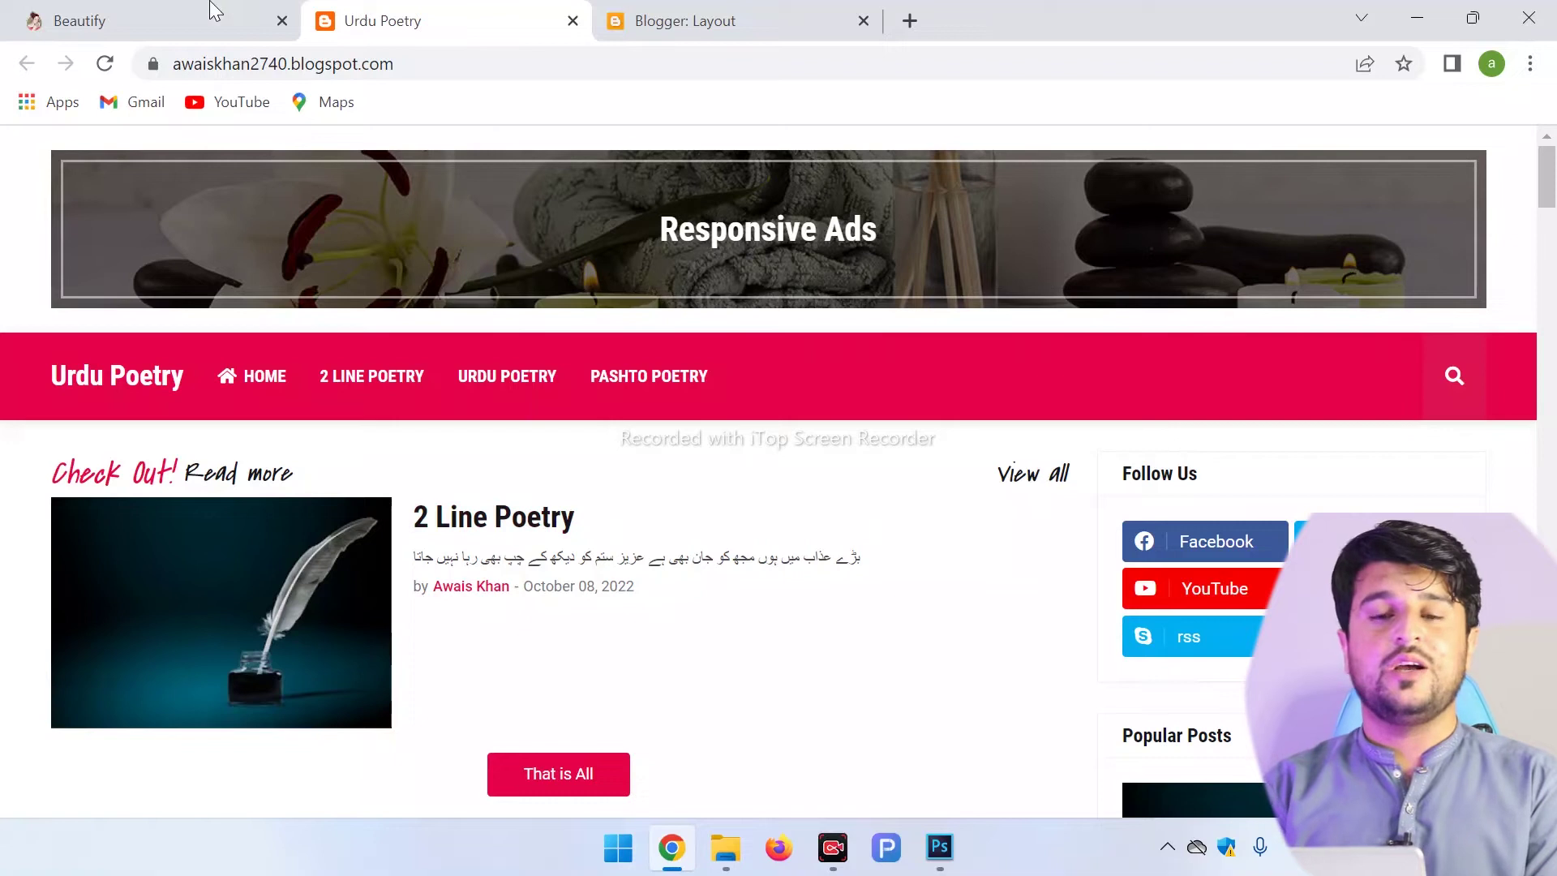
Step: Open the facebook item of the sidebar's Follow Us gadget in the blog layout for editing and clear its site URL
click(700, 34)
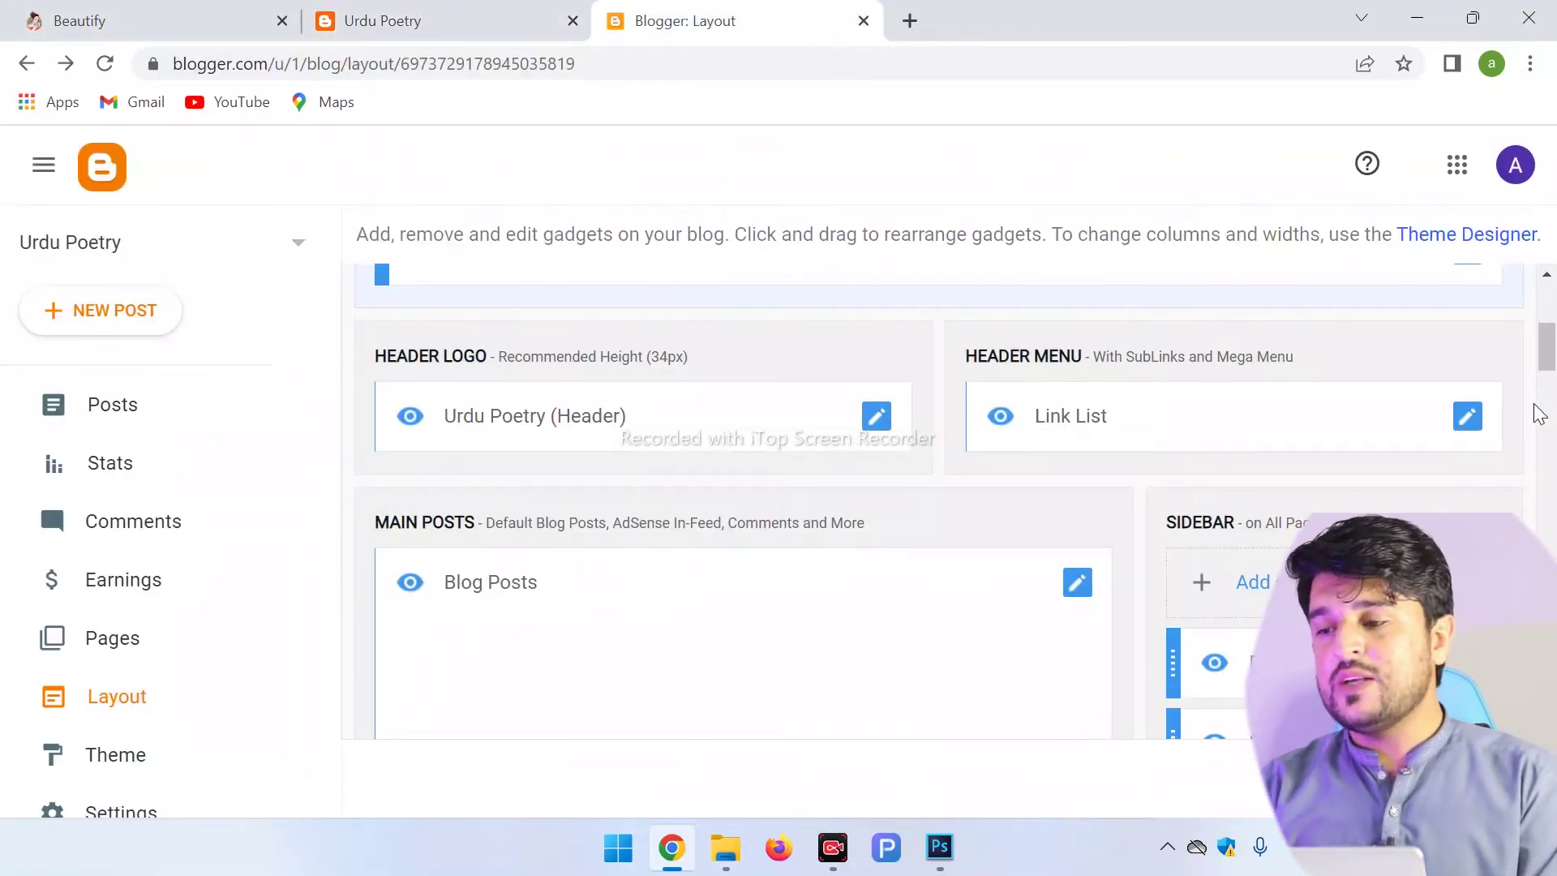
scroll(1533, 418, down, 2)
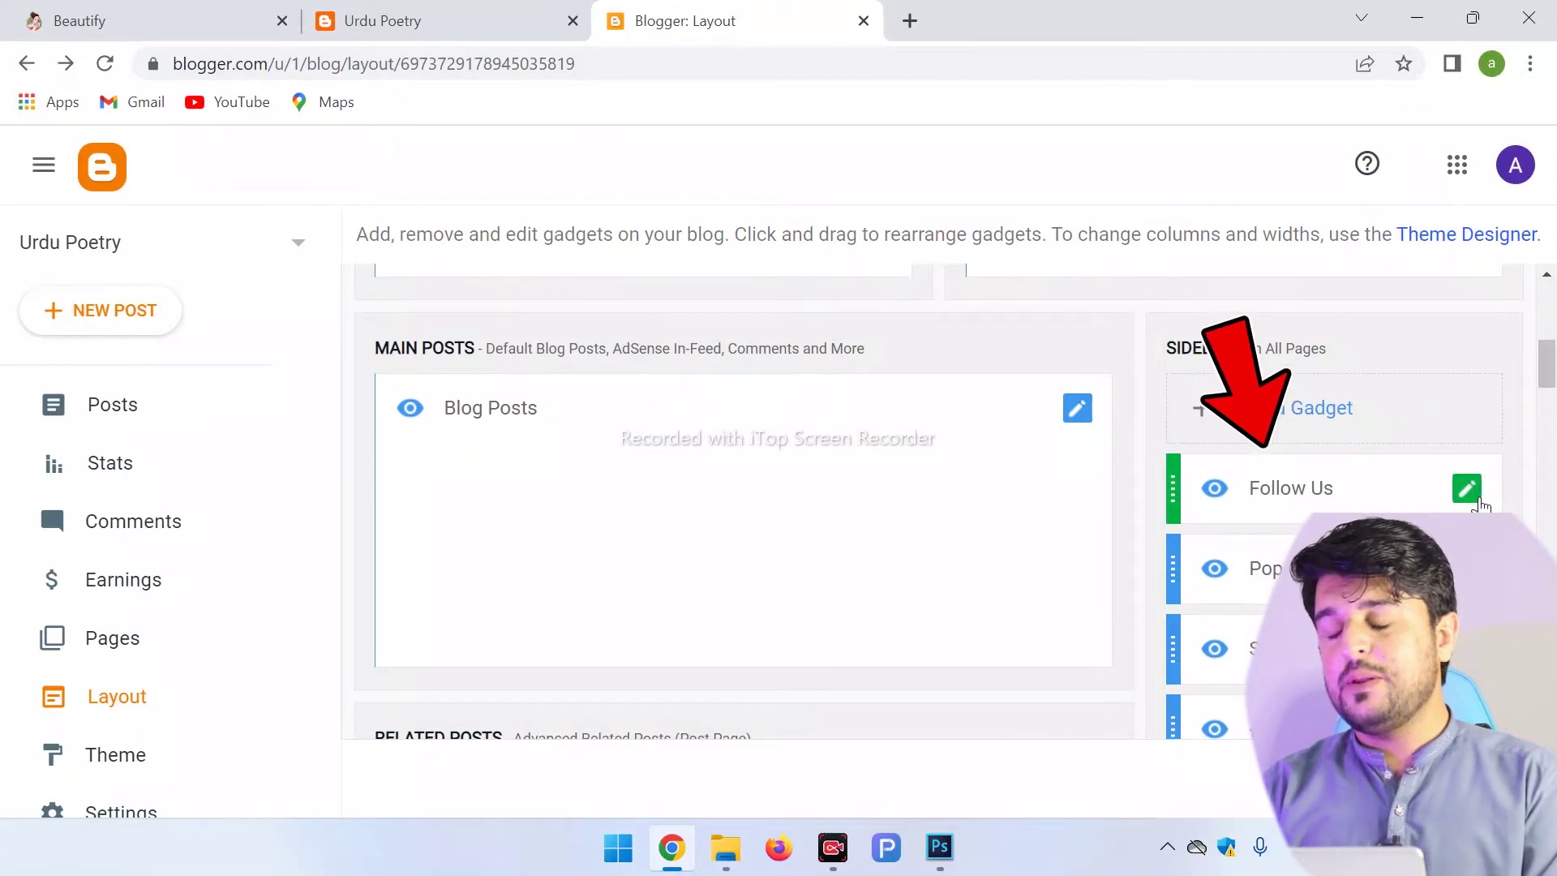
click(1474, 496)
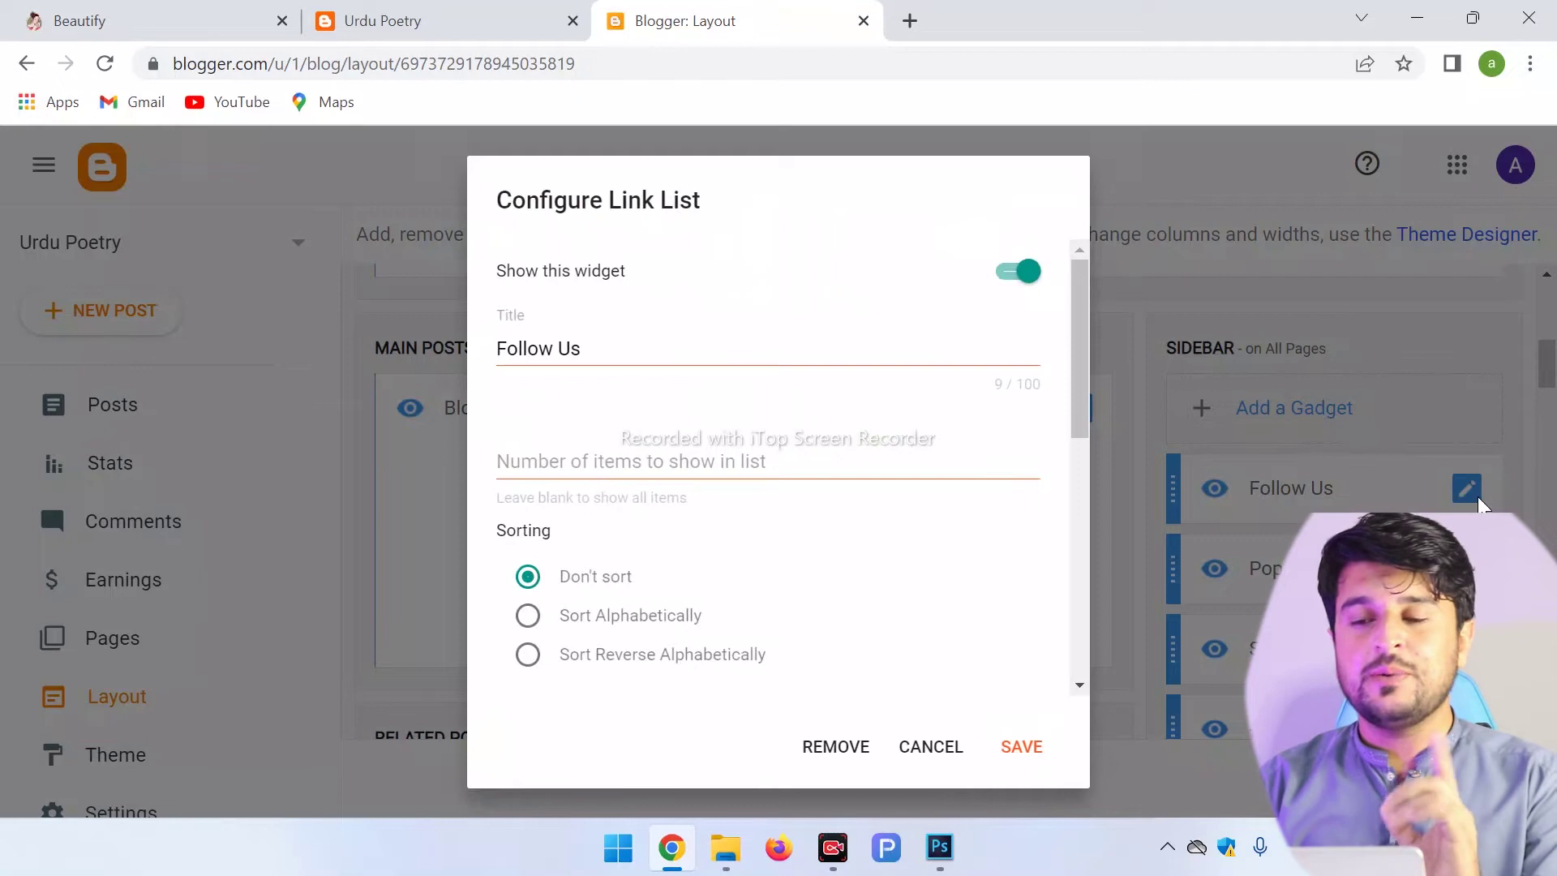
drag(1083, 388, 1083, 551)
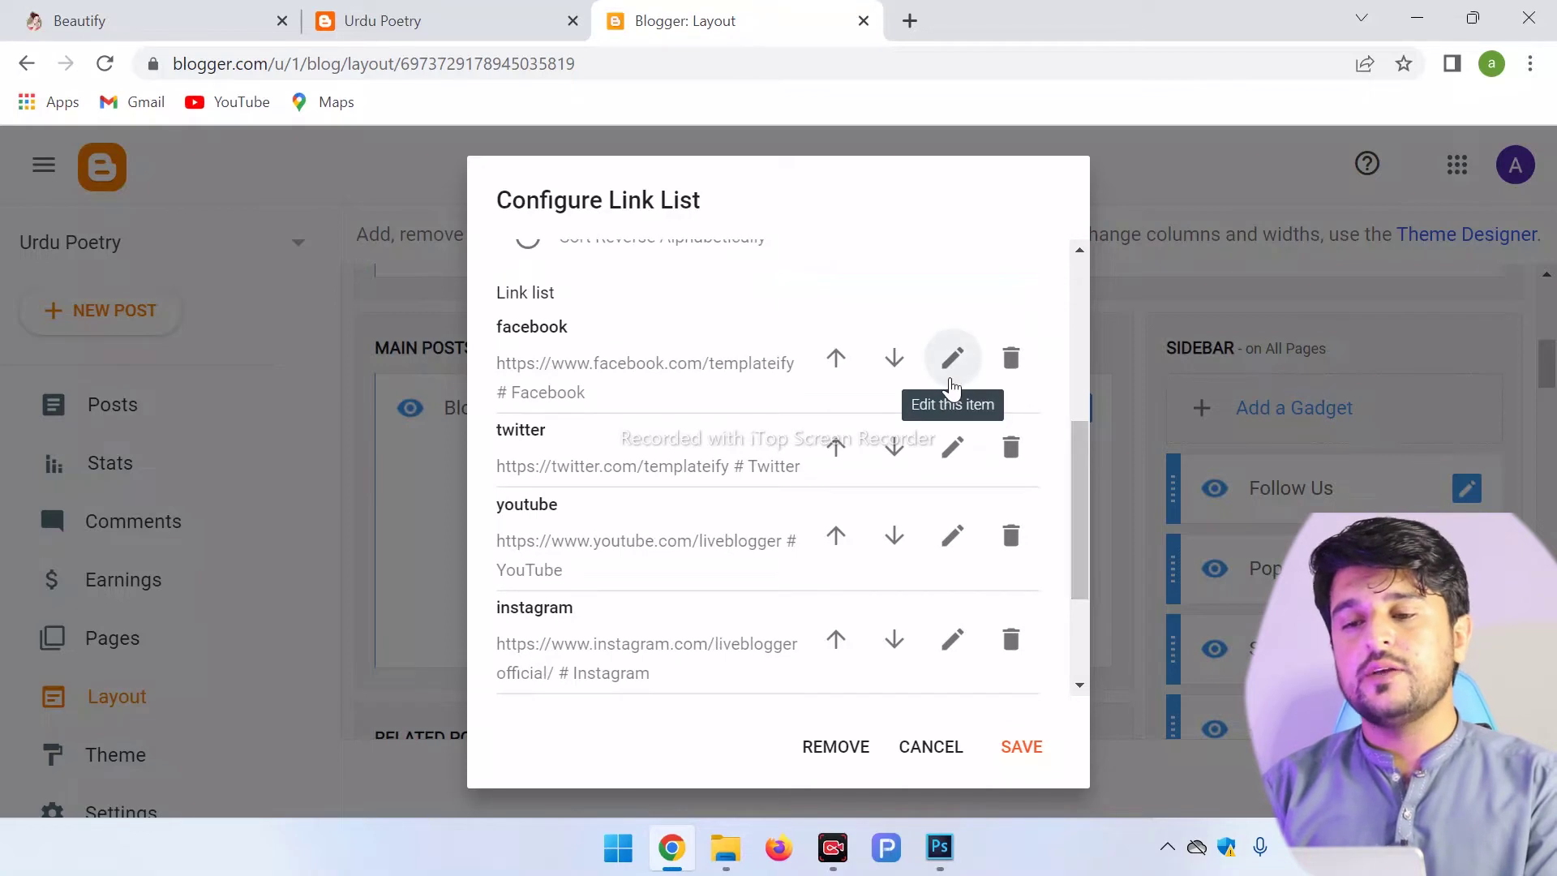
click(950, 384)
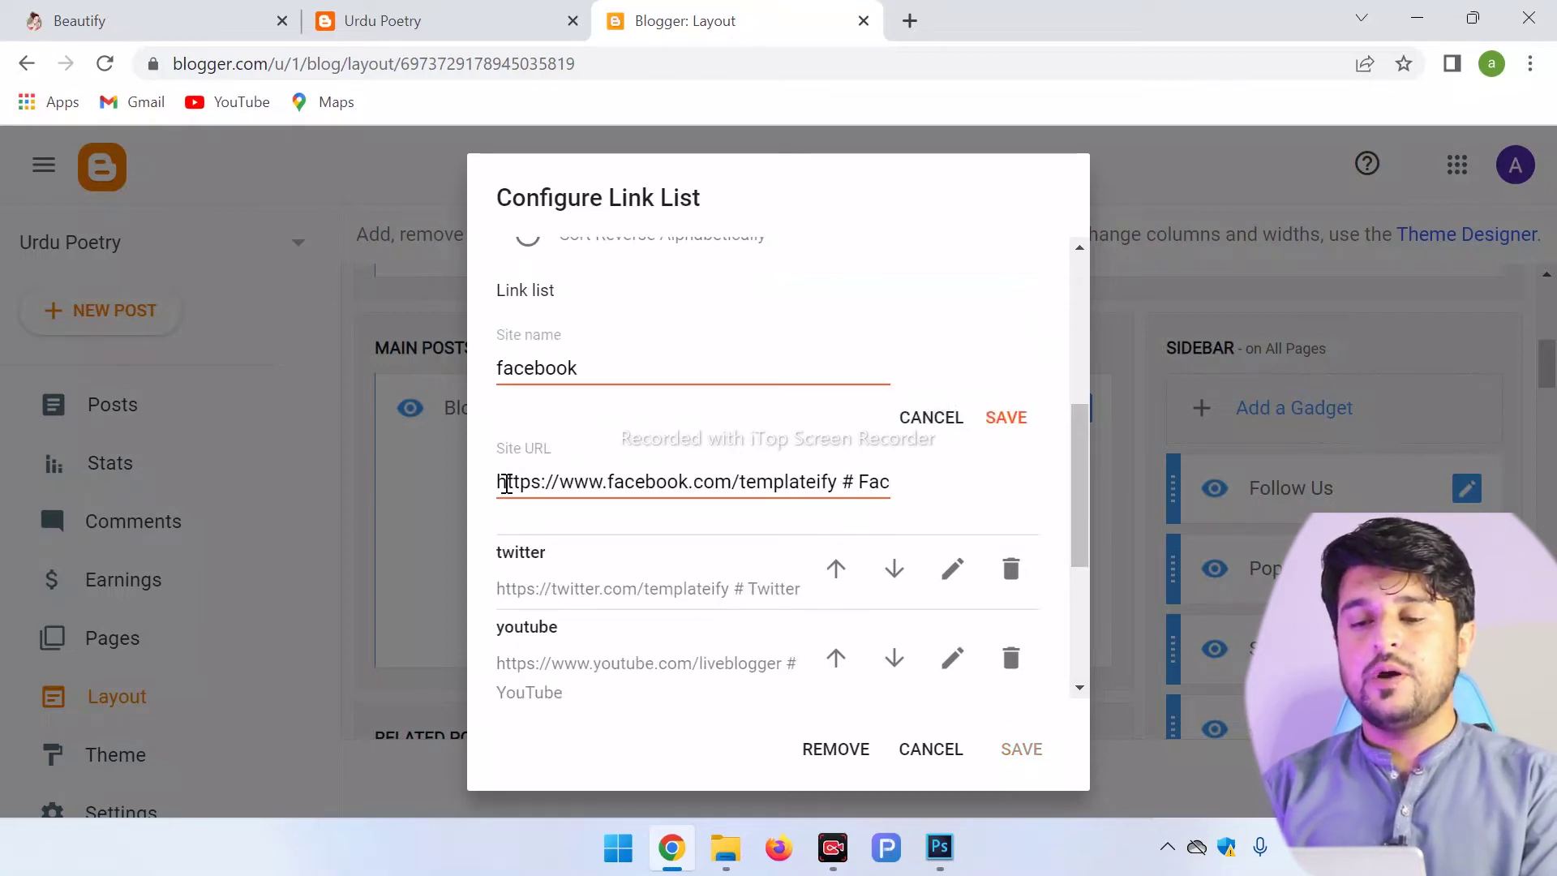
drag(506, 484, 969, 511)
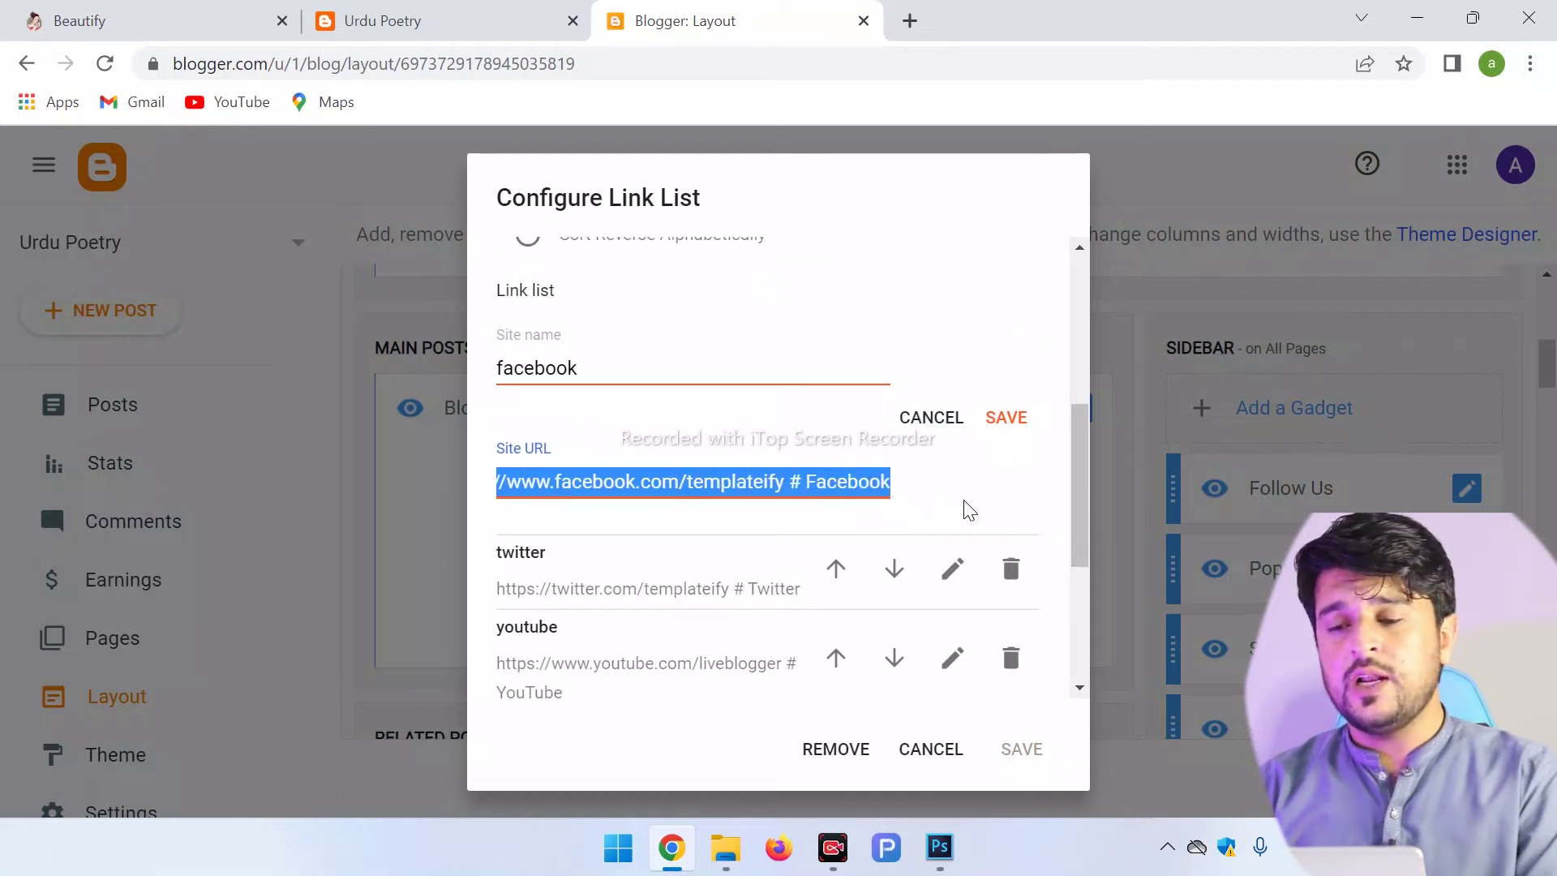
key(BackSpace)
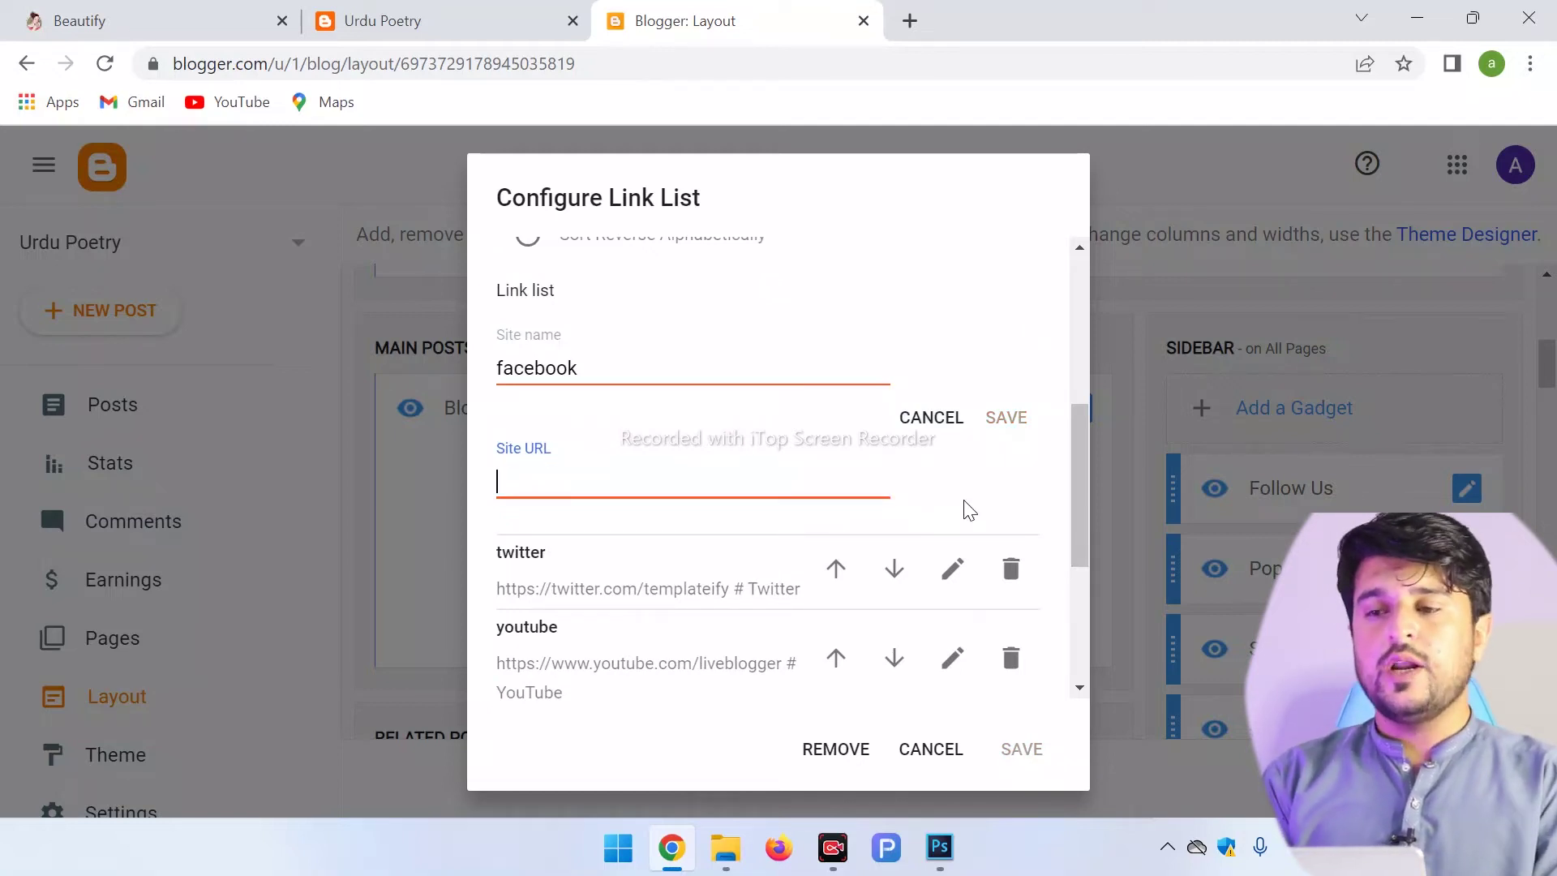
Step: Copy the address of facebook.com from a new browser tab, paste it as the facebook item's site URL and save the item
click(909, 21)
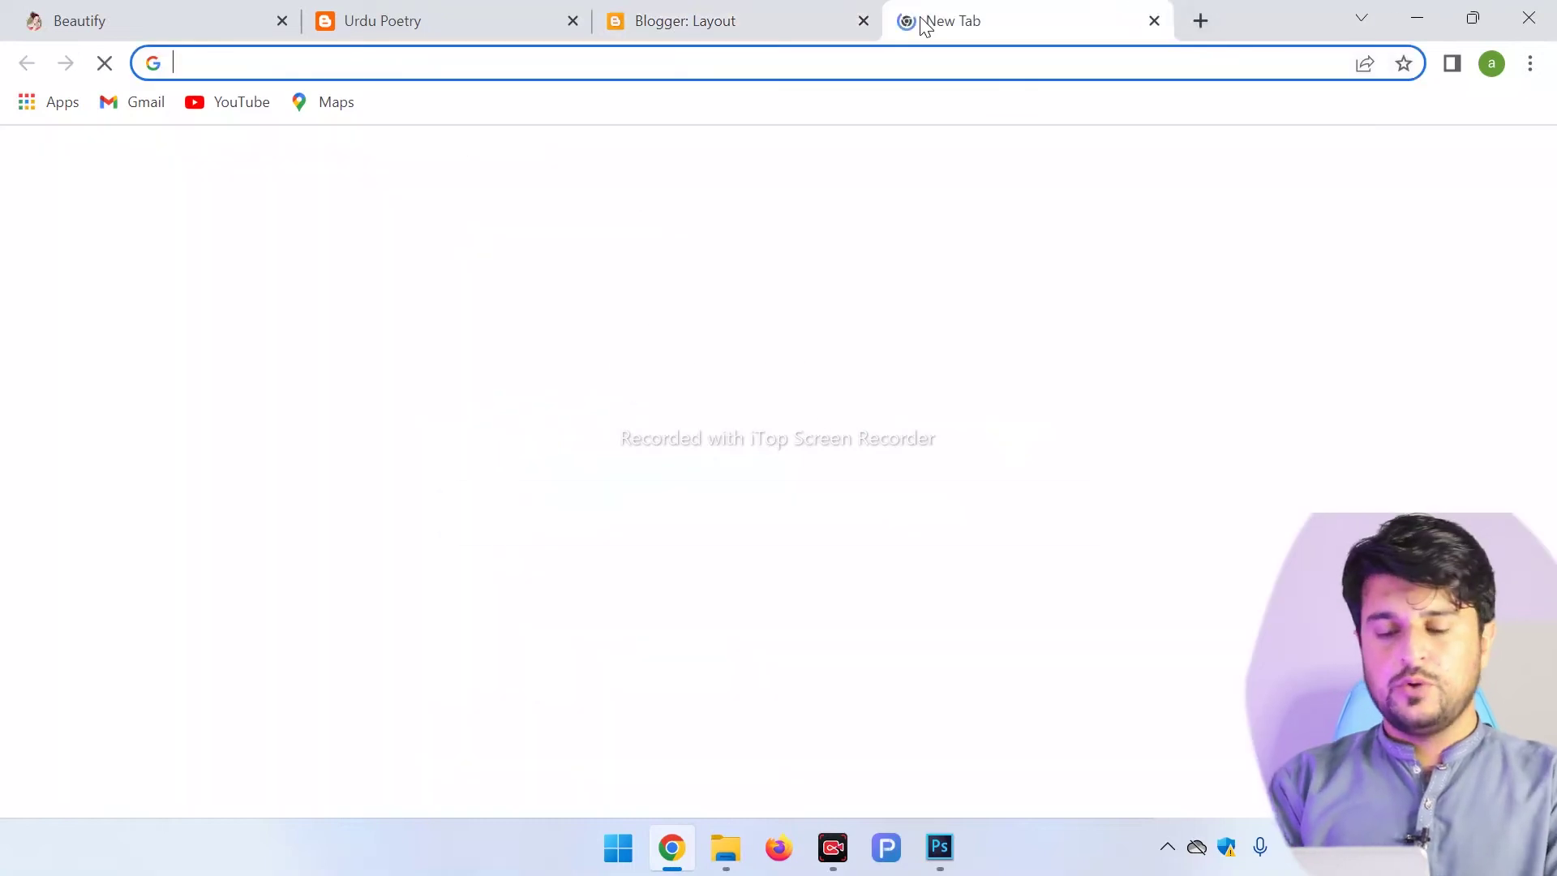
text(facebook)
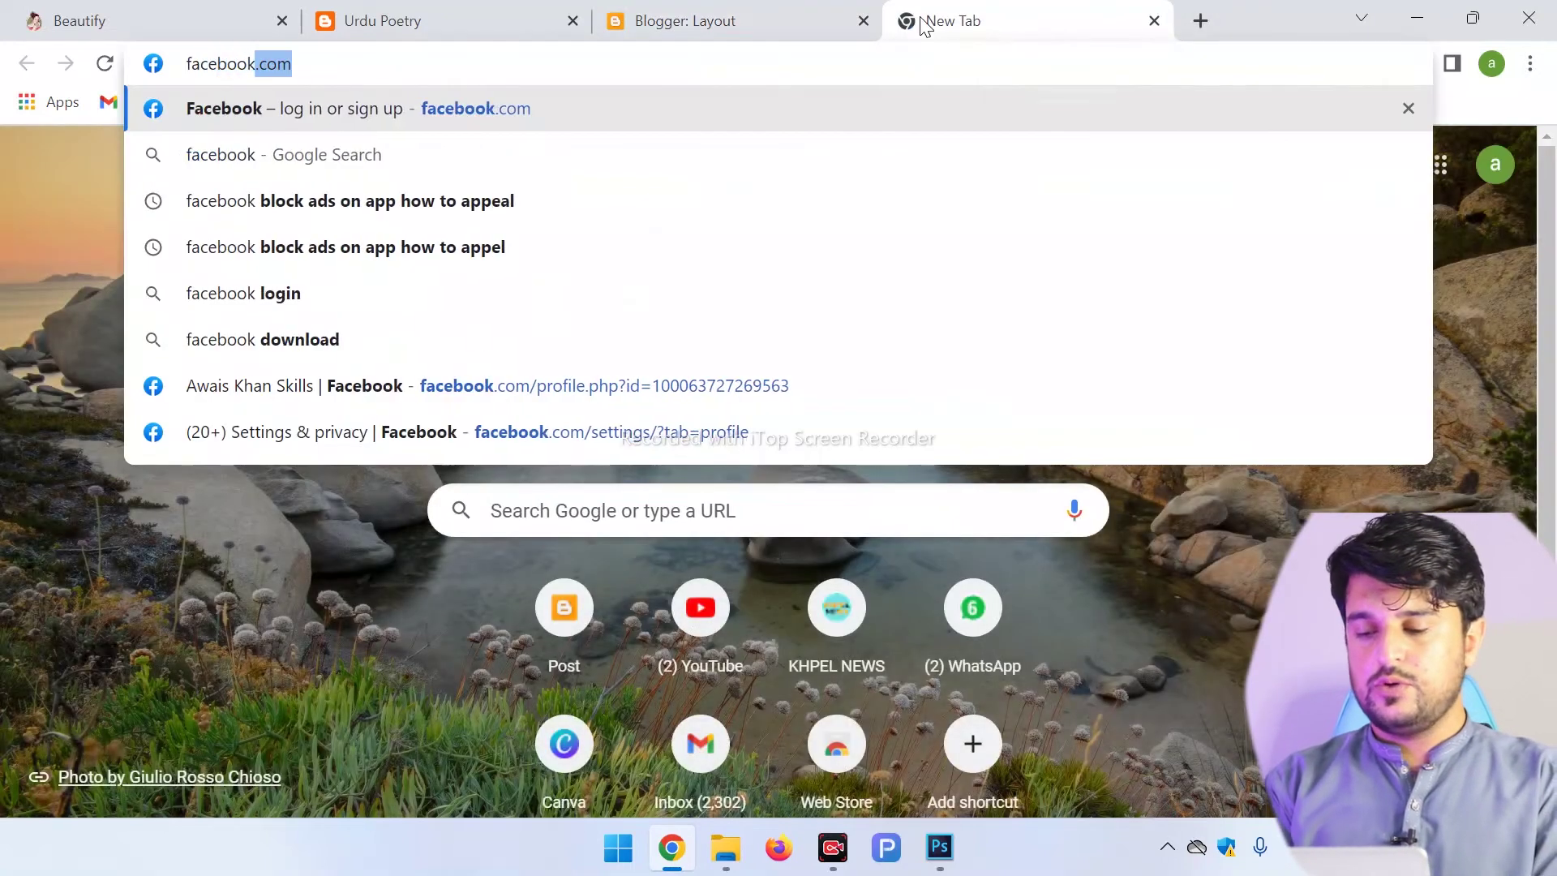
key(Return)
click(363, 61)
key(ctrl+c)
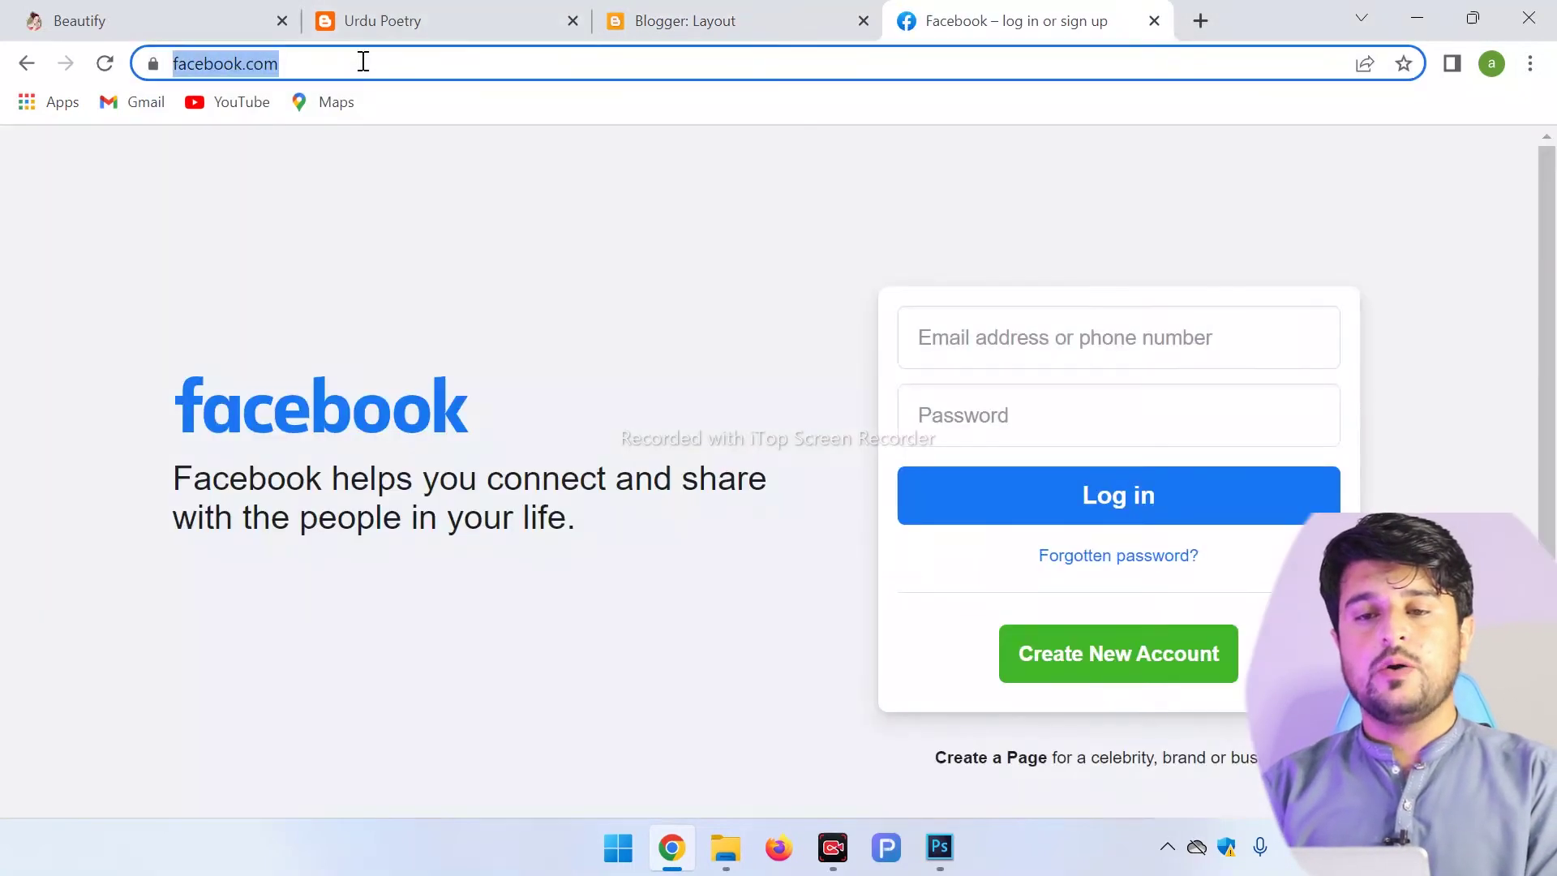
click(660, 22)
key(ctrl+v)
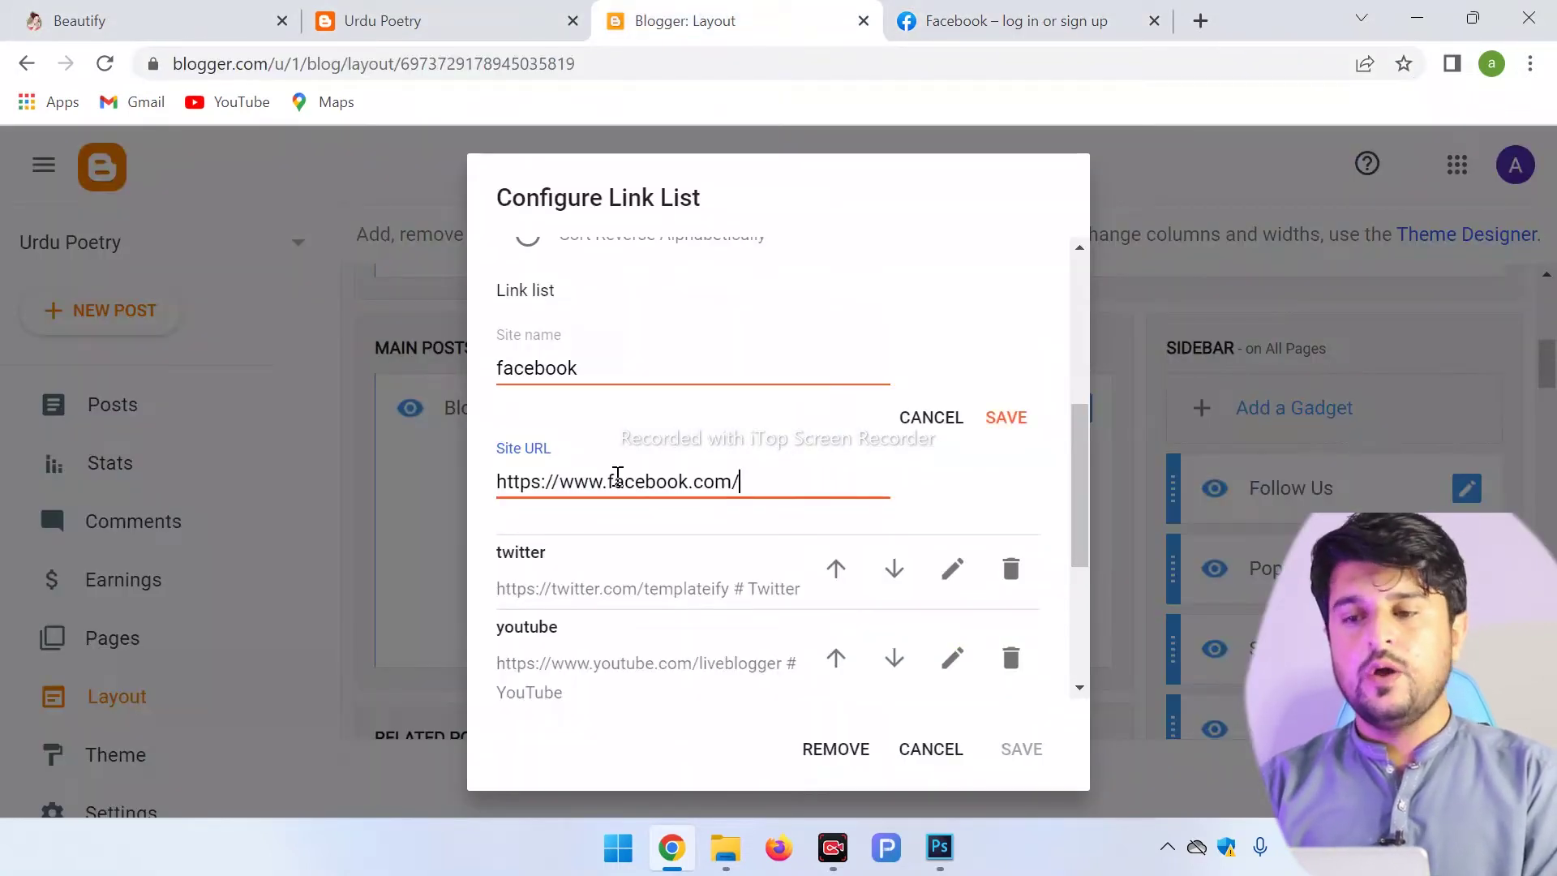
click(1010, 418)
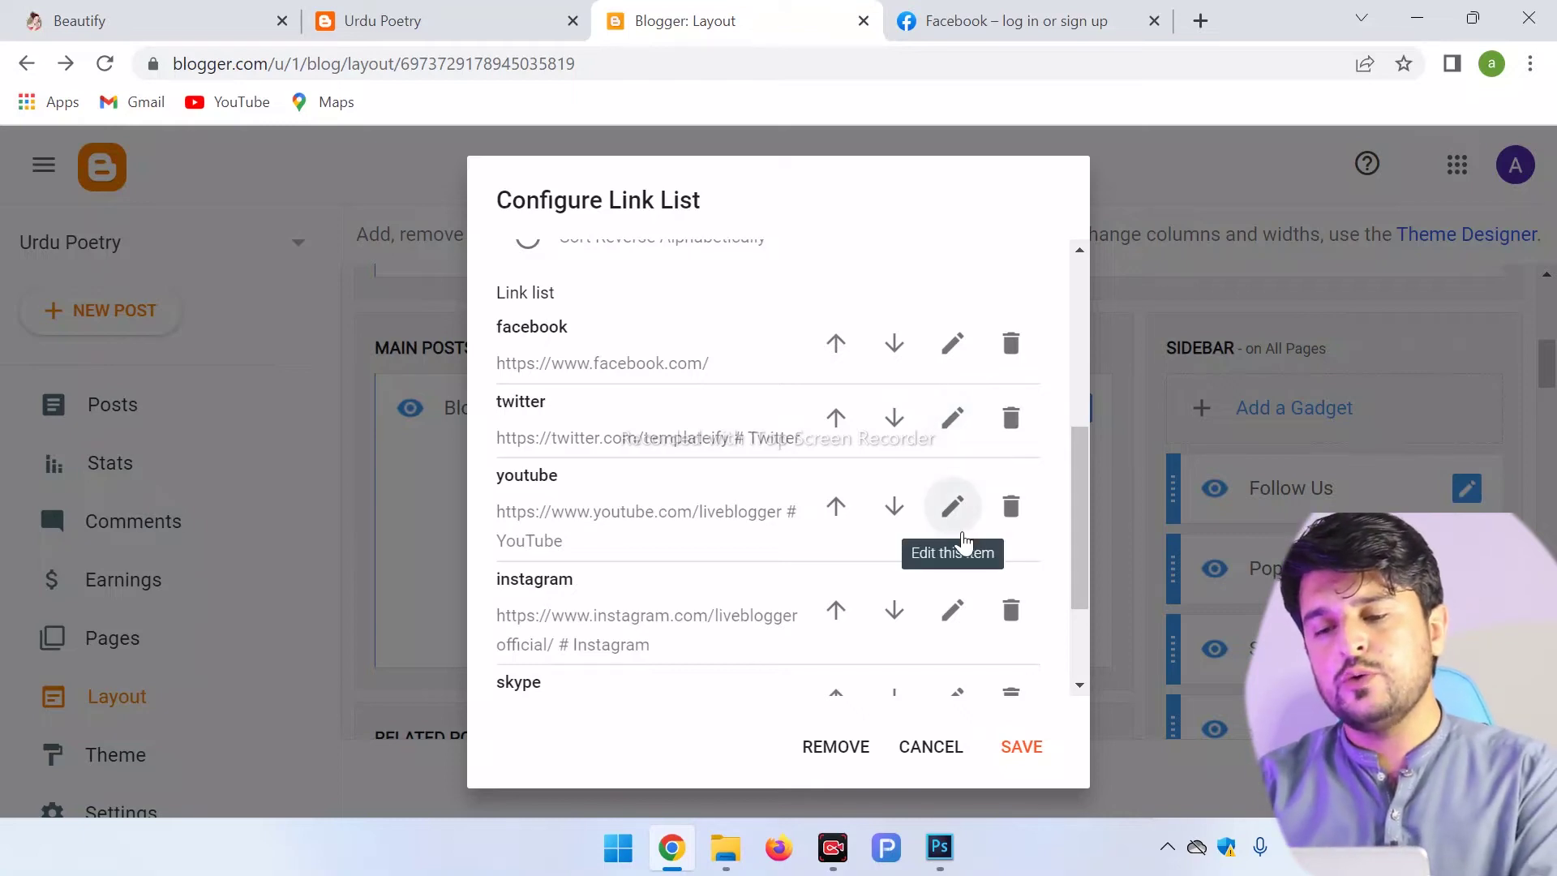
Step: Delete the skype and vk items from the Follow Us link list and save the gadget
scroll(1077, 519, down, 2)
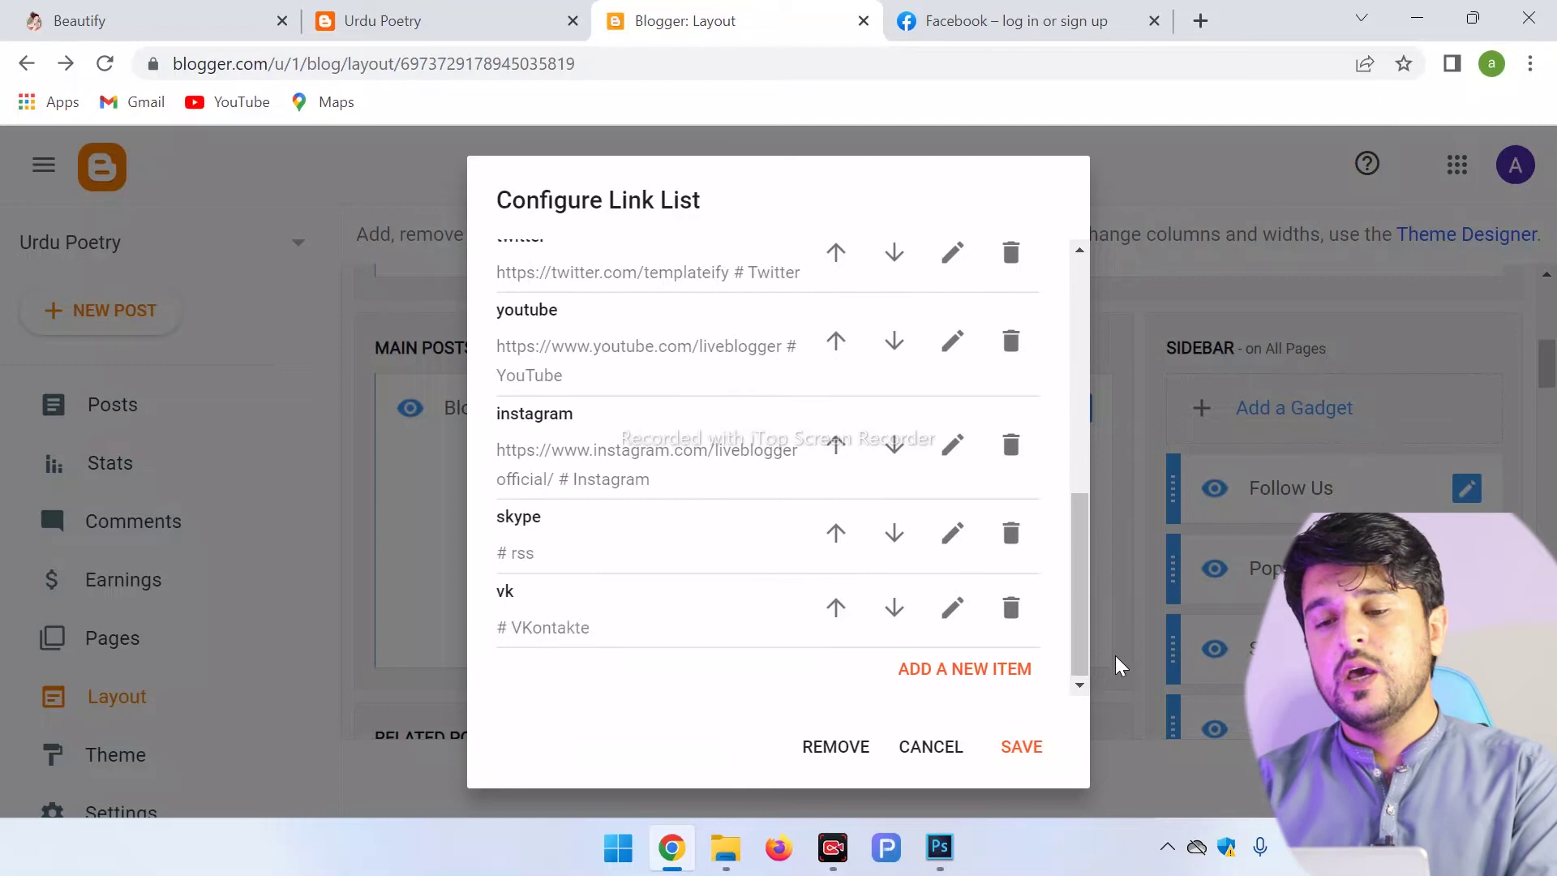
click(1010, 534)
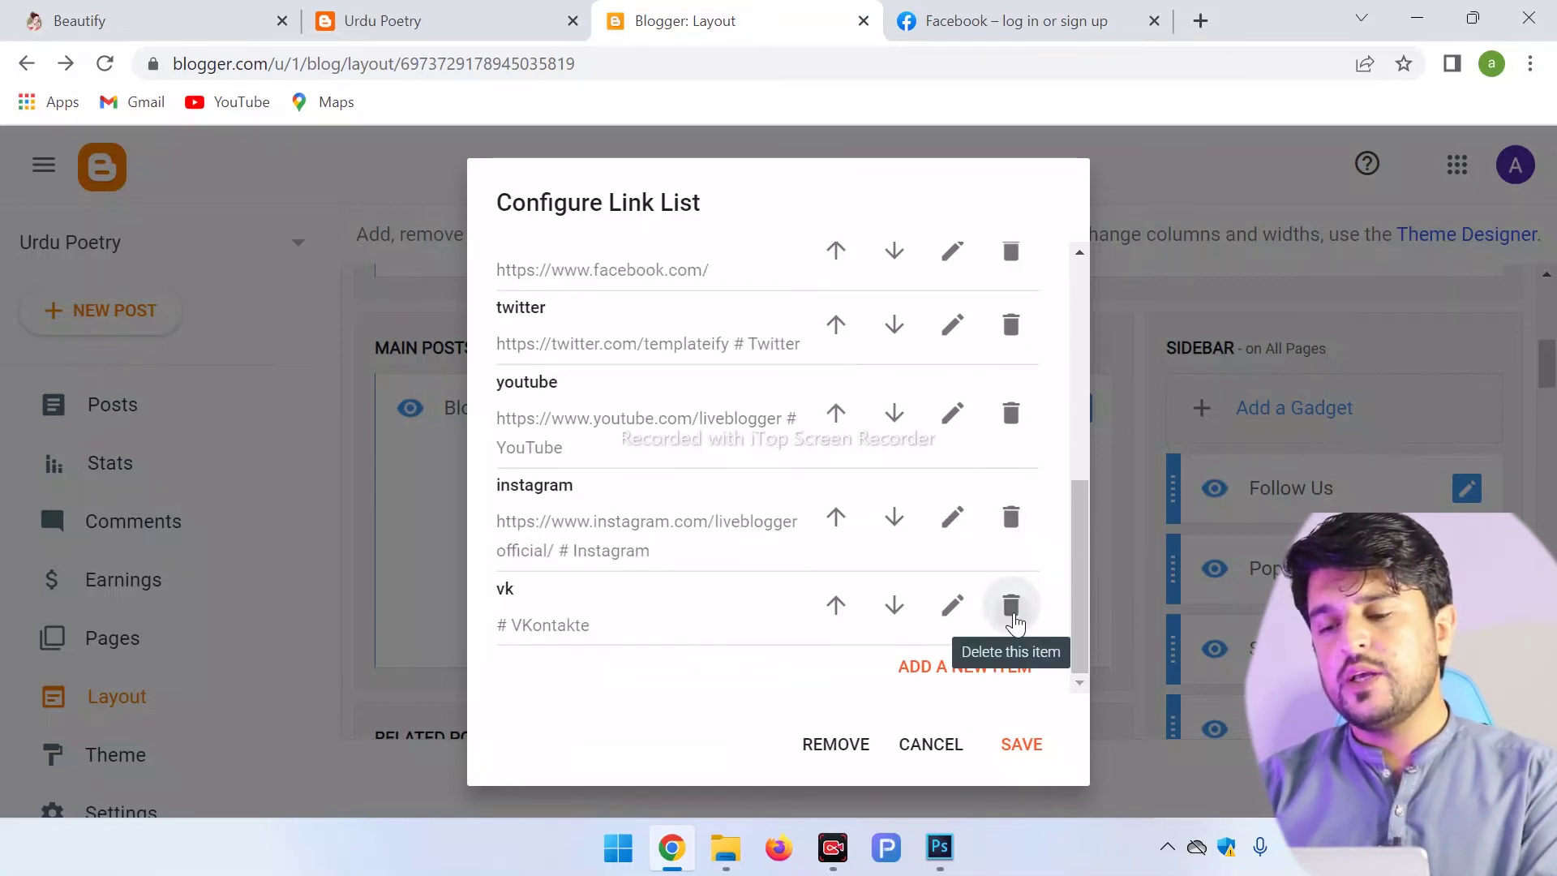
click(1013, 618)
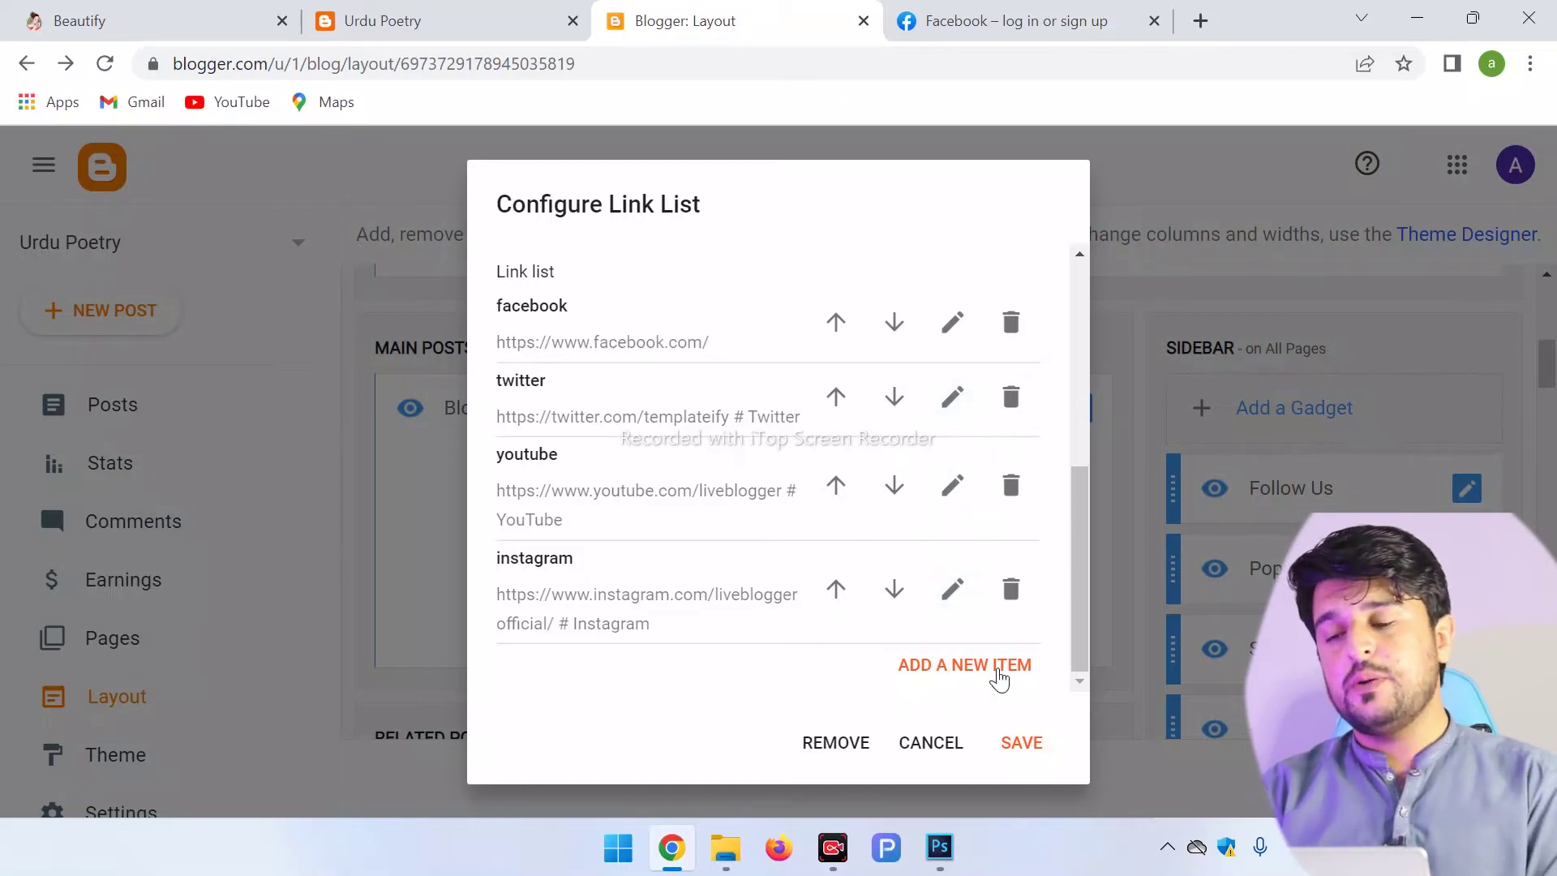
click(998, 675)
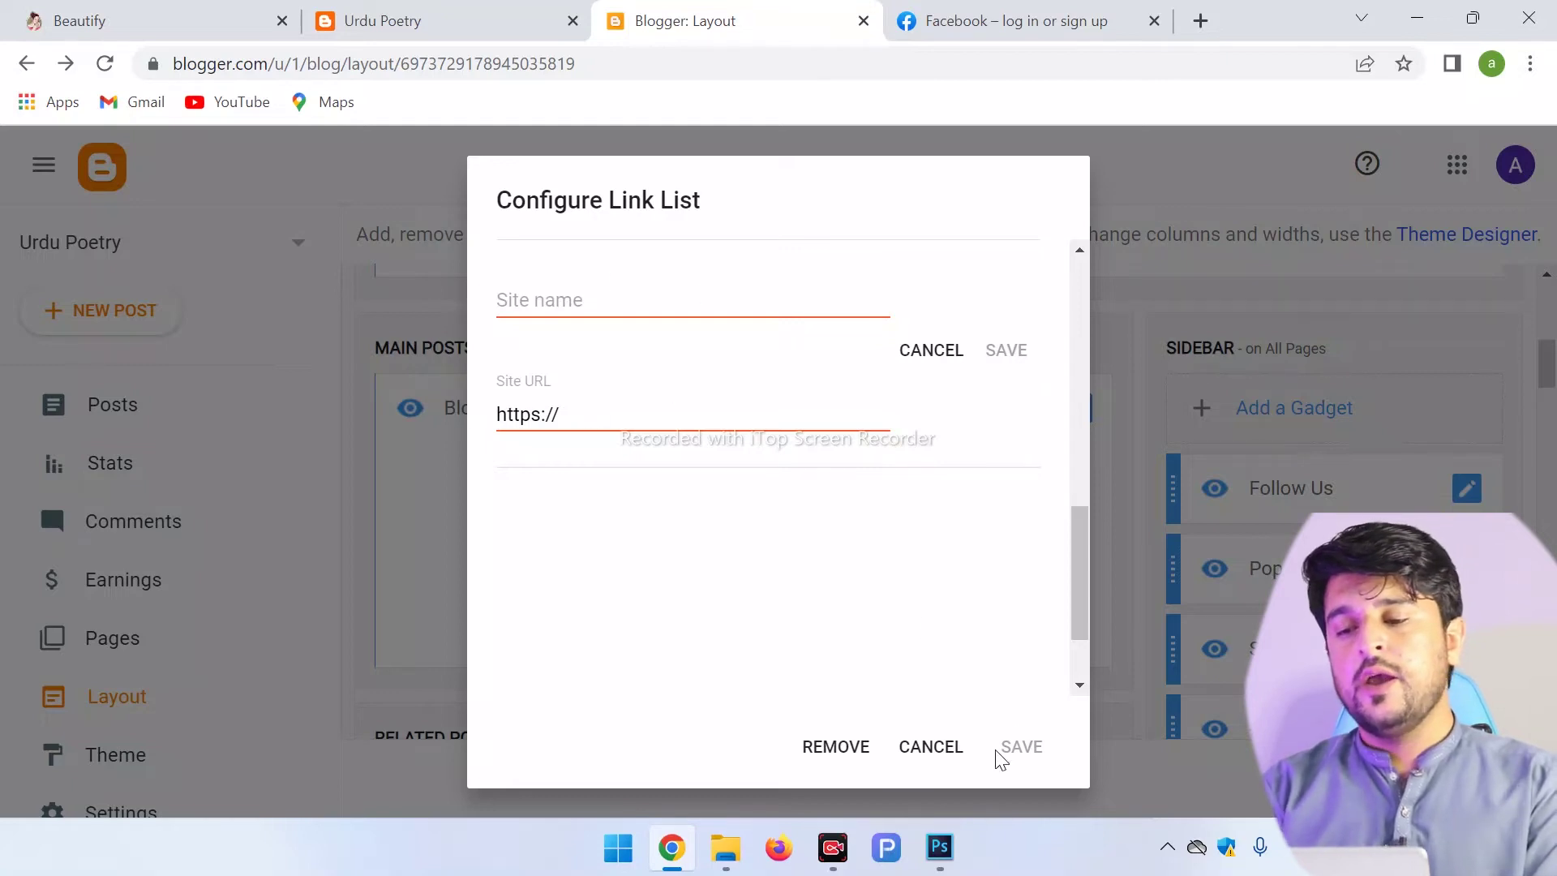
click(938, 357)
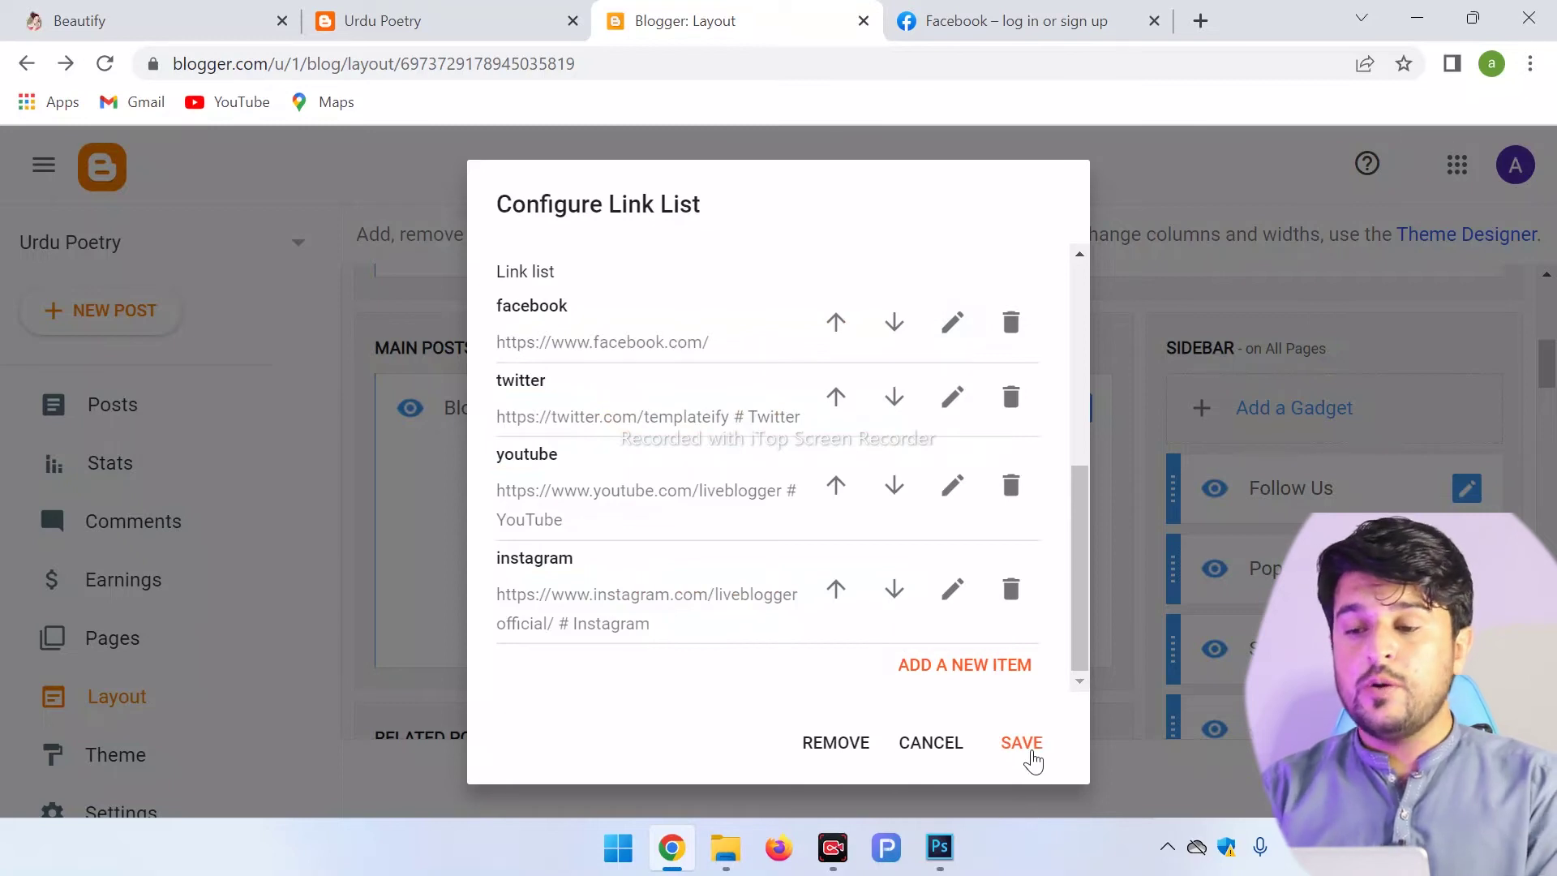
click(1023, 744)
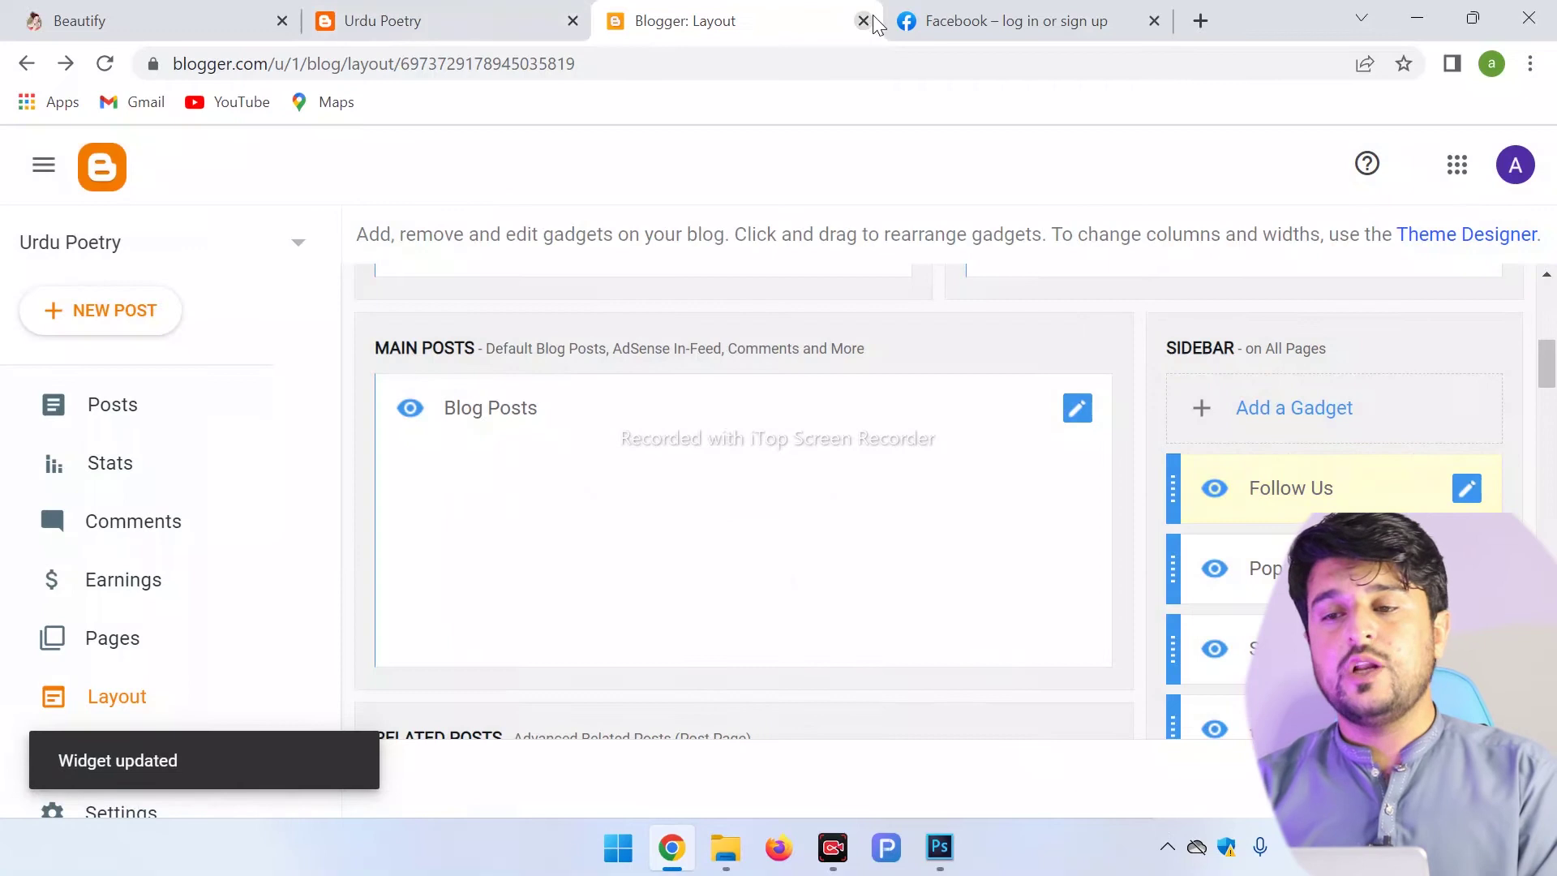
Step: Reload the live blog, test the Facebook link under Follow Us and close the extra Facebook pages
click(496, 12)
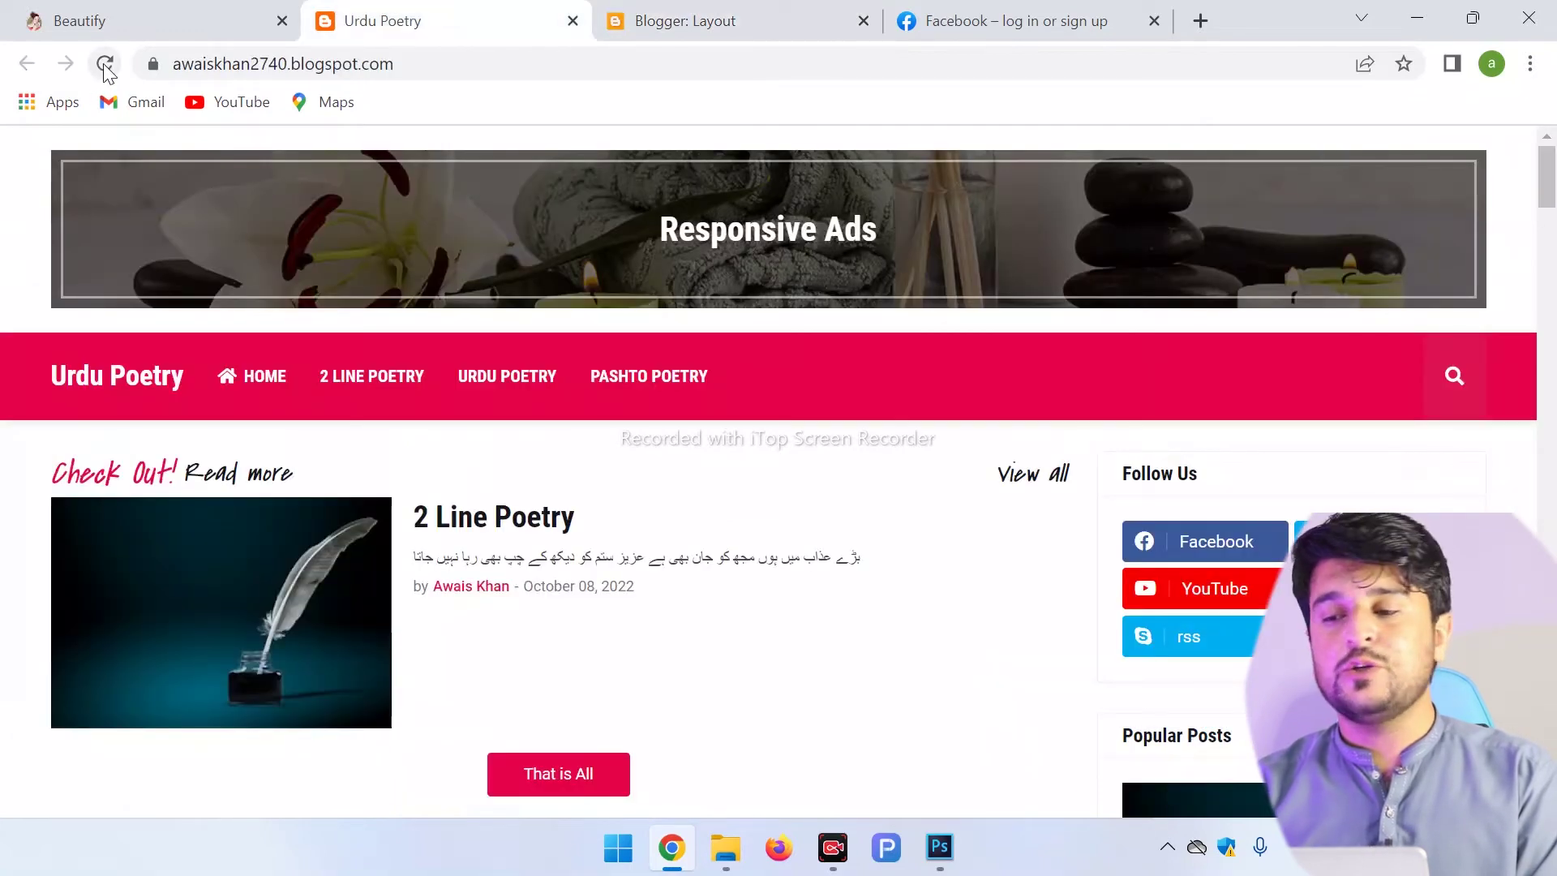
click(104, 64)
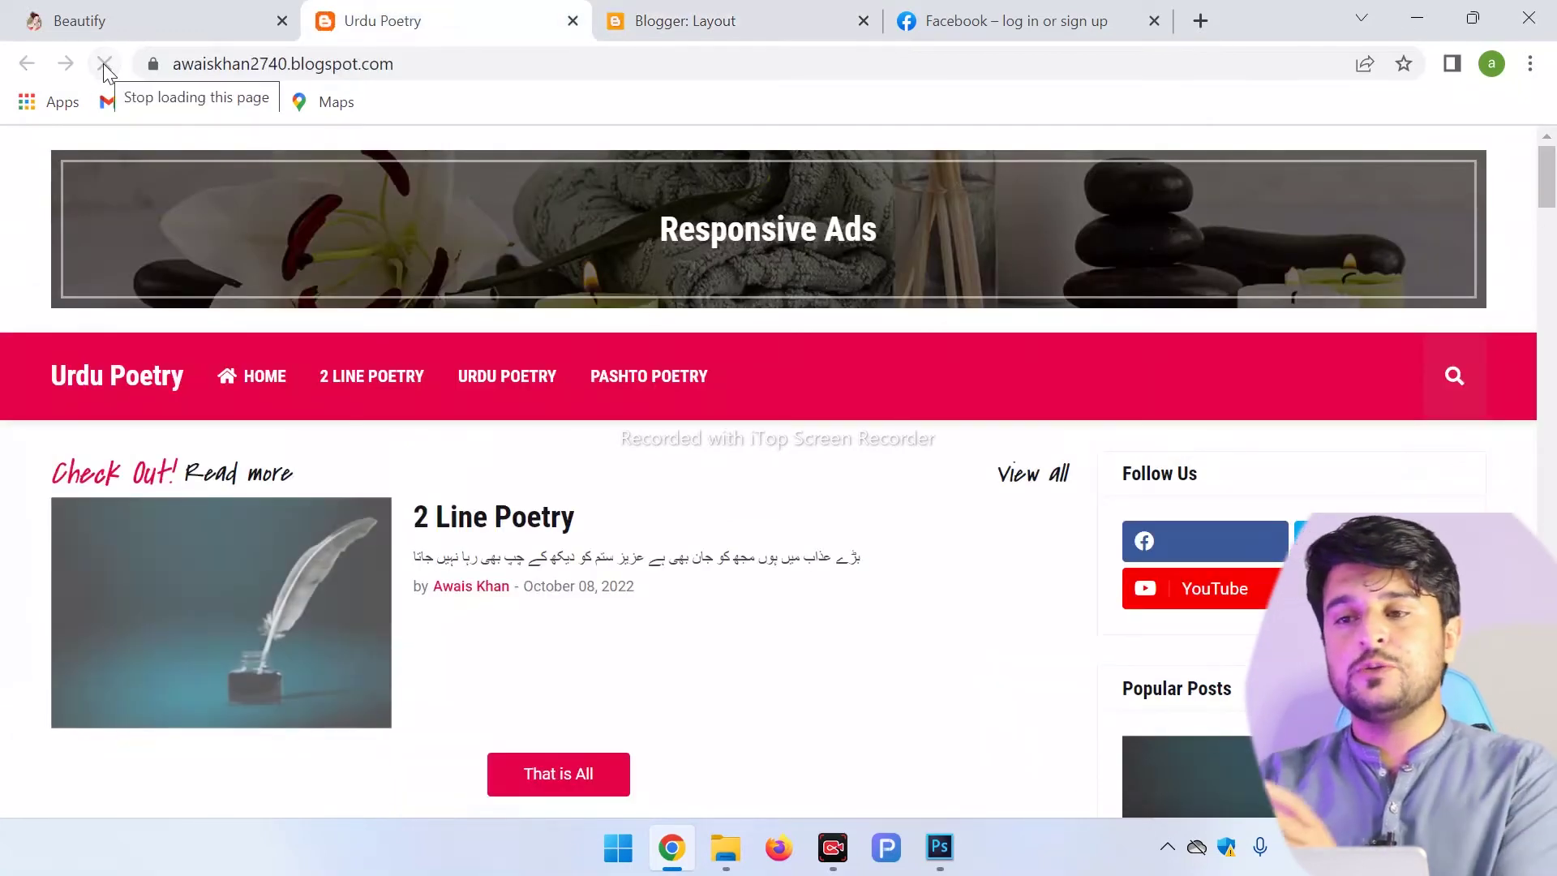
click(1014, 20)
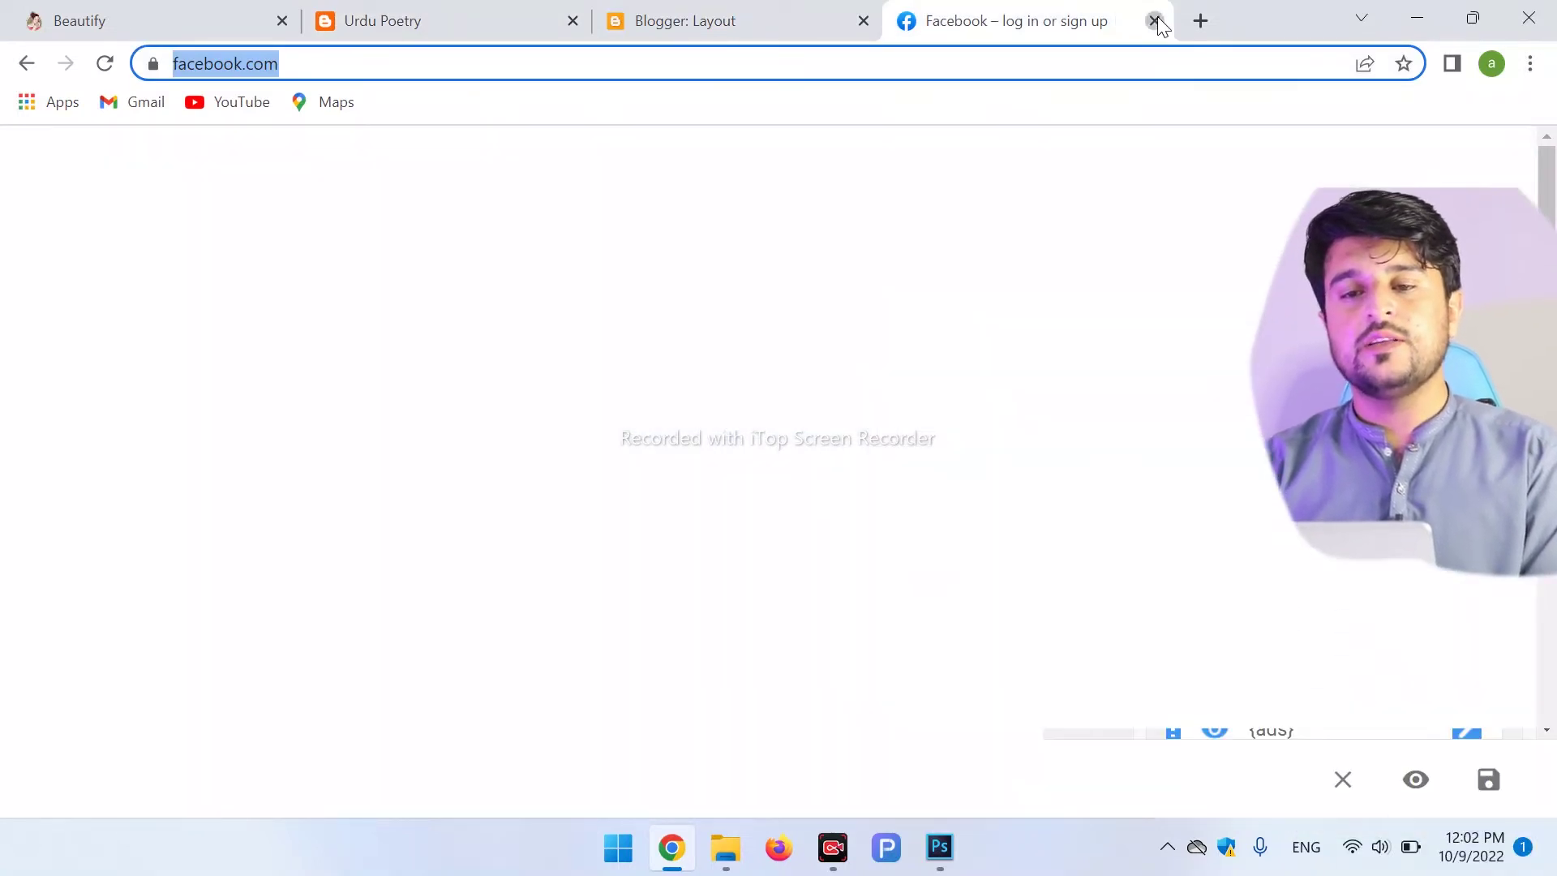
click(1154, 20)
click(490, 10)
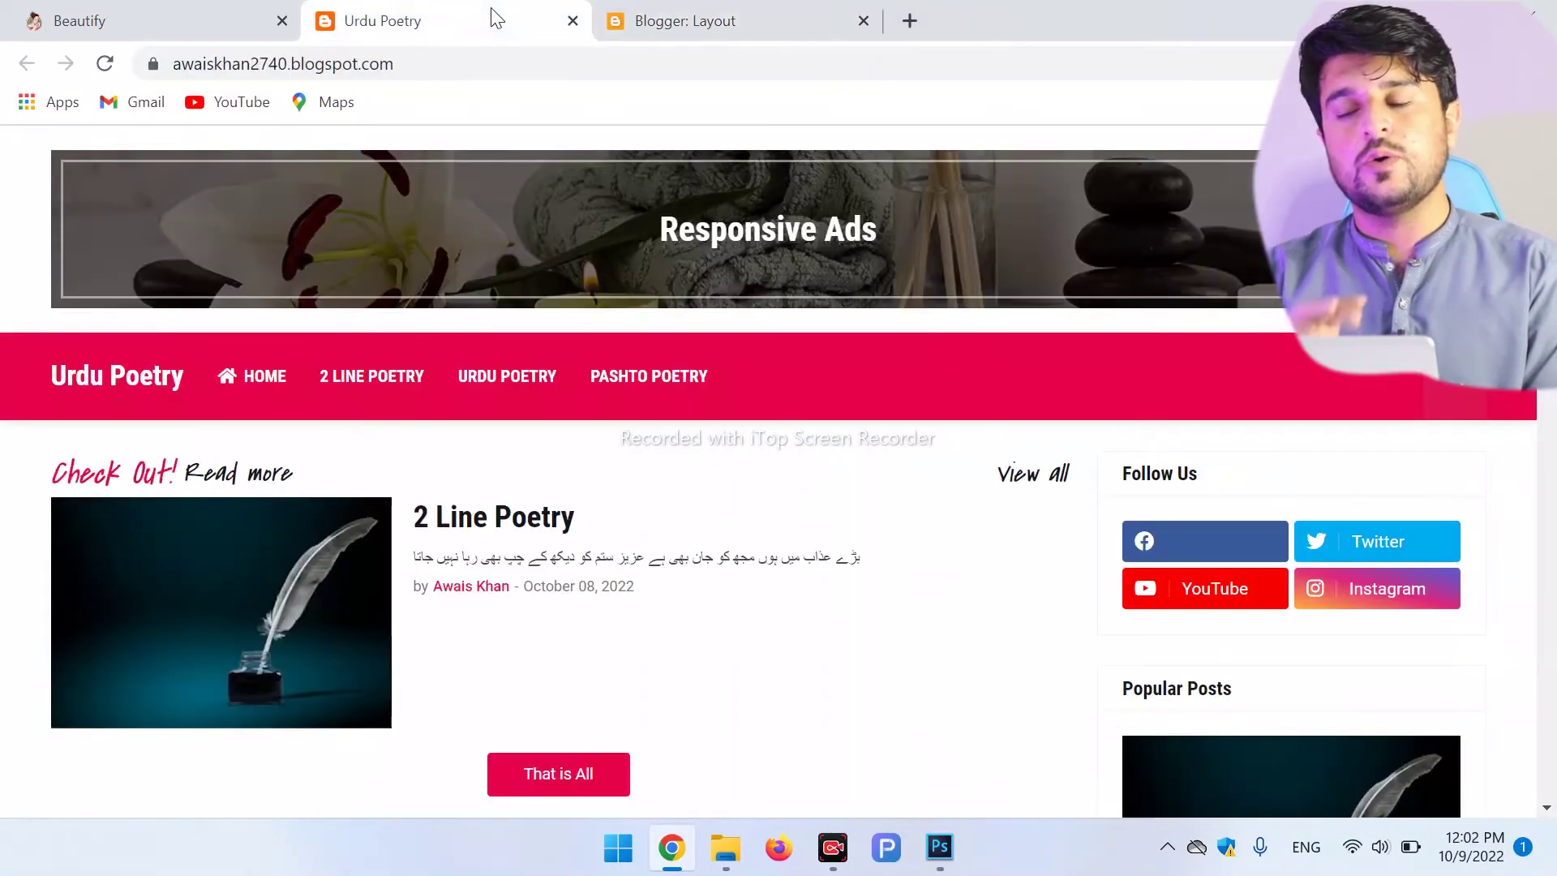
click(1228, 543)
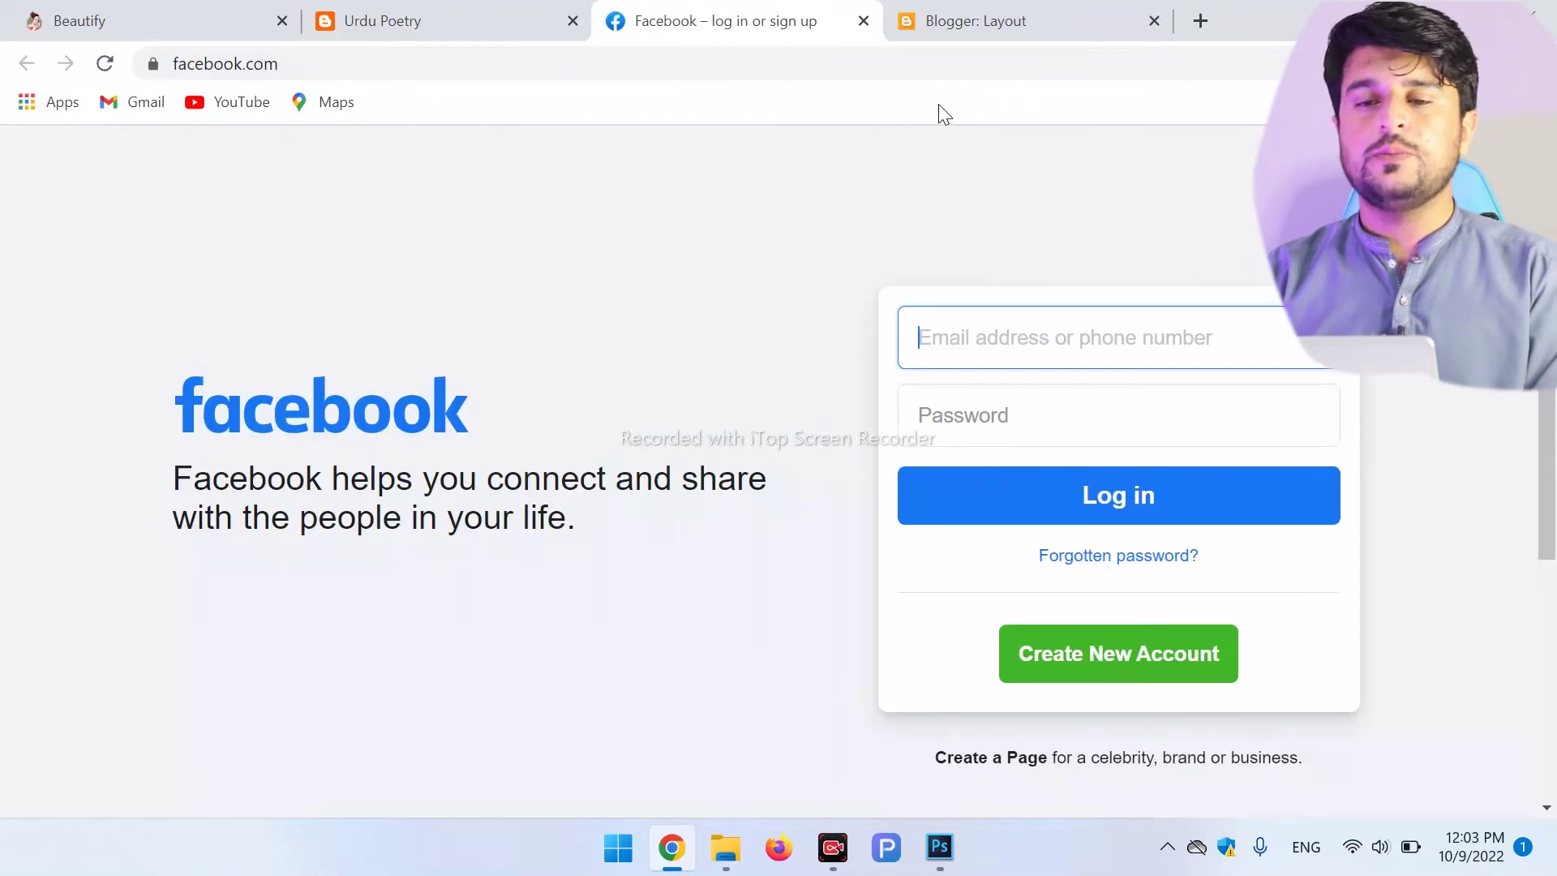
click(863, 20)
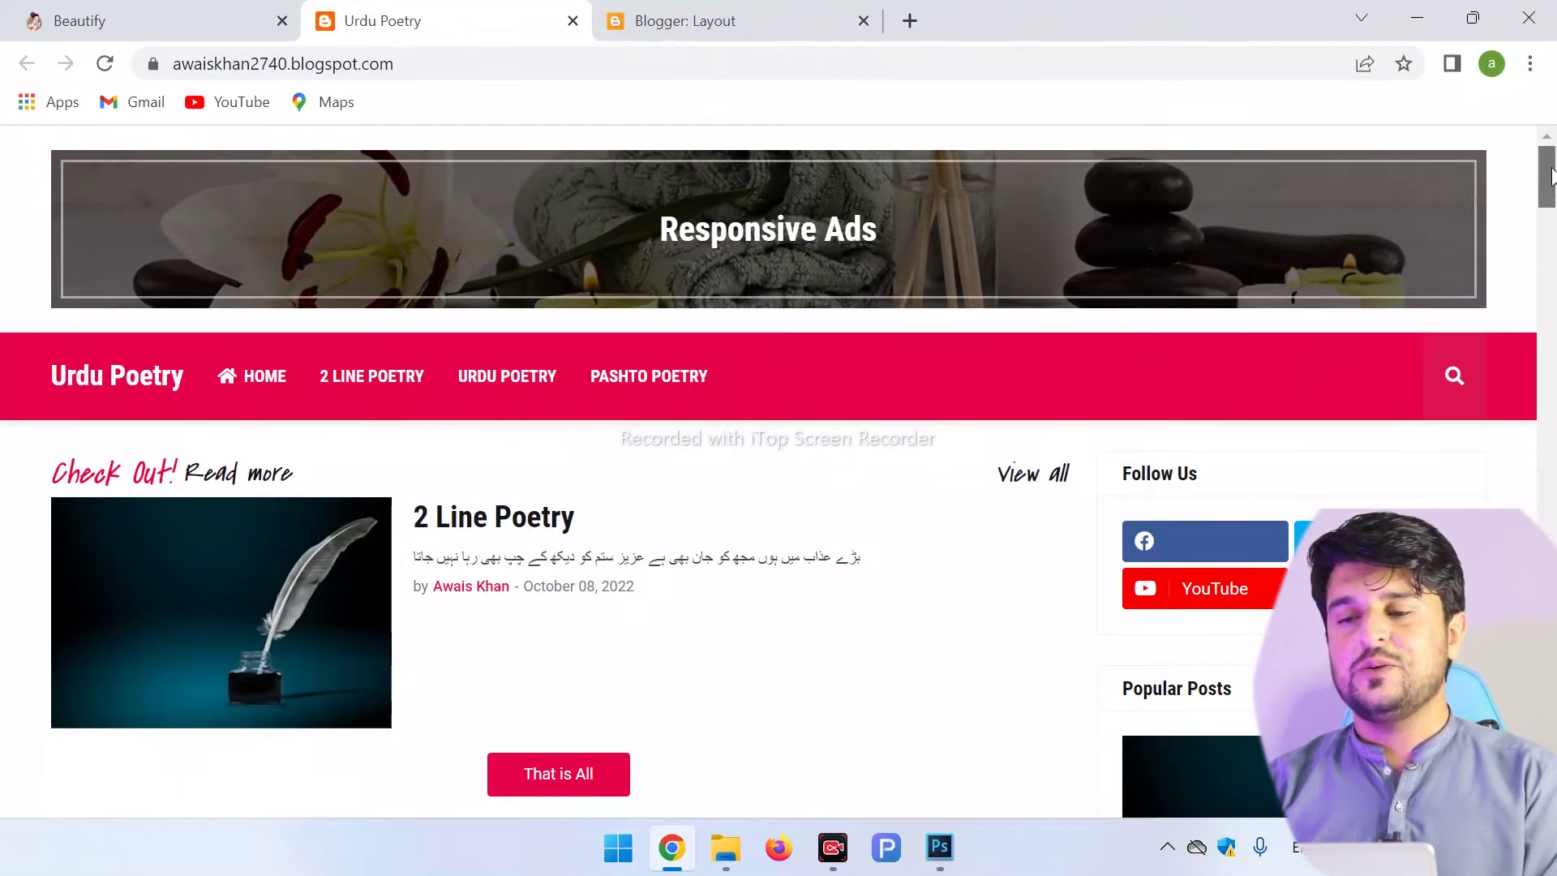
Step: Check the Subscribe Us widget on the live blog, view its HTML/JavaScript settings in the layout and leave them without saving
scroll(1550, 201, down, 2)
drag(1550, 201, 1550, 223)
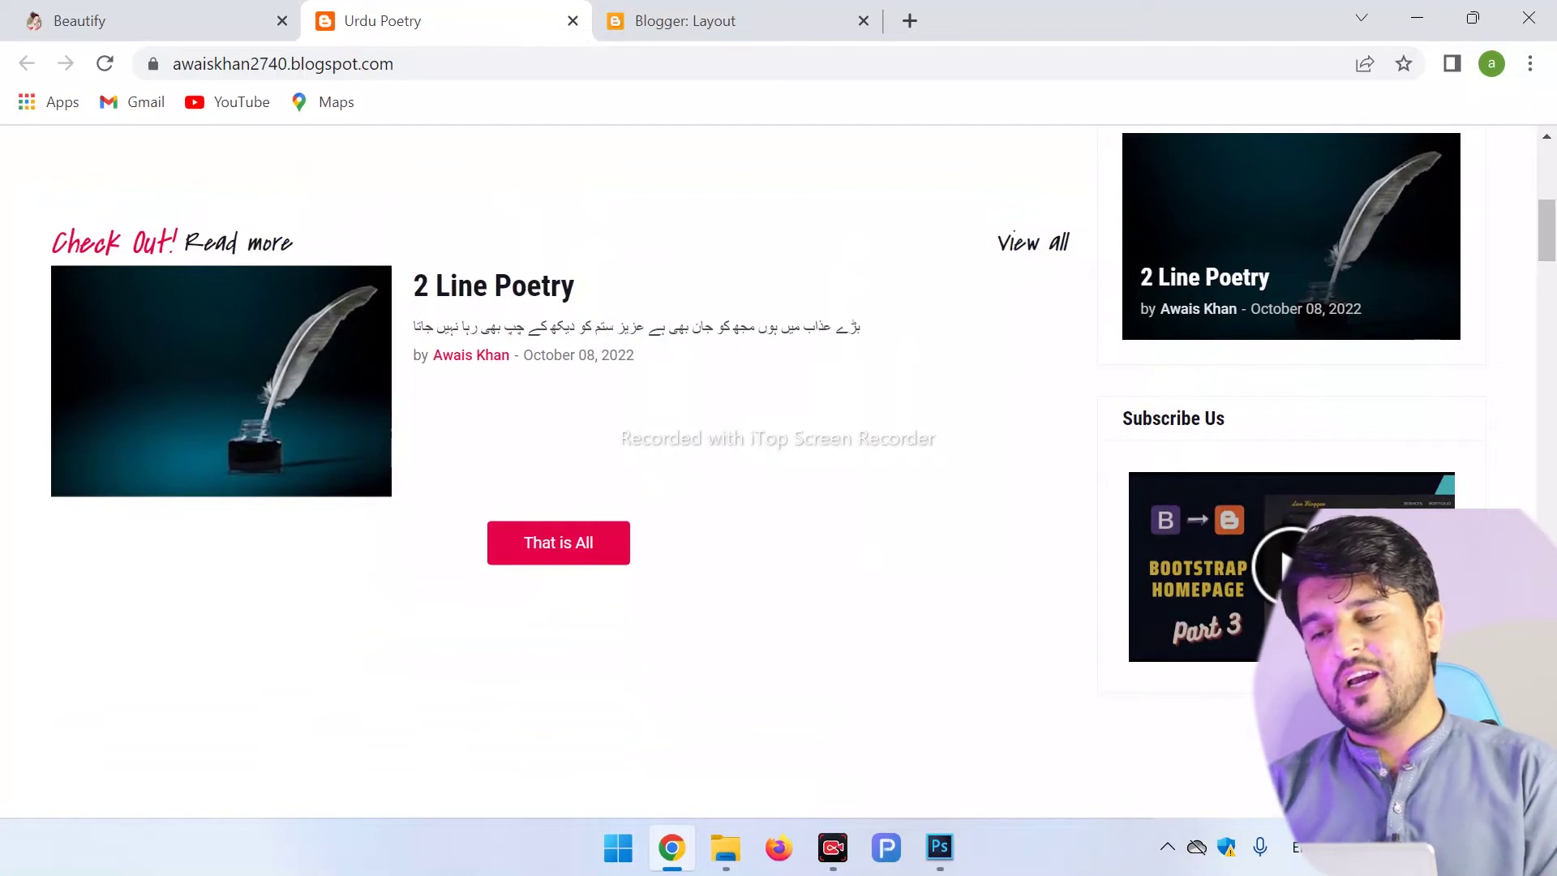
click(138, 12)
click(739, 13)
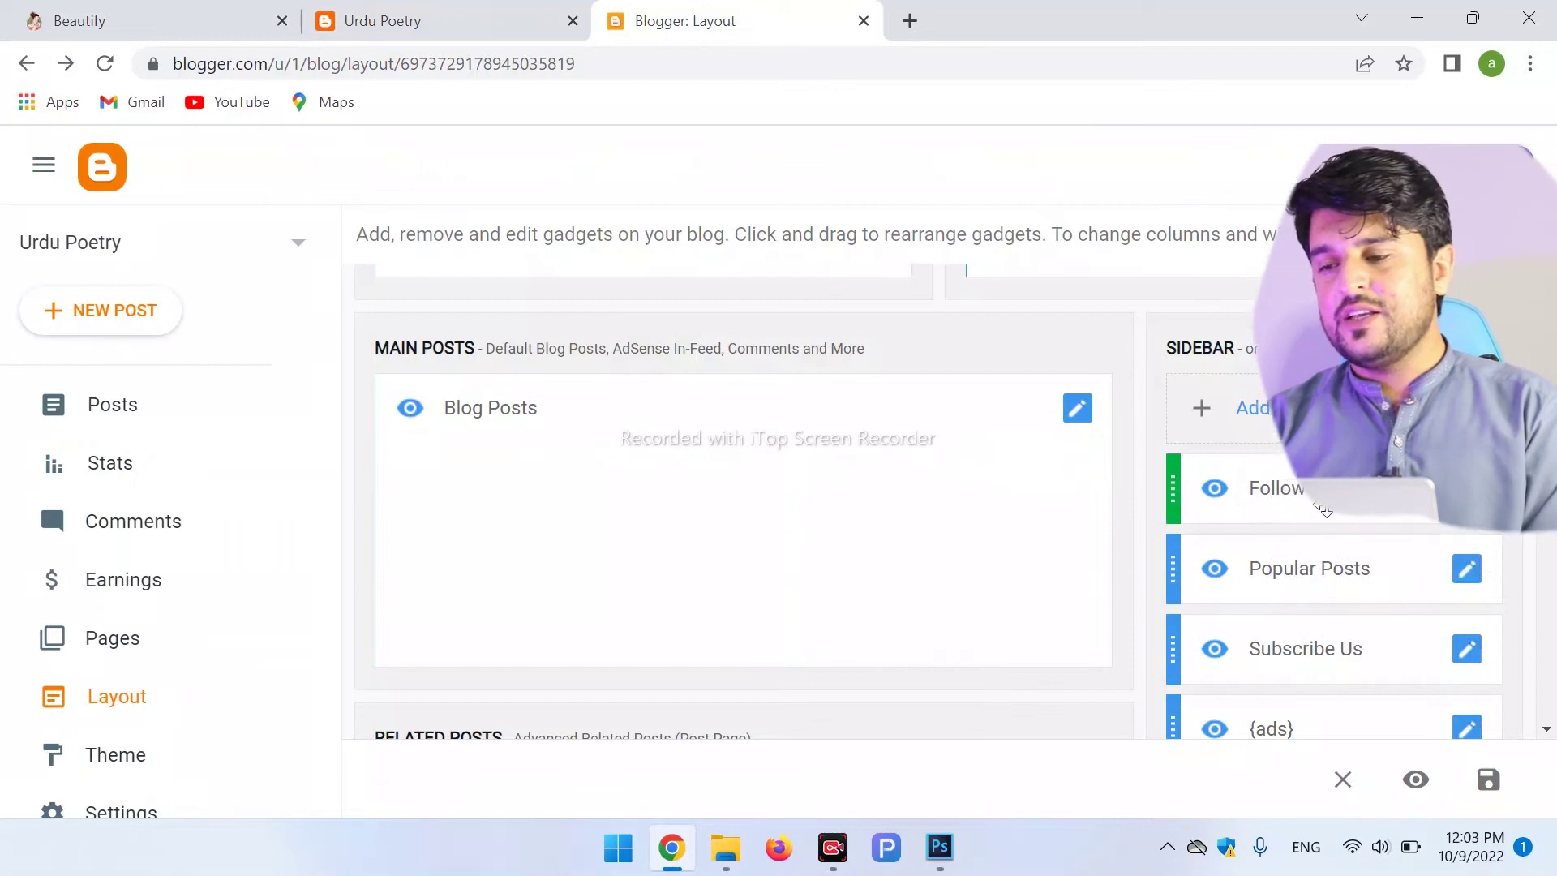
click(1466, 650)
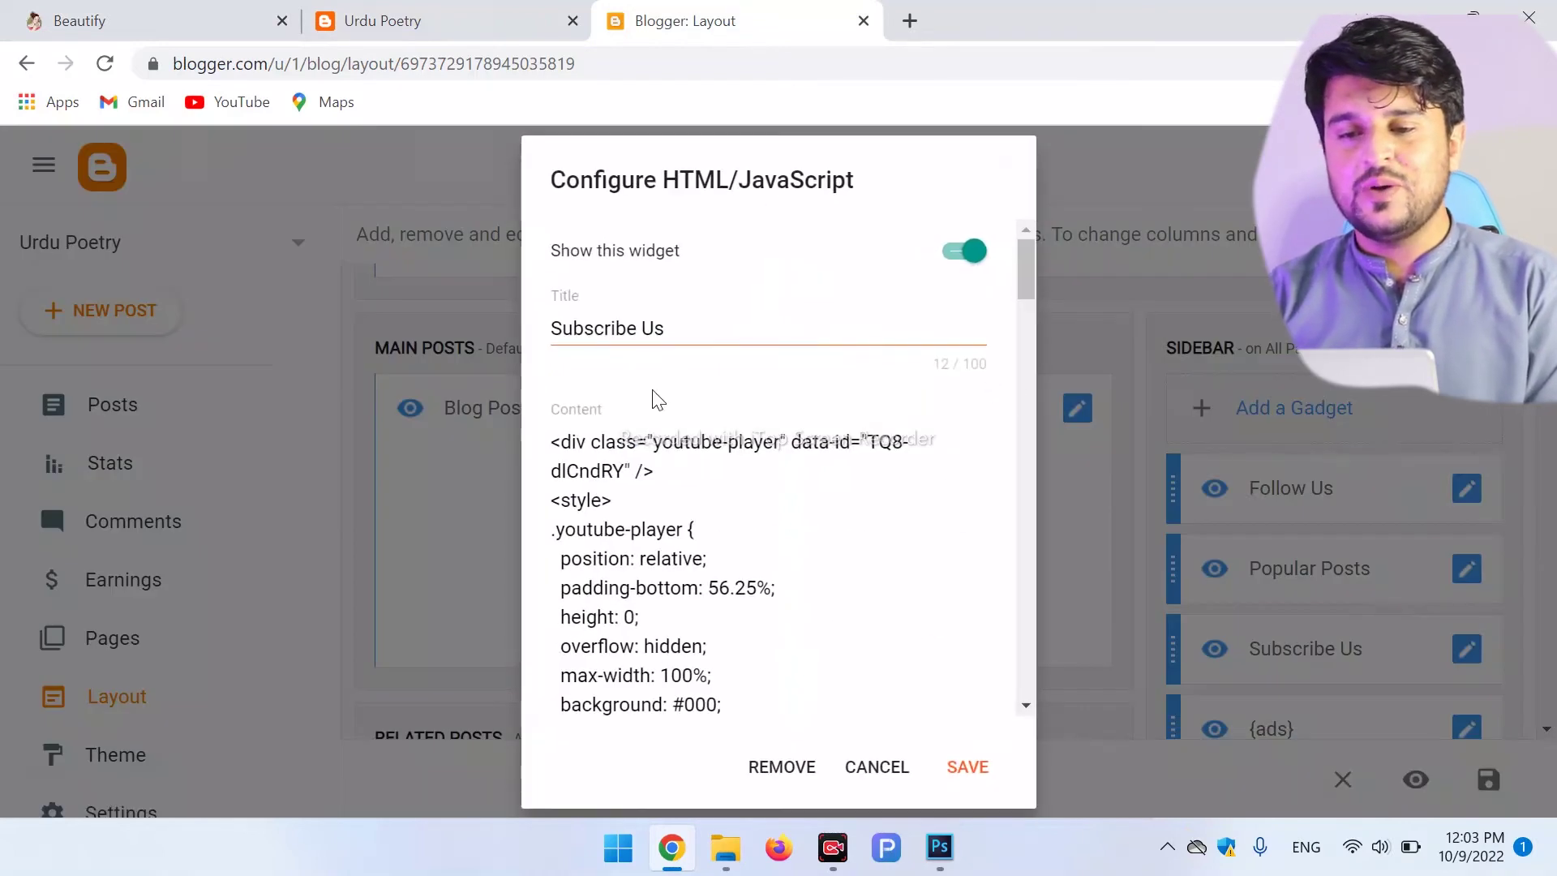
drag(1021, 261, 940, 69)
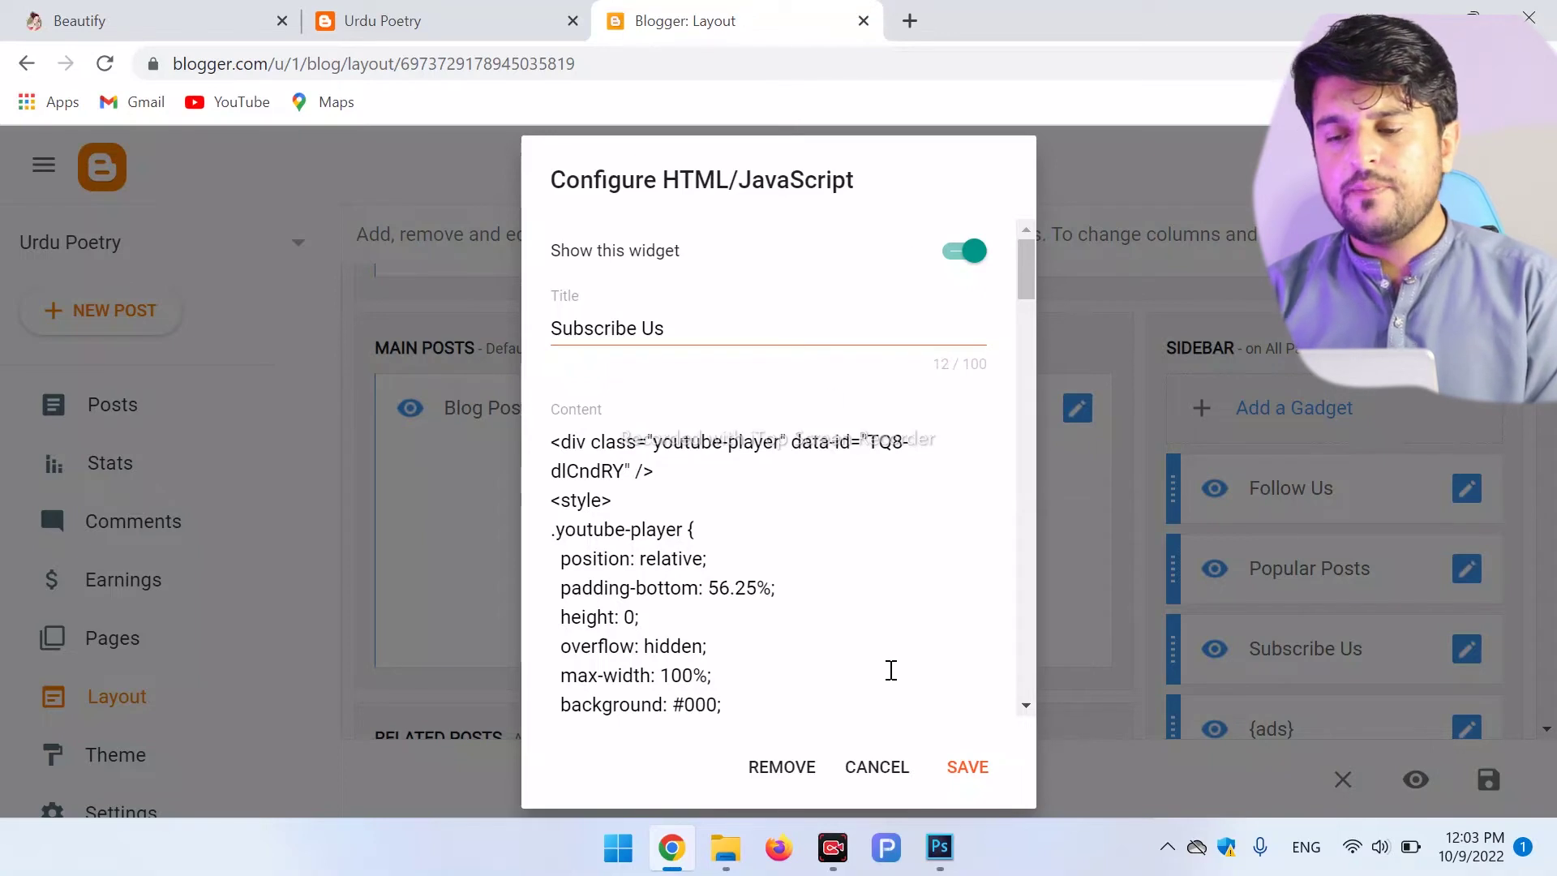
click(859, 775)
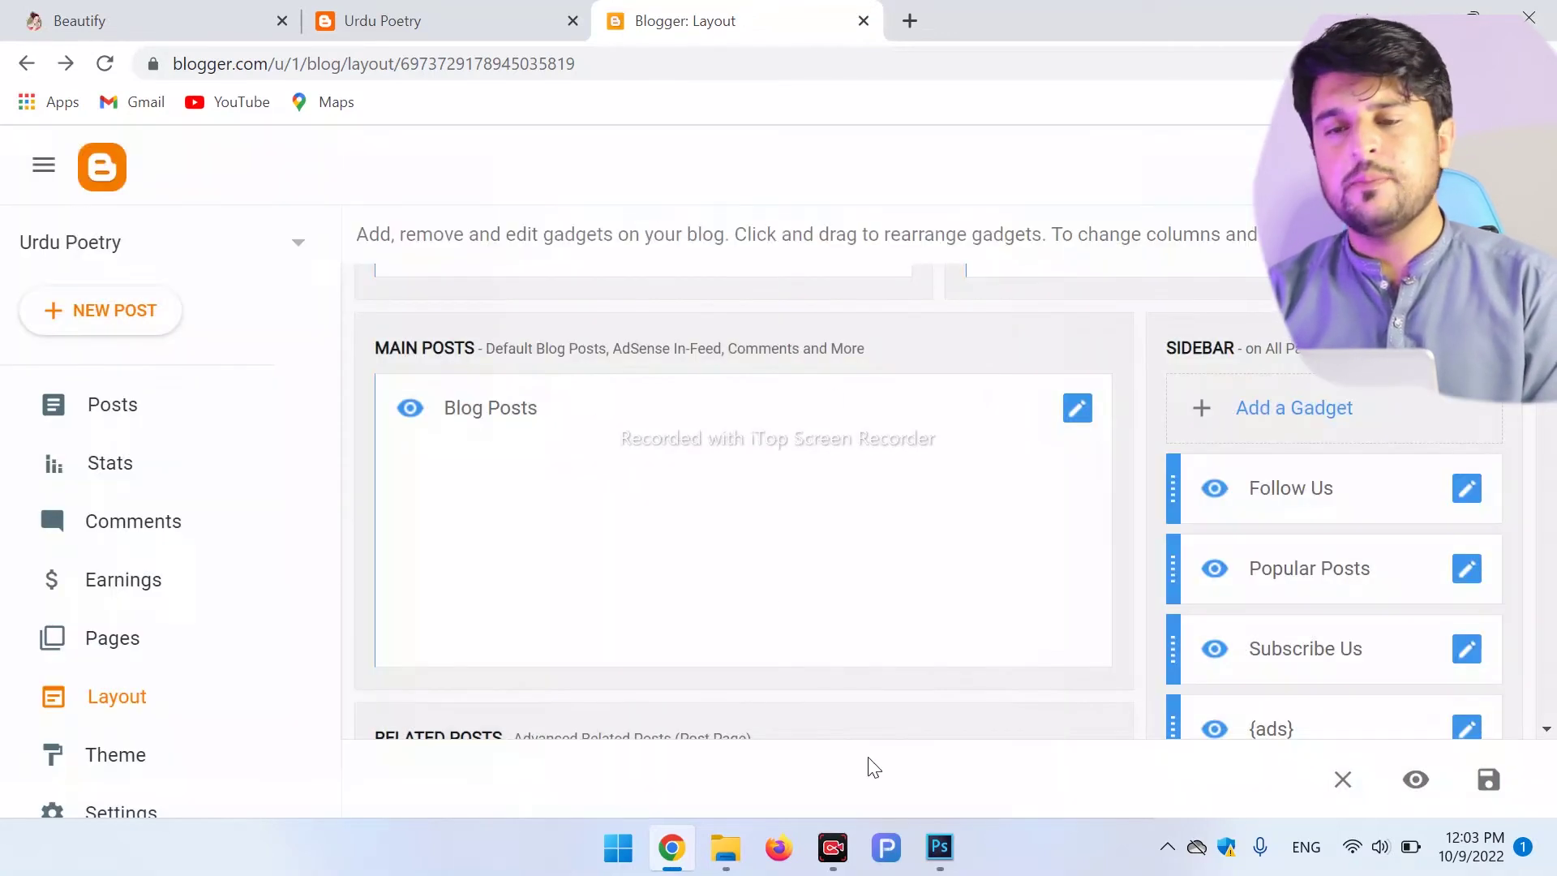
Step: Examine the sidebar widgets below Subscribe Us on the live blog
click(419, 10)
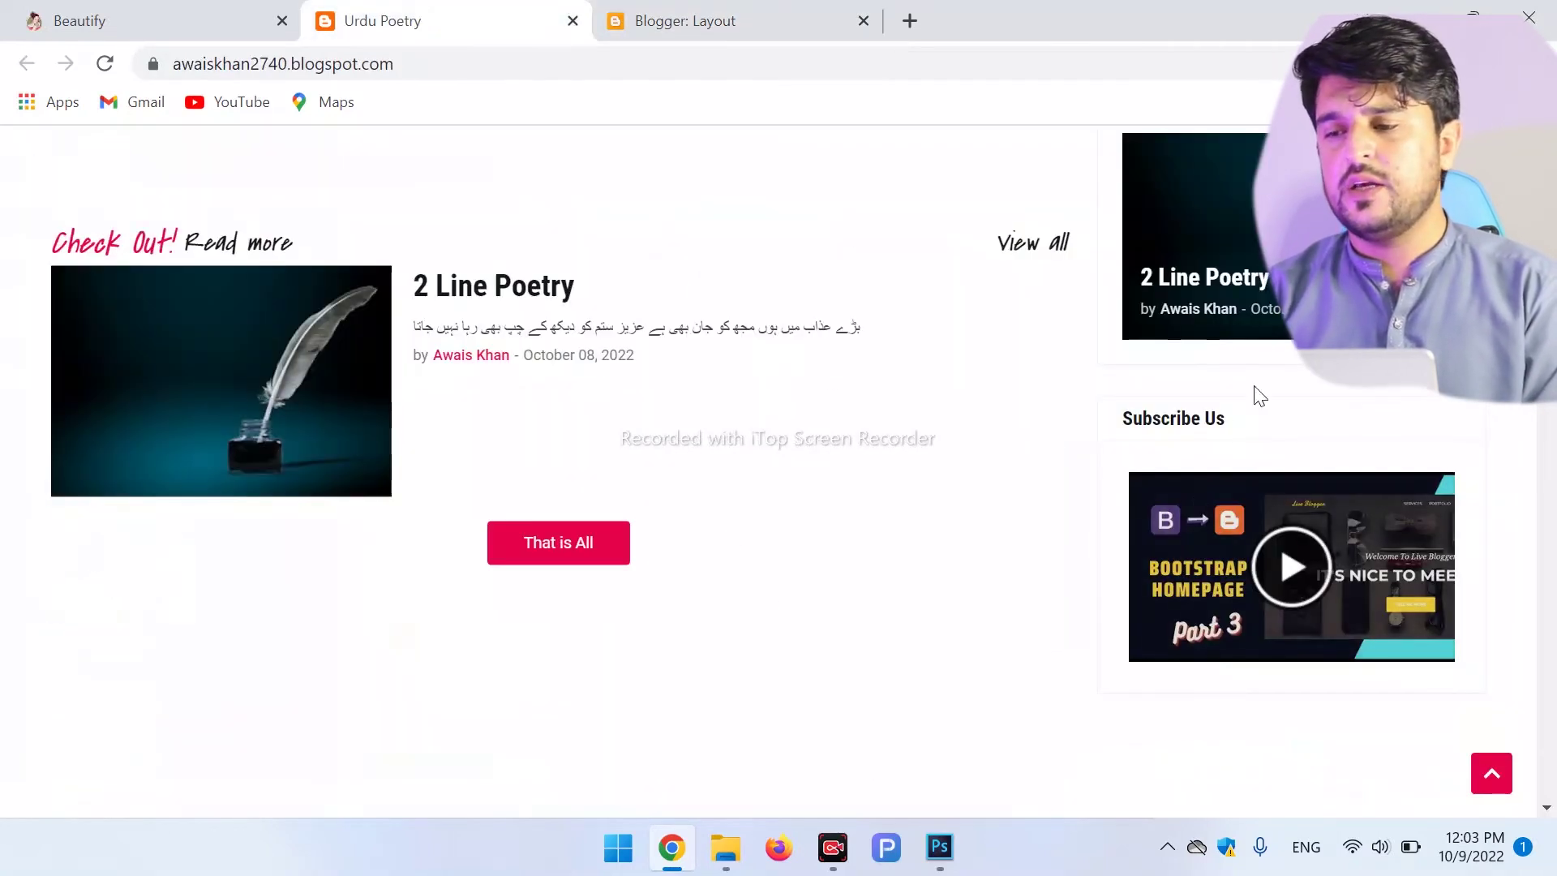
scroll(1291, 471, down, 6)
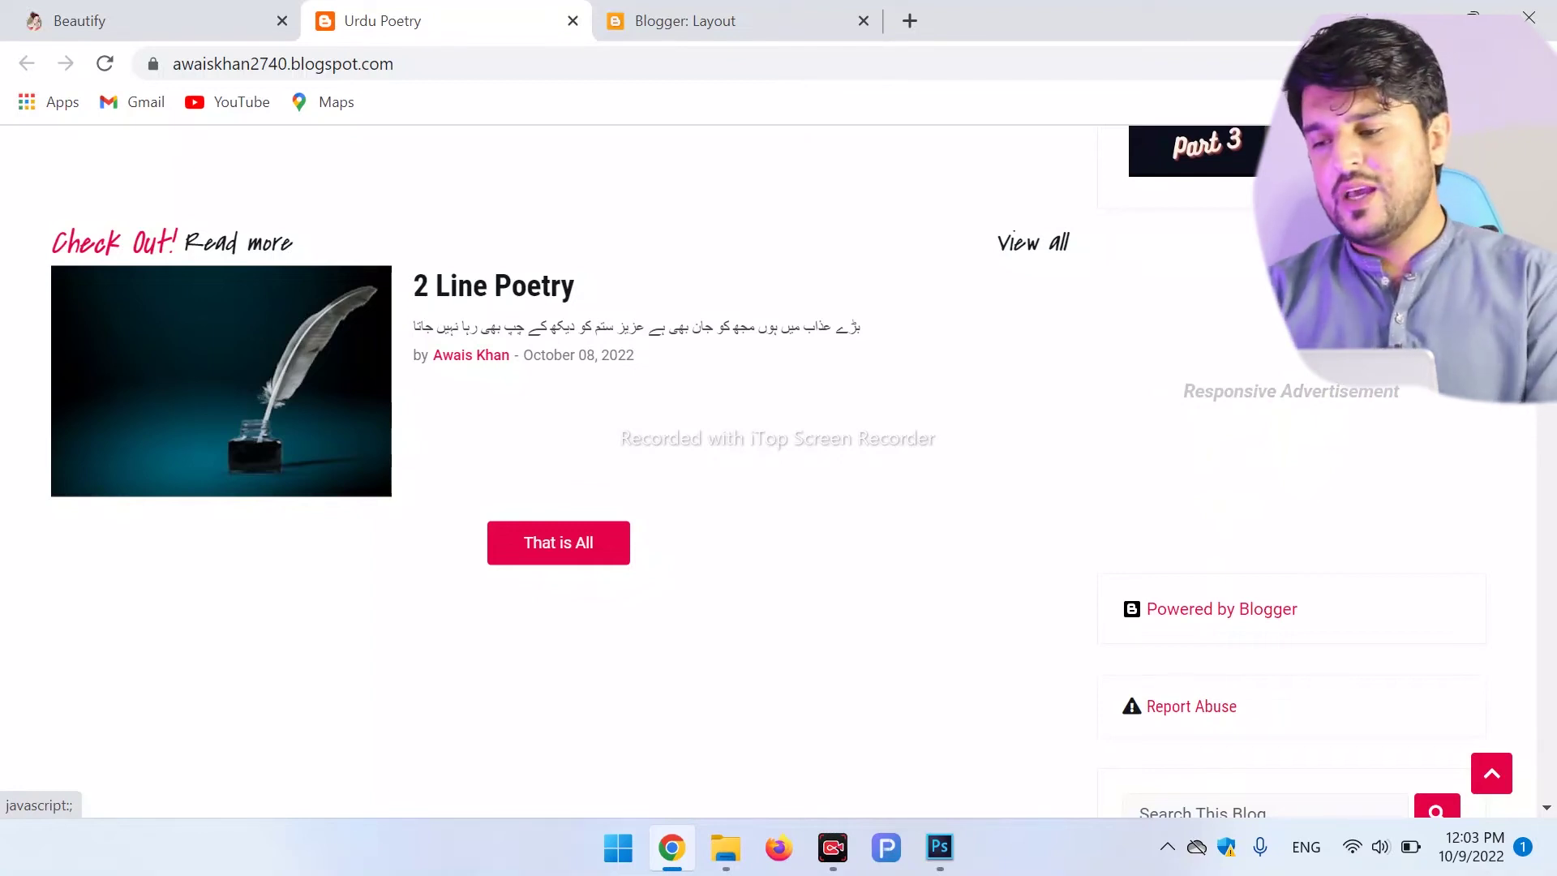
scroll(1291, 470, down, 3)
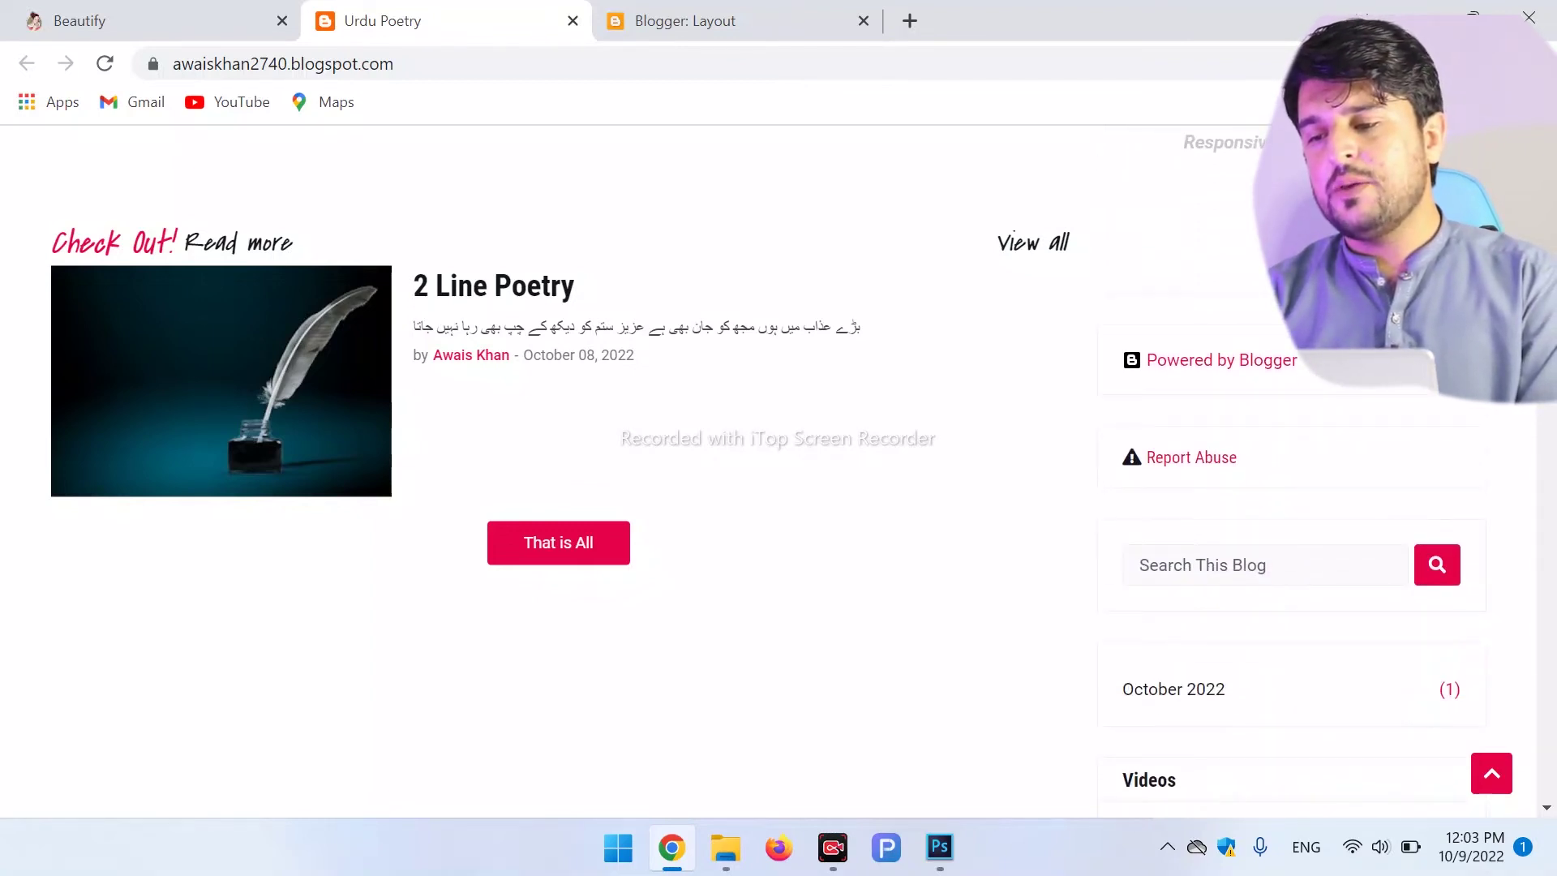
scroll(1291, 470, down, 4)
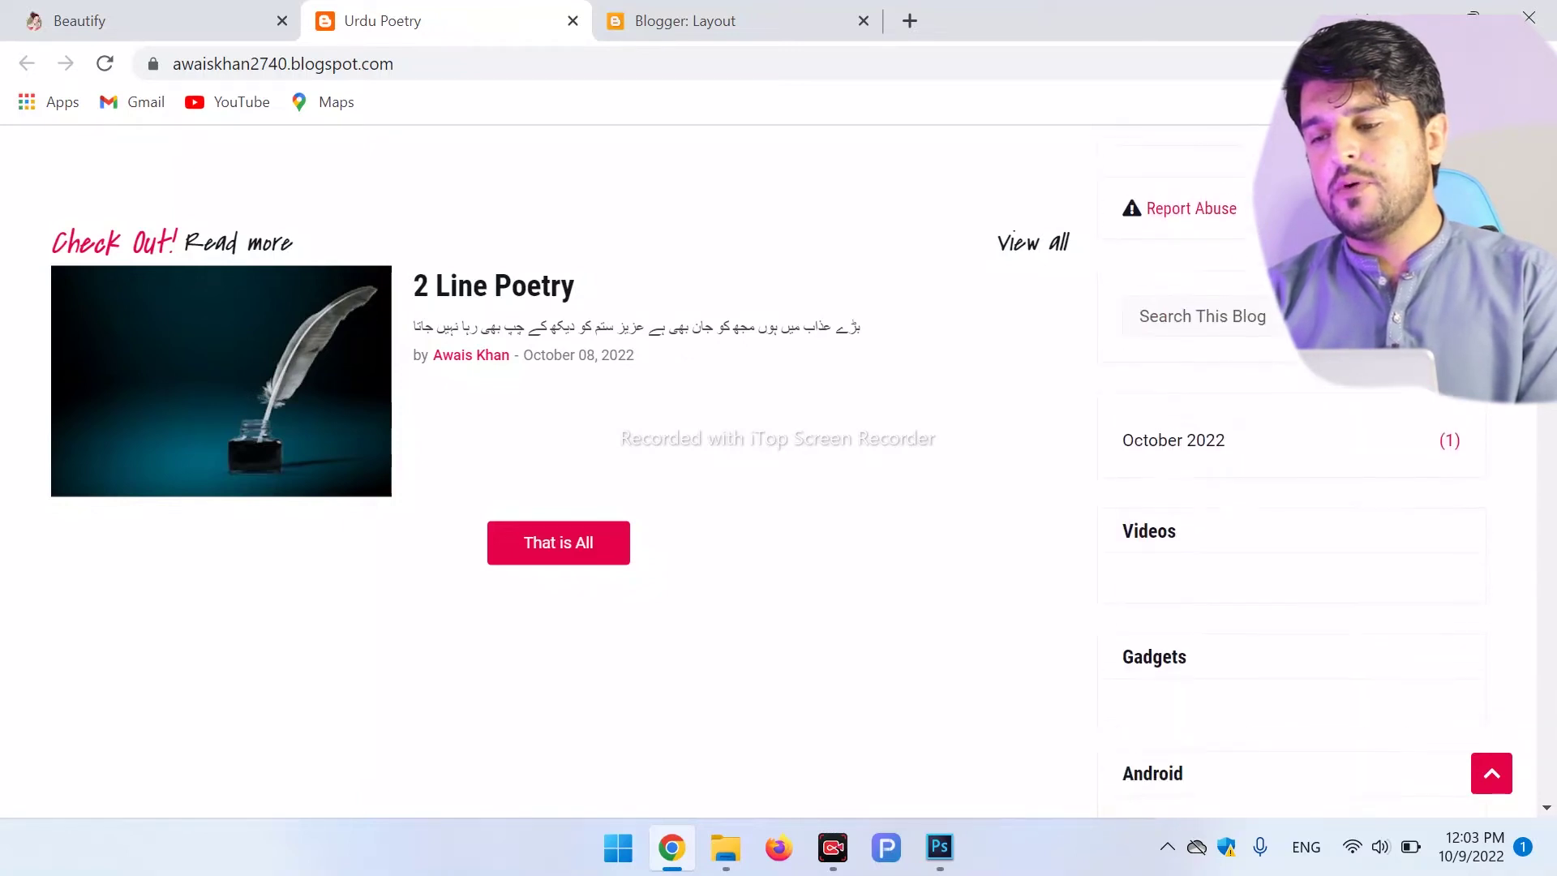
scroll(1292, 470, down, 2)
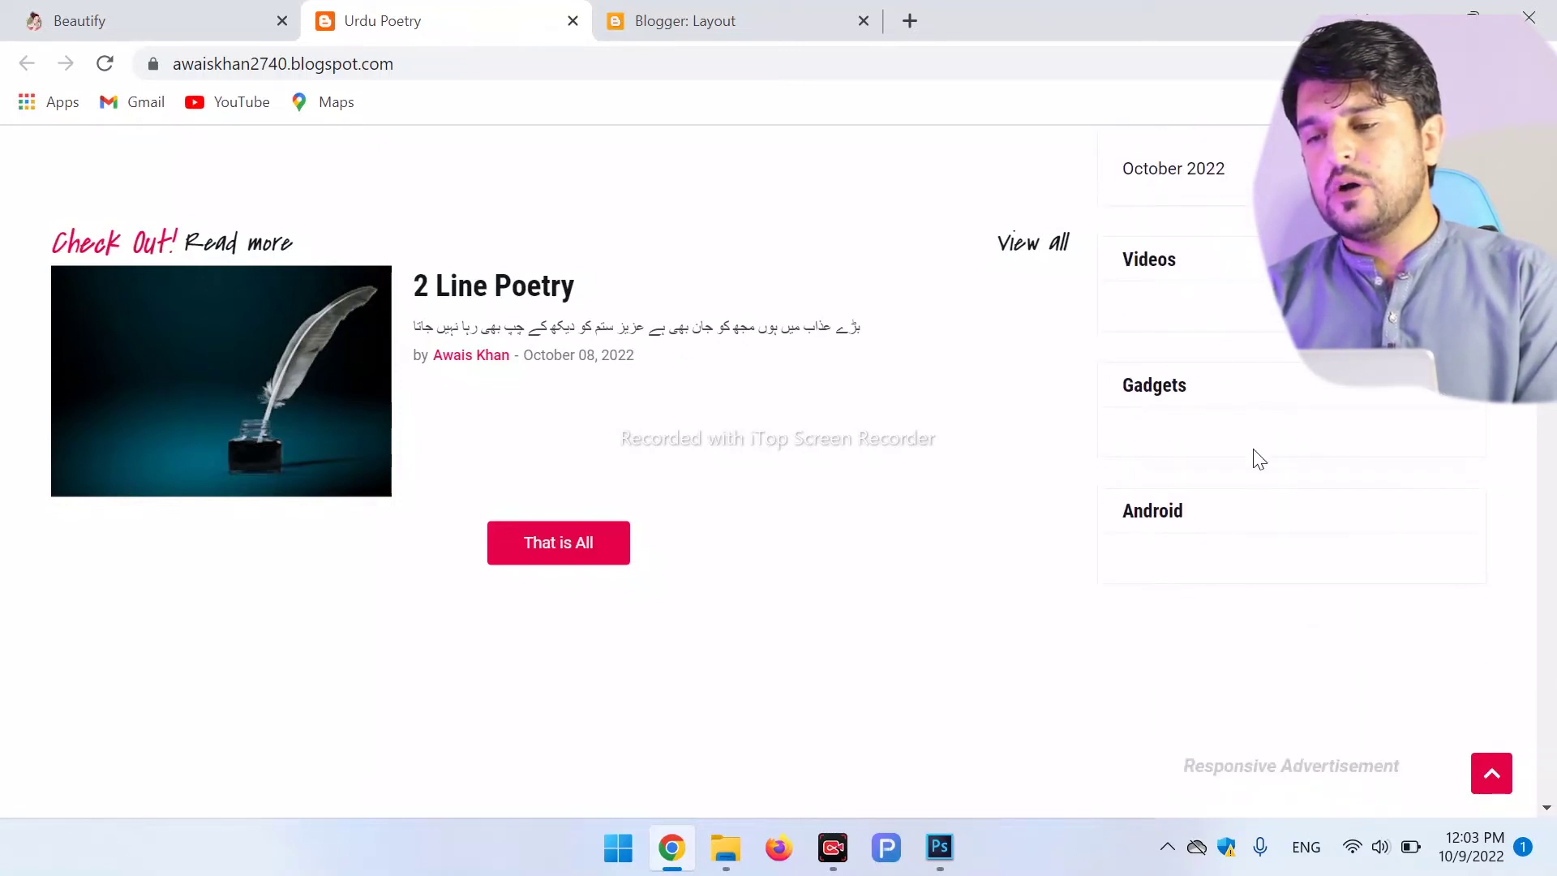
scroll(1291, 470, down, 3)
scroll(1292, 470, up, 13)
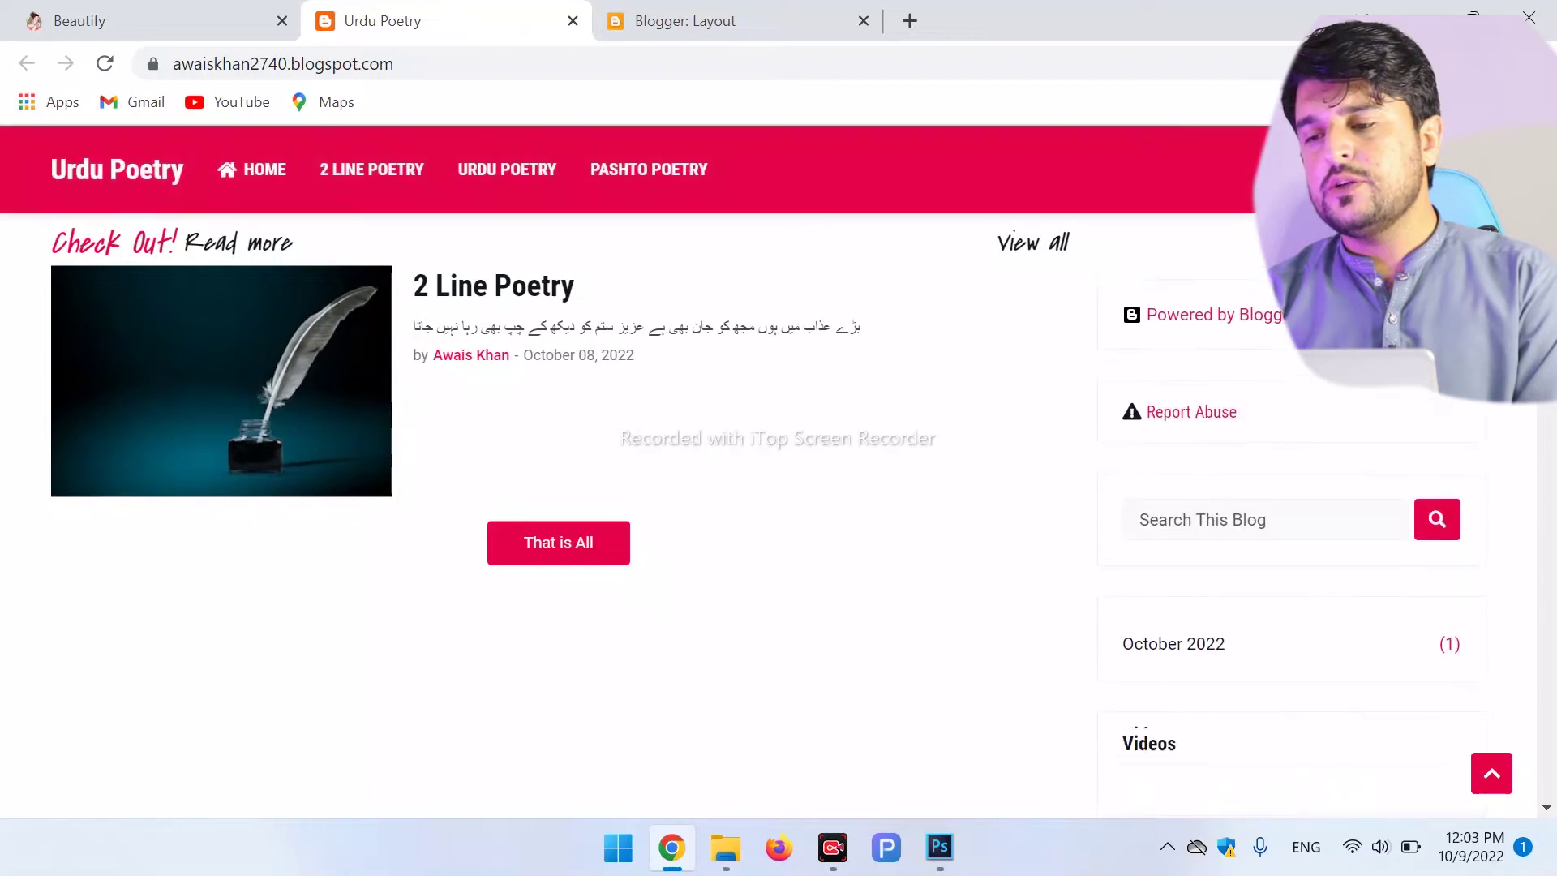
Step: Check the Copyright widget on the live blog, view its text settings in the layout and leave them without saving
scroll(1550, 442, down, 10)
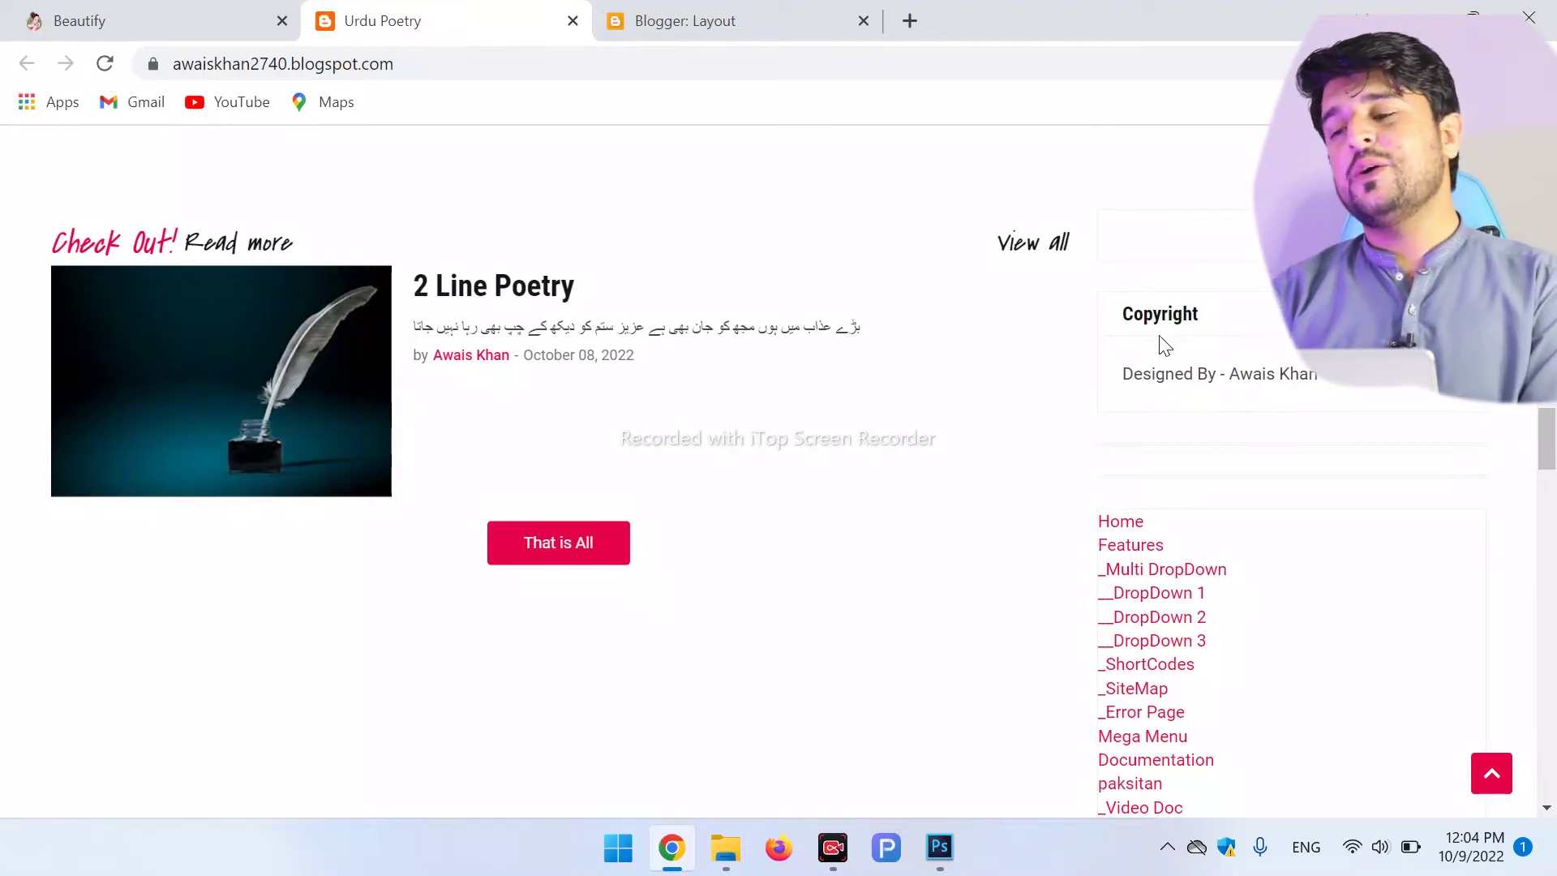
click(161, 8)
click(457, 11)
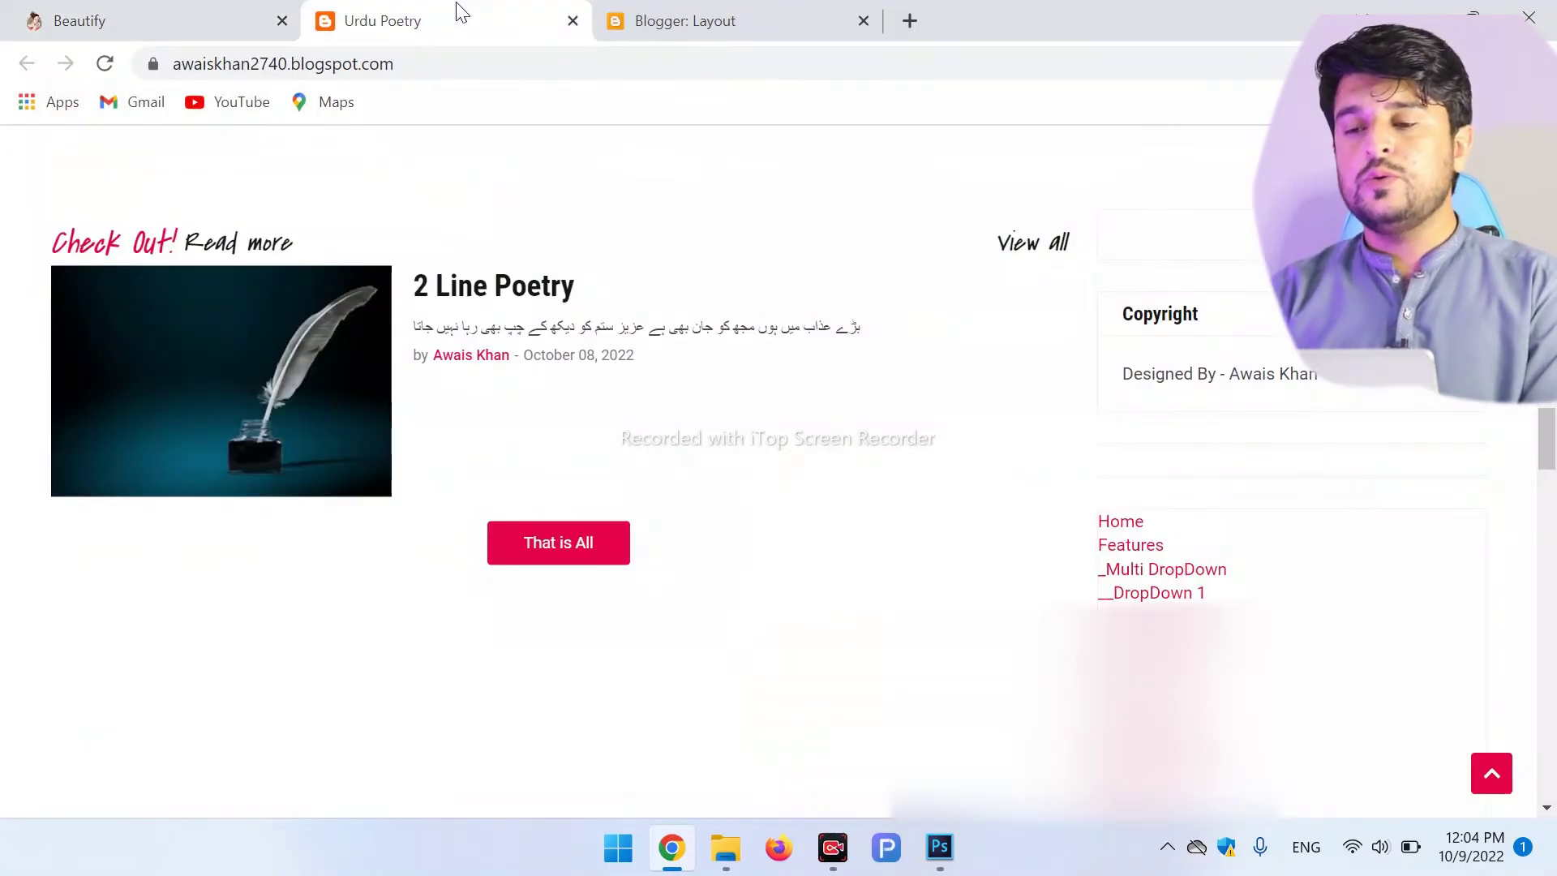
click(685, 21)
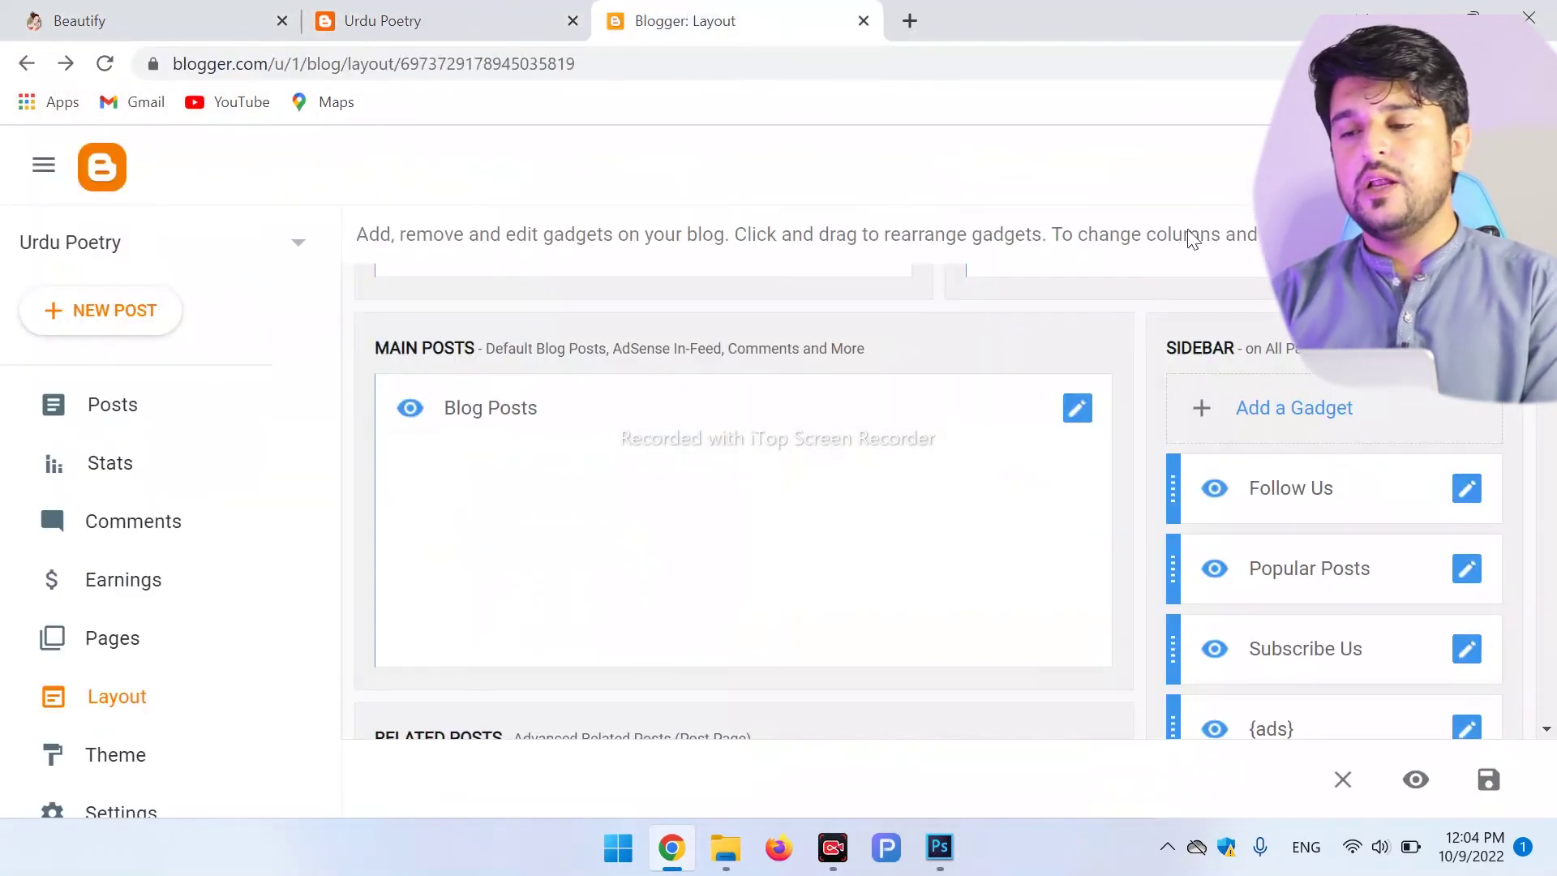
scroll(1554, 585, down, 5)
scroll(1554, 648, down, 5)
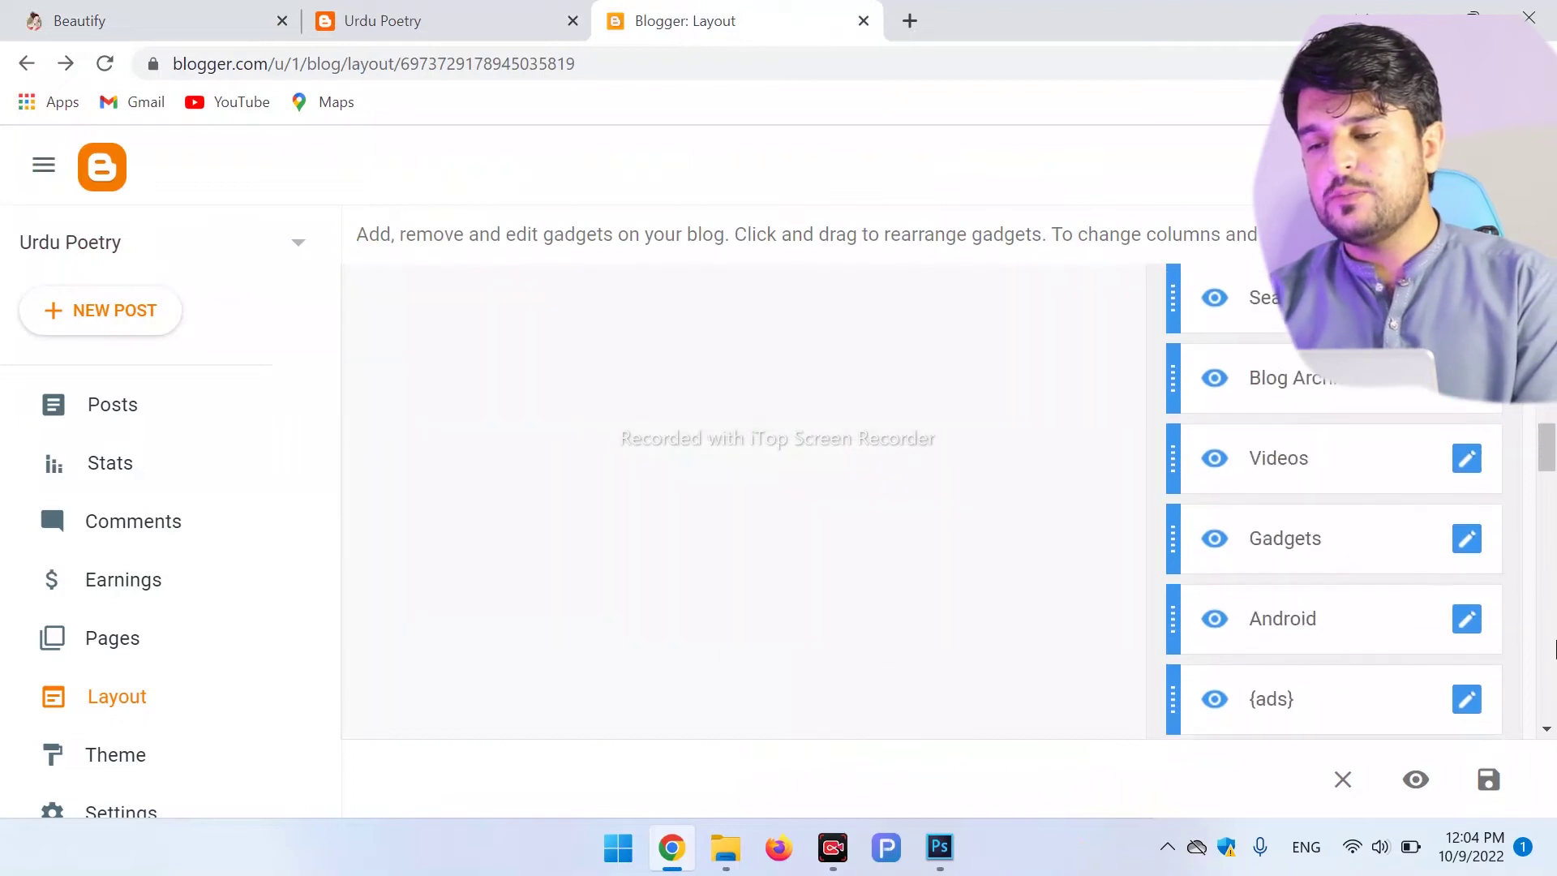
scroll(1550, 678, down, 3)
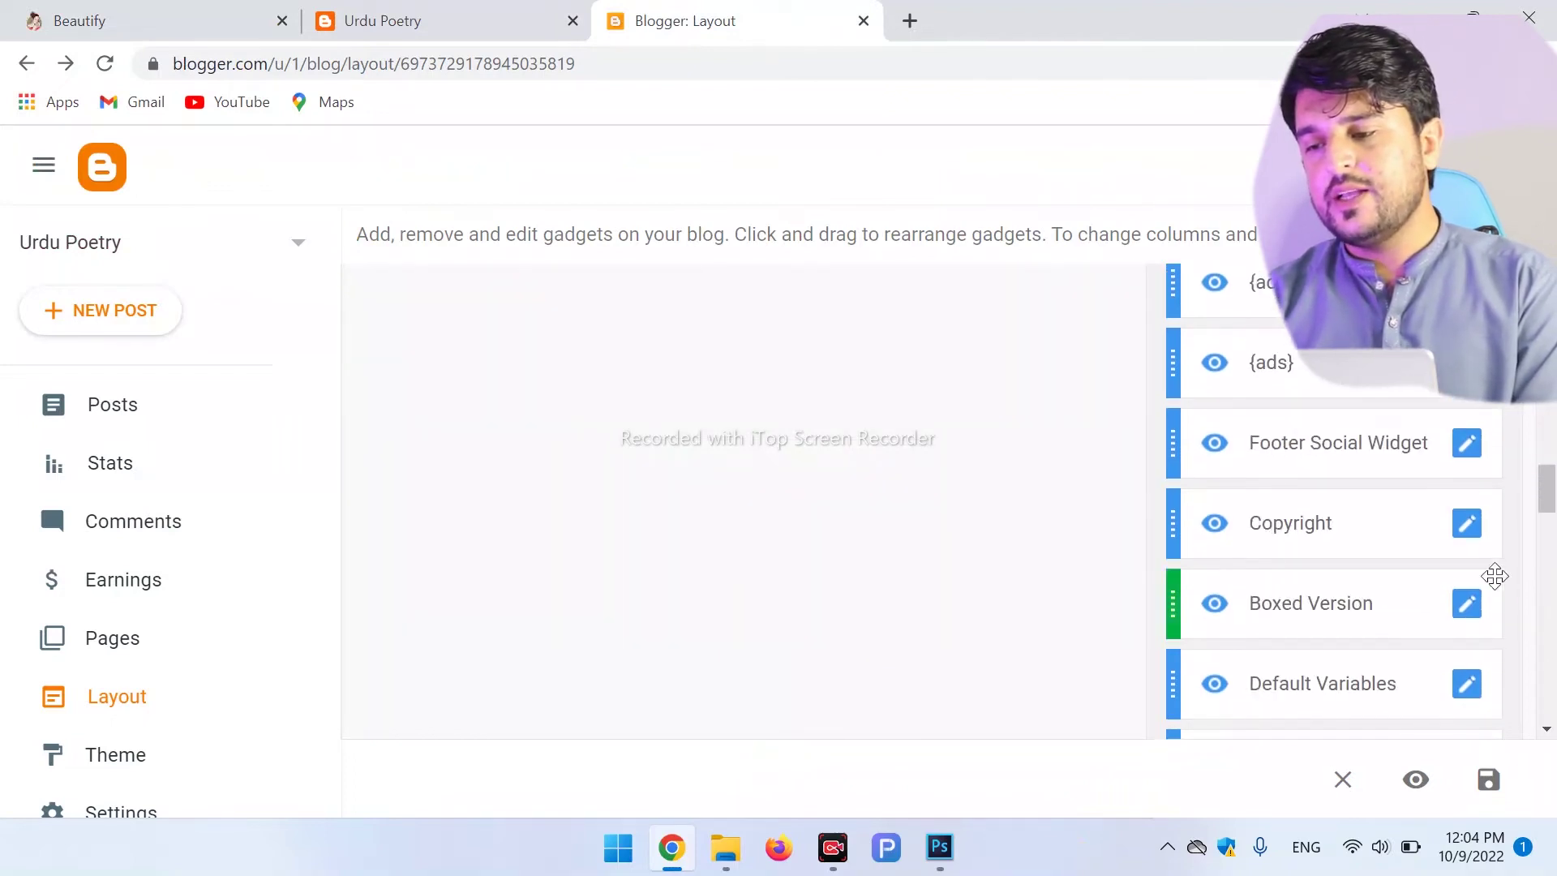
click(1467, 525)
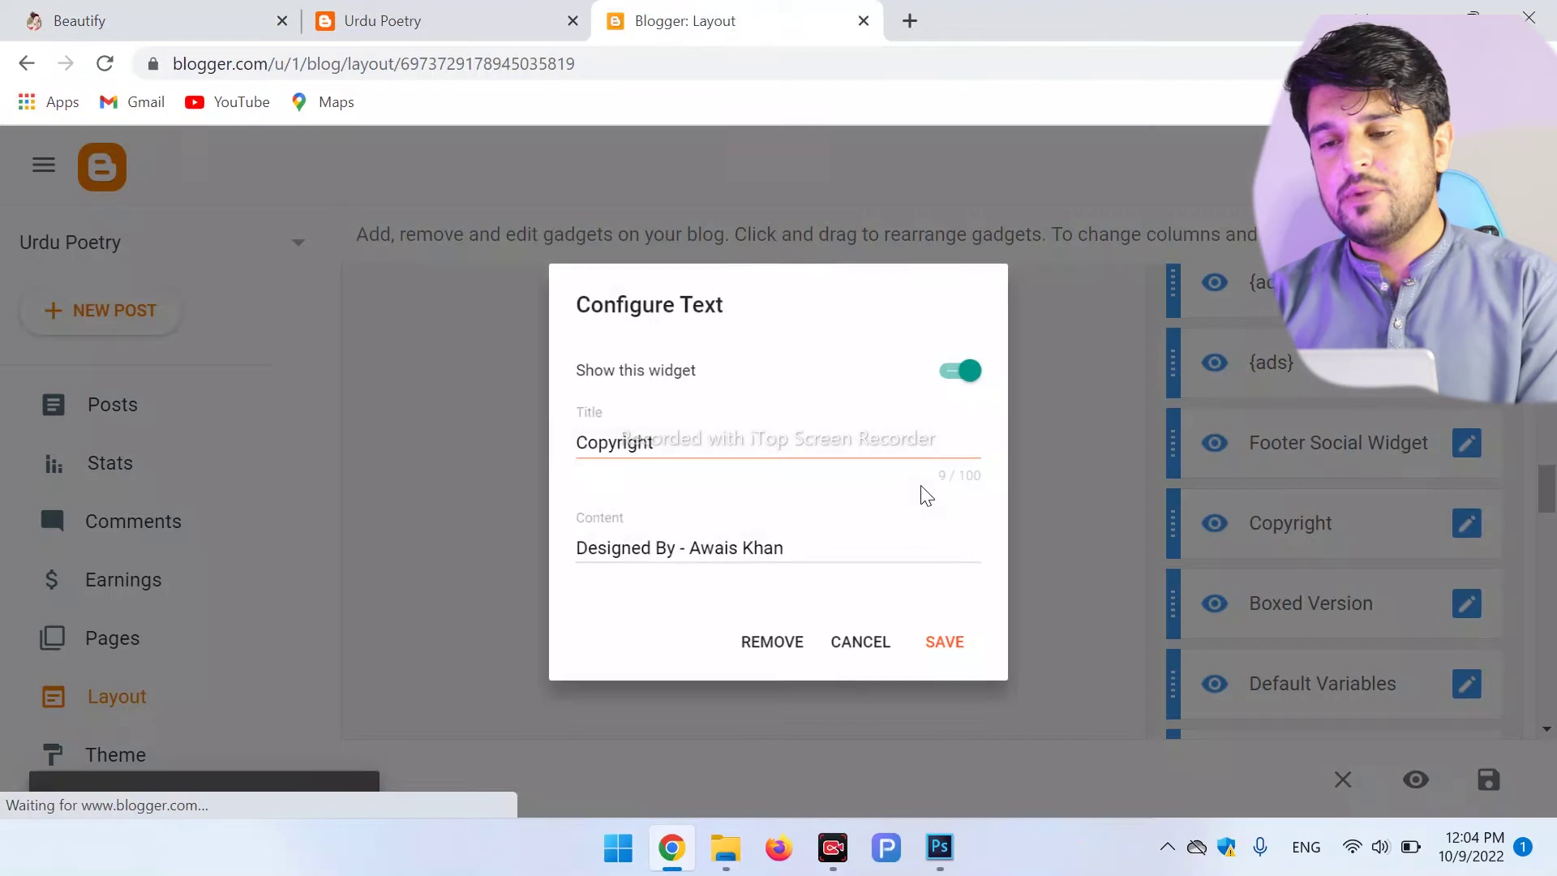
drag(805, 564, 668, 570)
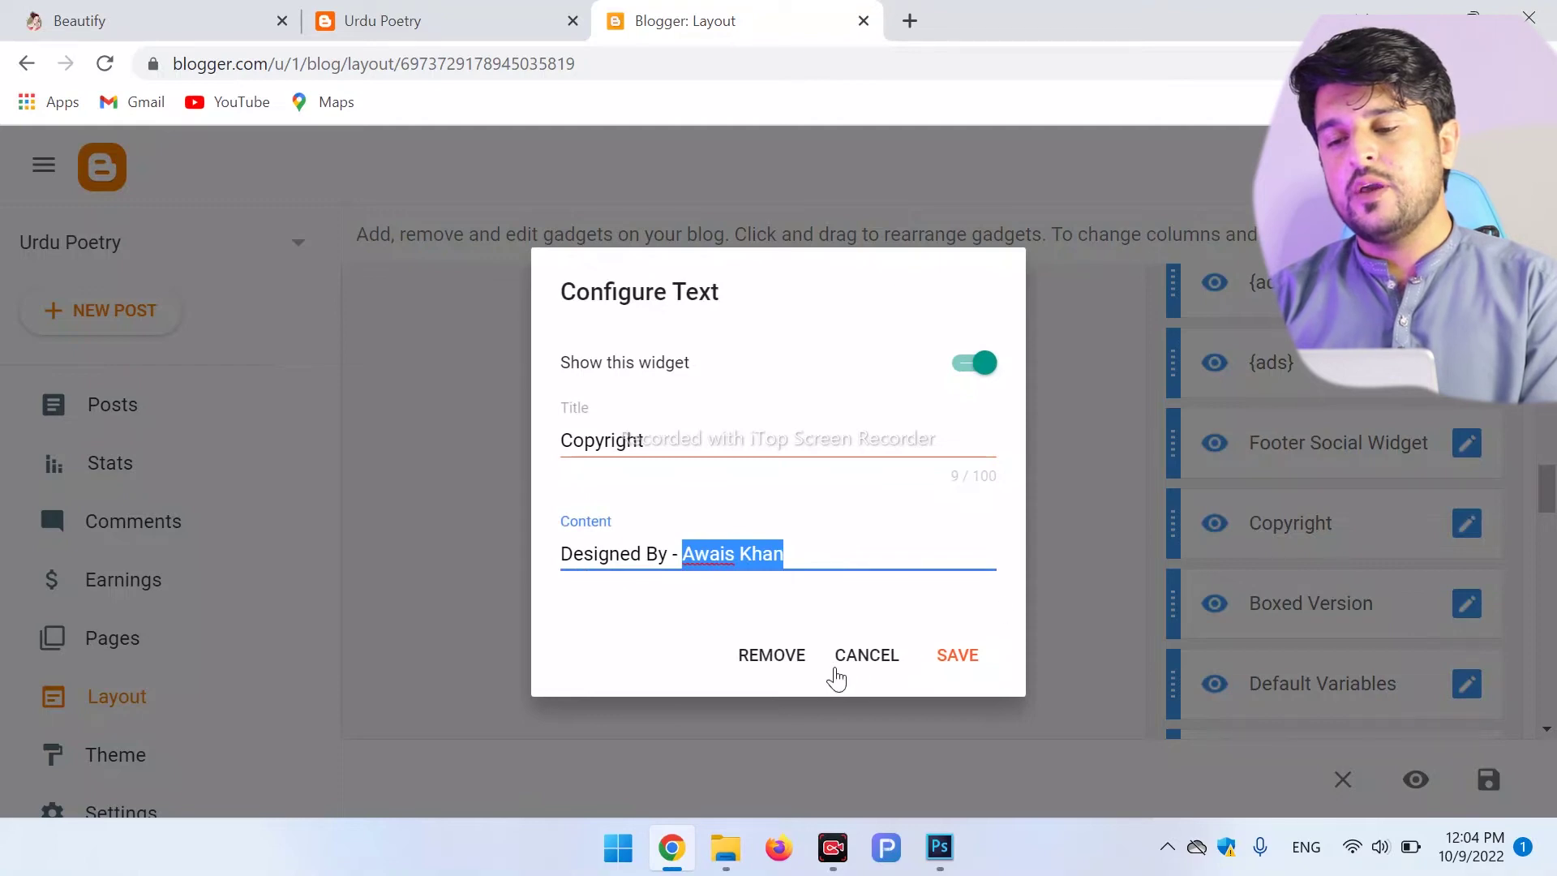
click(881, 653)
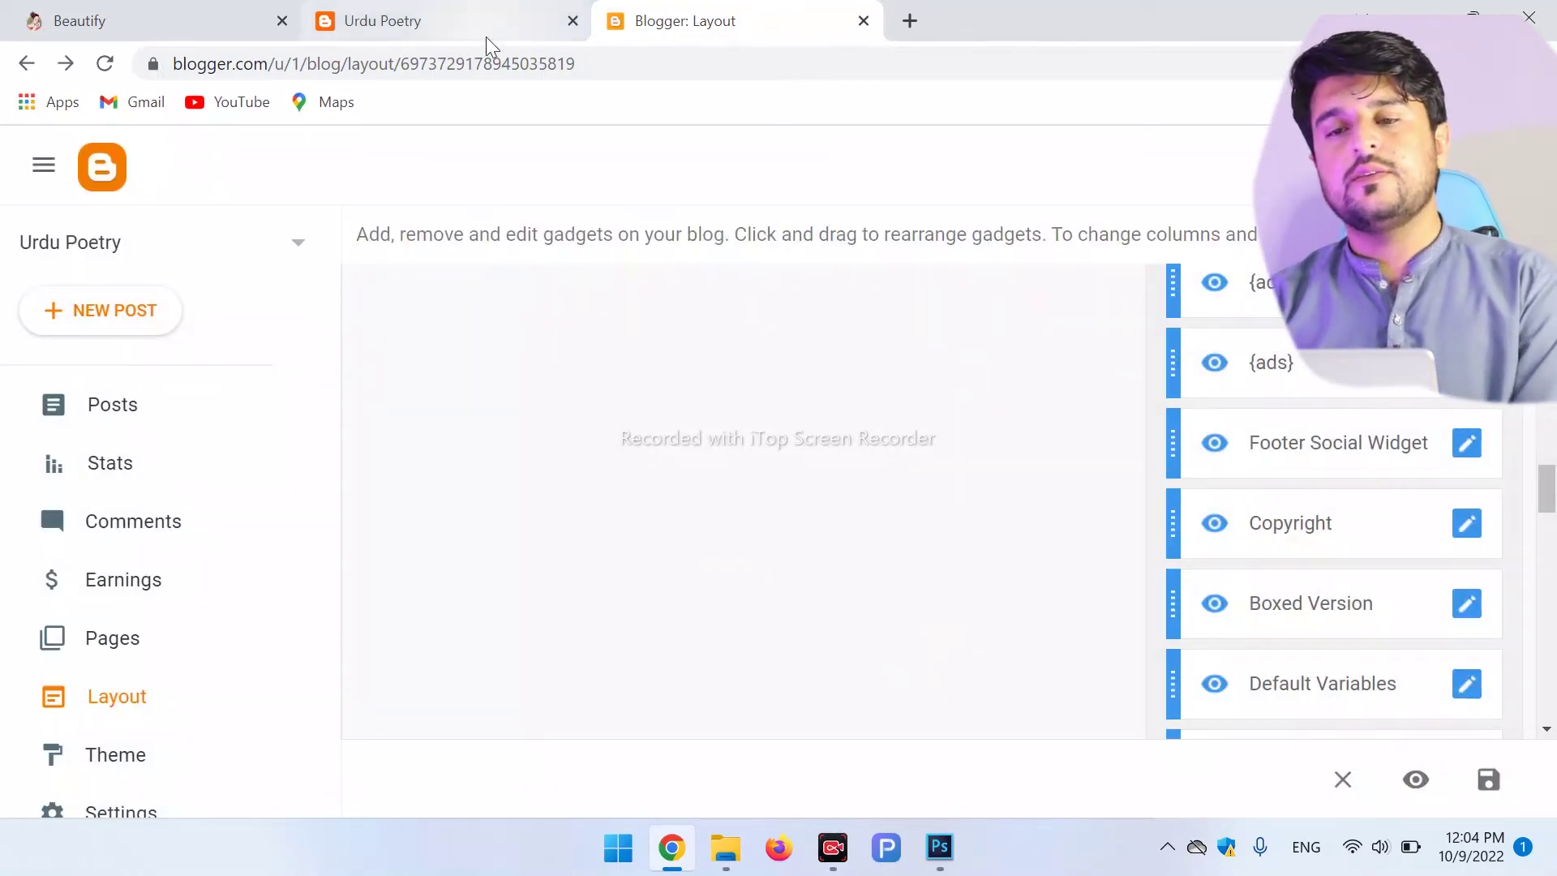
Step: Examine the live blog's widgets below Copyright, down to Social Plugin, and locate the matching gadgets in the sidebar layout
click(435, 21)
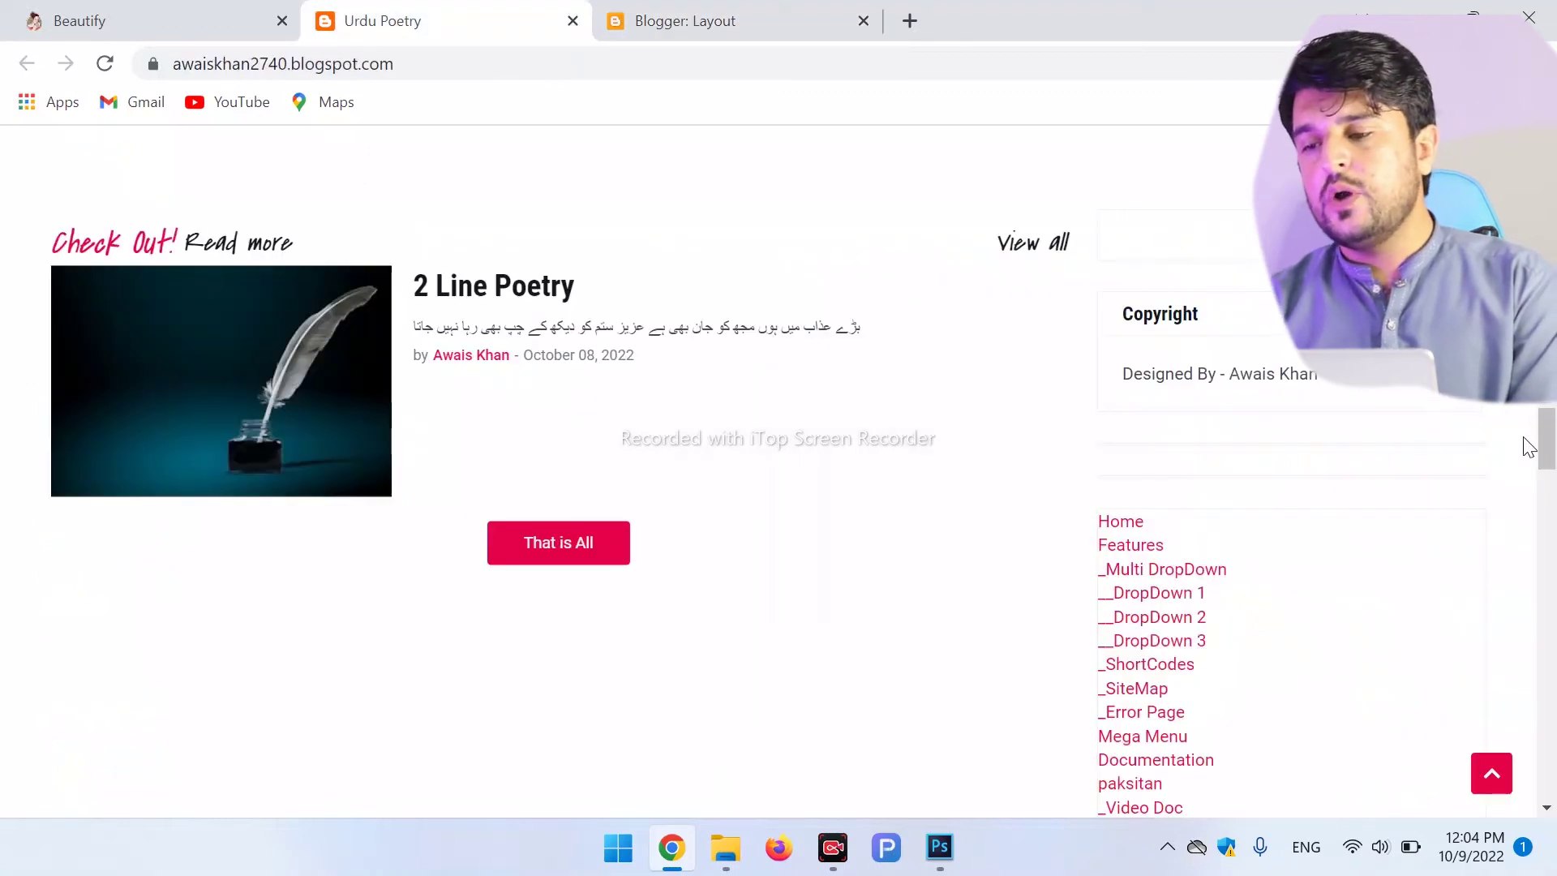
mouse_move(1548, 444)
mouse_down()
mouse_move(1550, 493)
mouse_move(1551, 445)
mouse_up()
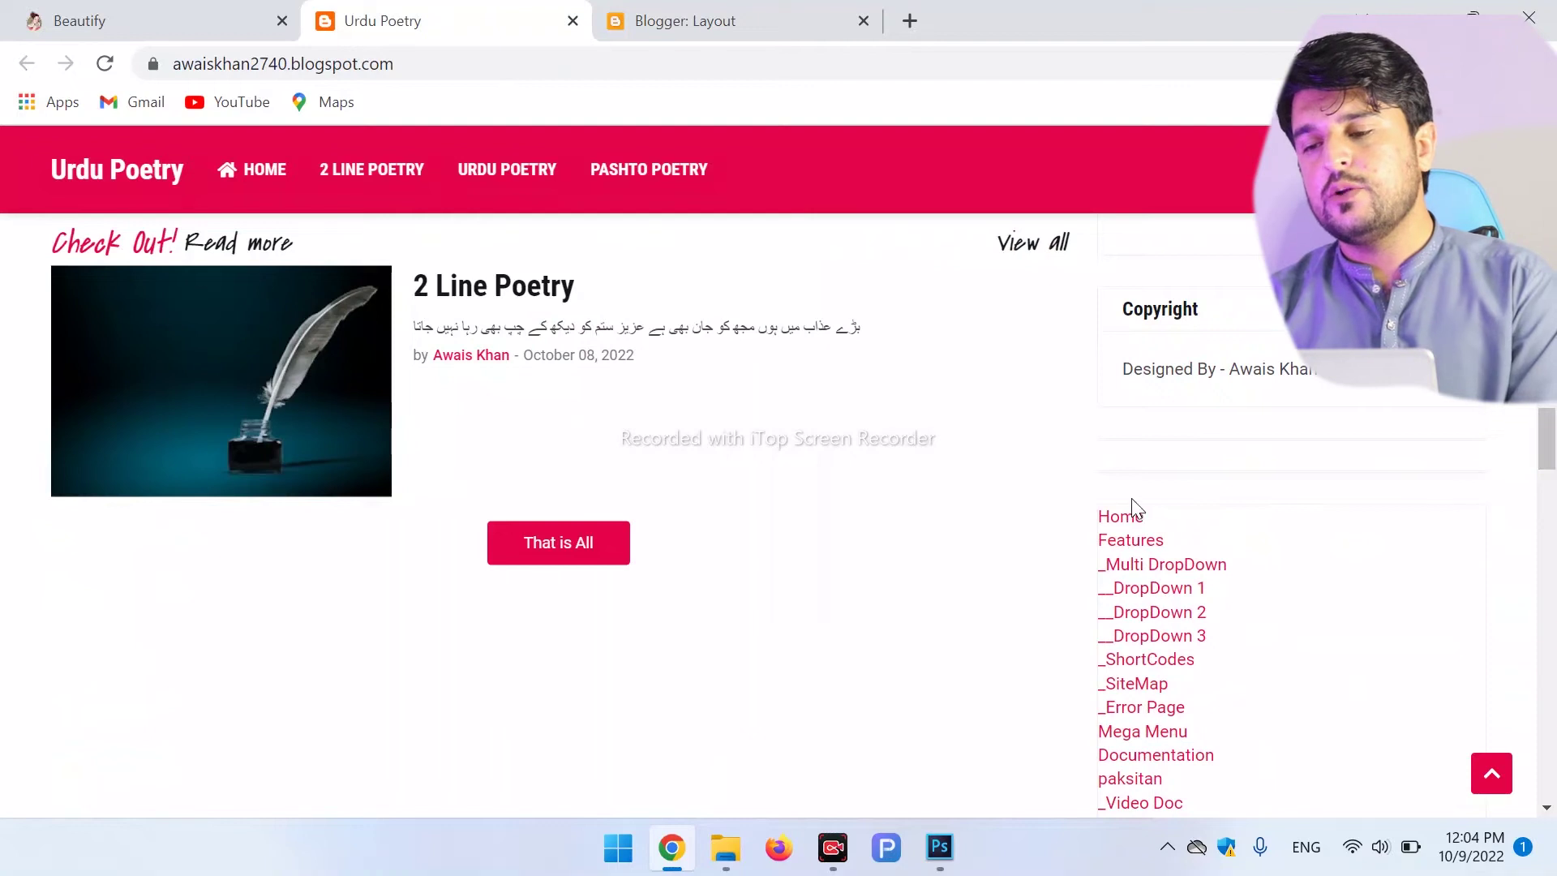
click(711, 10)
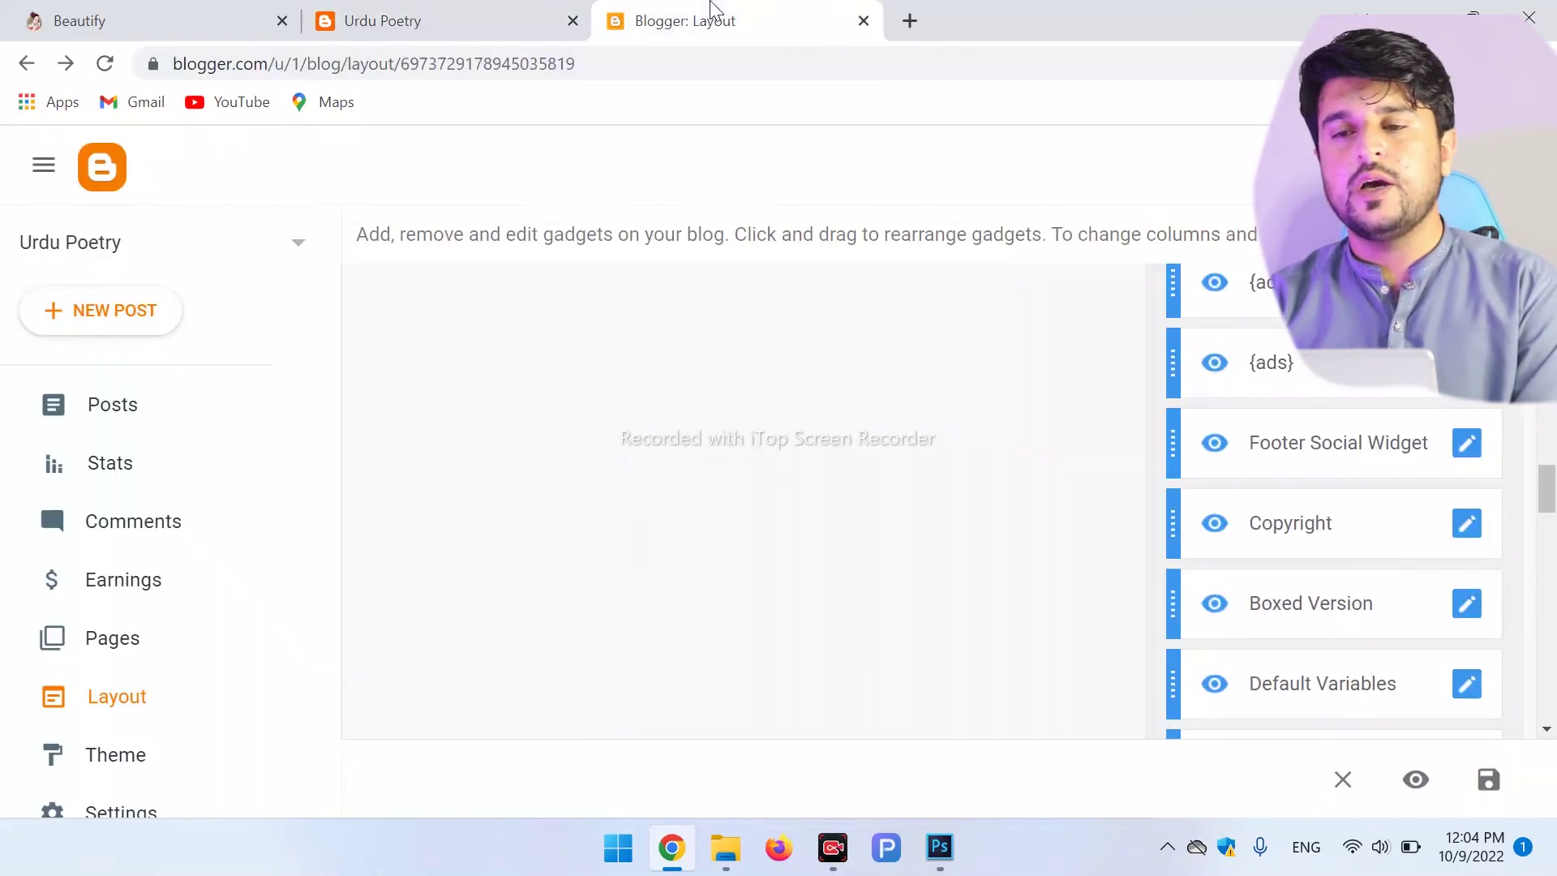
drag(1550, 491, 1550, 620)
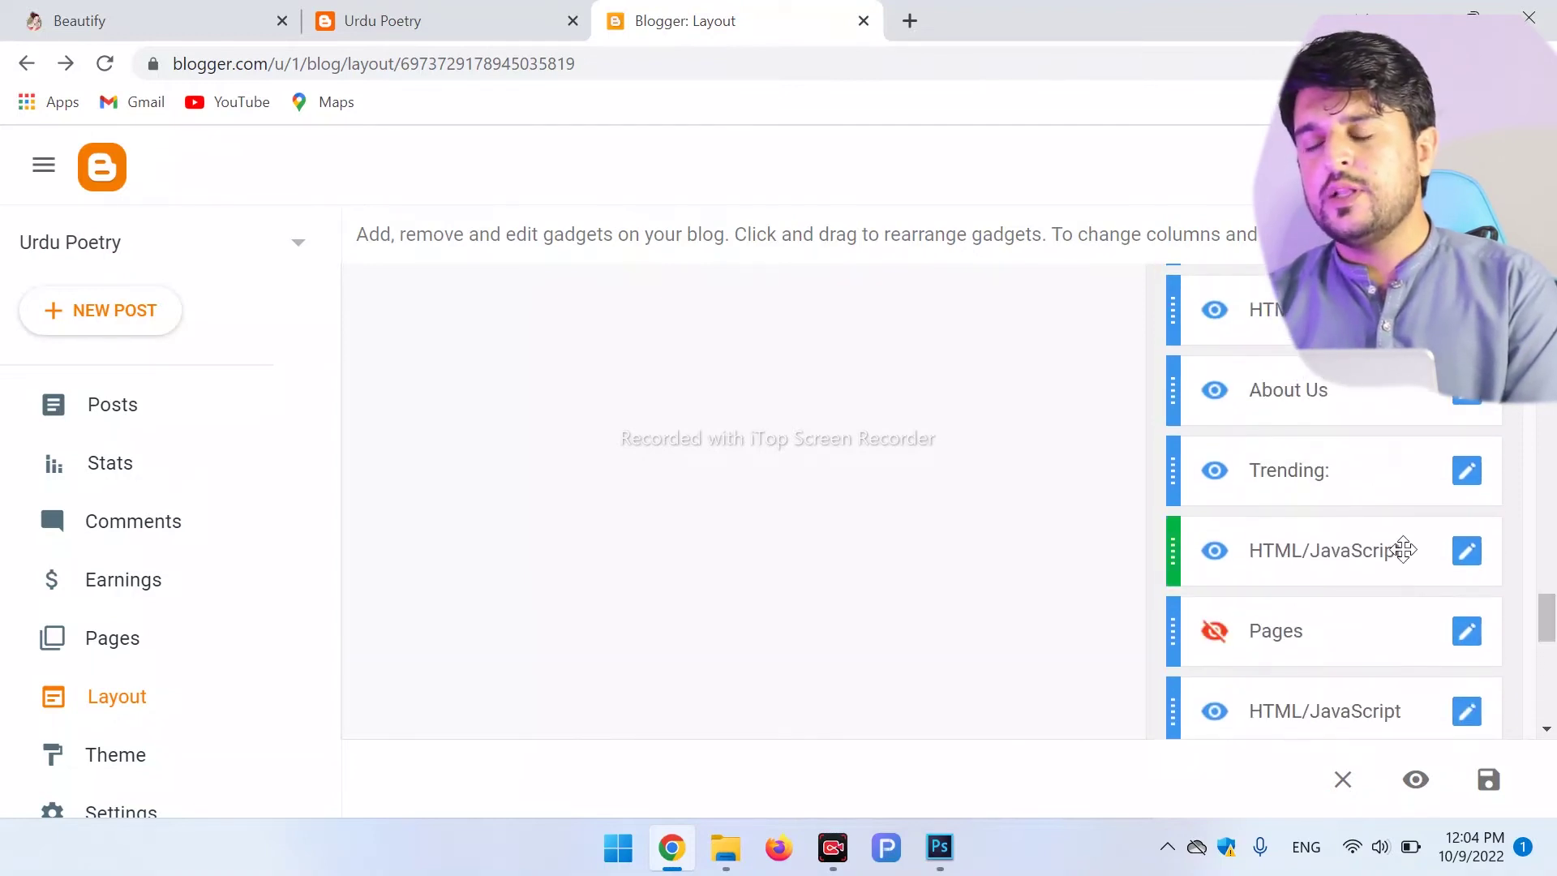
click(517, 12)
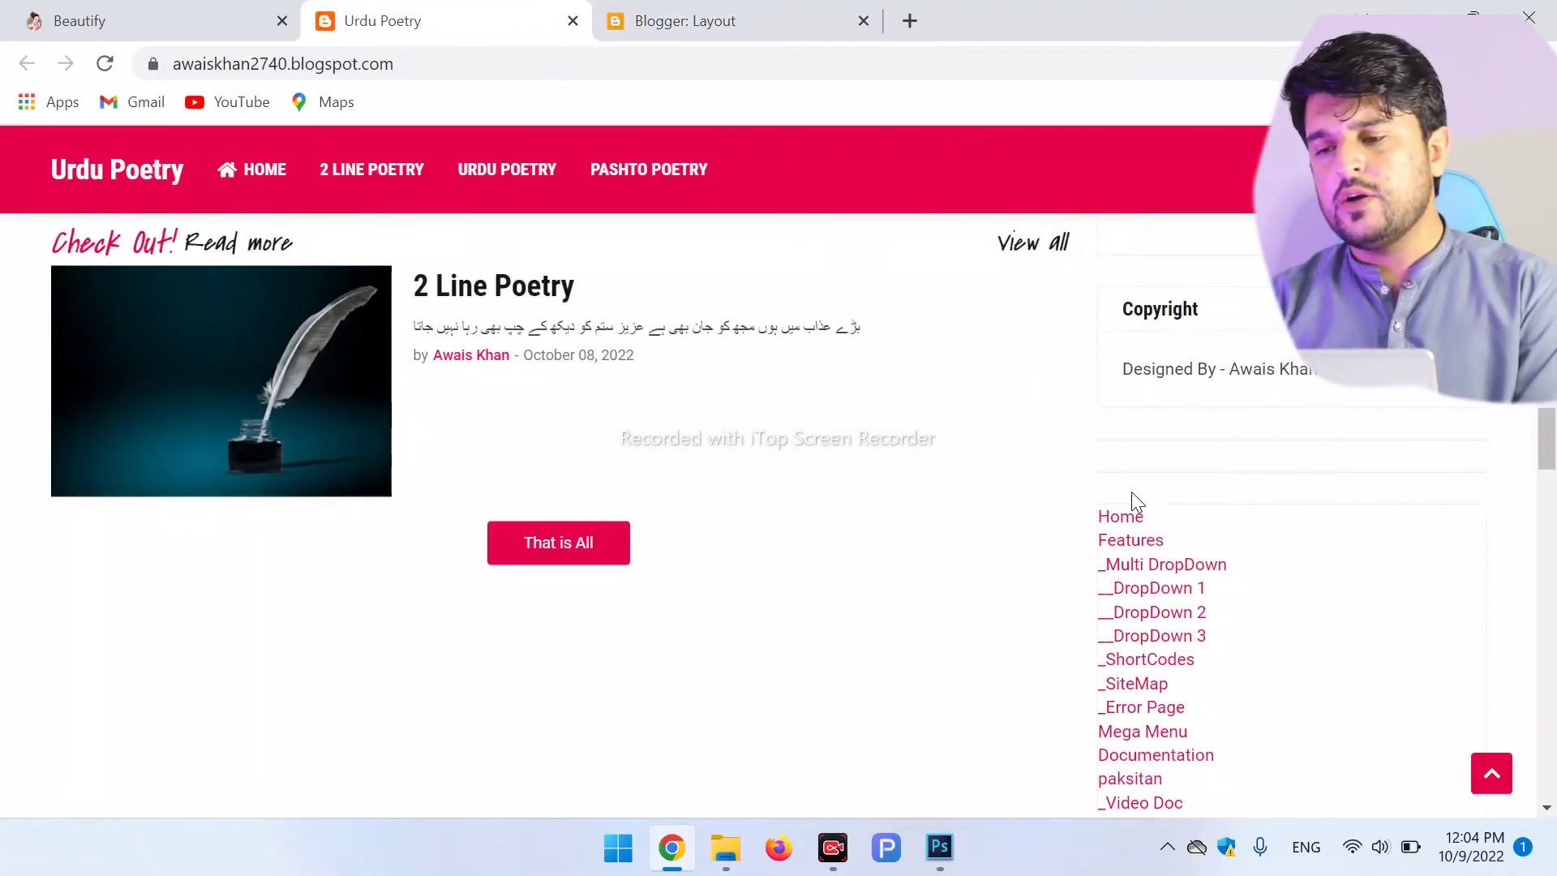
click(1553, 604)
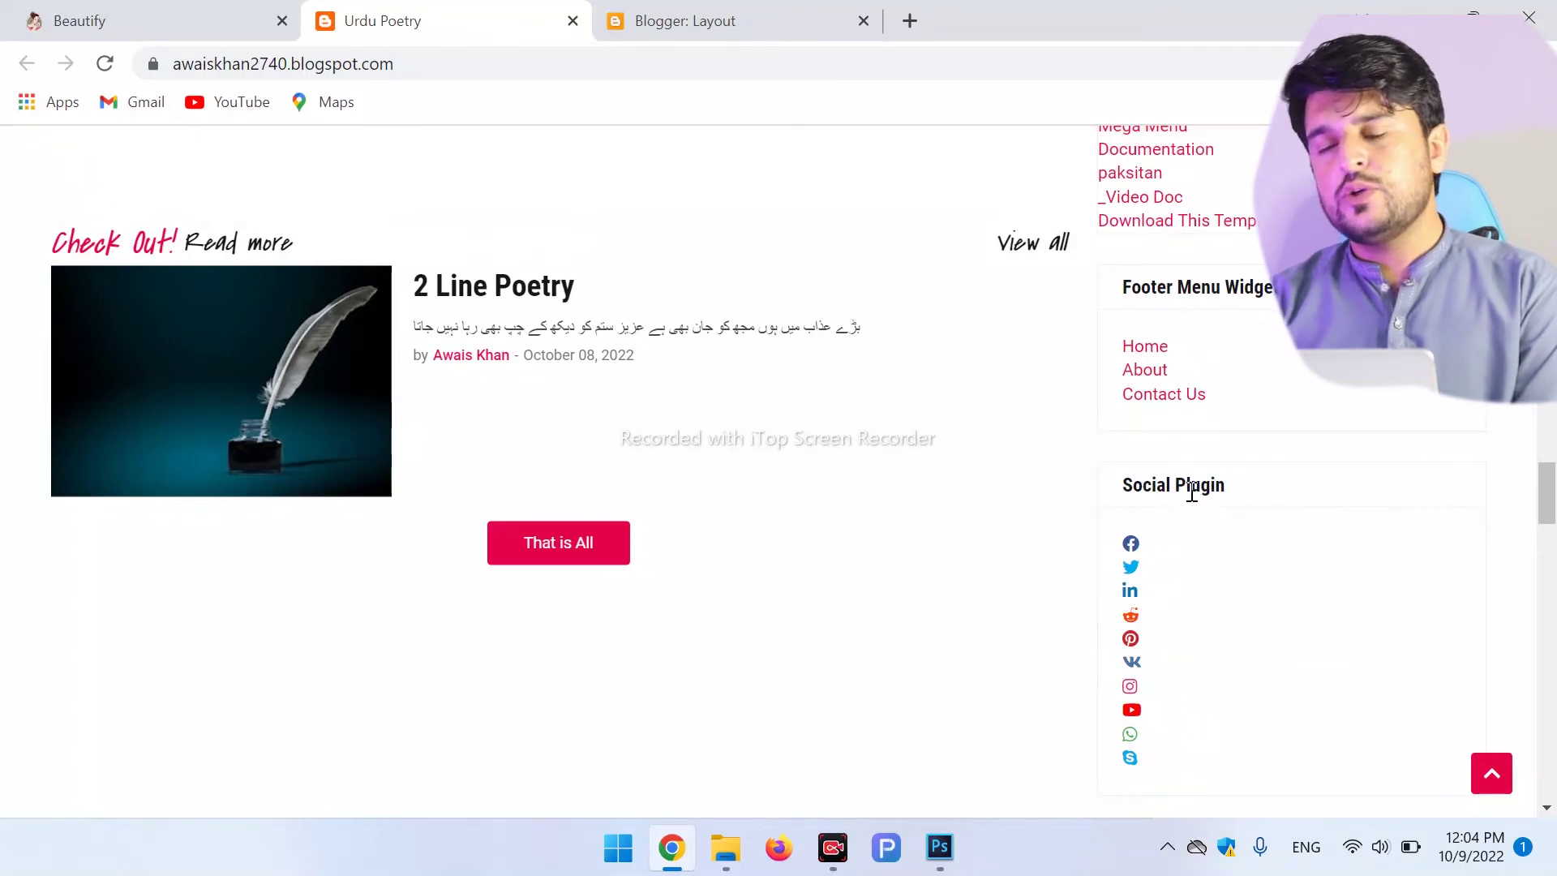
click(671, 11)
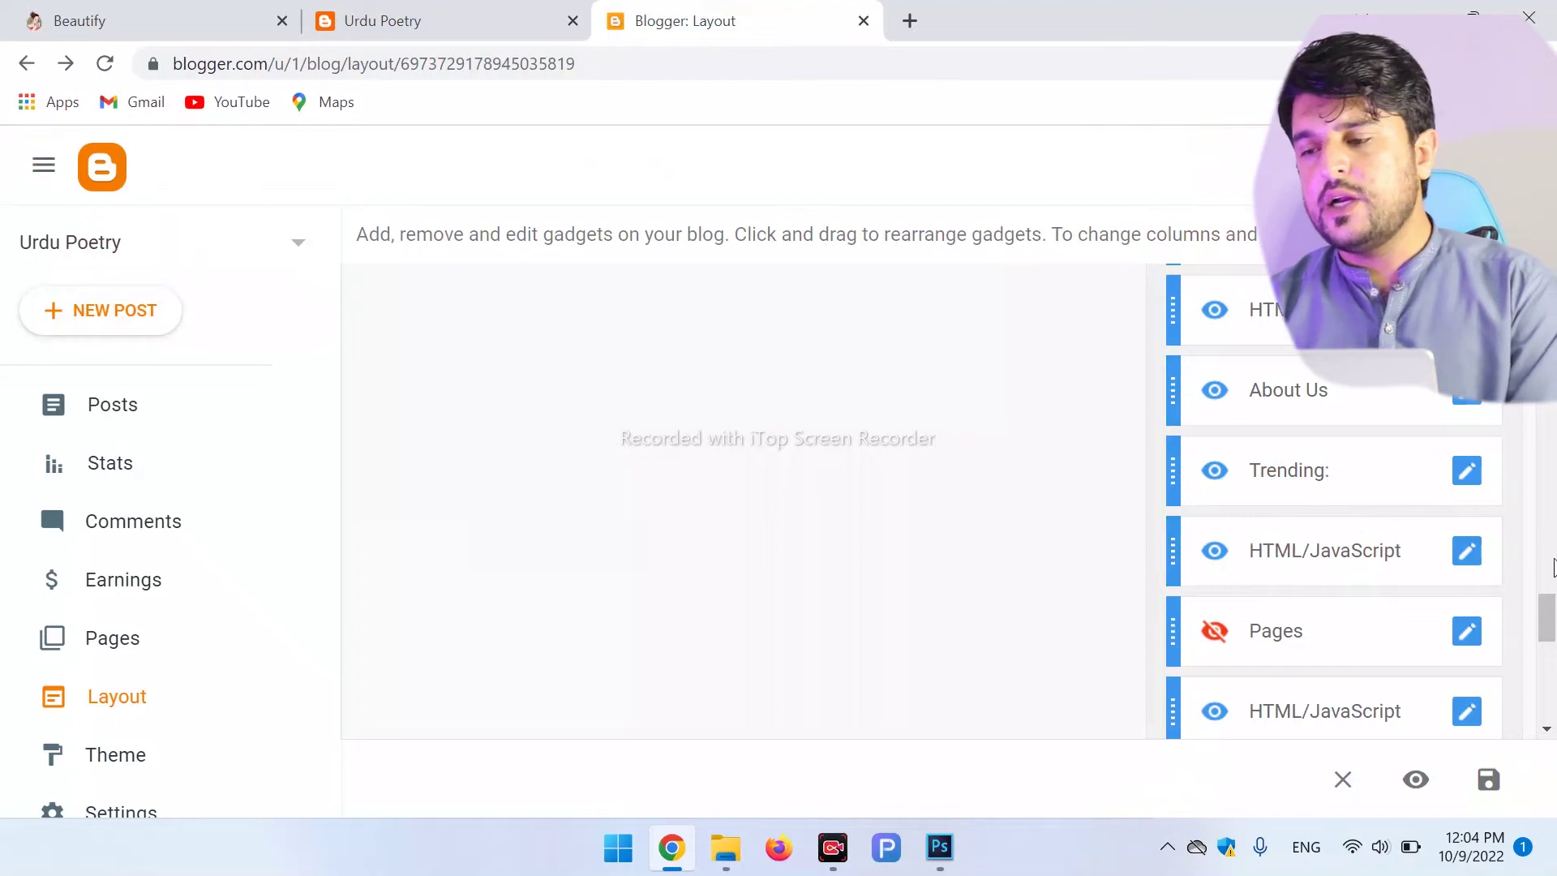
drag(1547, 610, 1547, 499)
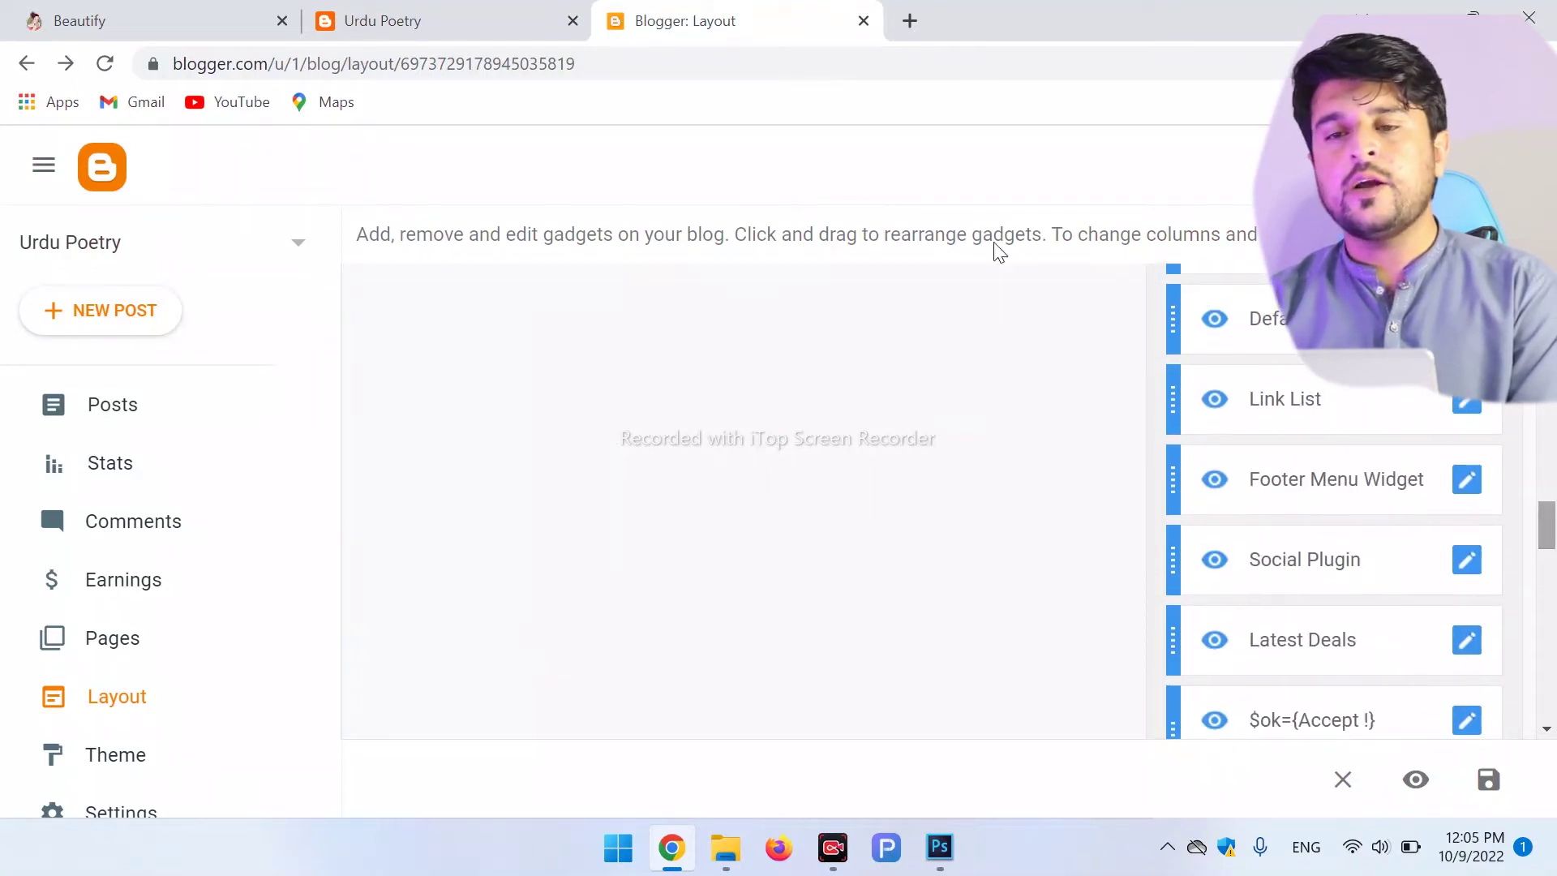
Step: Compare the sidebar gadget list in the layout with the widgets below Social Plugin on the live blog
click(521, 10)
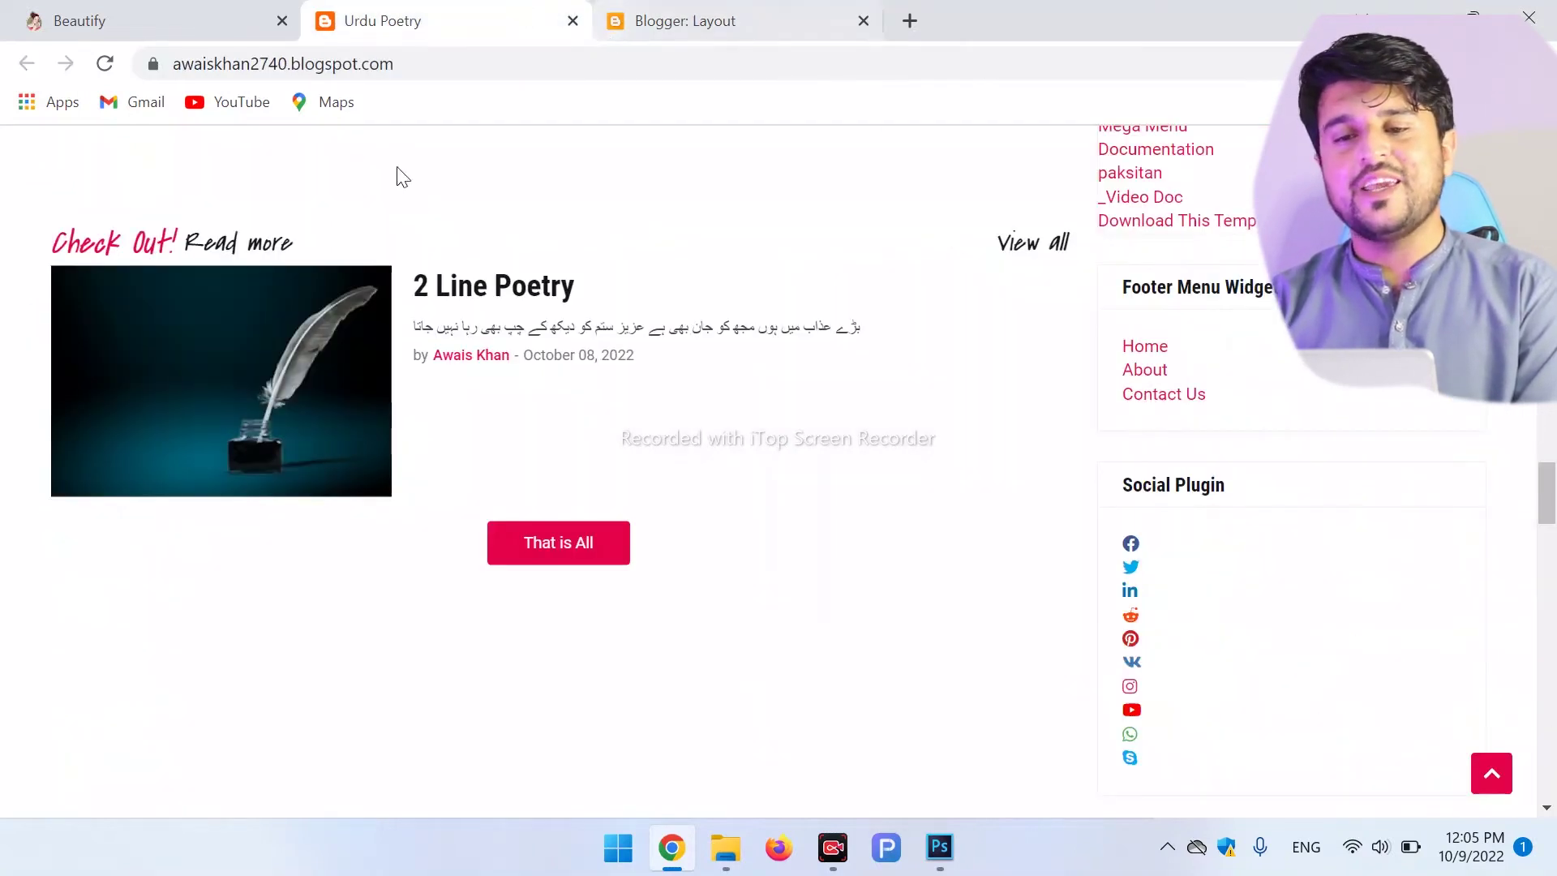
click(773, 9)
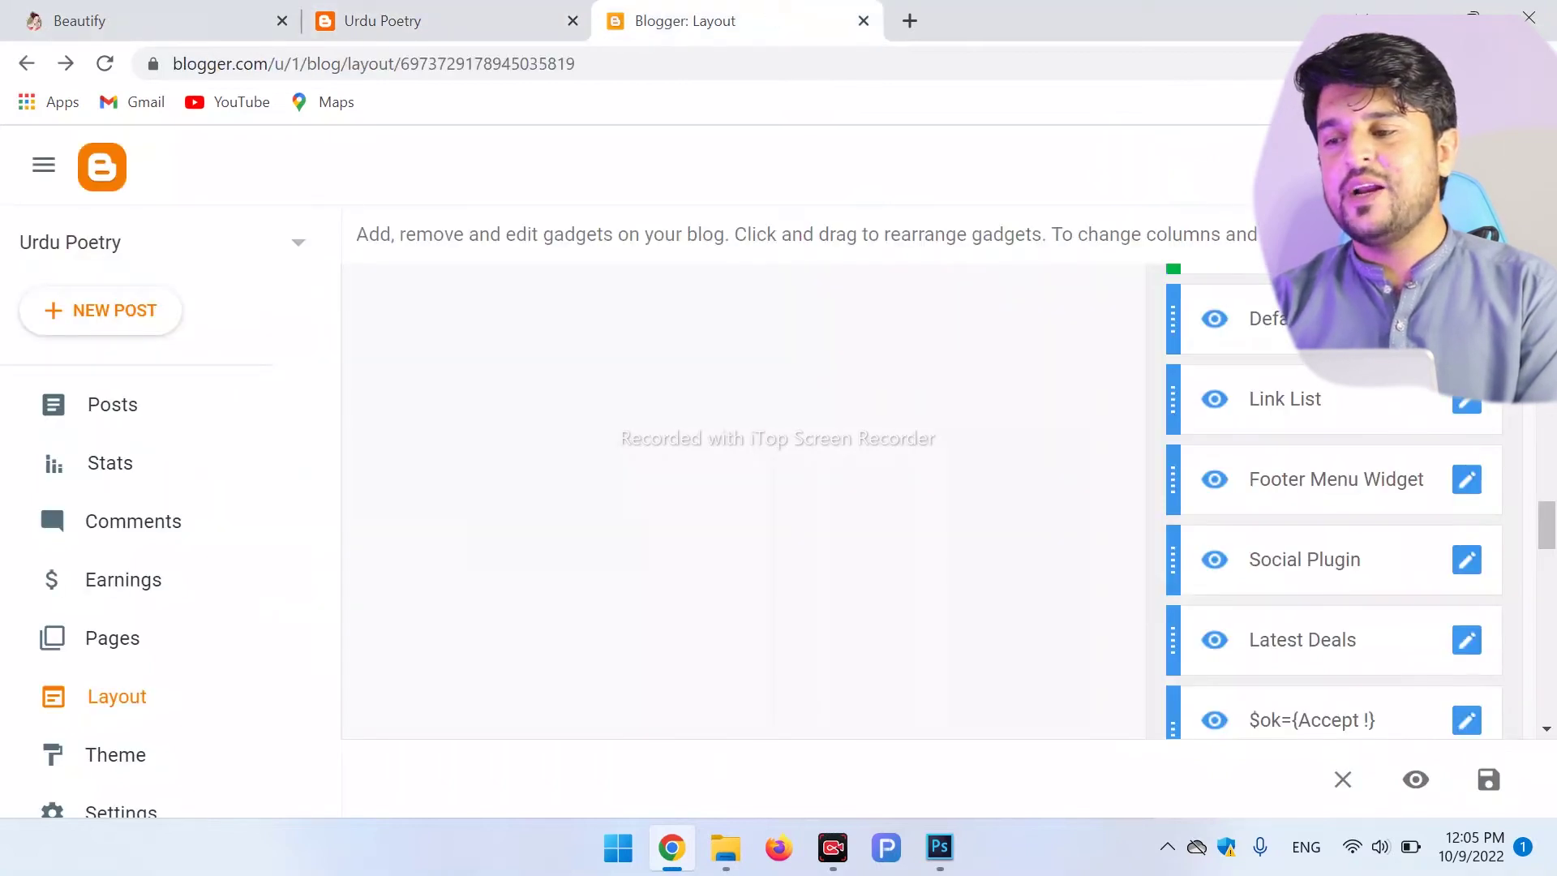
scroll(1334, 503, up, 5)
drag(1555, 440, 1540, 649)
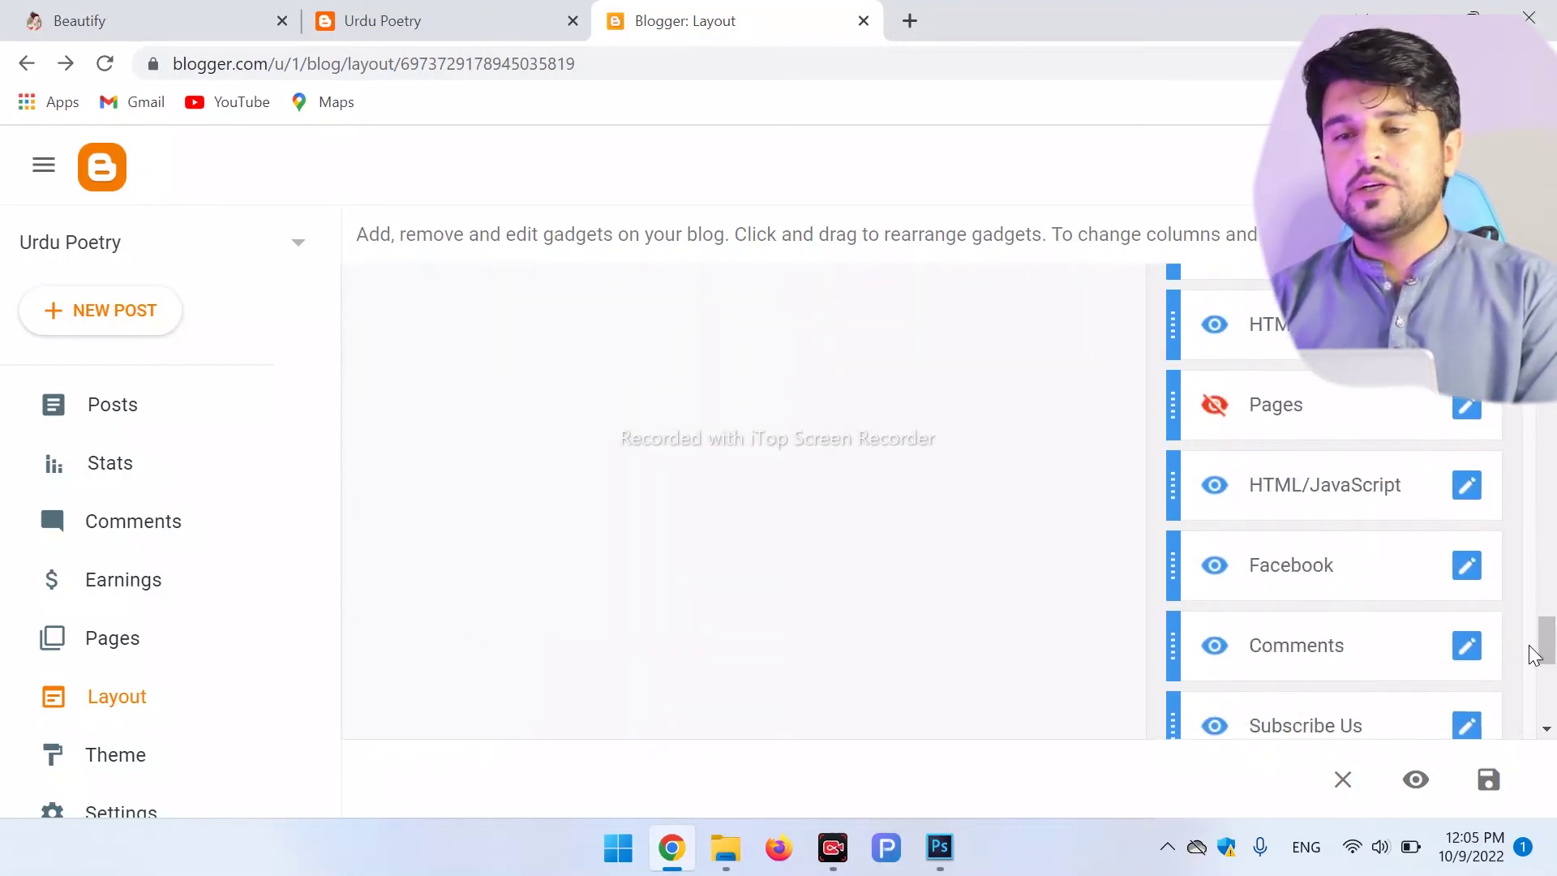
click(361, 17)
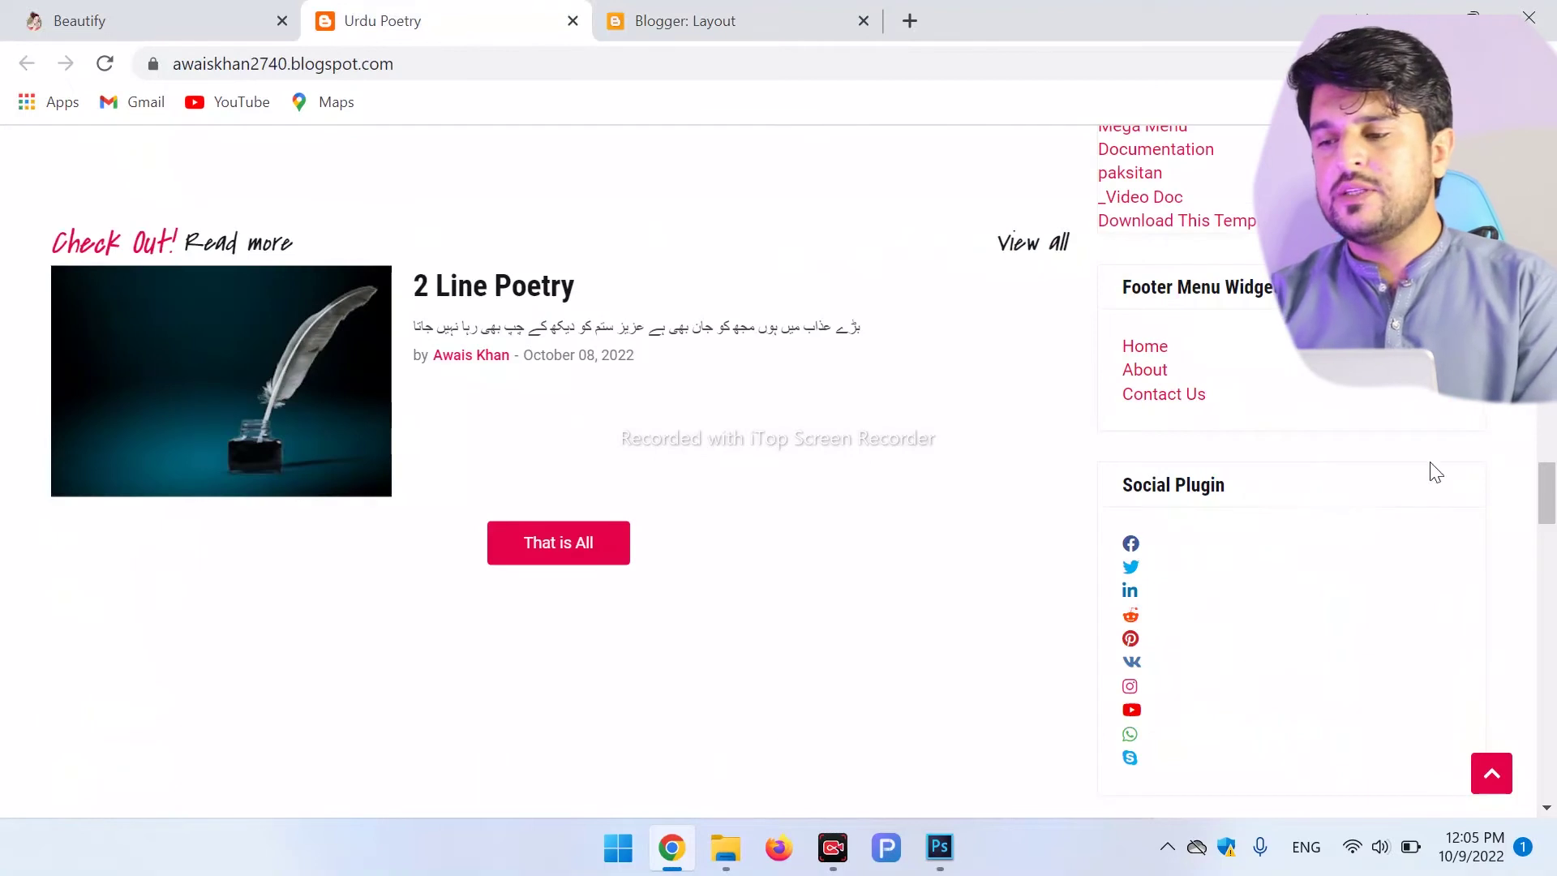
drag(1550, 492, 1549, 535)
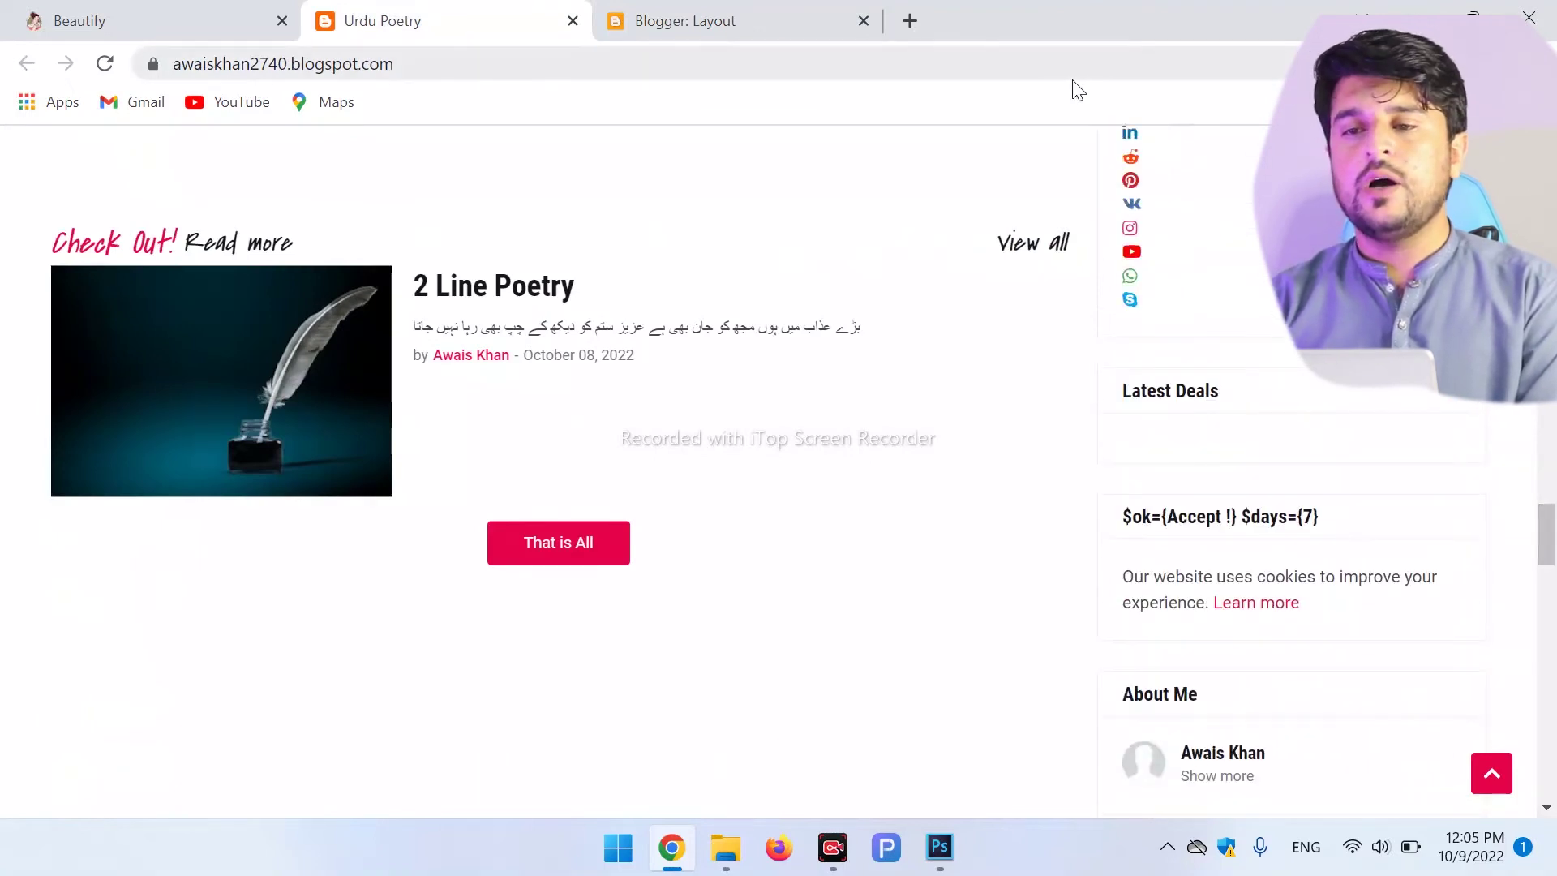
Step: Review the Social Plugin link list in the sidebar layout and remove the whole gadget from the blog
click(843, 15)
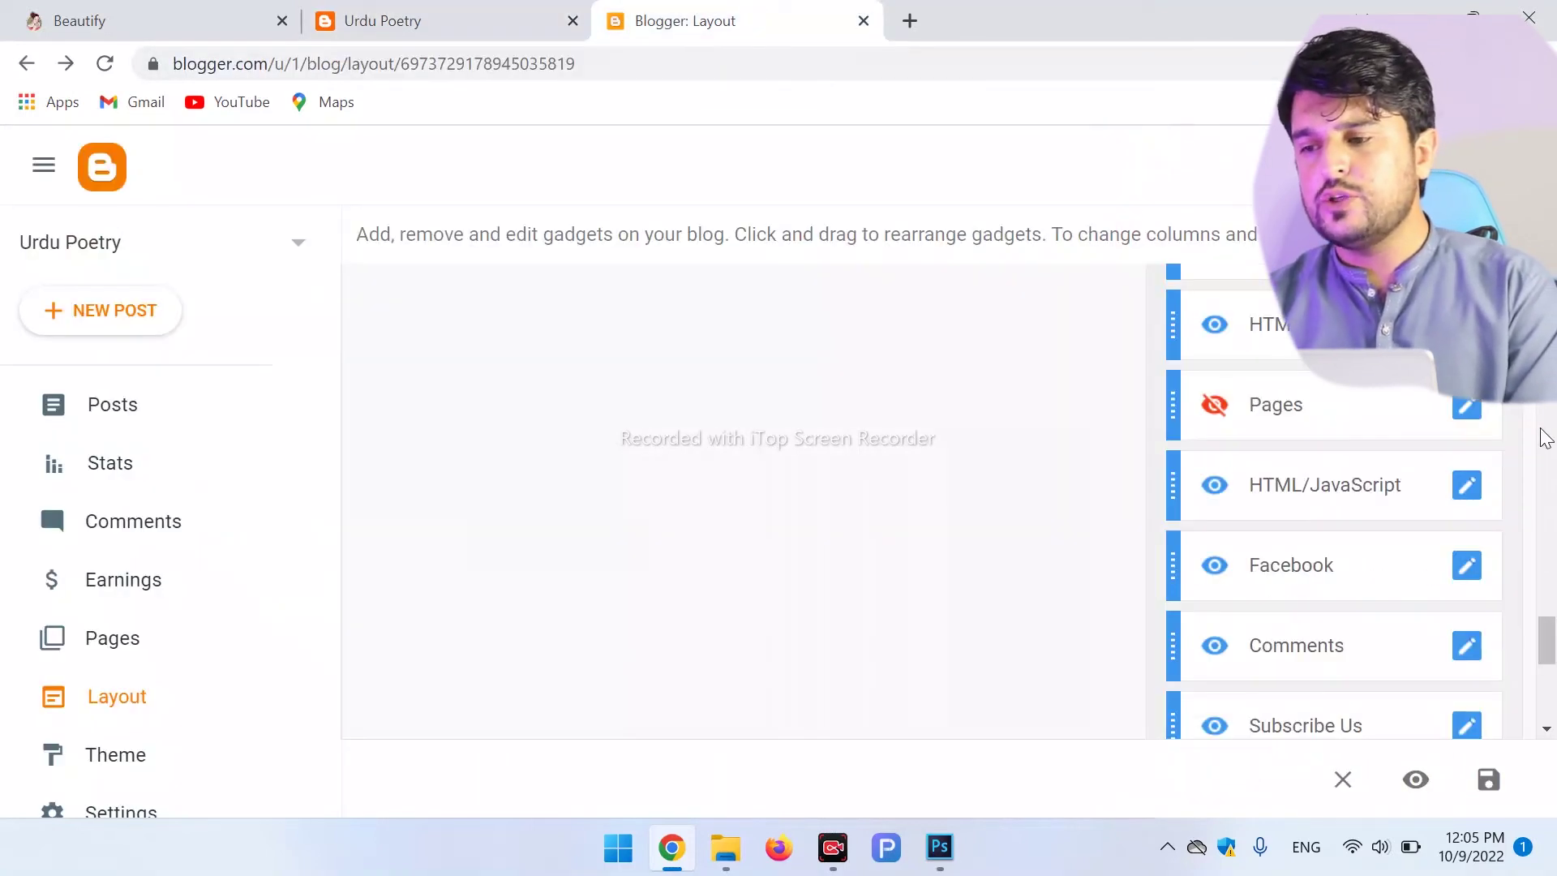
drag(1549, 657, 1535, 539)
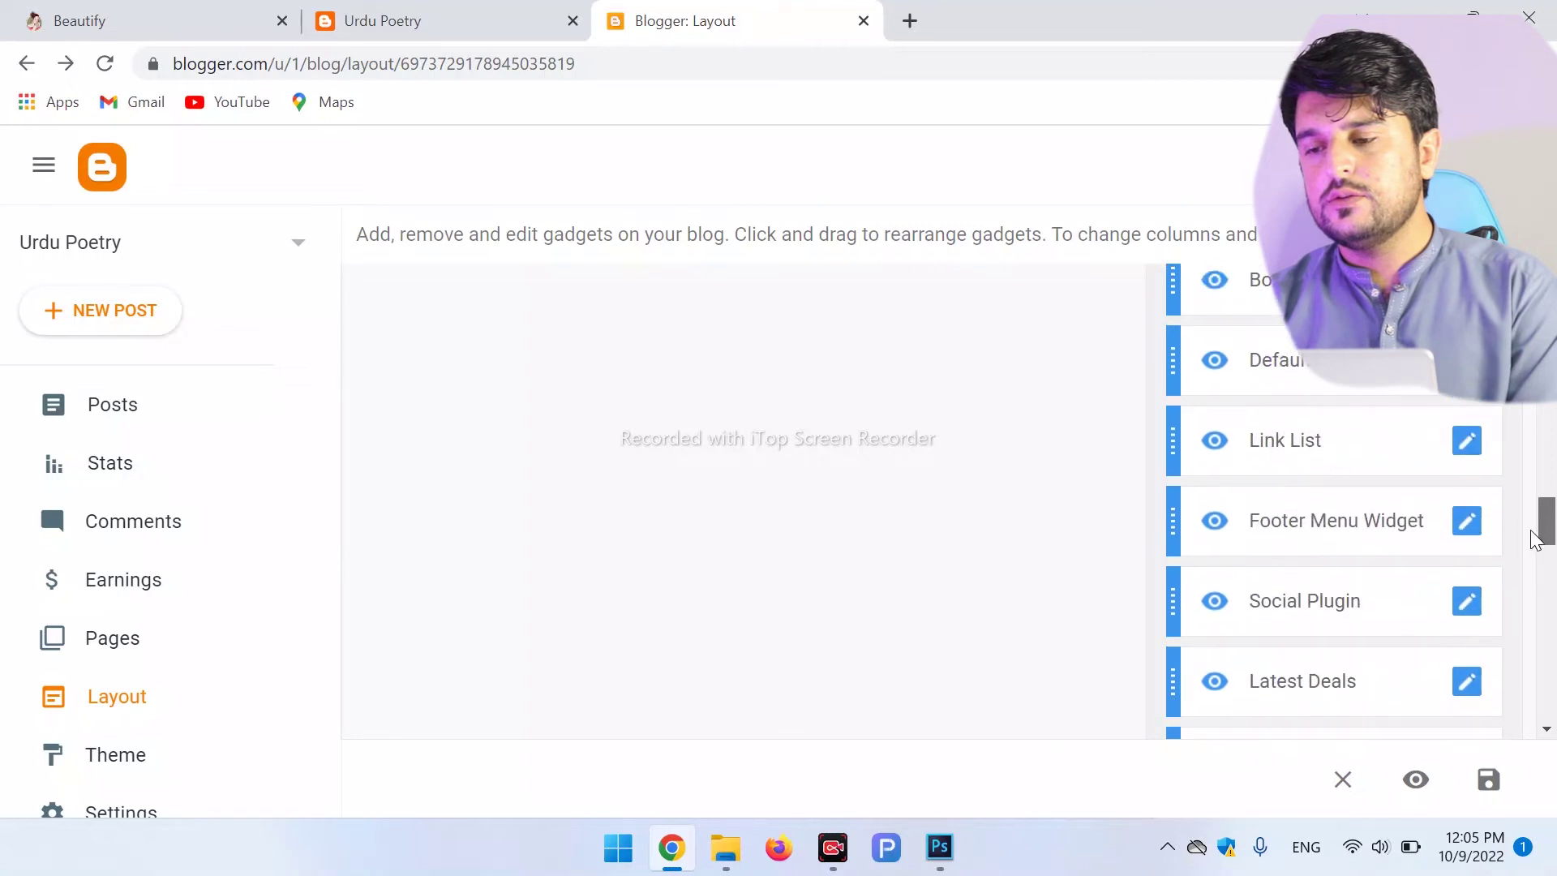
click(1464, 604)
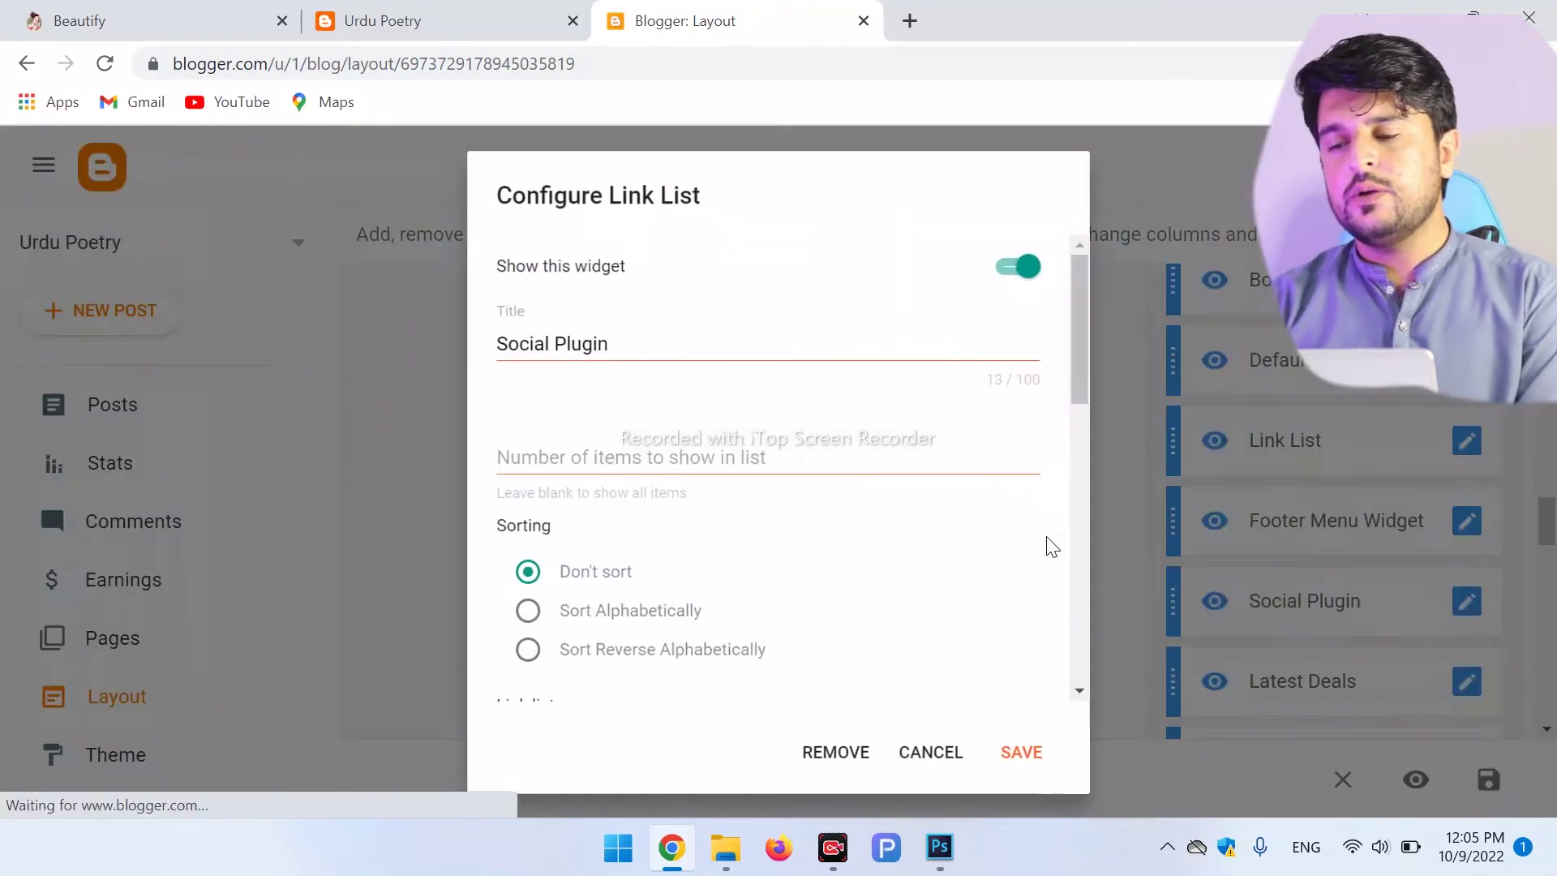
drag(1070, 298, 1074, 621)
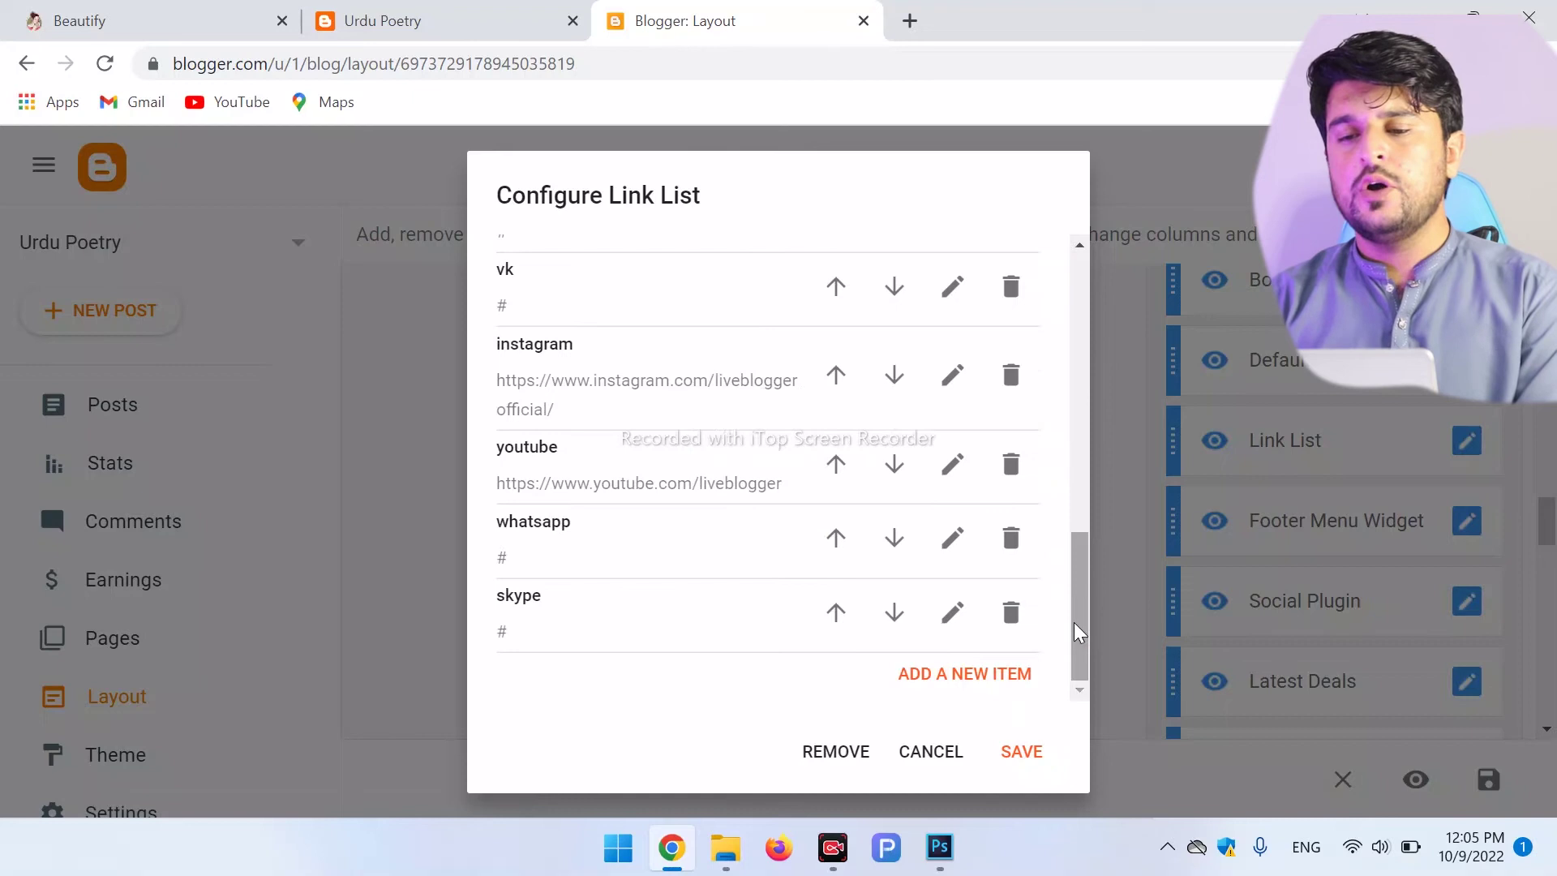
click(835, 752)
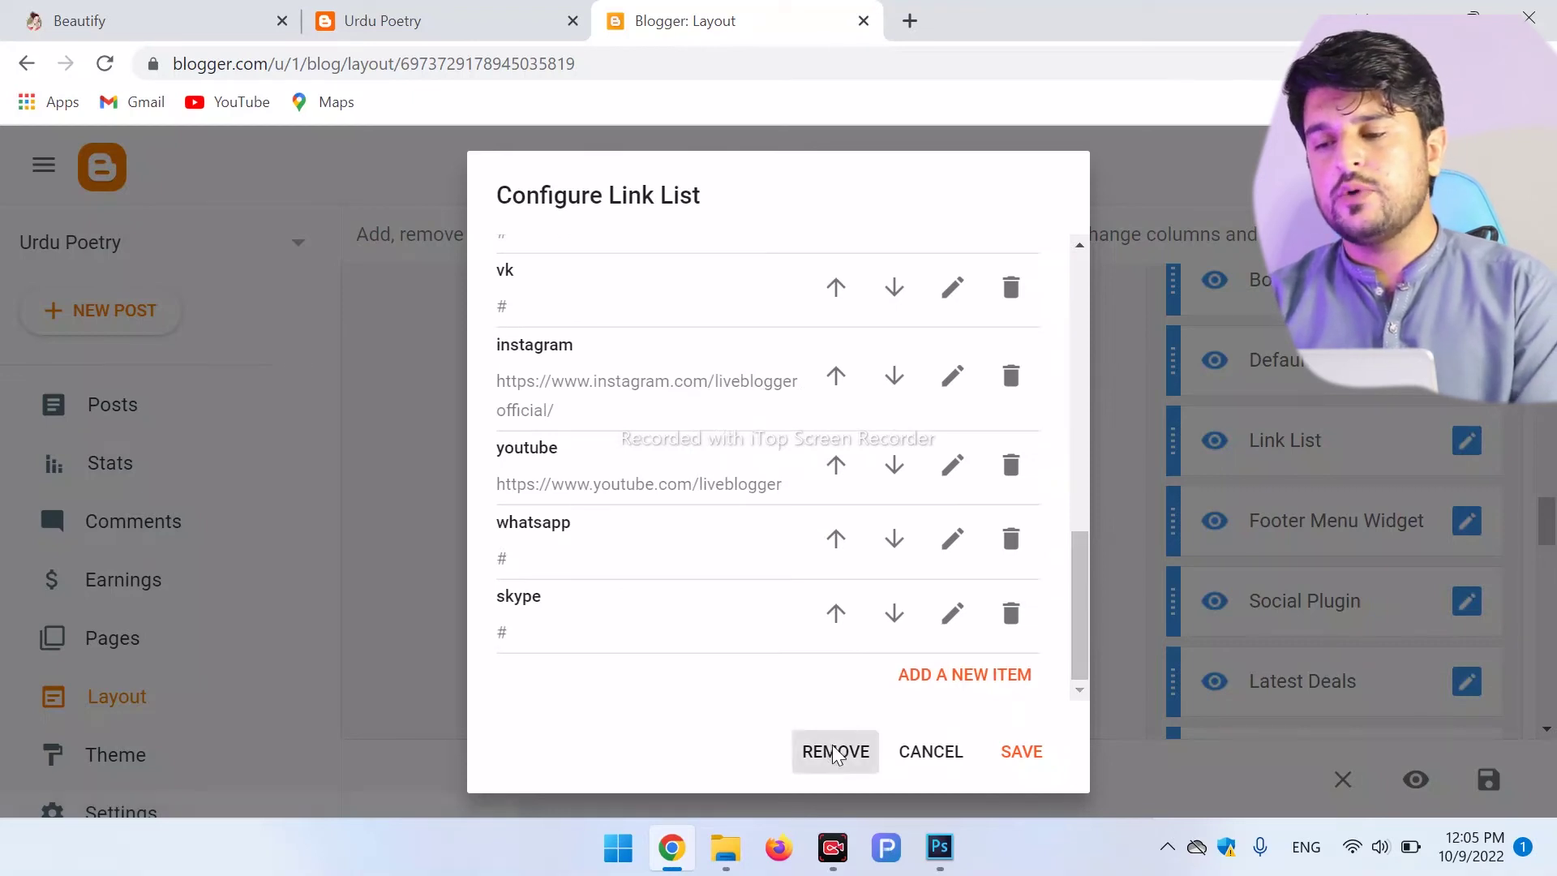
click(941, 543)
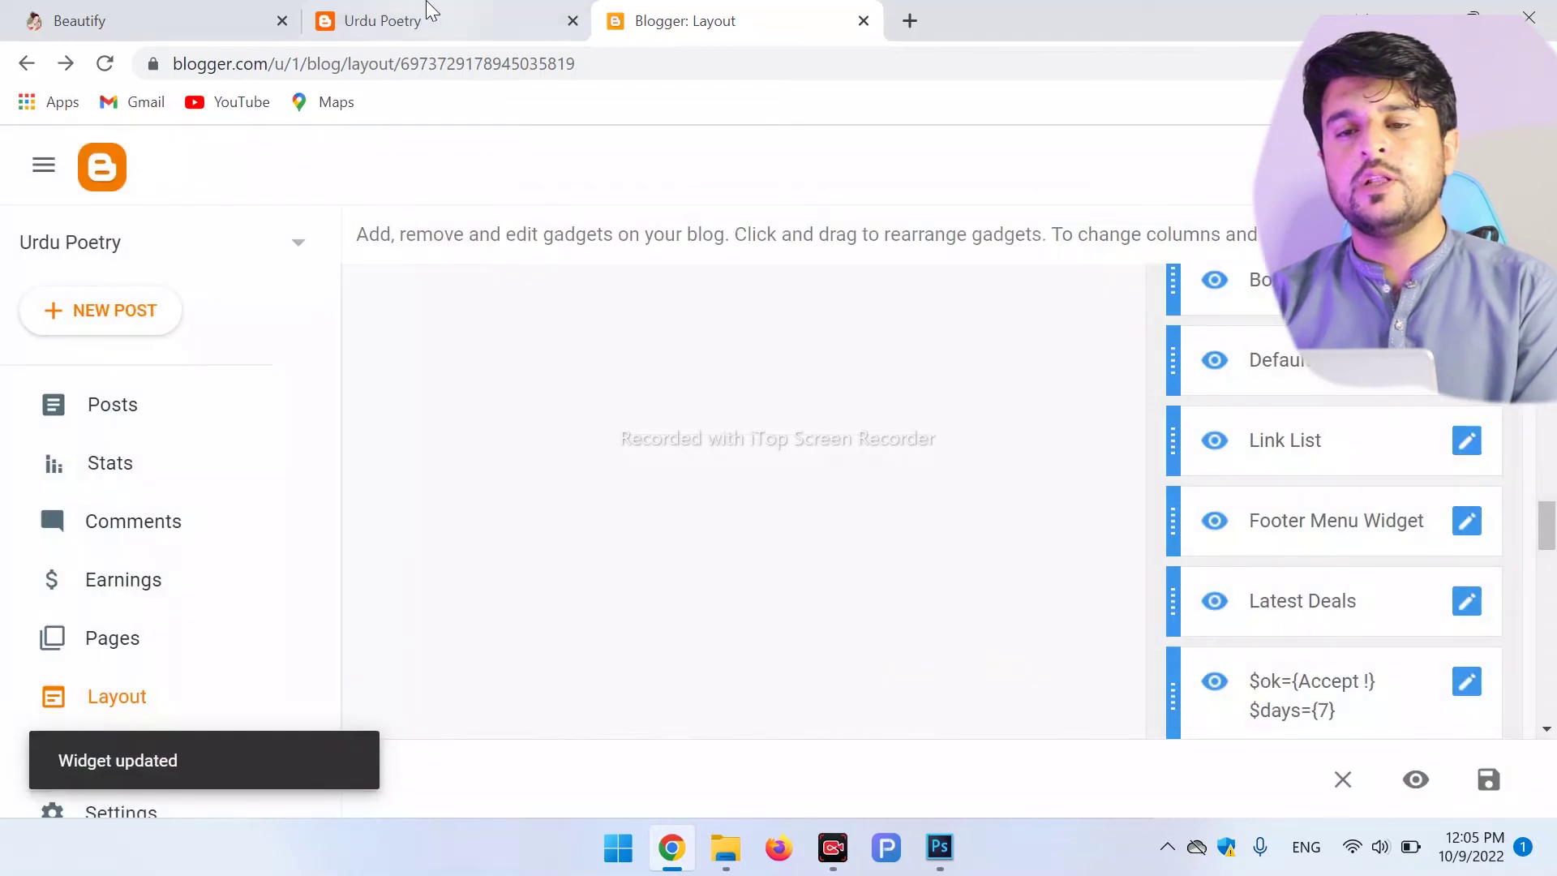
Step: Compare the live blog's lower sidebar with the Beautify demo blog's featured posts and Follow Us area
click(420, 13)
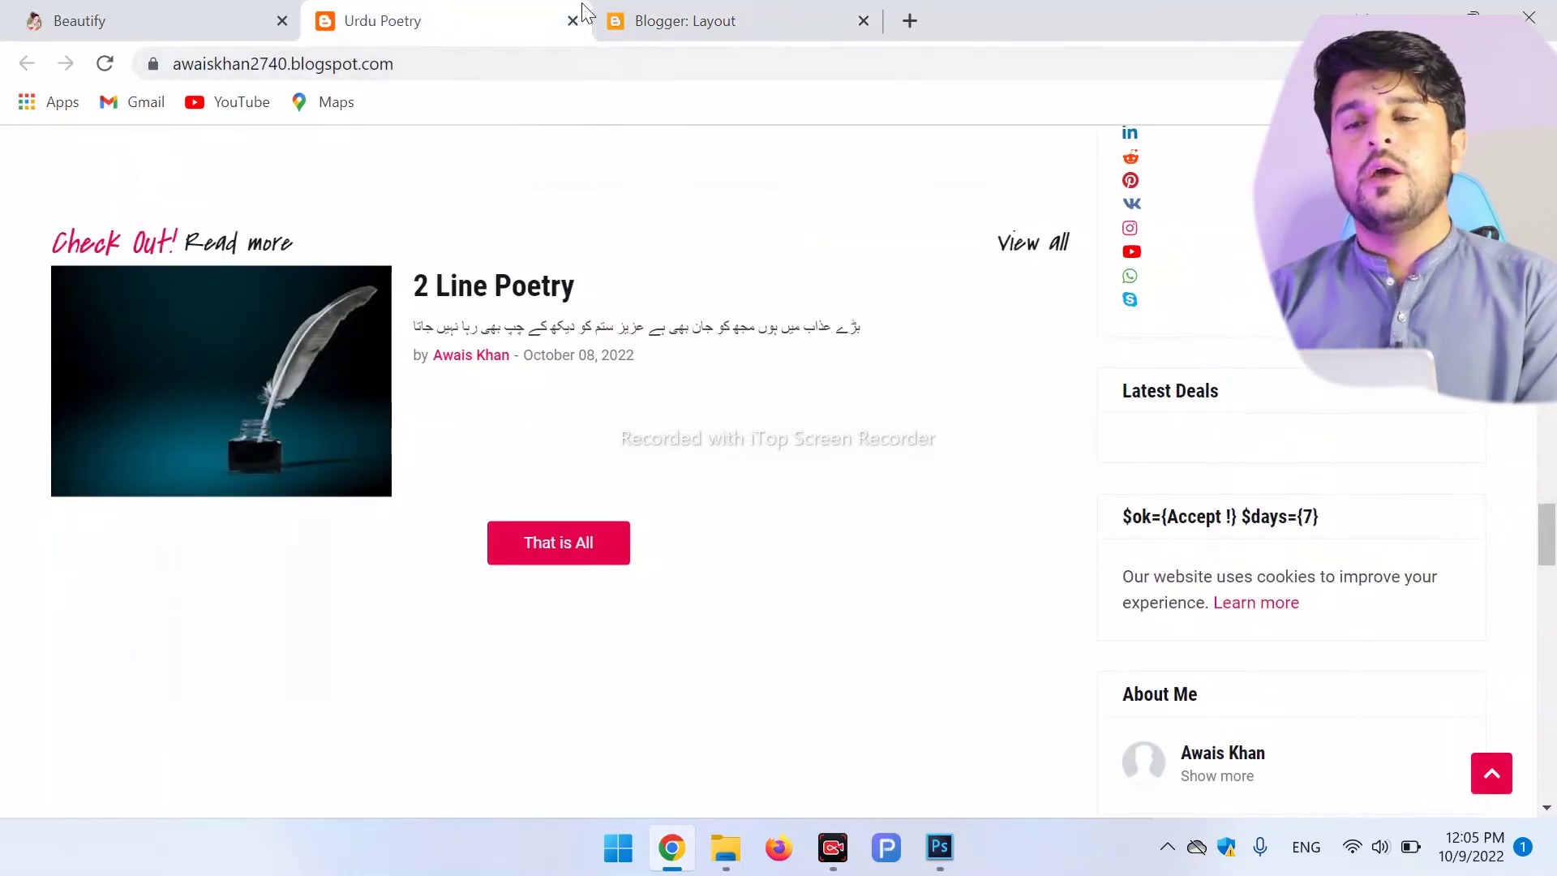
click(681, 15)
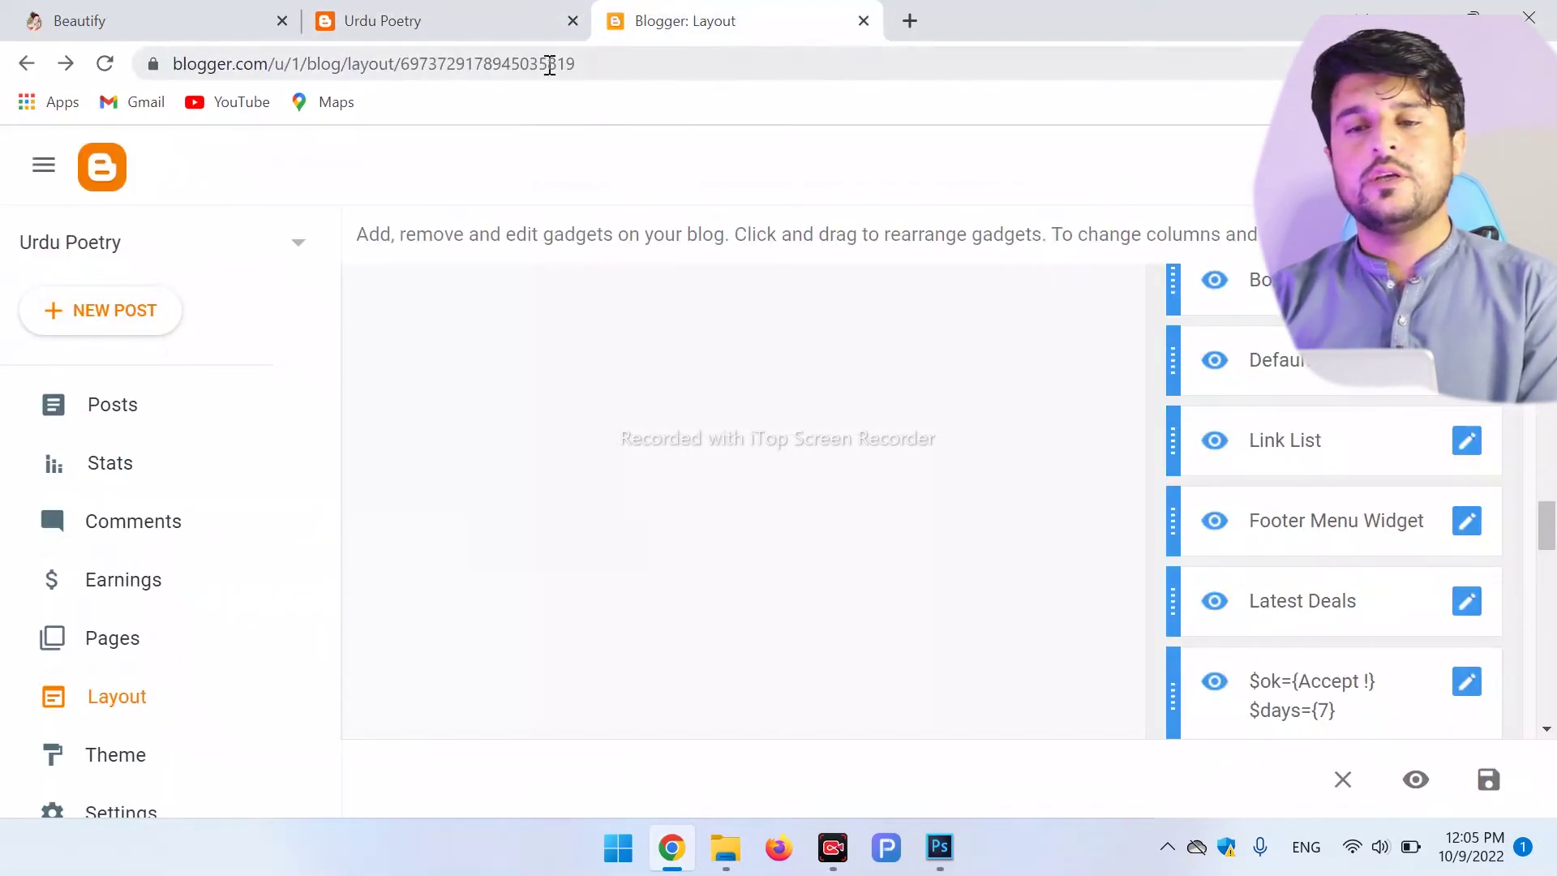
click(397, 10)
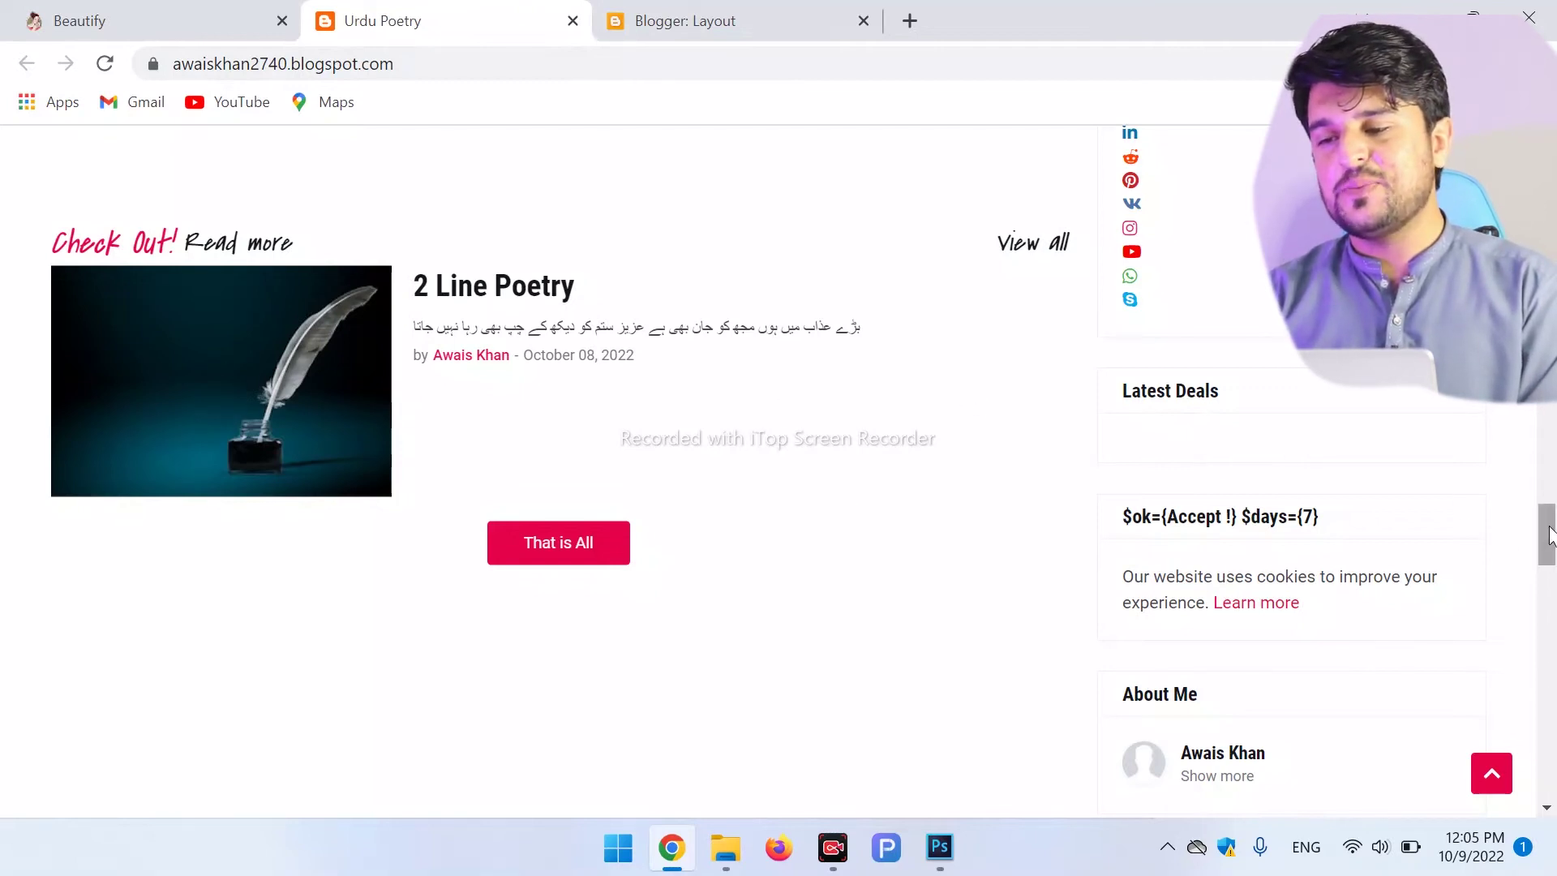
drag(1540, 541, 1540, 564)
click(91, 11)
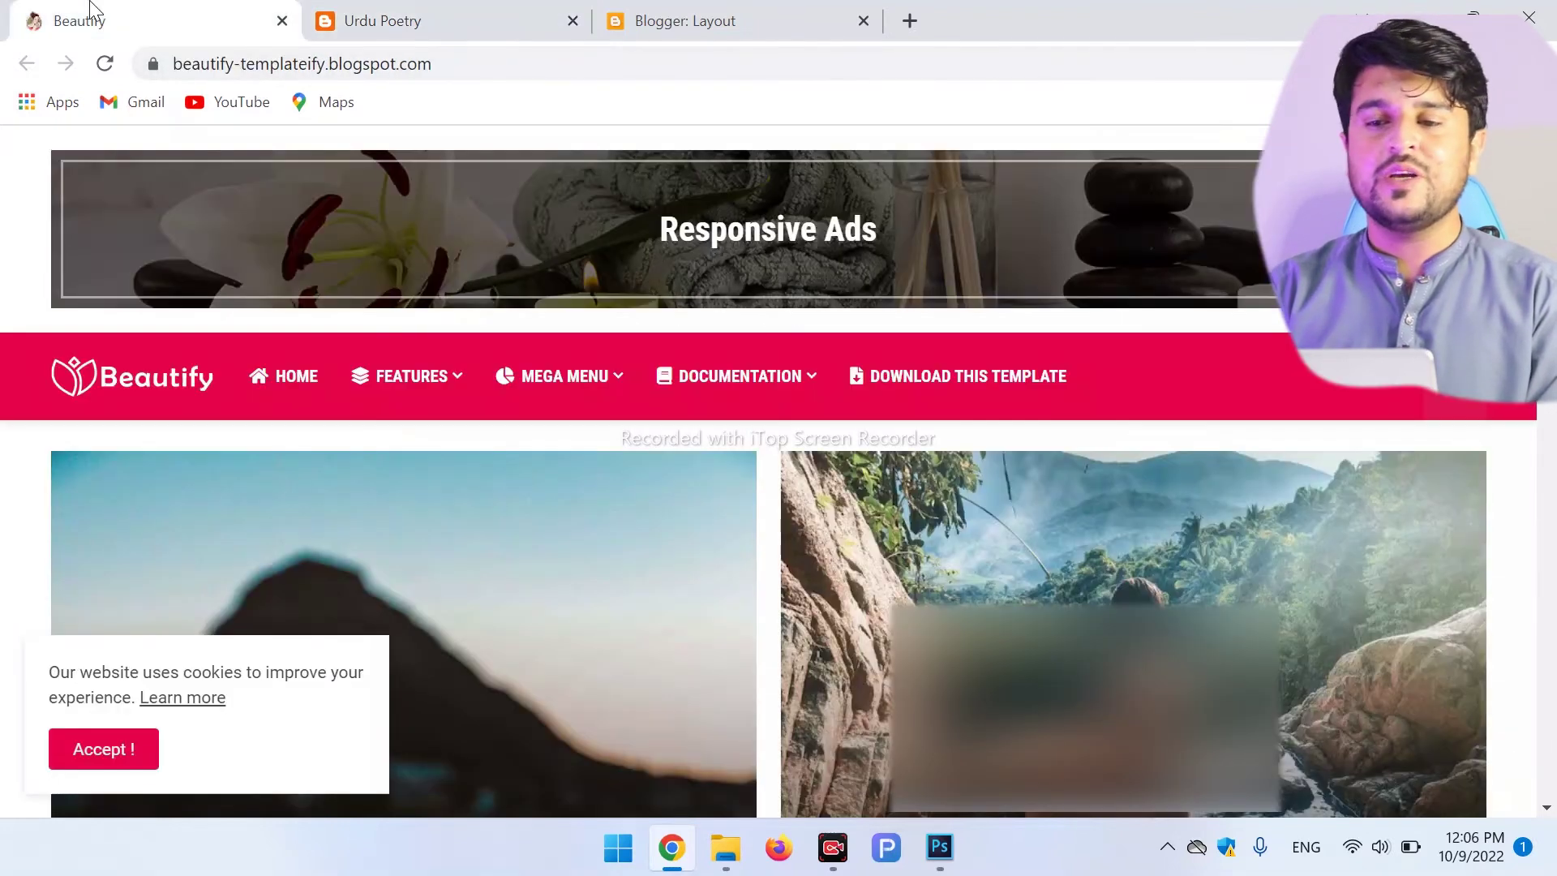
scroll(779, 470, down, 10)
scroll(779, 470, down, 8)
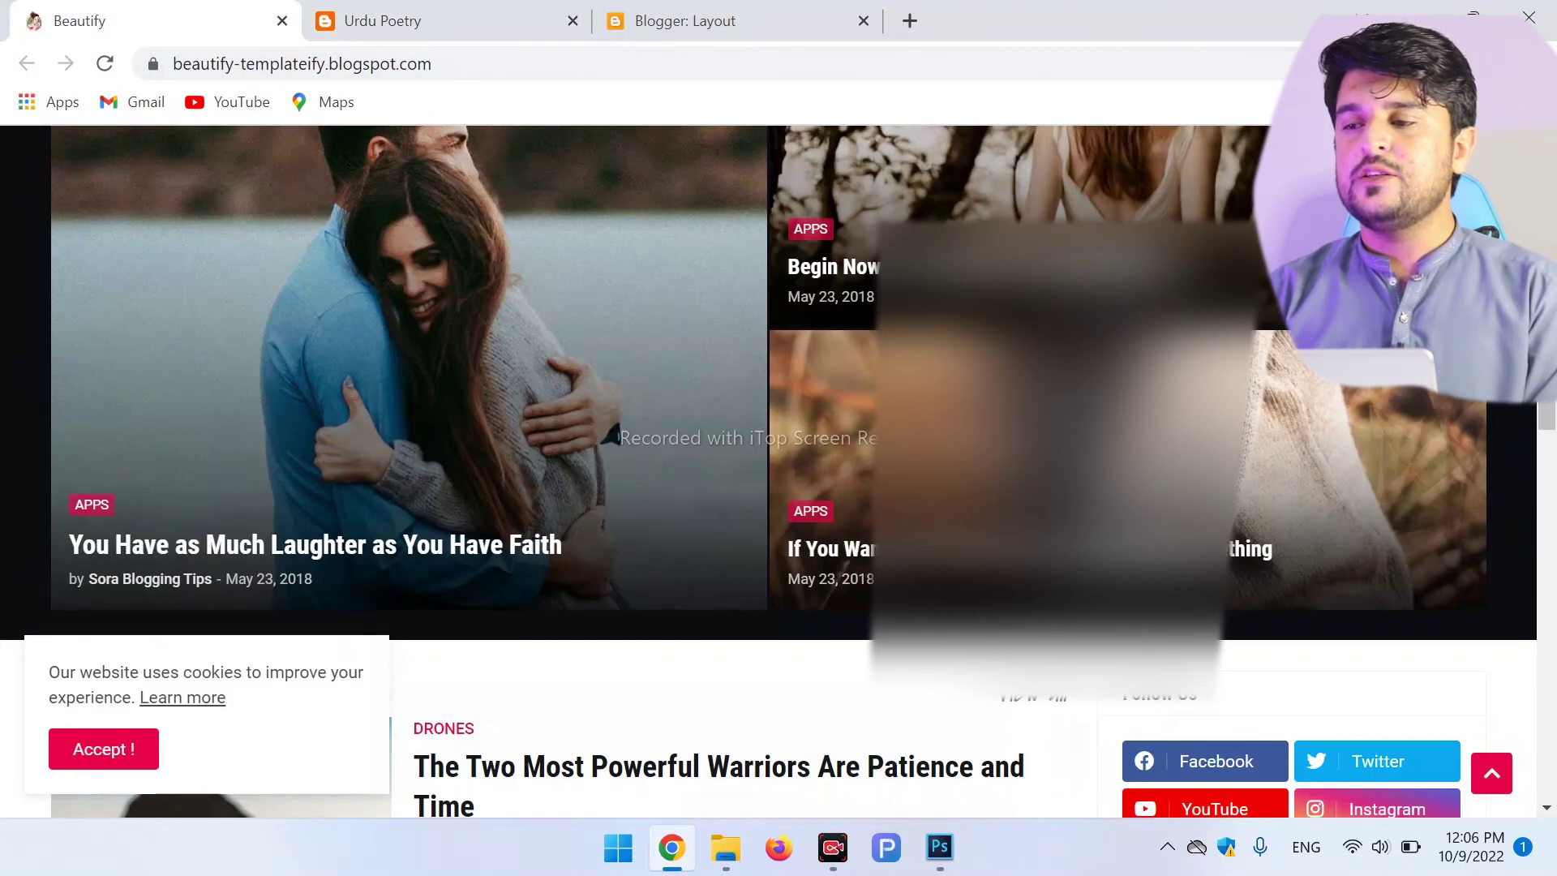
Step: Open the Footer Menu Widget in the sidebar layout and review its Home, About and Contact Us links
click(633, 19)
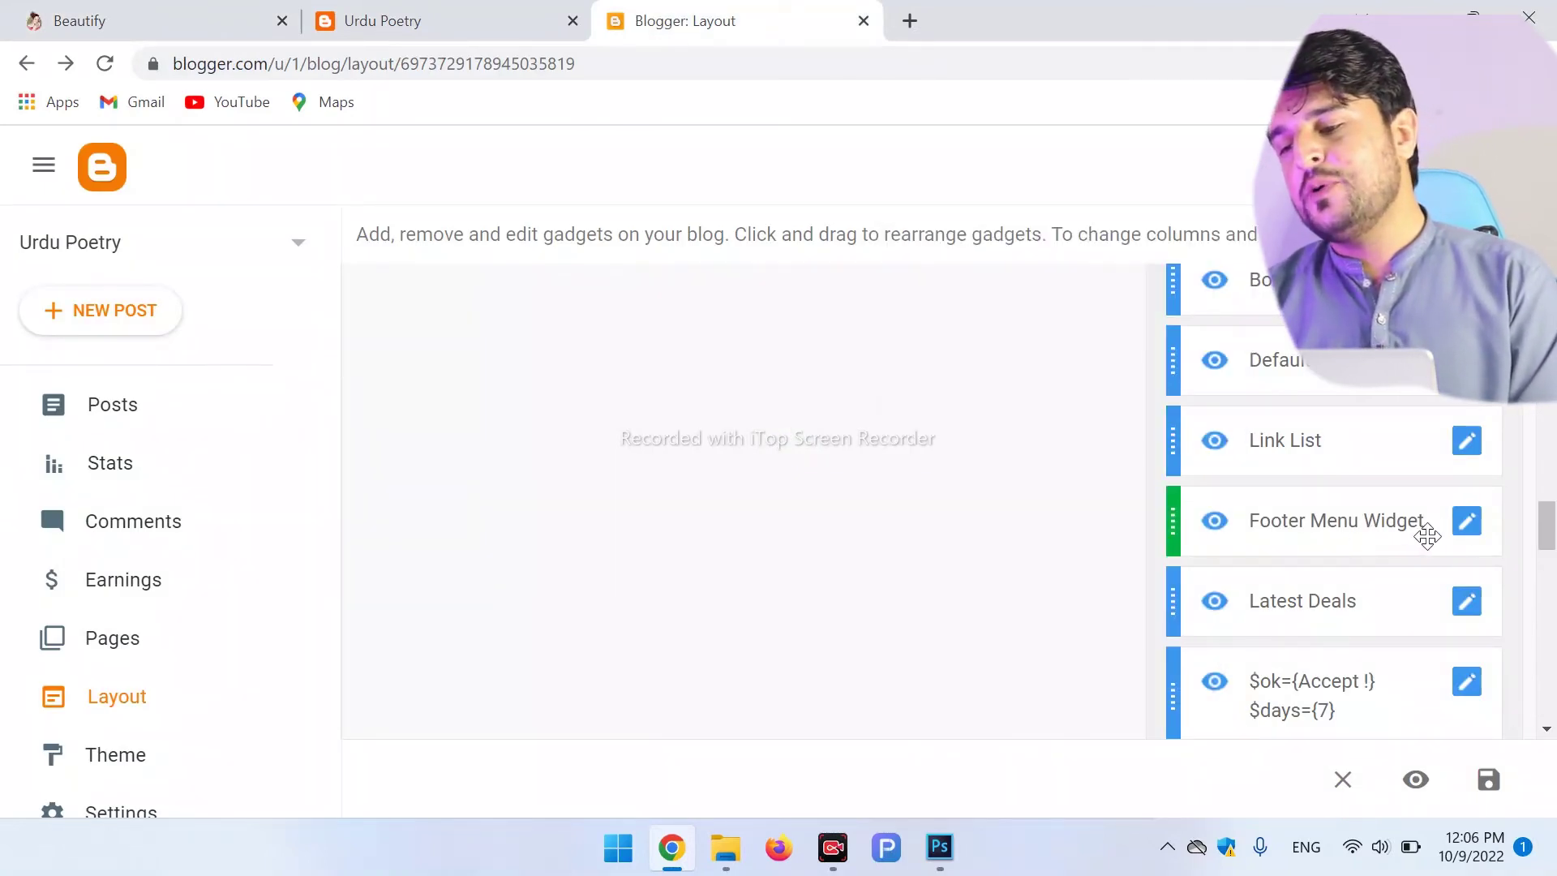
click(1459, 533)
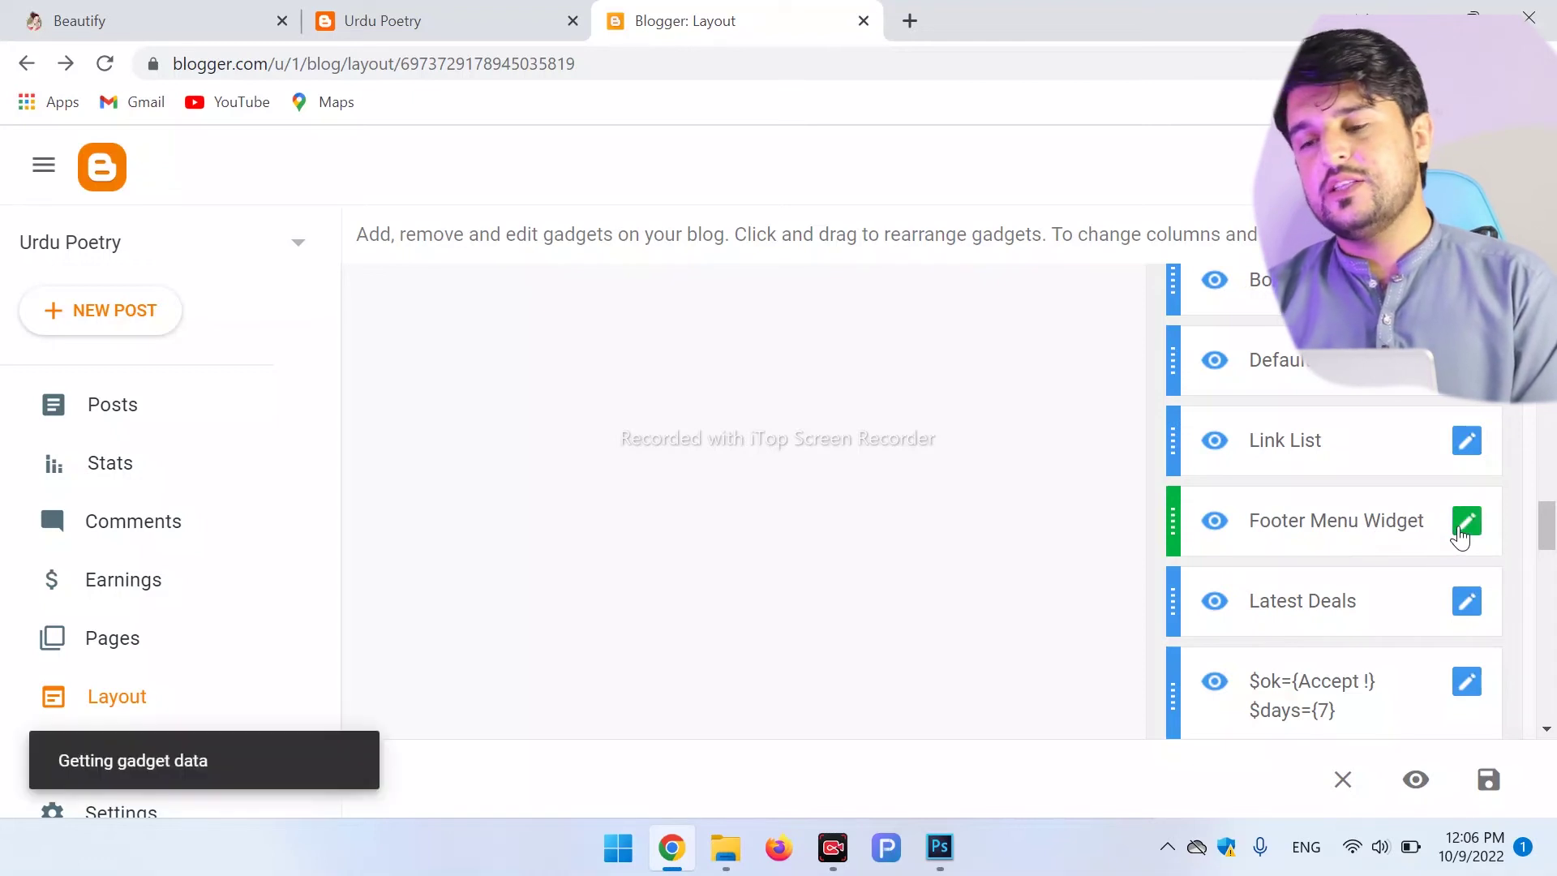
drag(1075, 361, 1094, 583)
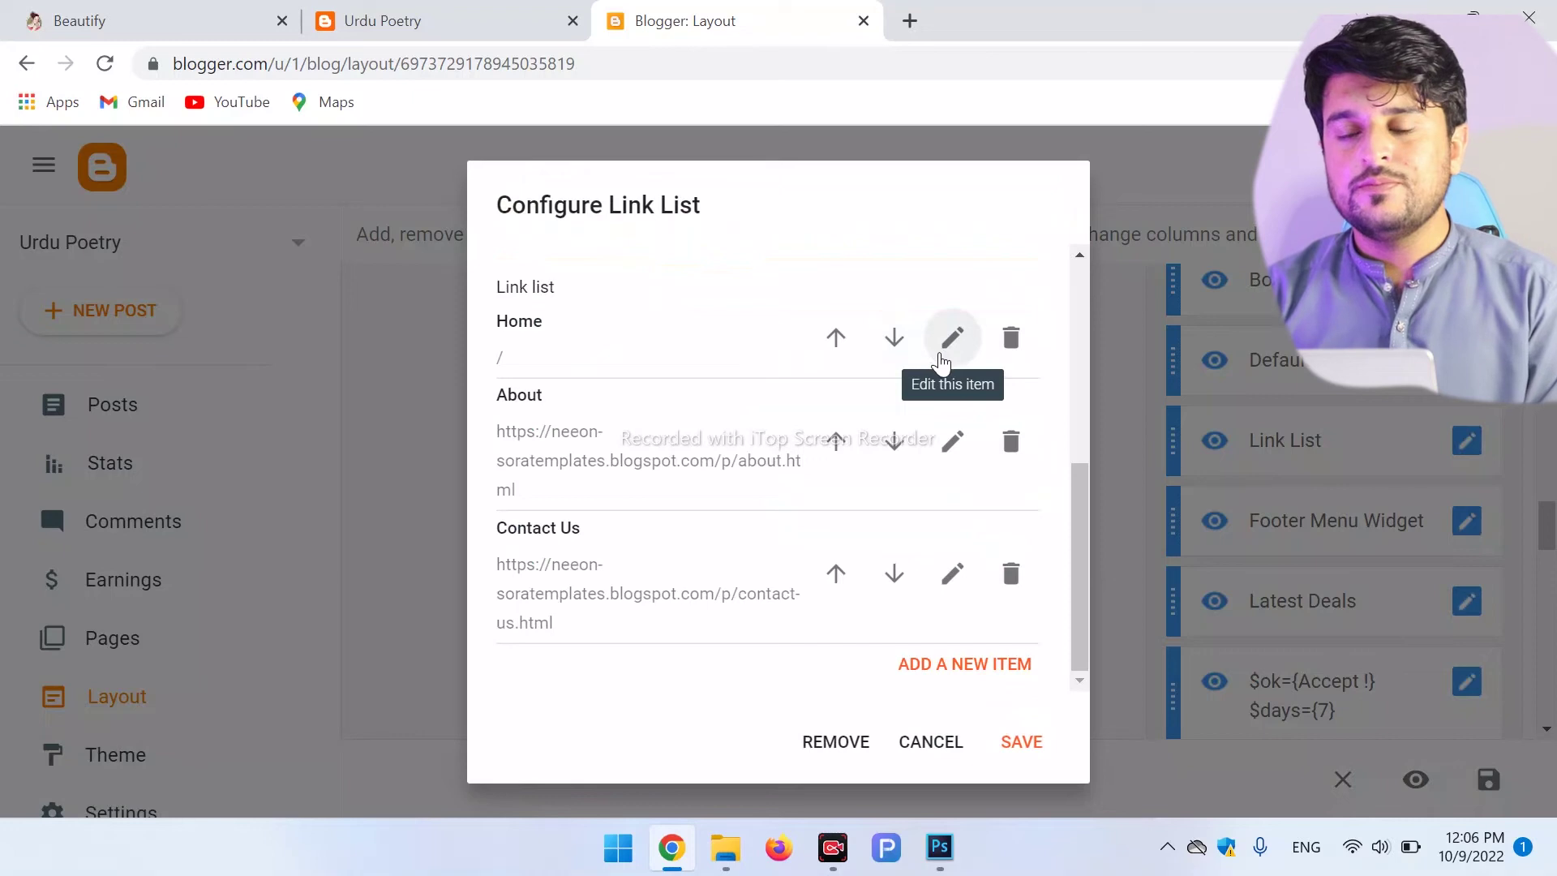
Step: Examine the live blog's footer links, look through the demo page behind About Us, and return to the blog
click(427, 15)
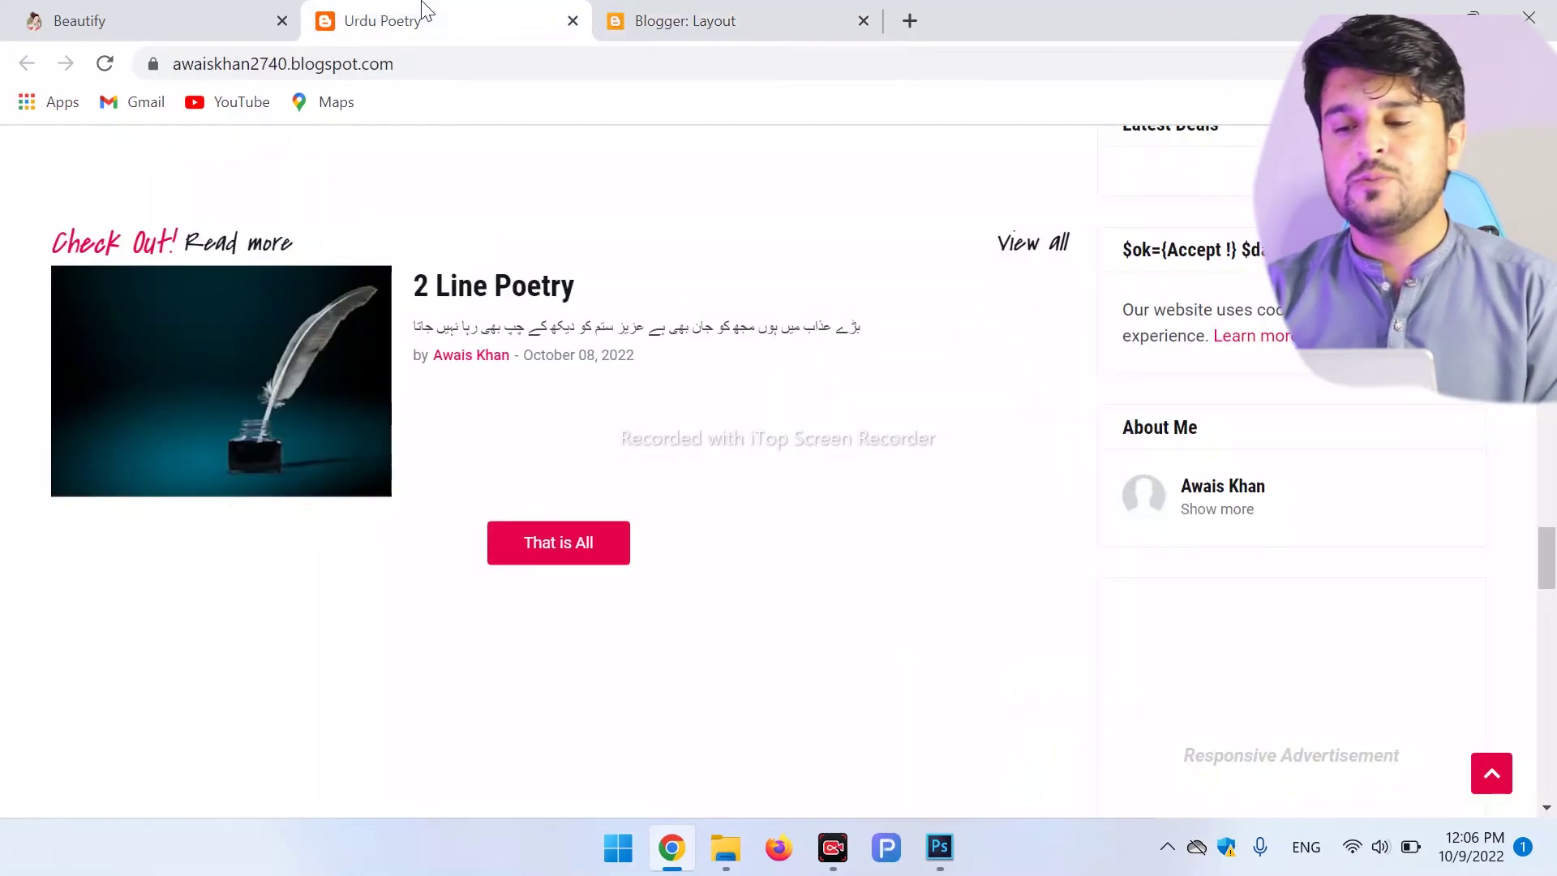
drag(1546, 559, 1550, 771)
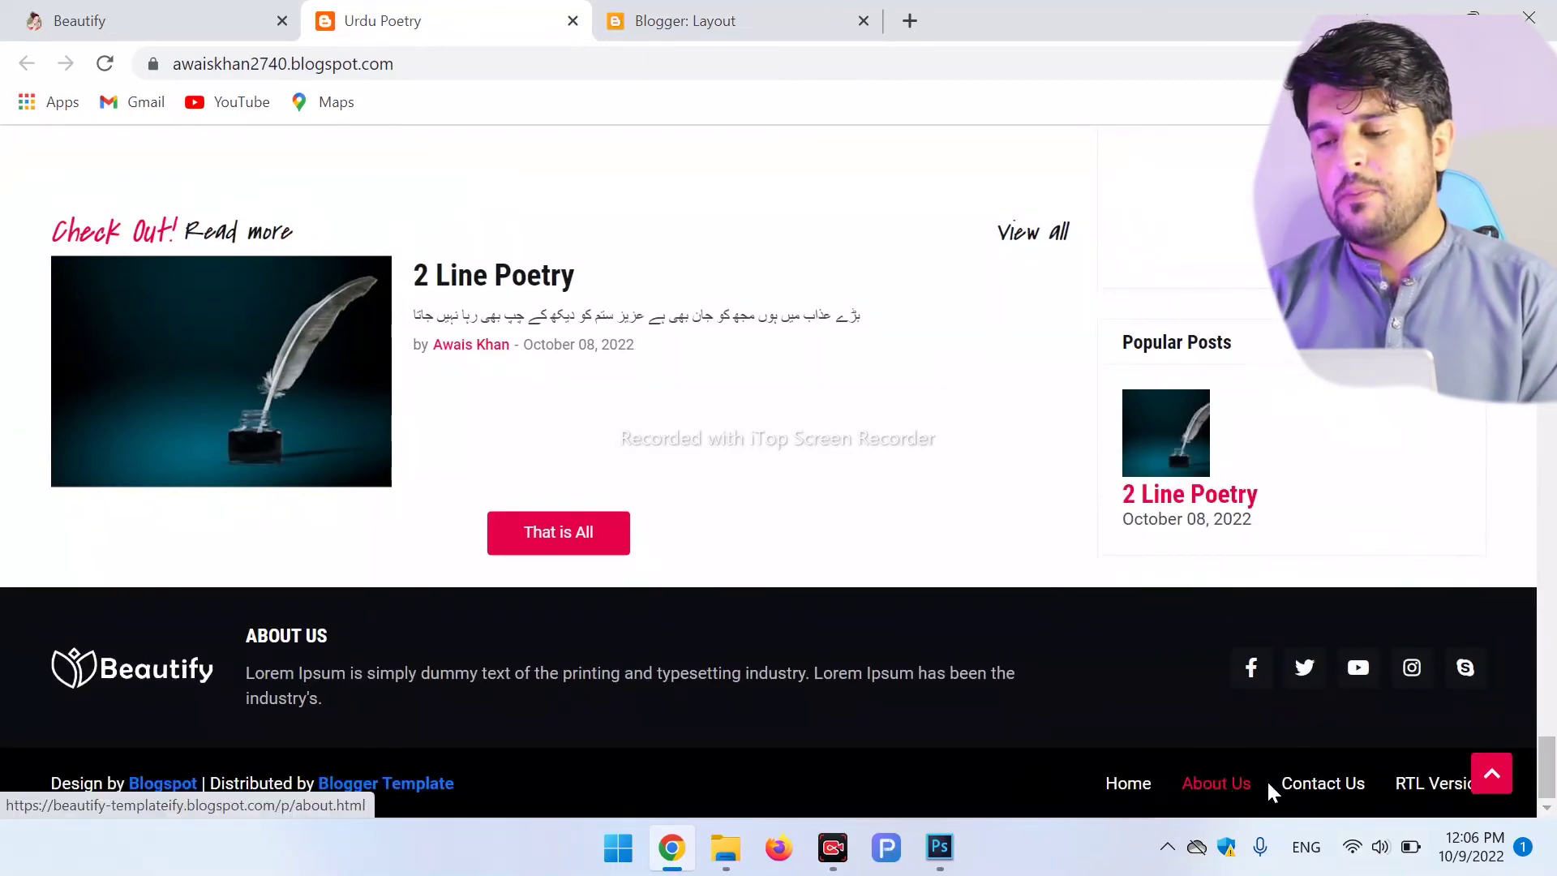
click(1216, 784)
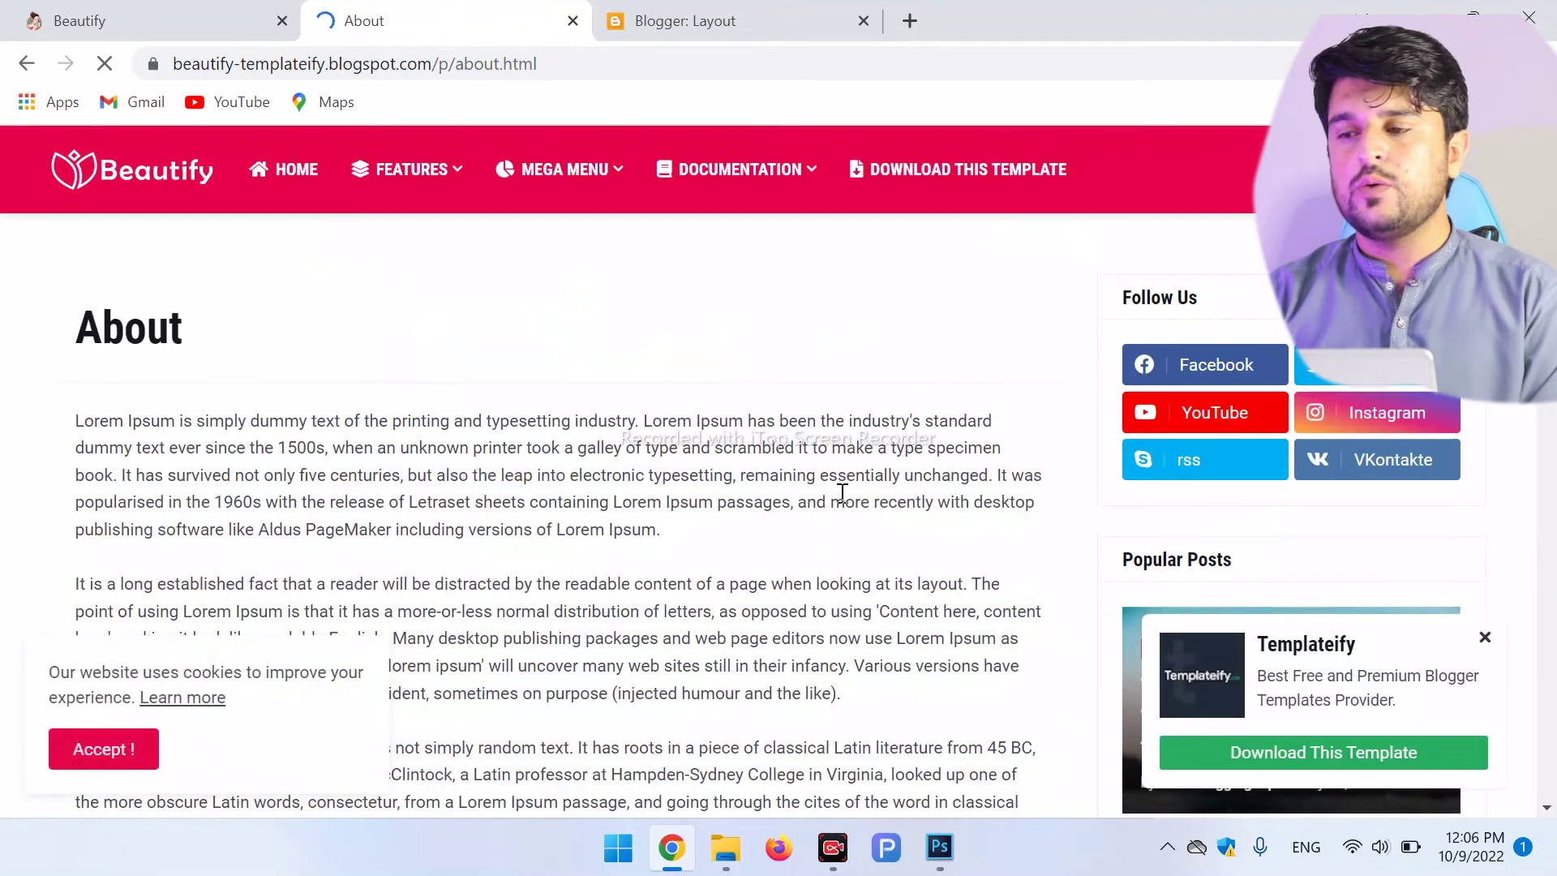
scroll(568, 487, down, 5)
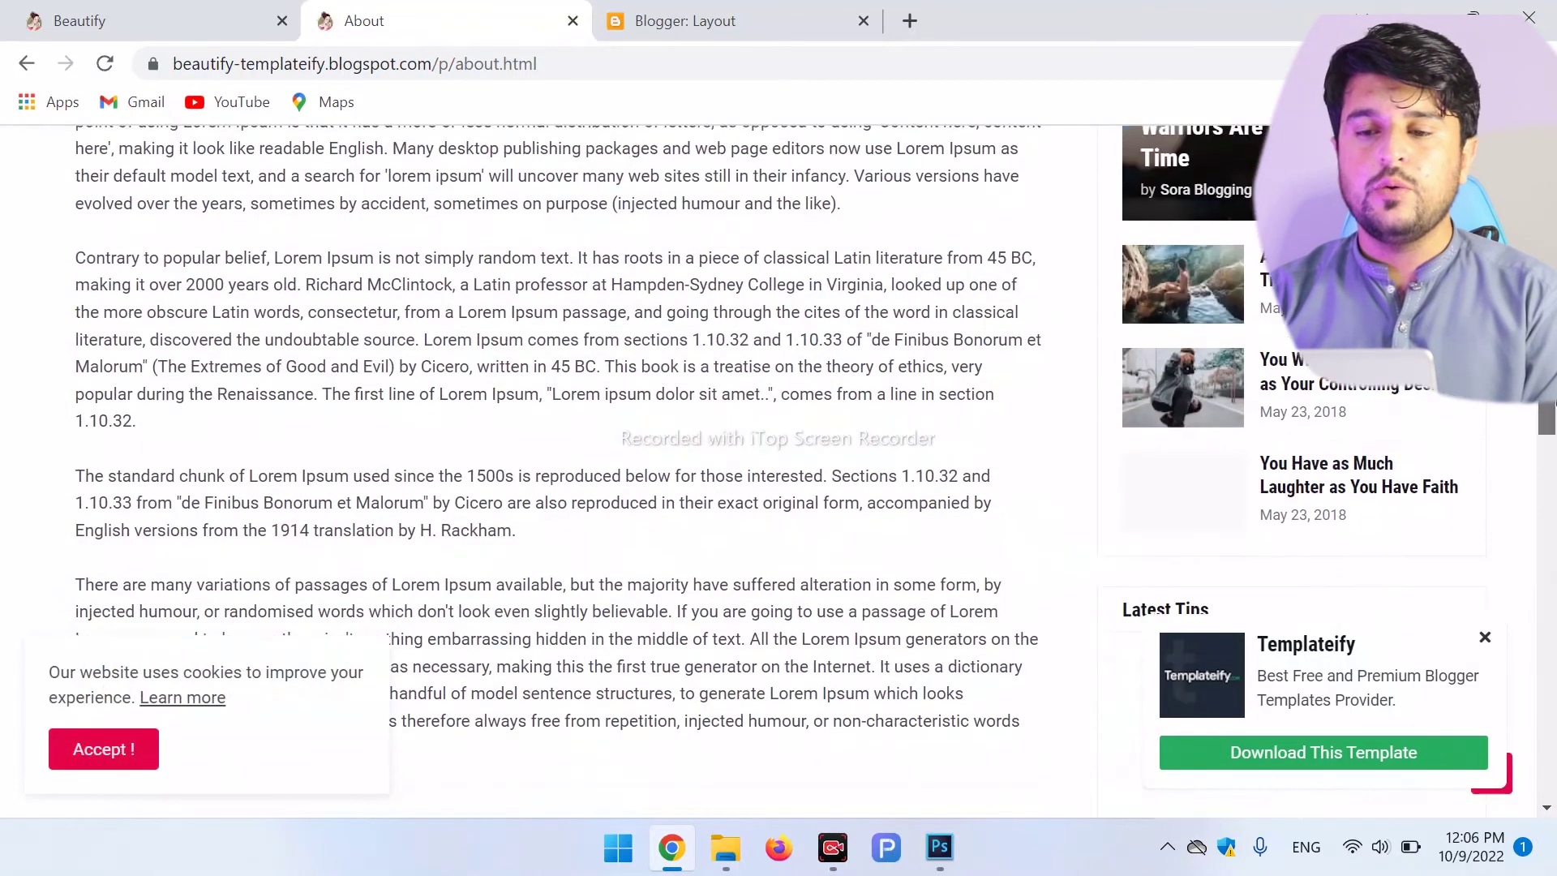
scroll(568, 486, up, 5)
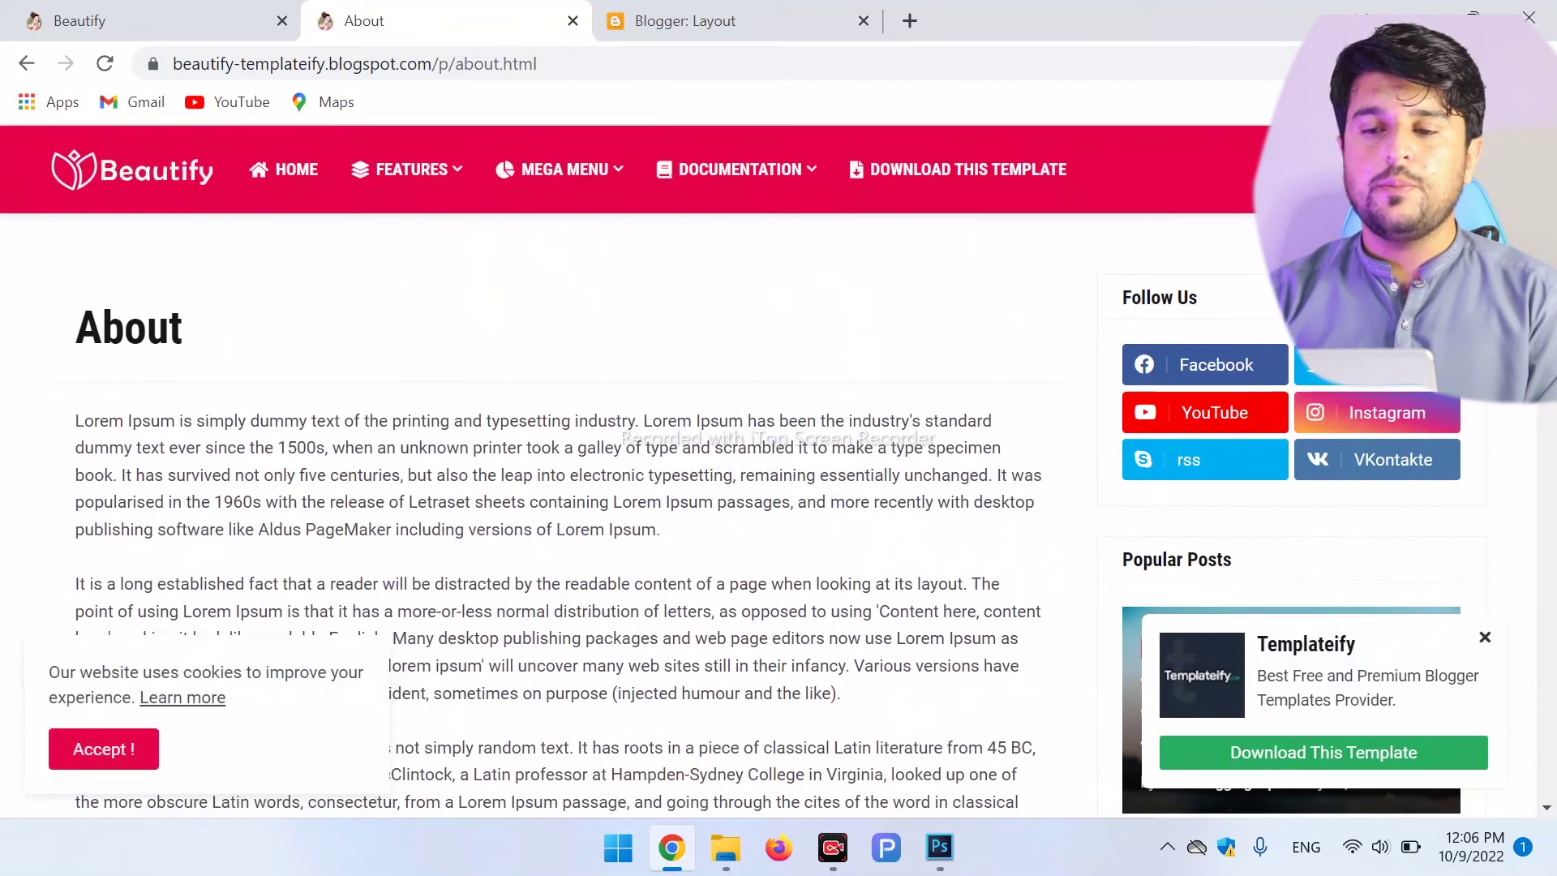
click(27, 63)
Step: Inspect the site URLs of the About and Contact Us links in the Footer Menu Widget without saving changes
click(660, 7)
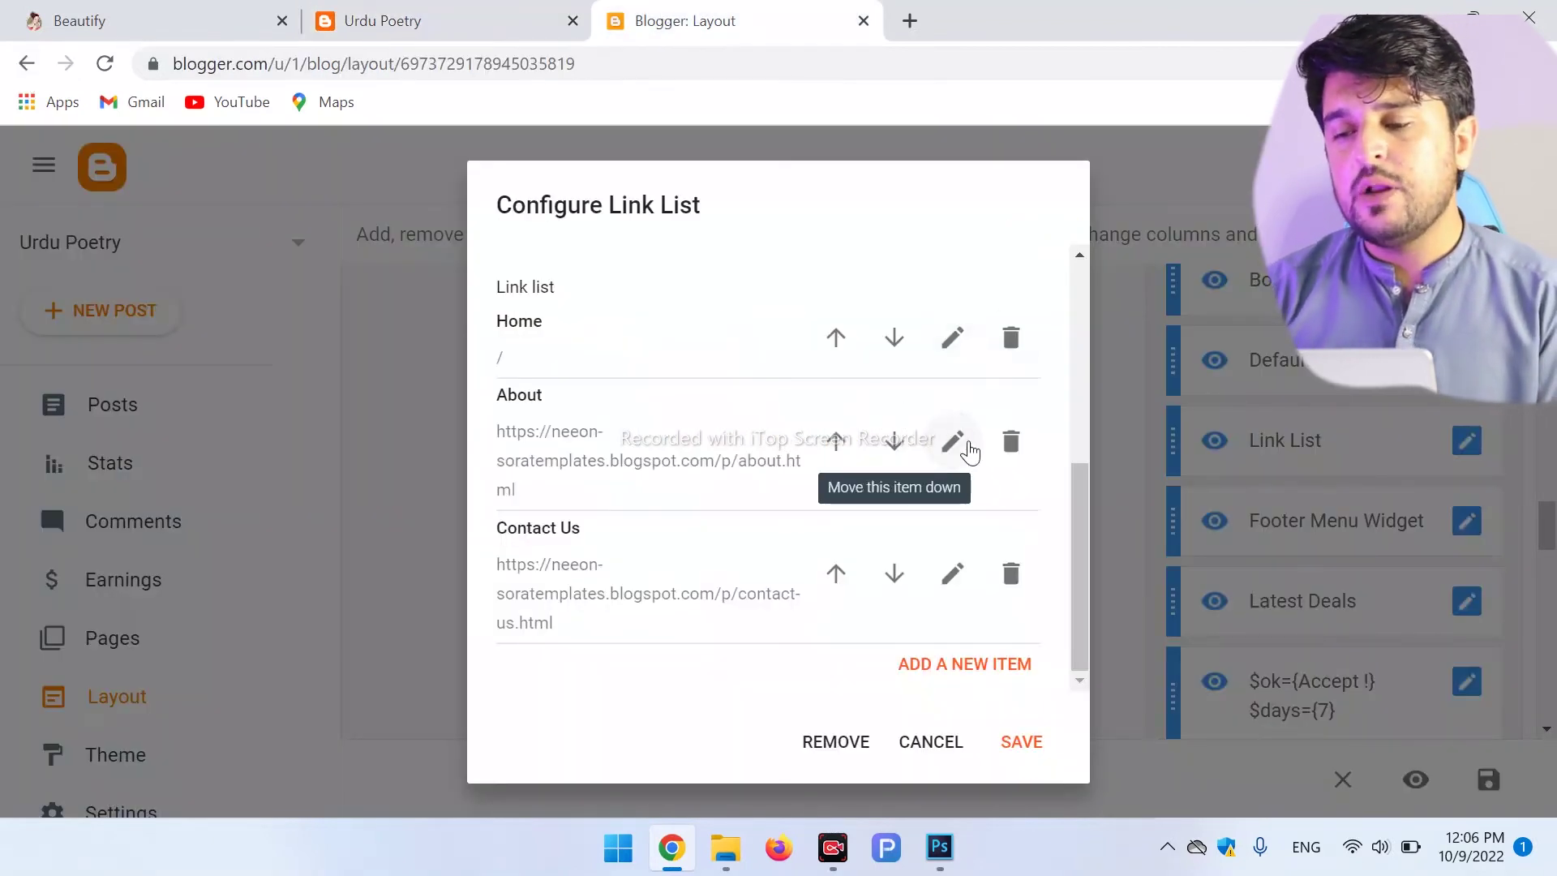
click(952, 442)
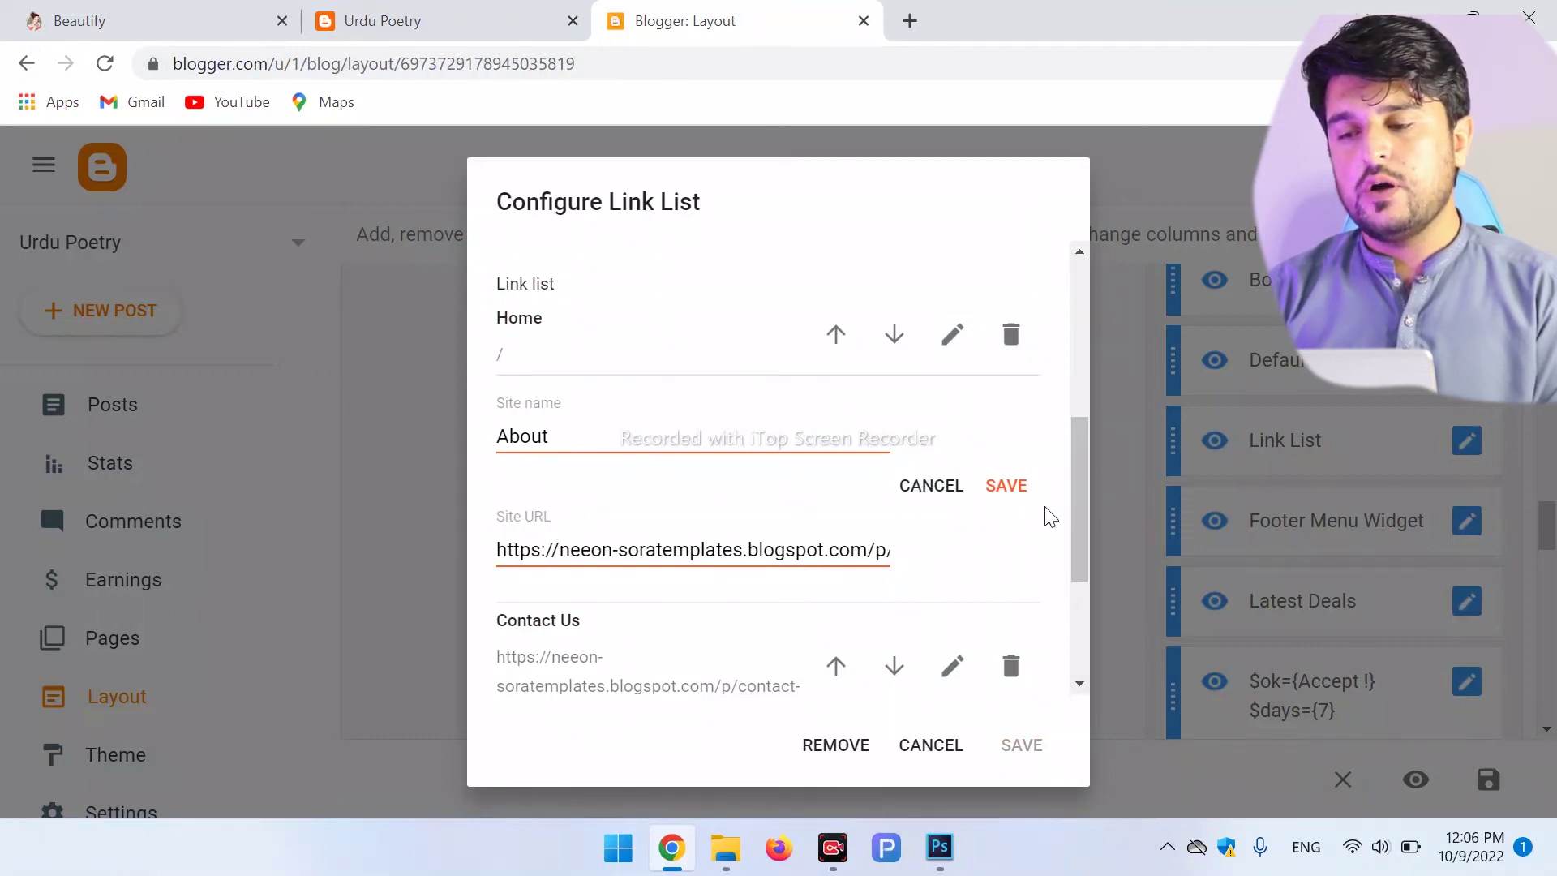
drag(1079, 510, 1080, 579)
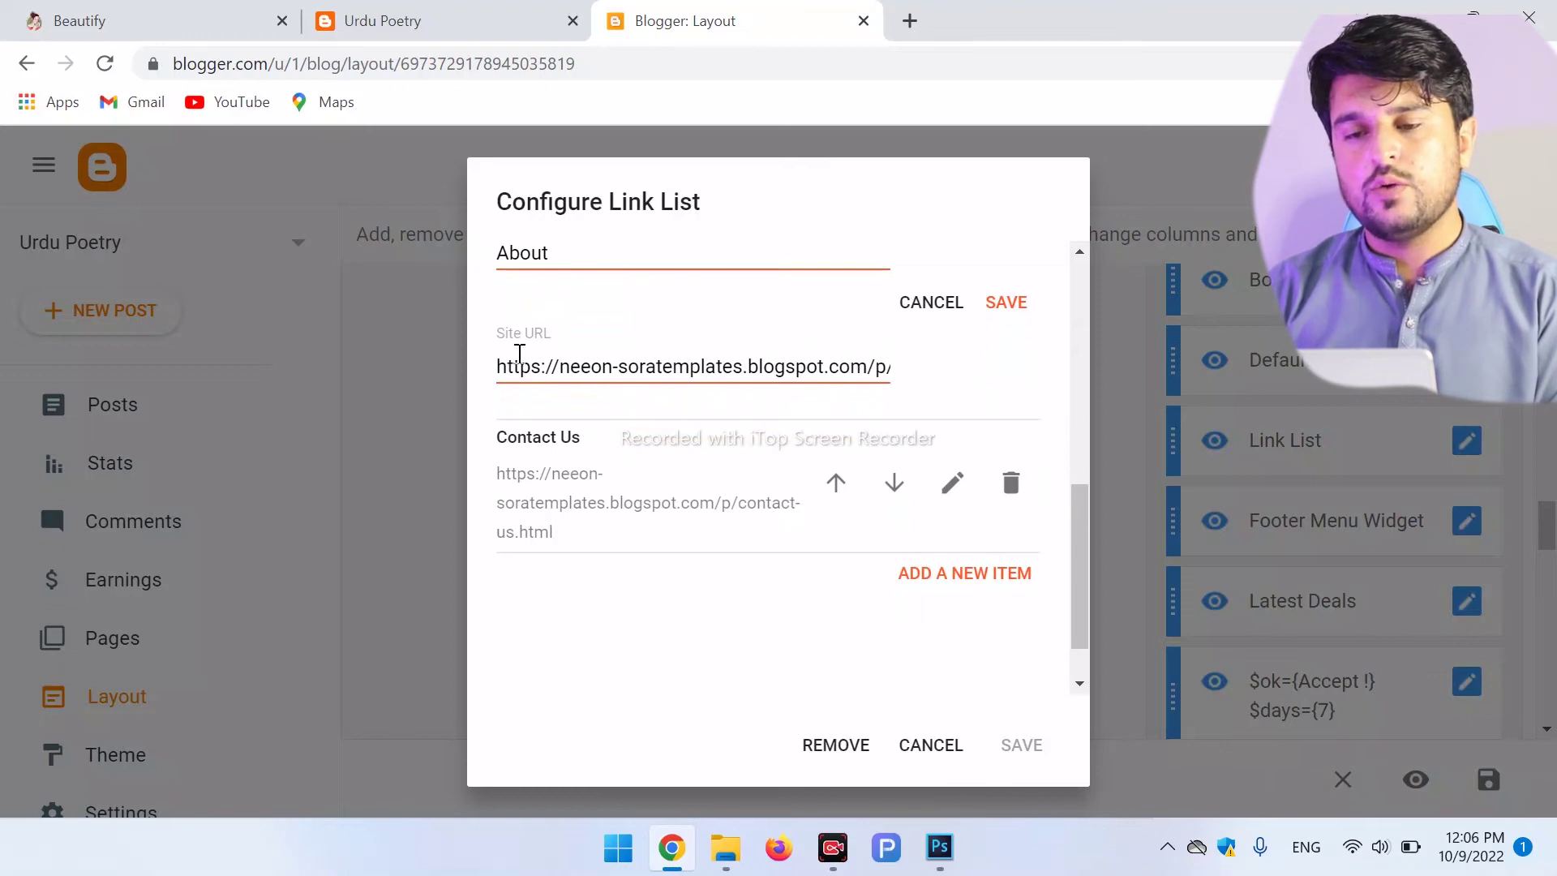
drag(502, 366, 983, 347)
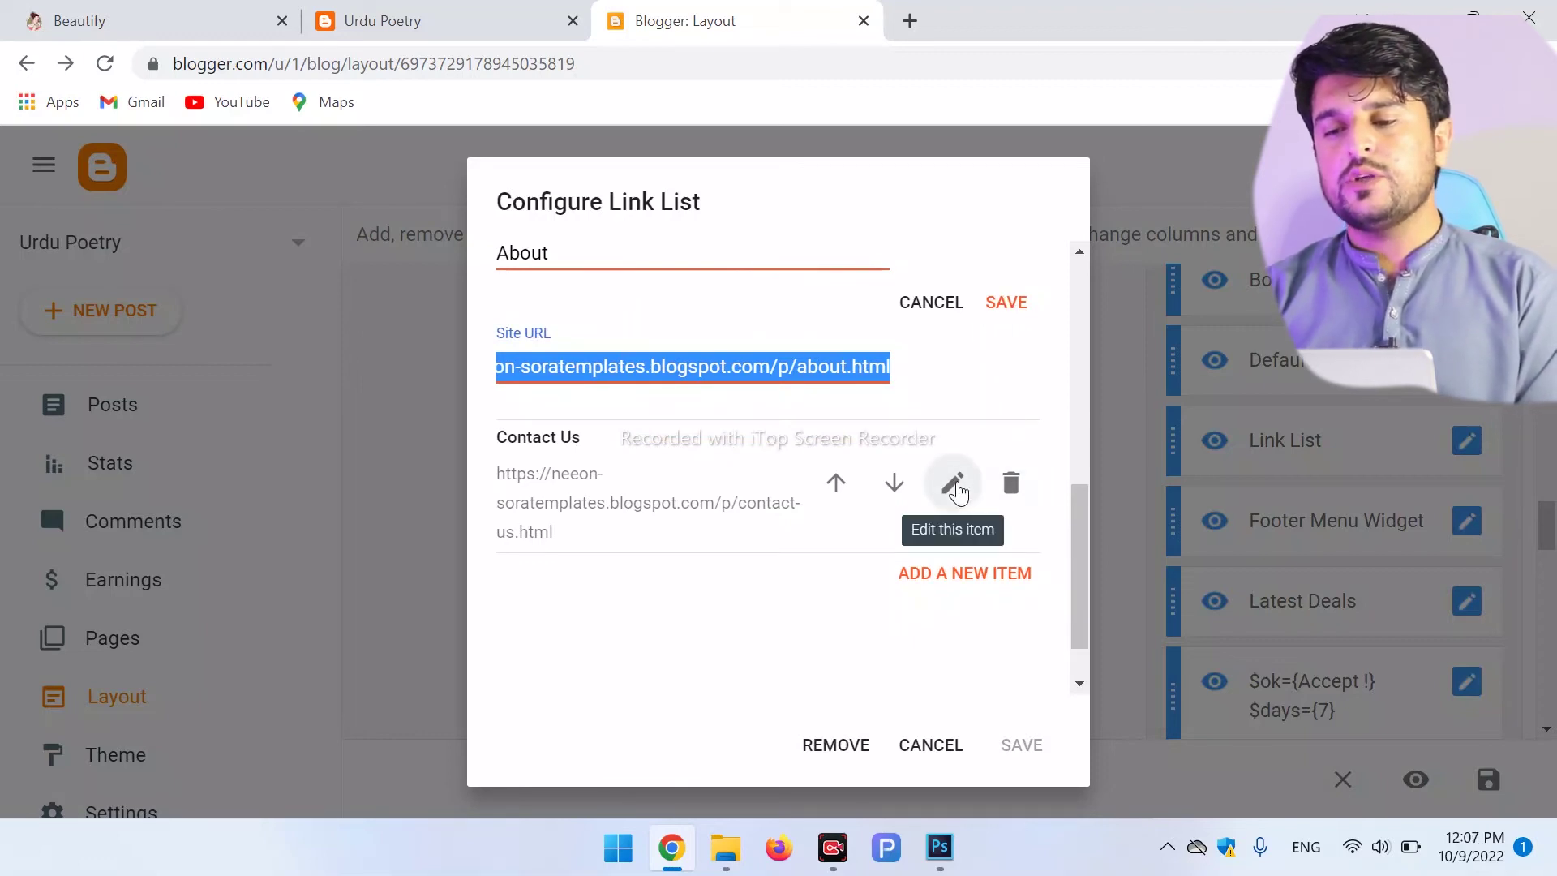
click(953, 485)
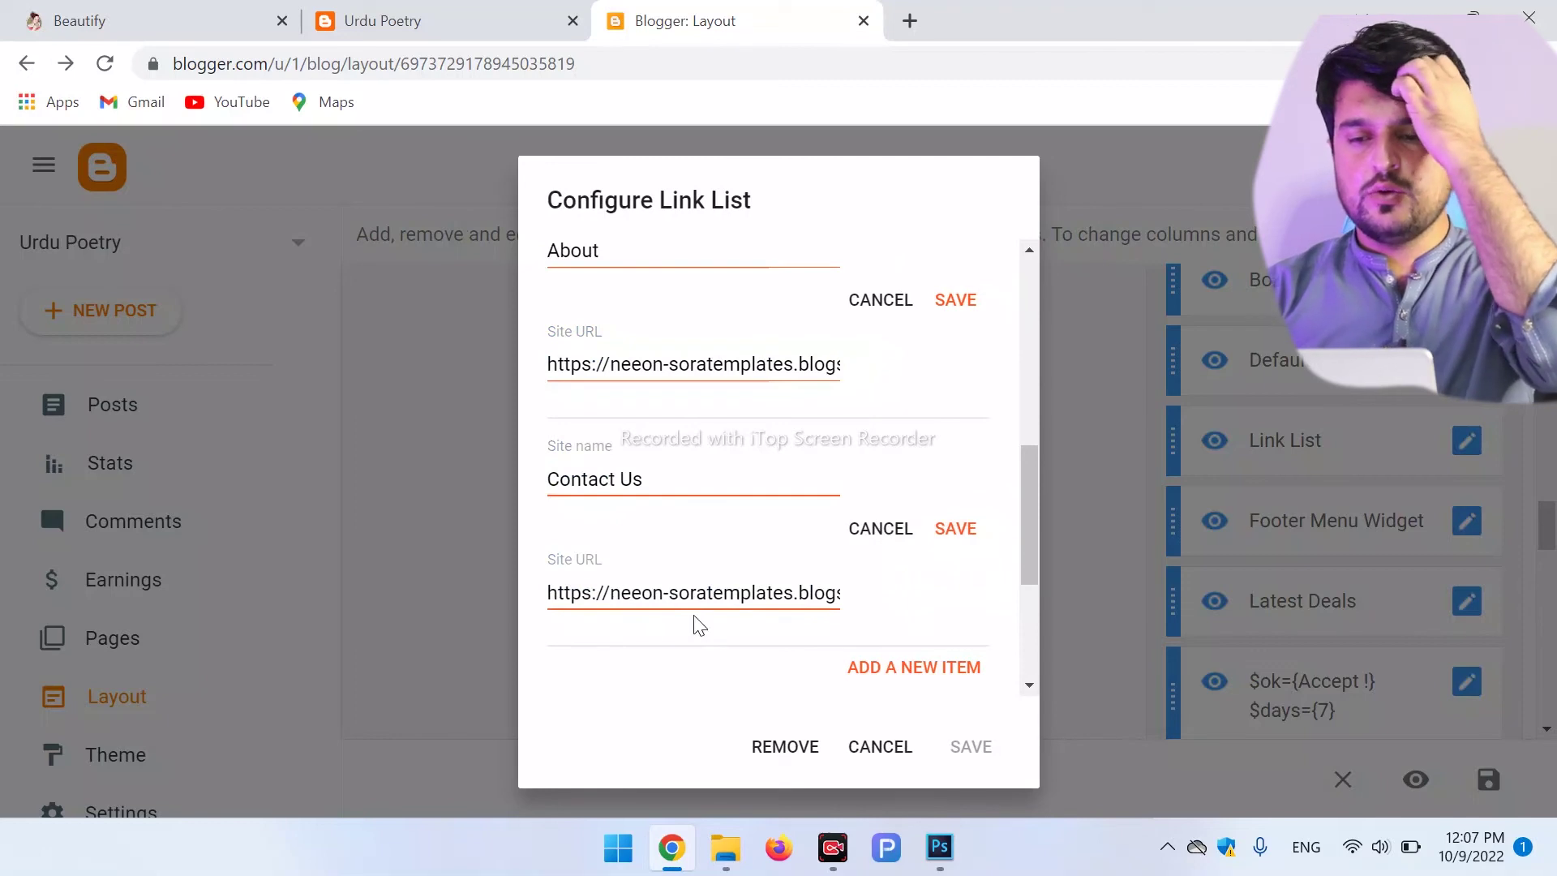
drag(559, 591, 1034, 669)
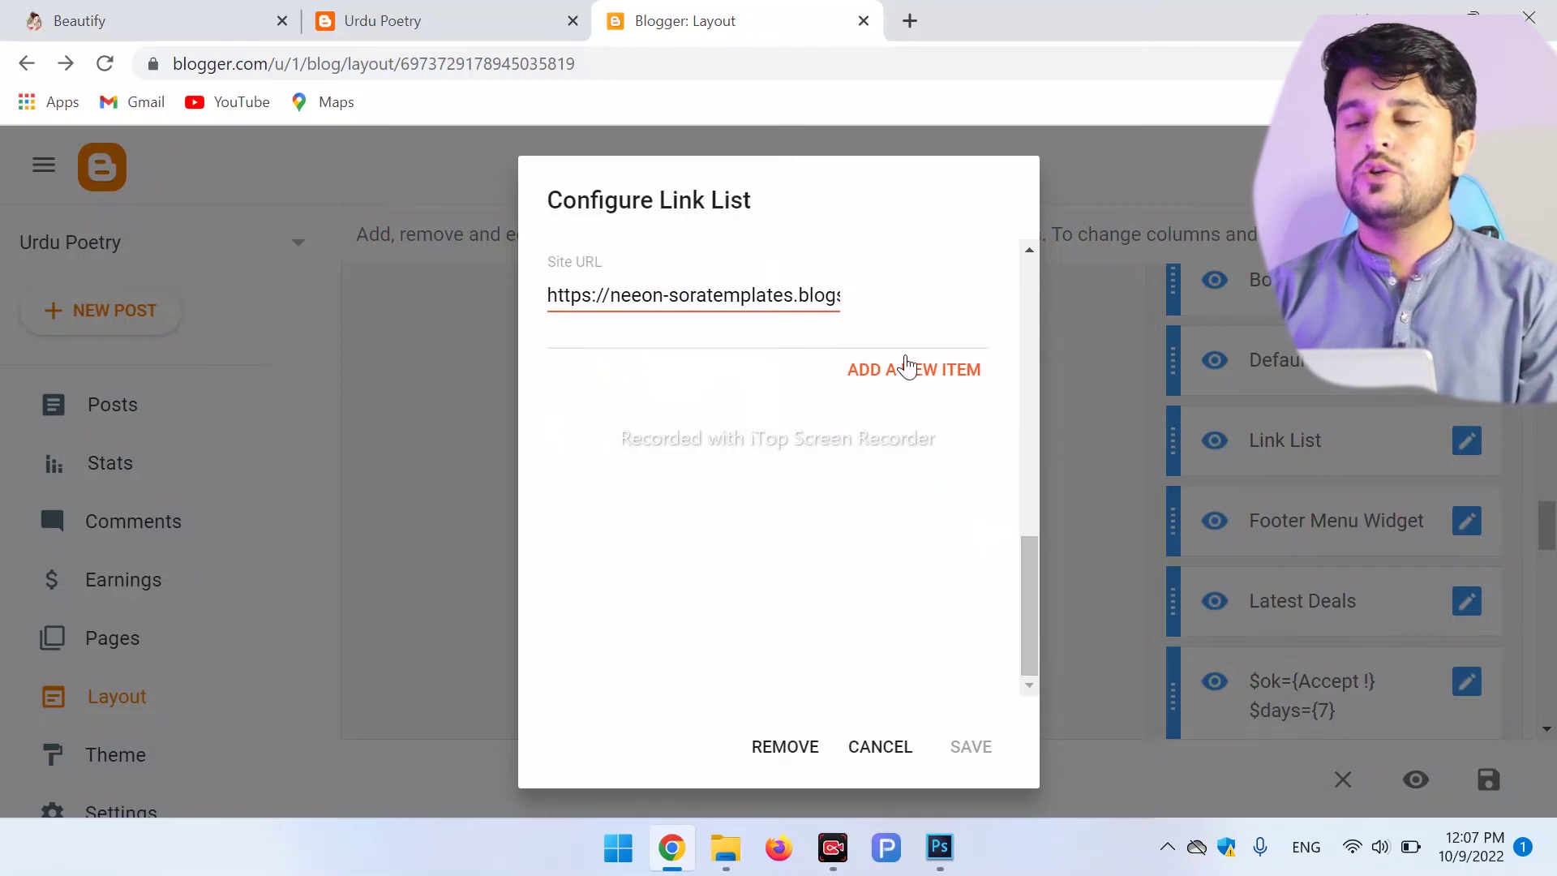
click(868, 749)
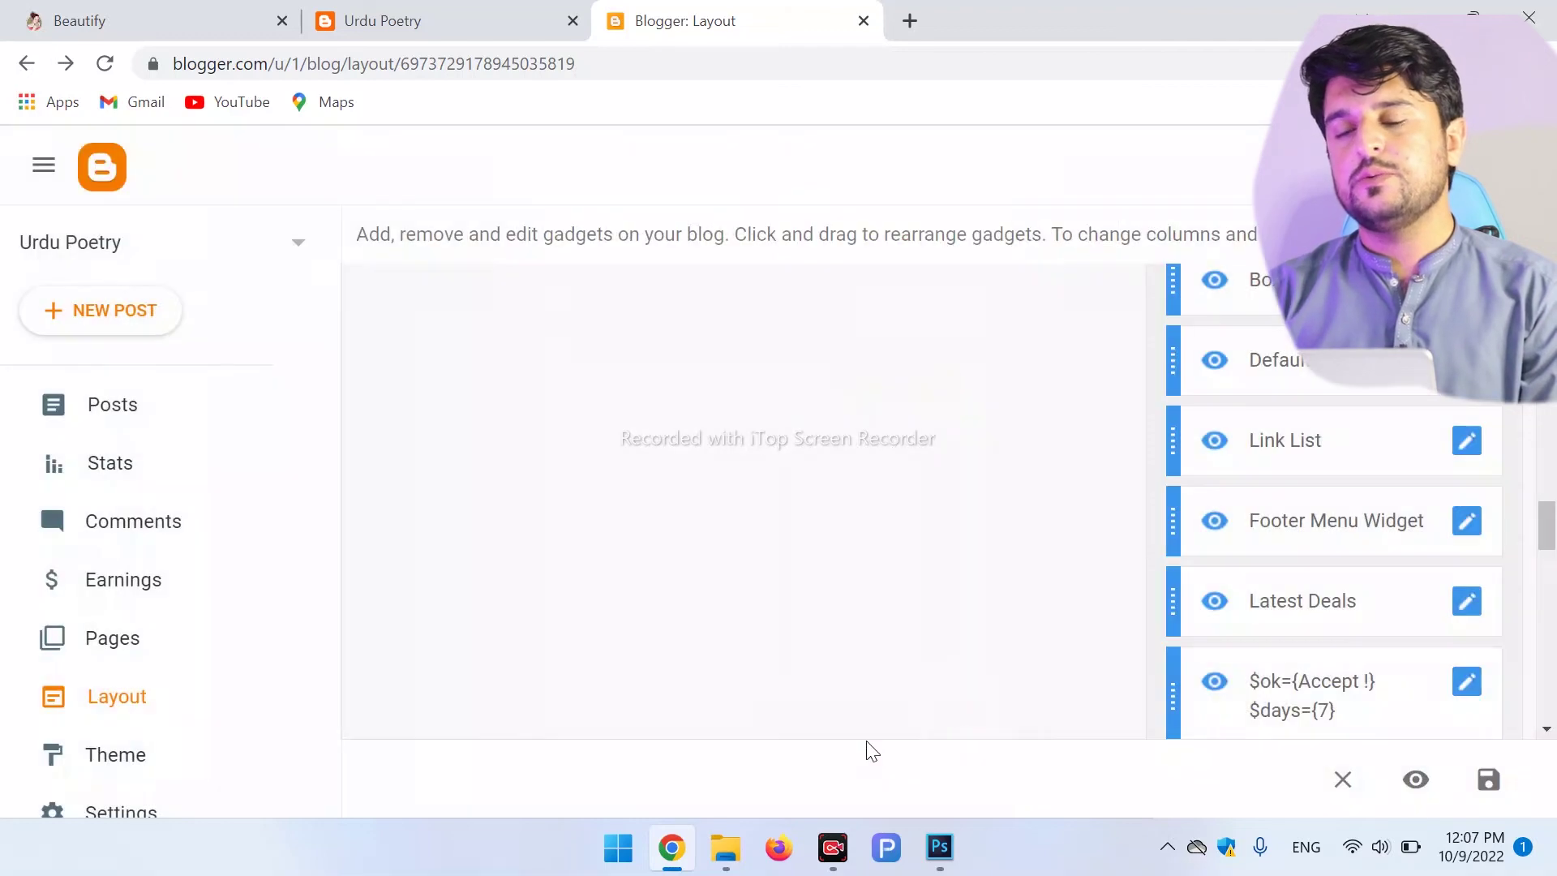
Step: Check the live blog's footer and the Beautify demo blog, and locate the About Section in the layout
click(399, 10)
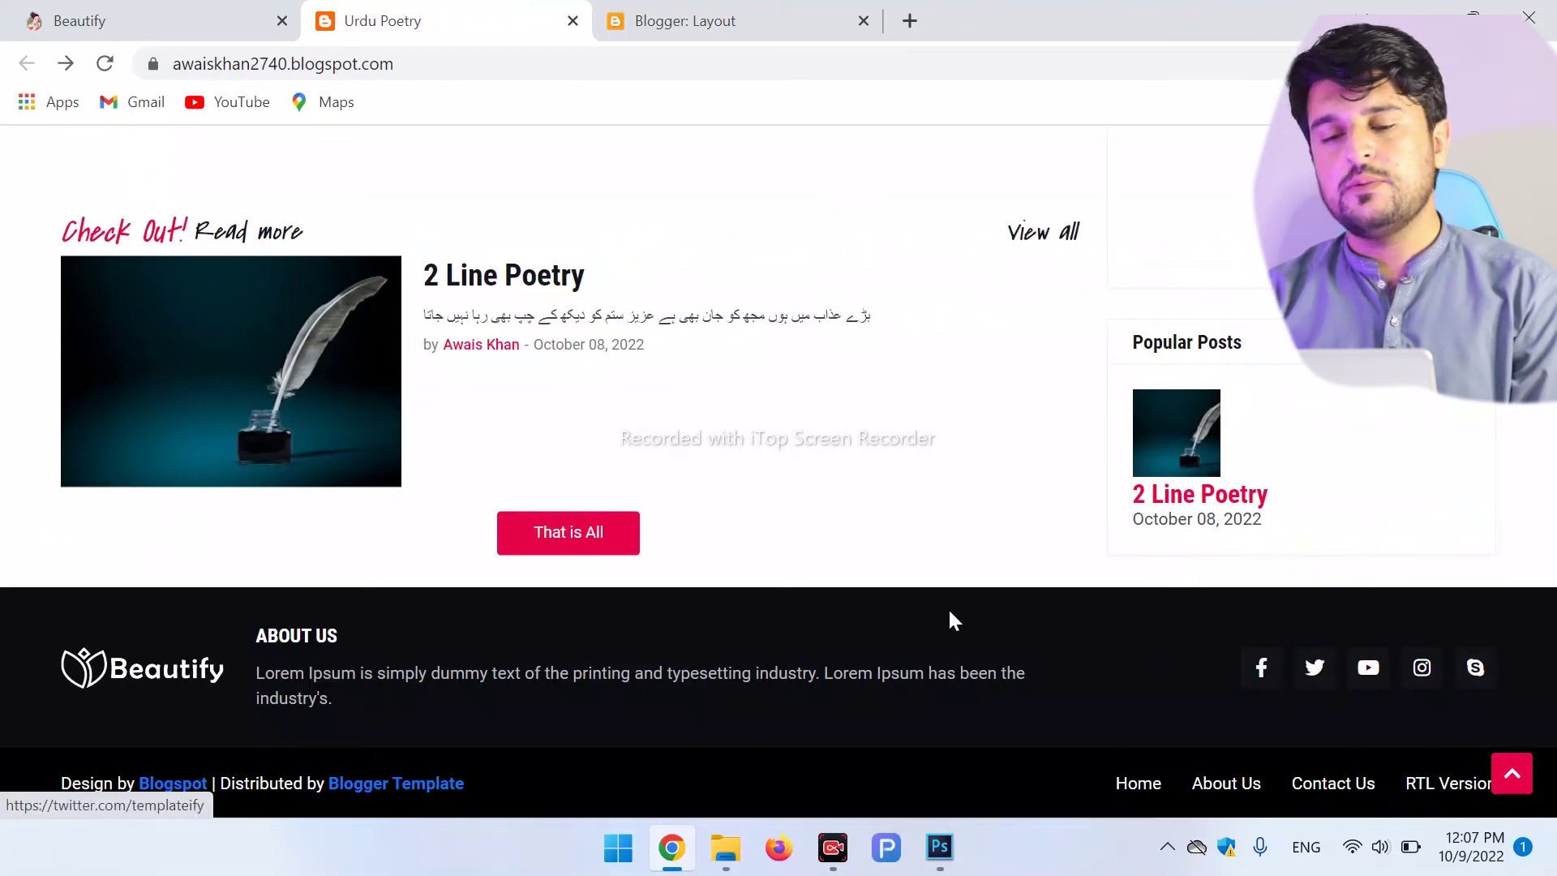
click(126, 11)
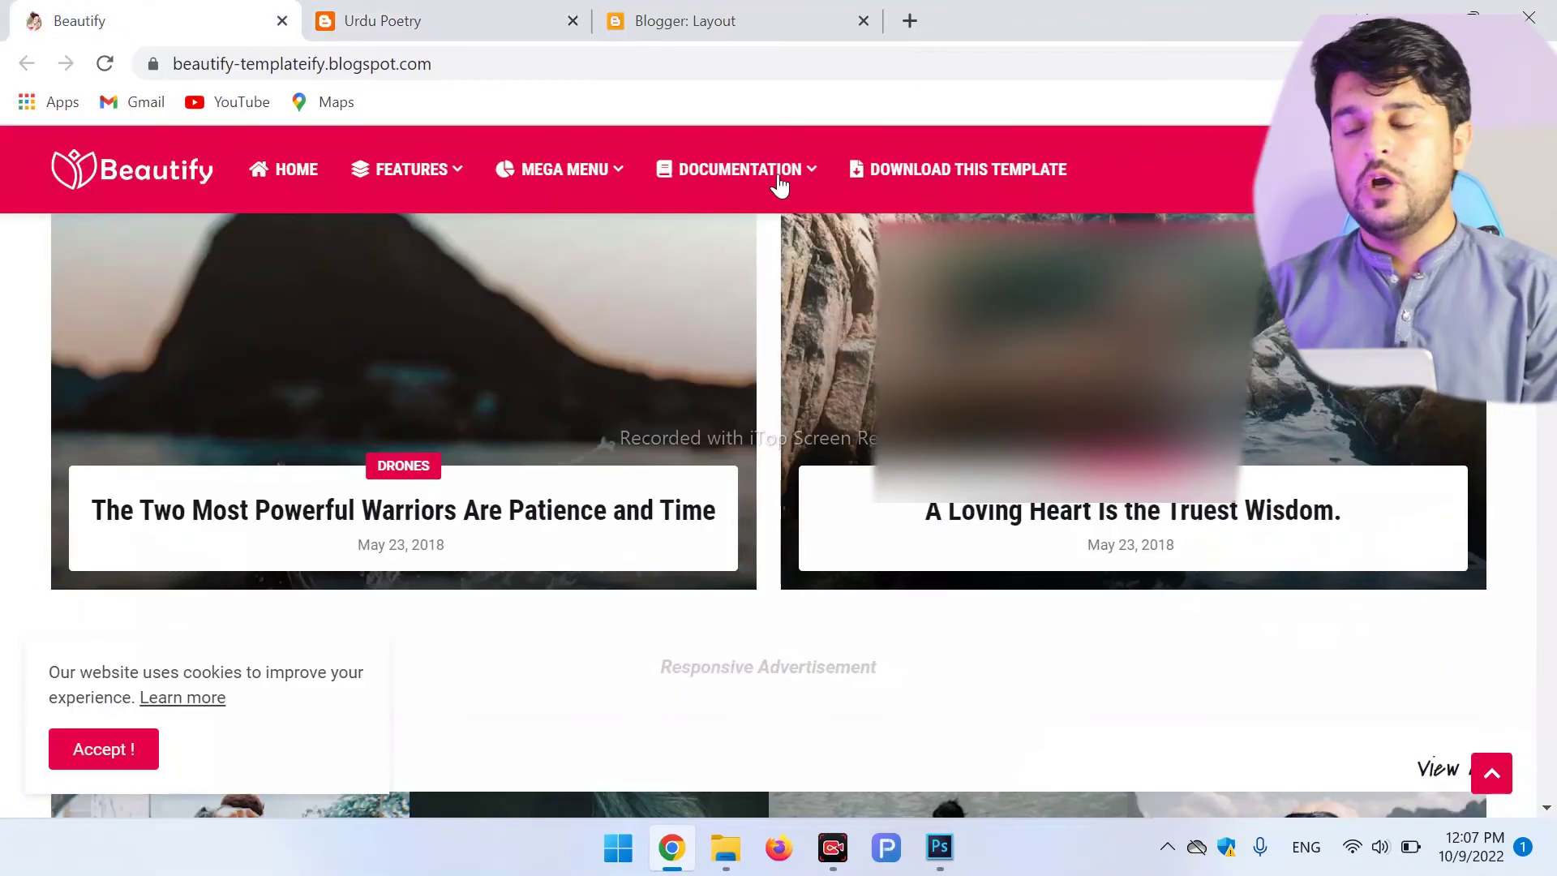
click(720, 17)
drag(1550, 539, 1550, 713)
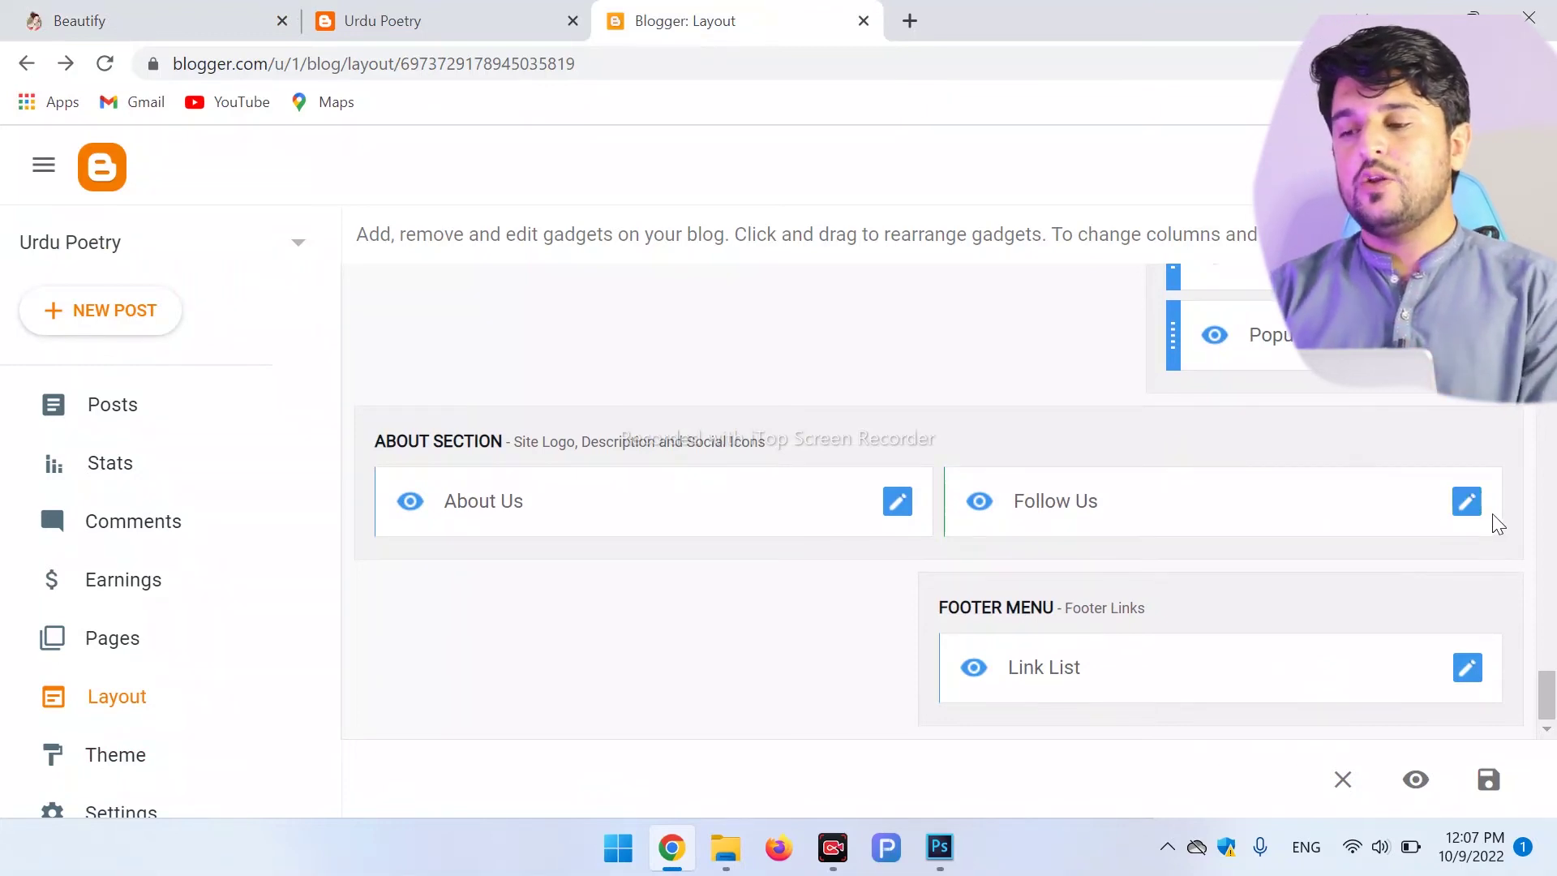
Step: Review the social links in the About Section's Follow Us gadget, including the youtube entry's URL, without saving changes
click(1467, 502)
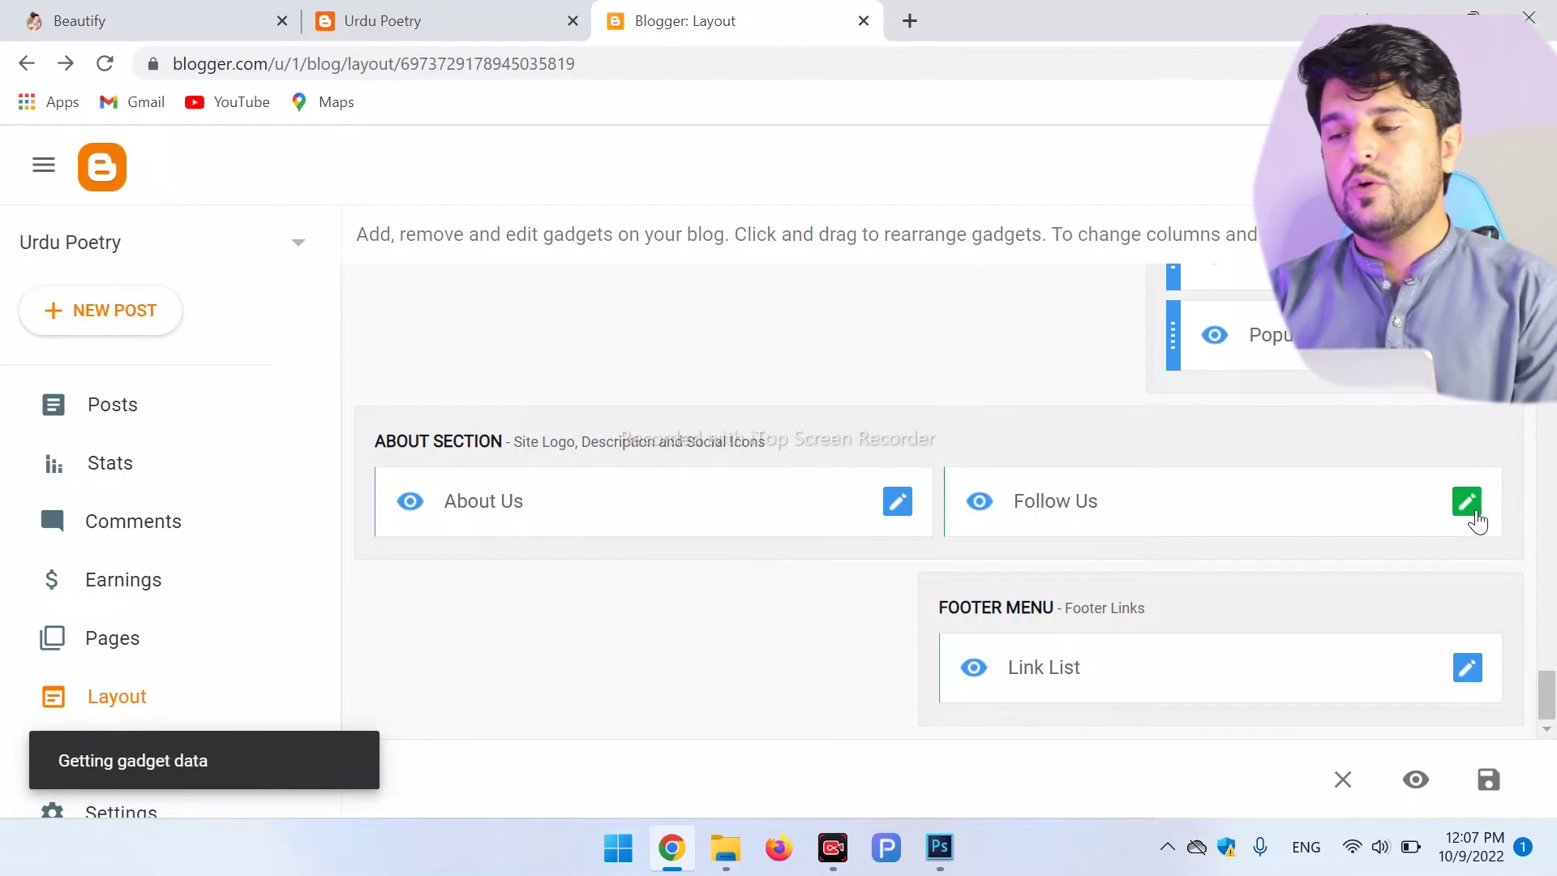
drag(1083, 393, 1118, 612)
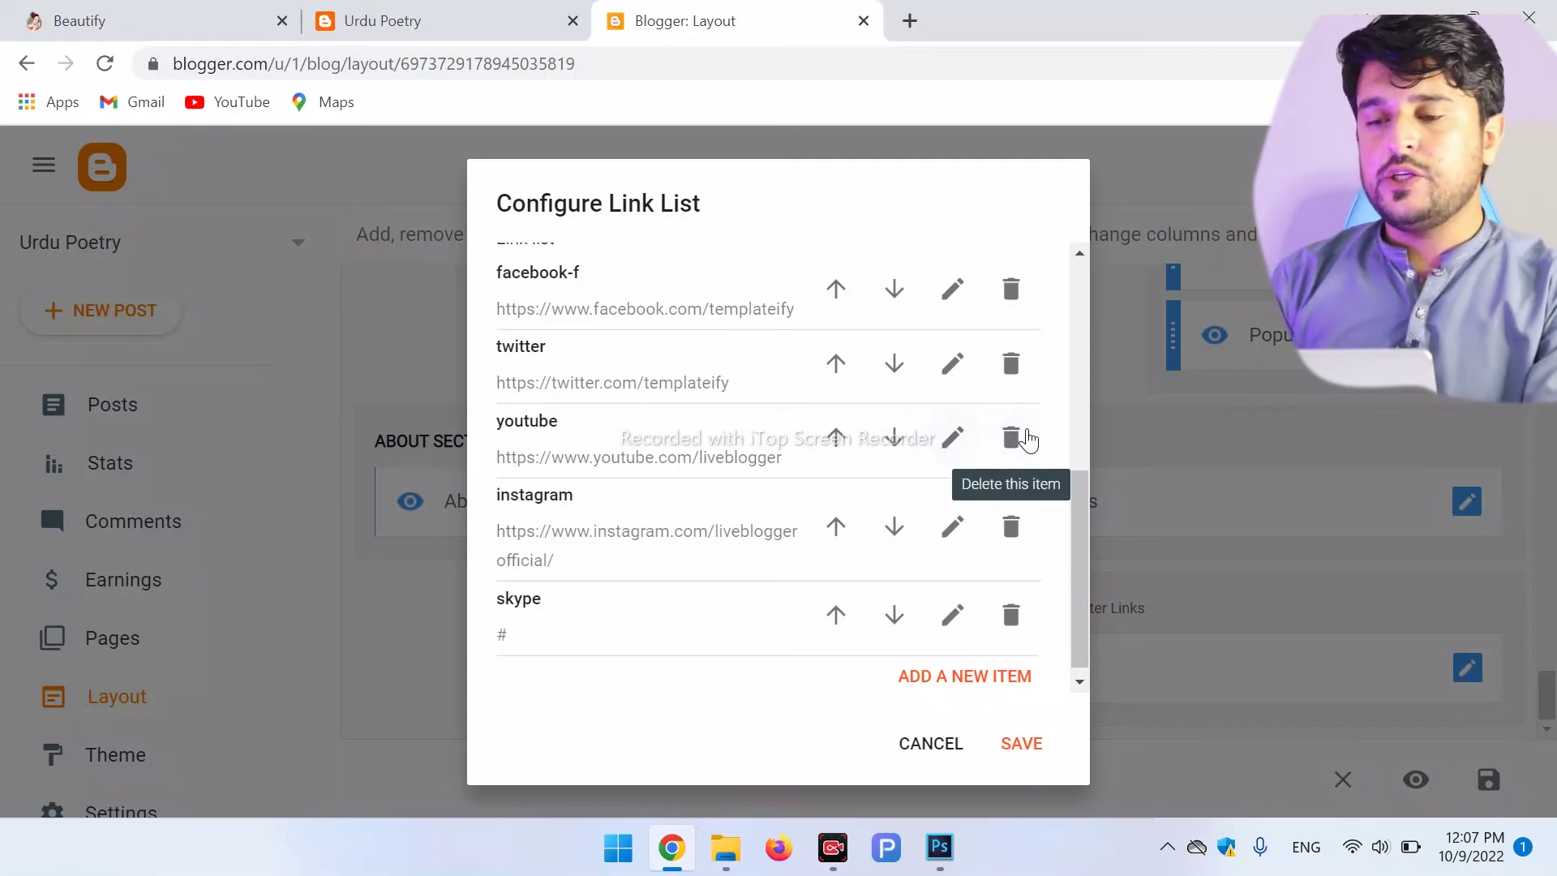
click(954, 442)
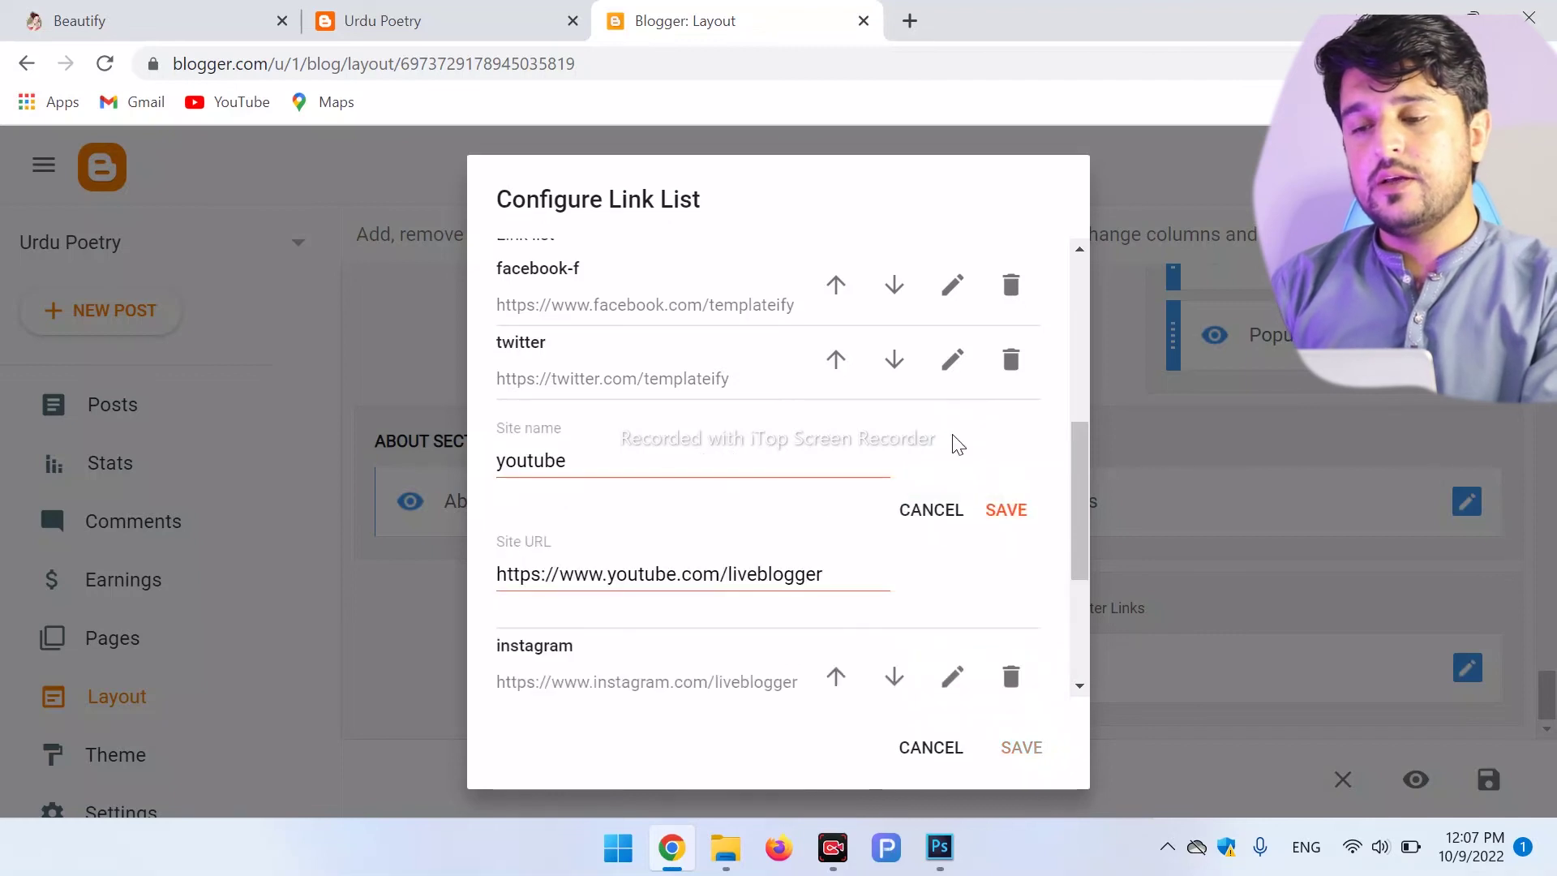
drag(829, 573, 389, 598)
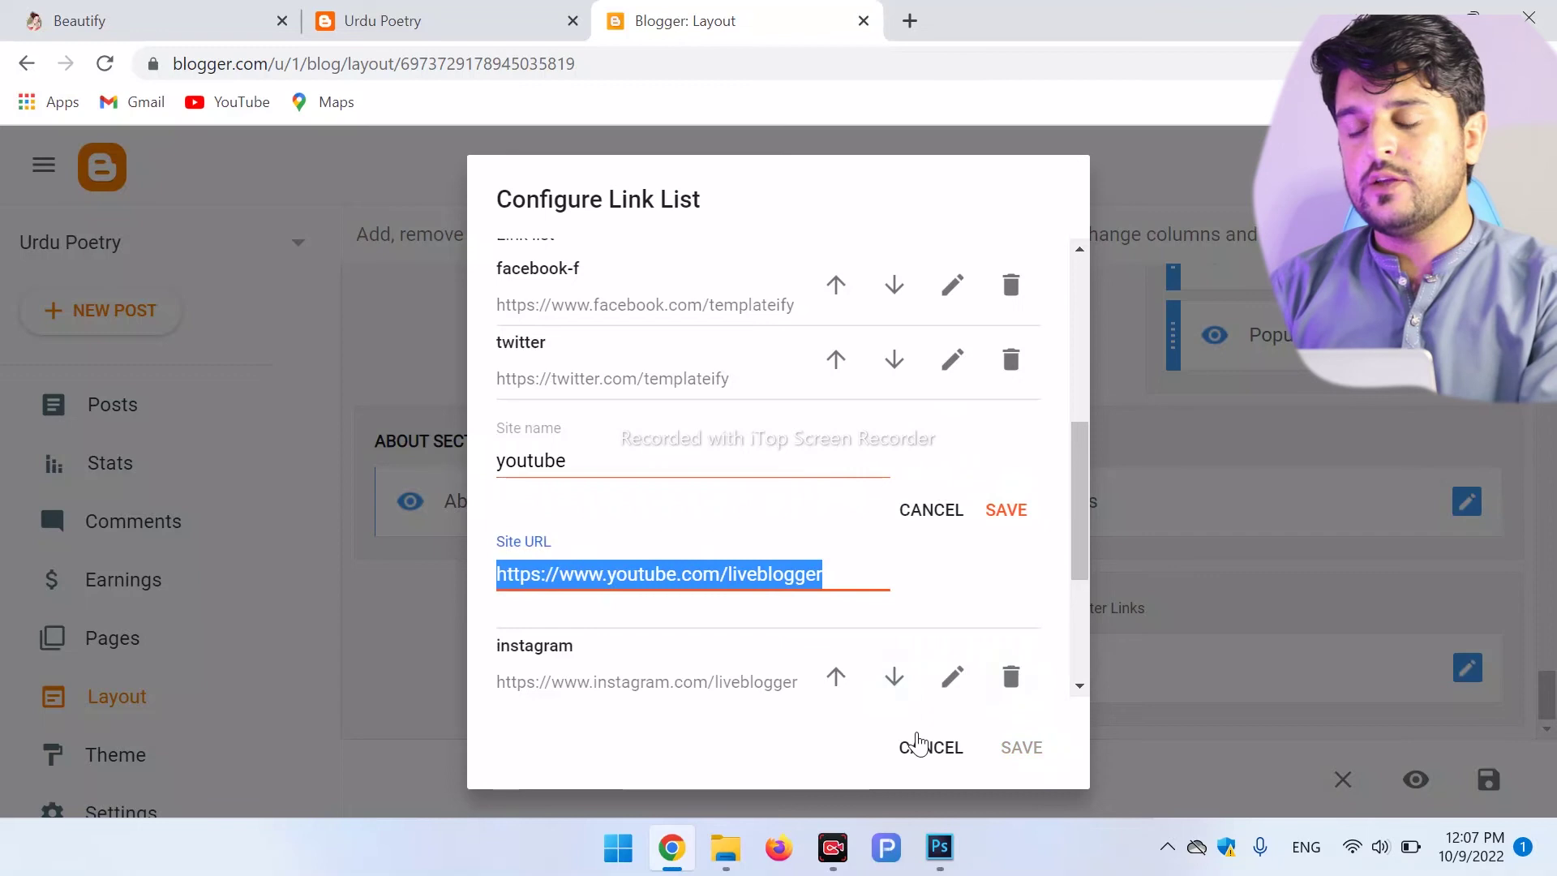
click(916, 743)
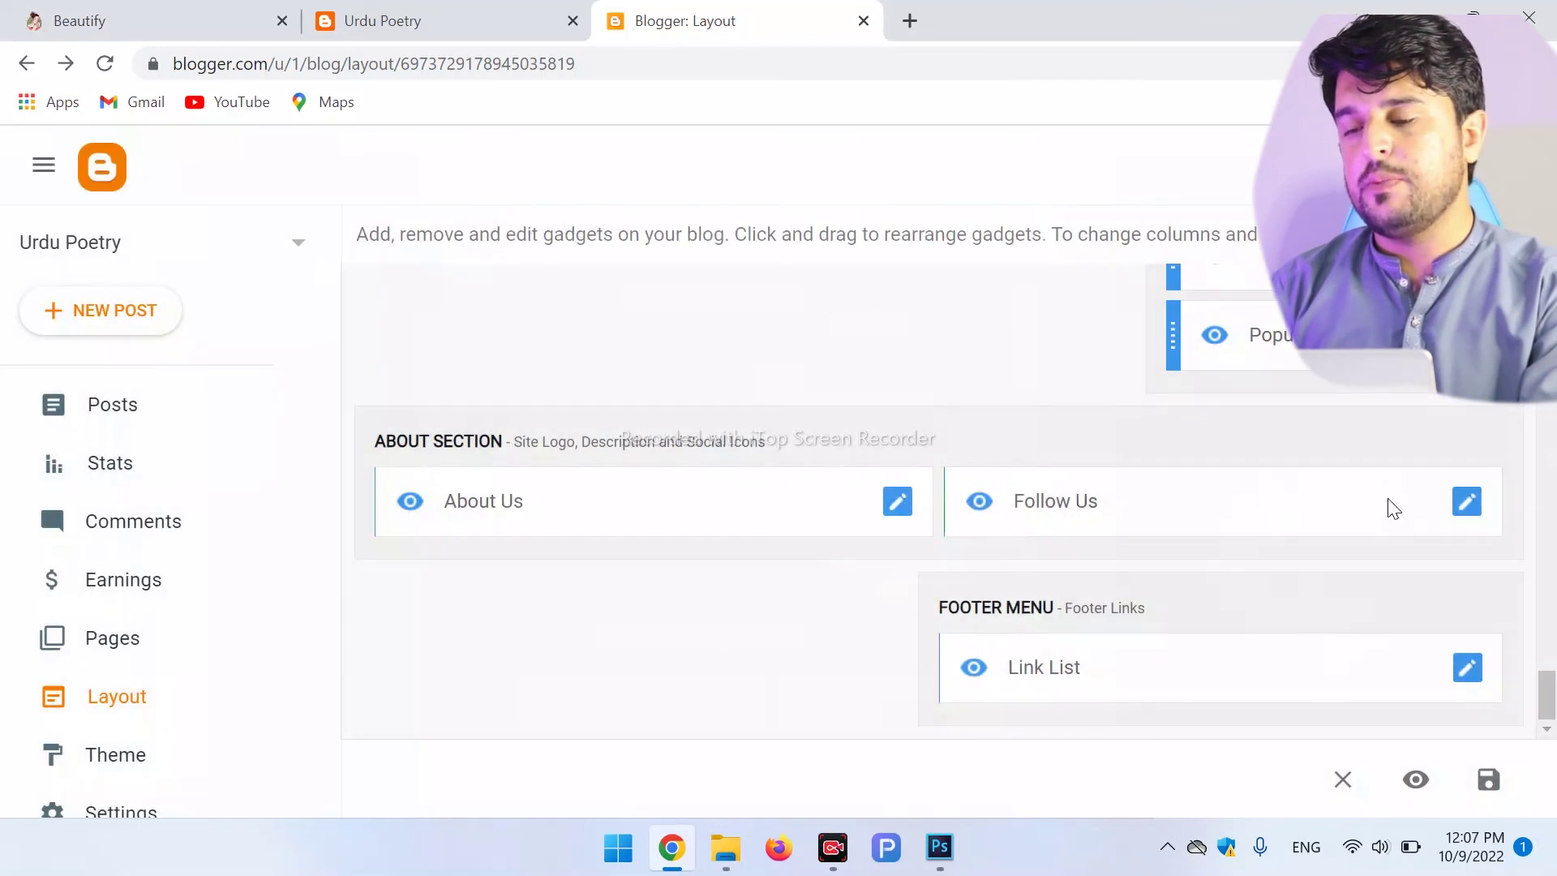
Step: Compare the live blog's footer logo, About Us text and social icons with the About Section gadgets in the layout
click(479, 13)
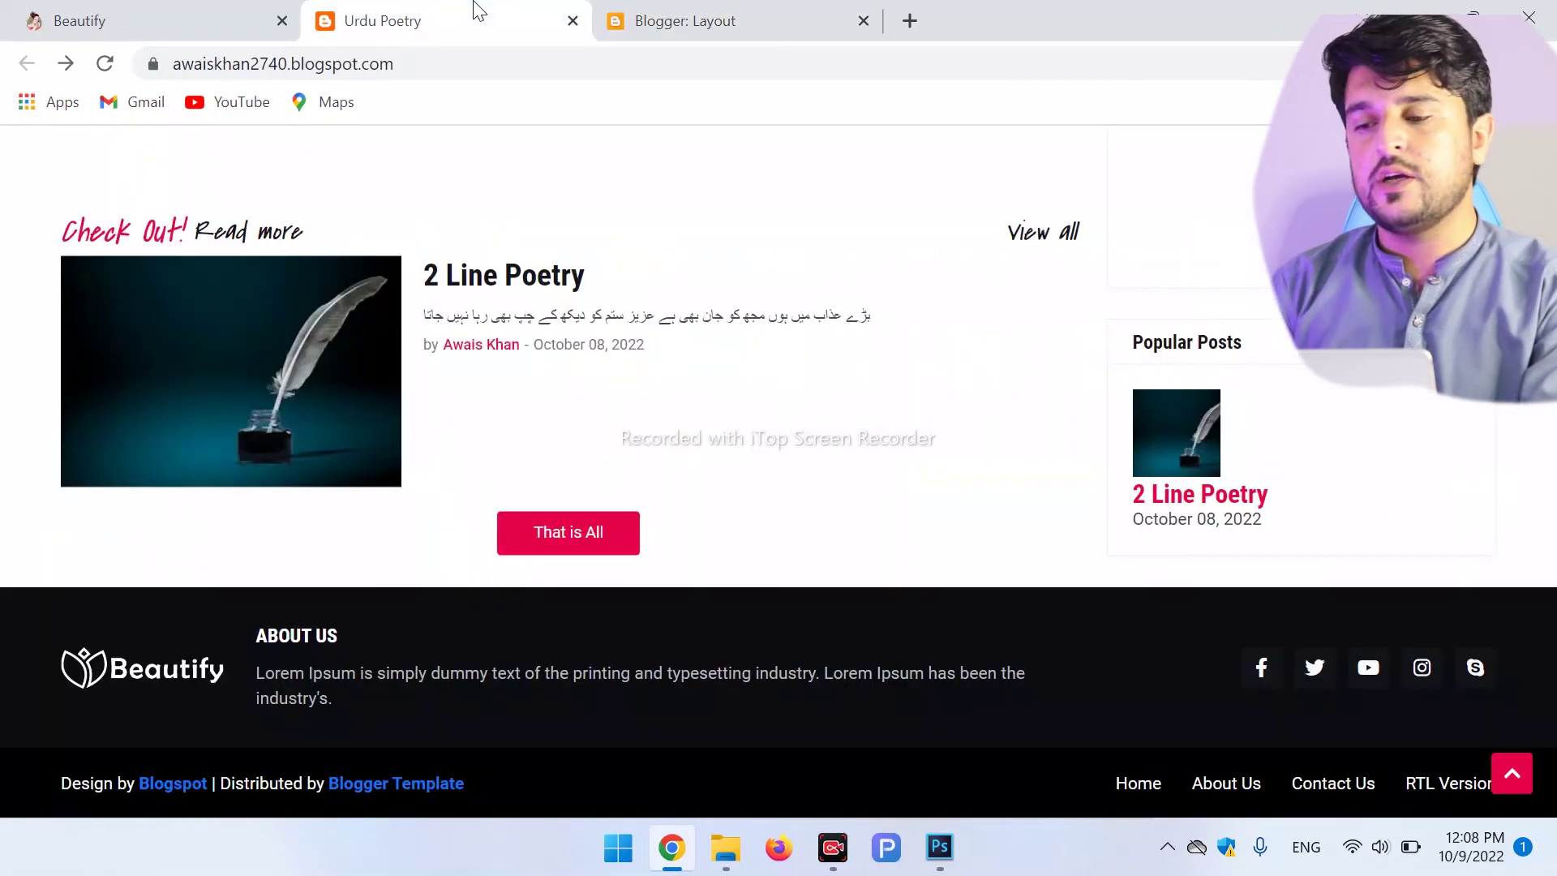
click(670, 22)
click(479, 13)
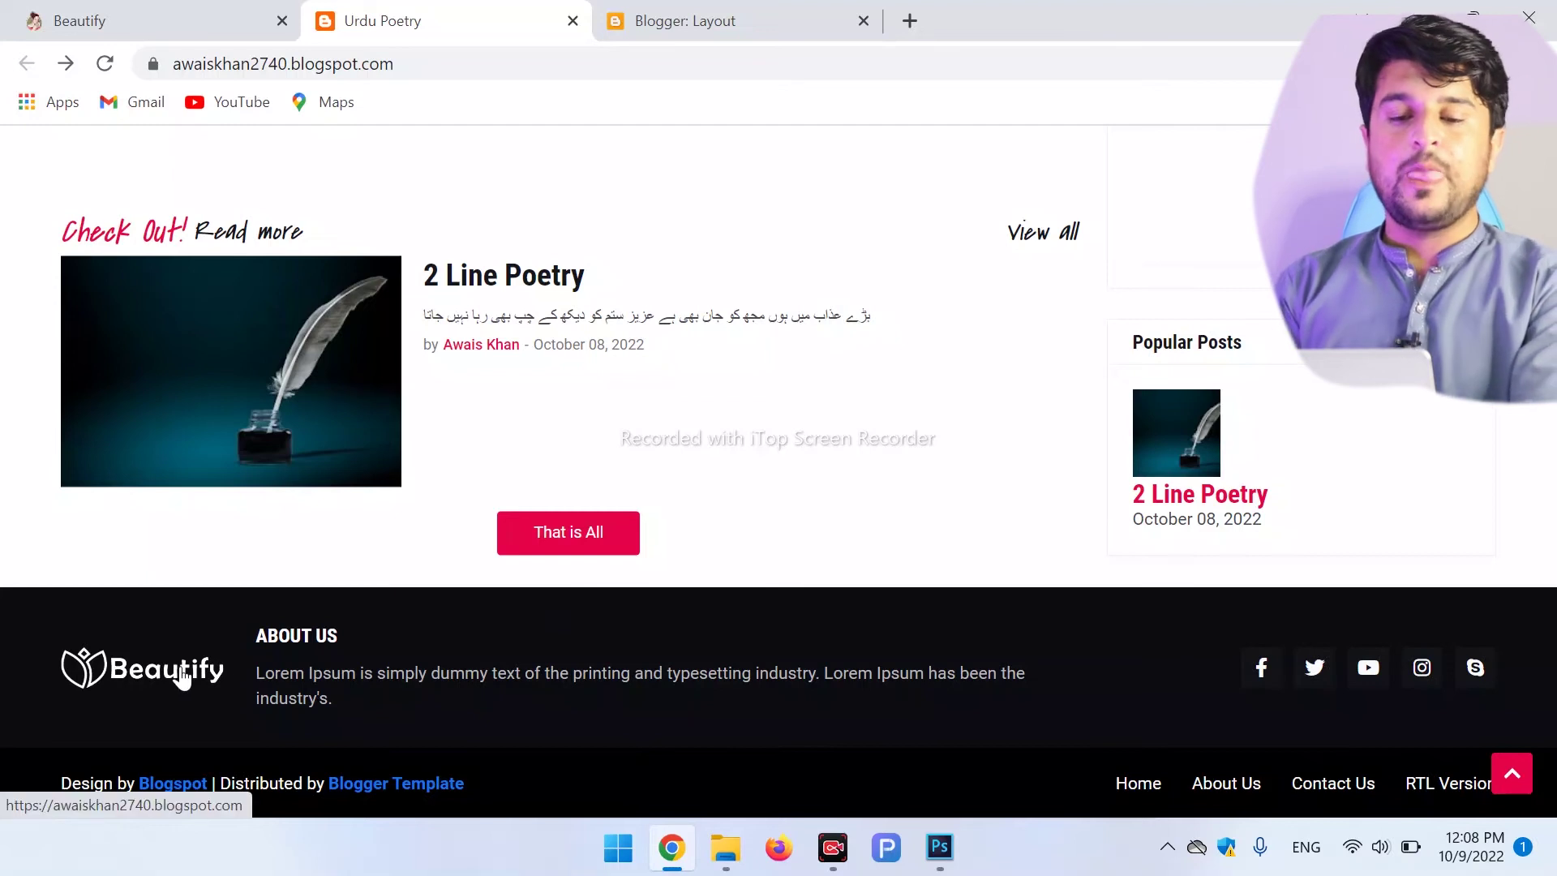
click(671, 20)
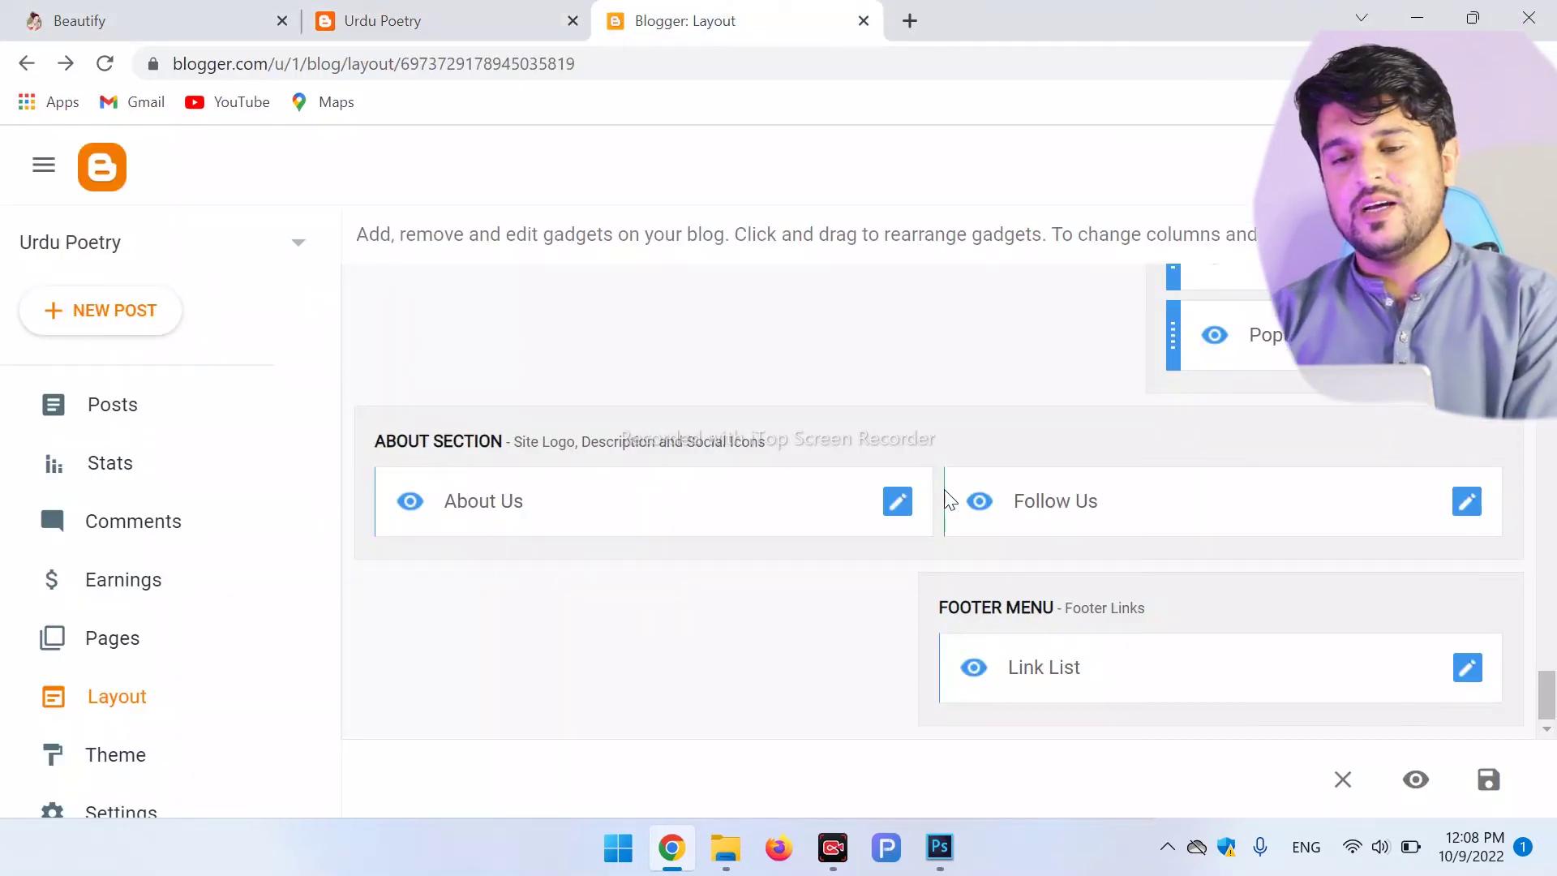
Step: Open the About Us image gadget's settings in the About Section and compare them with the live blog's footer
click(898, 503)
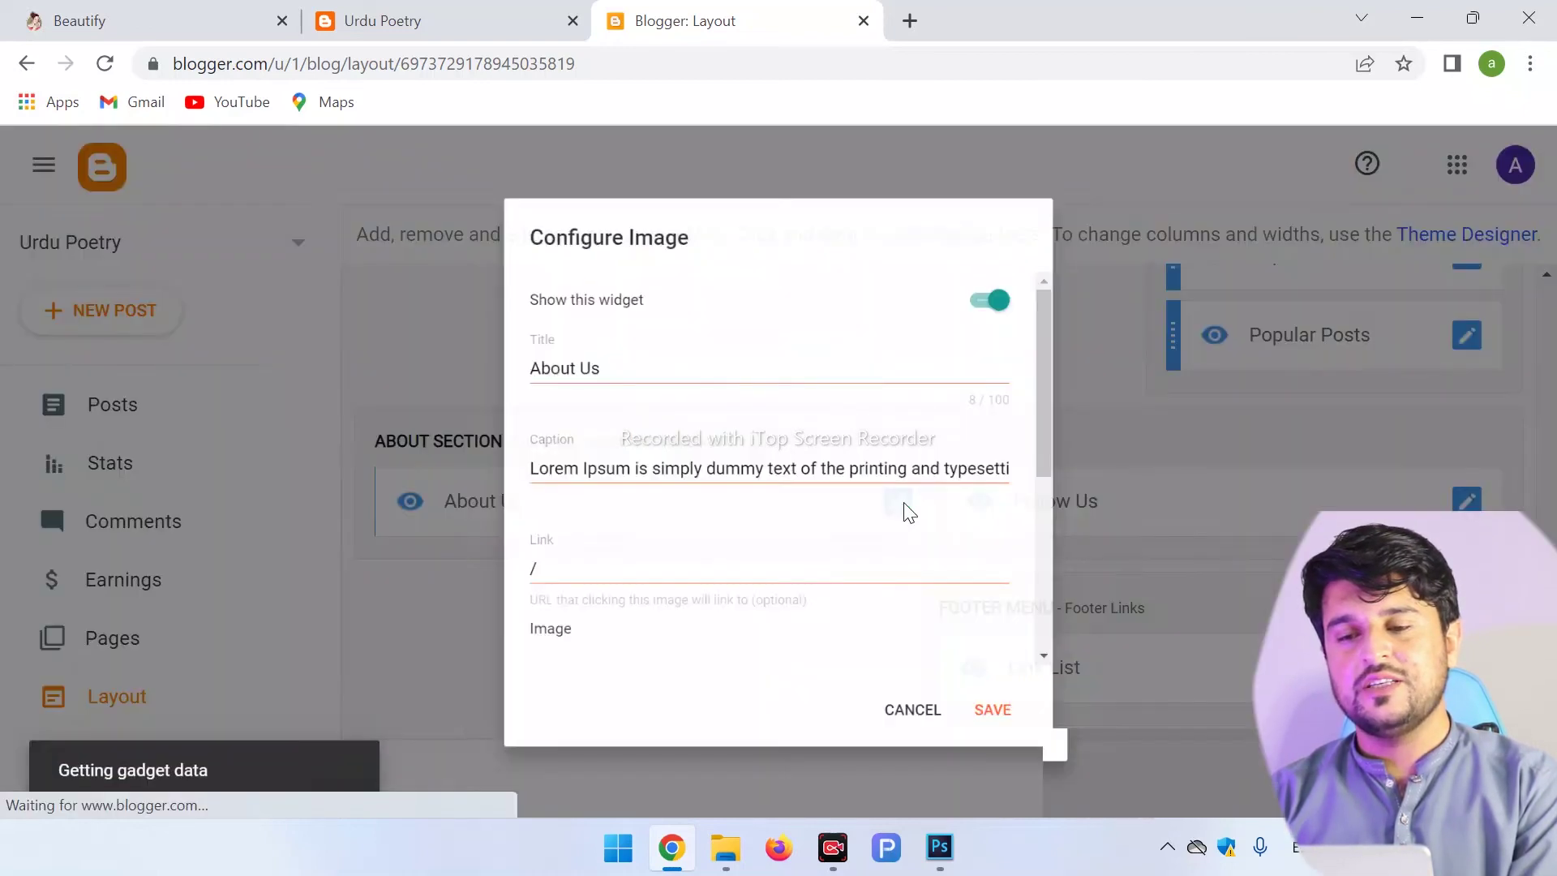
drag(1087, 432, 1064, 288)
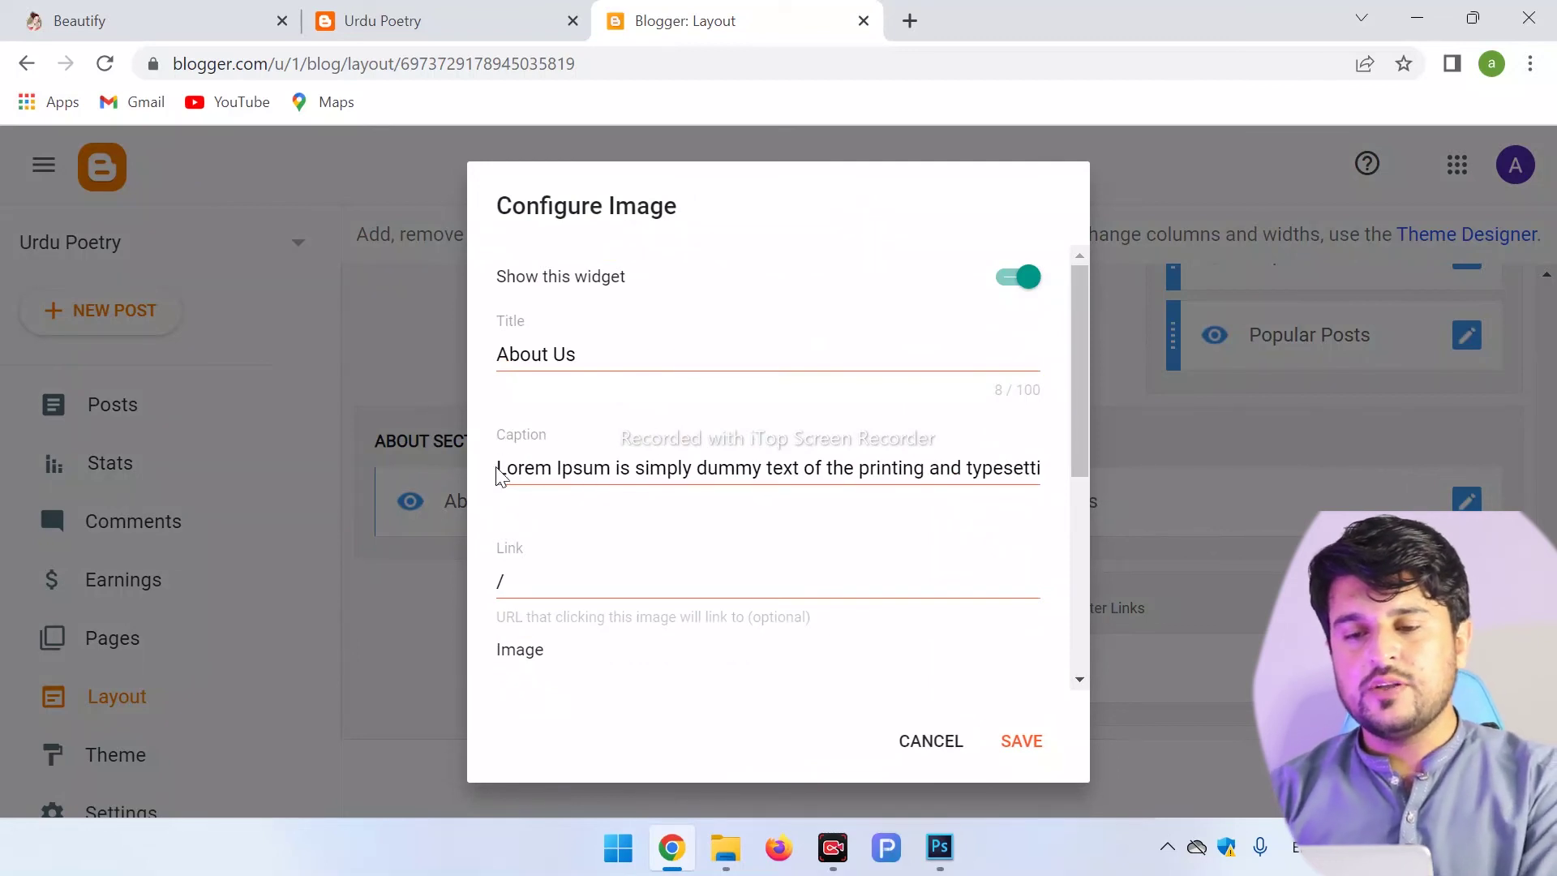
click(413, 12)
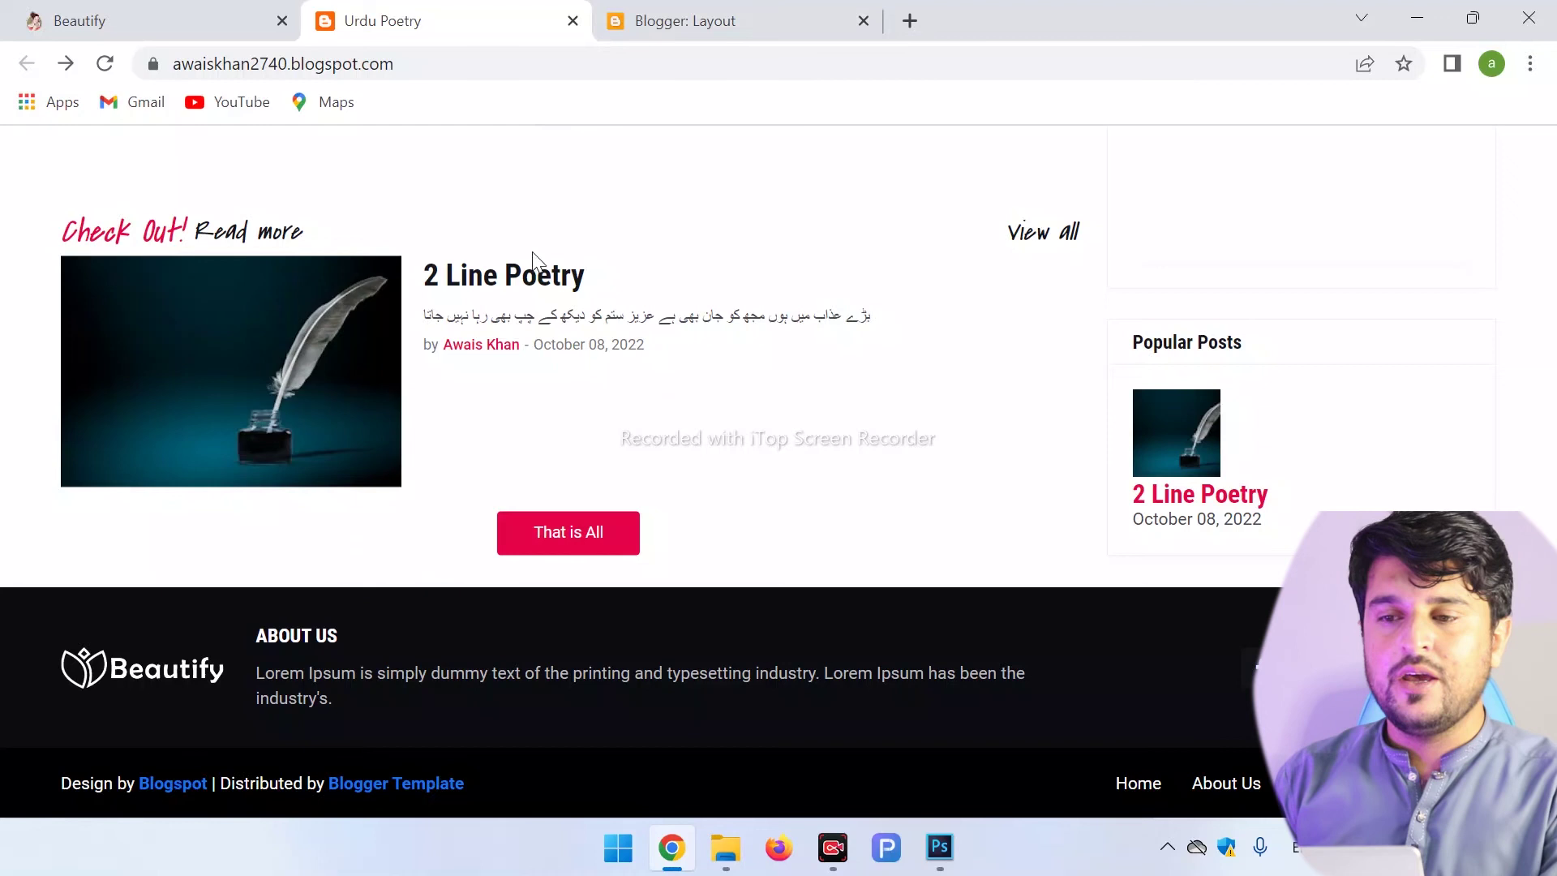
click(729, 15)
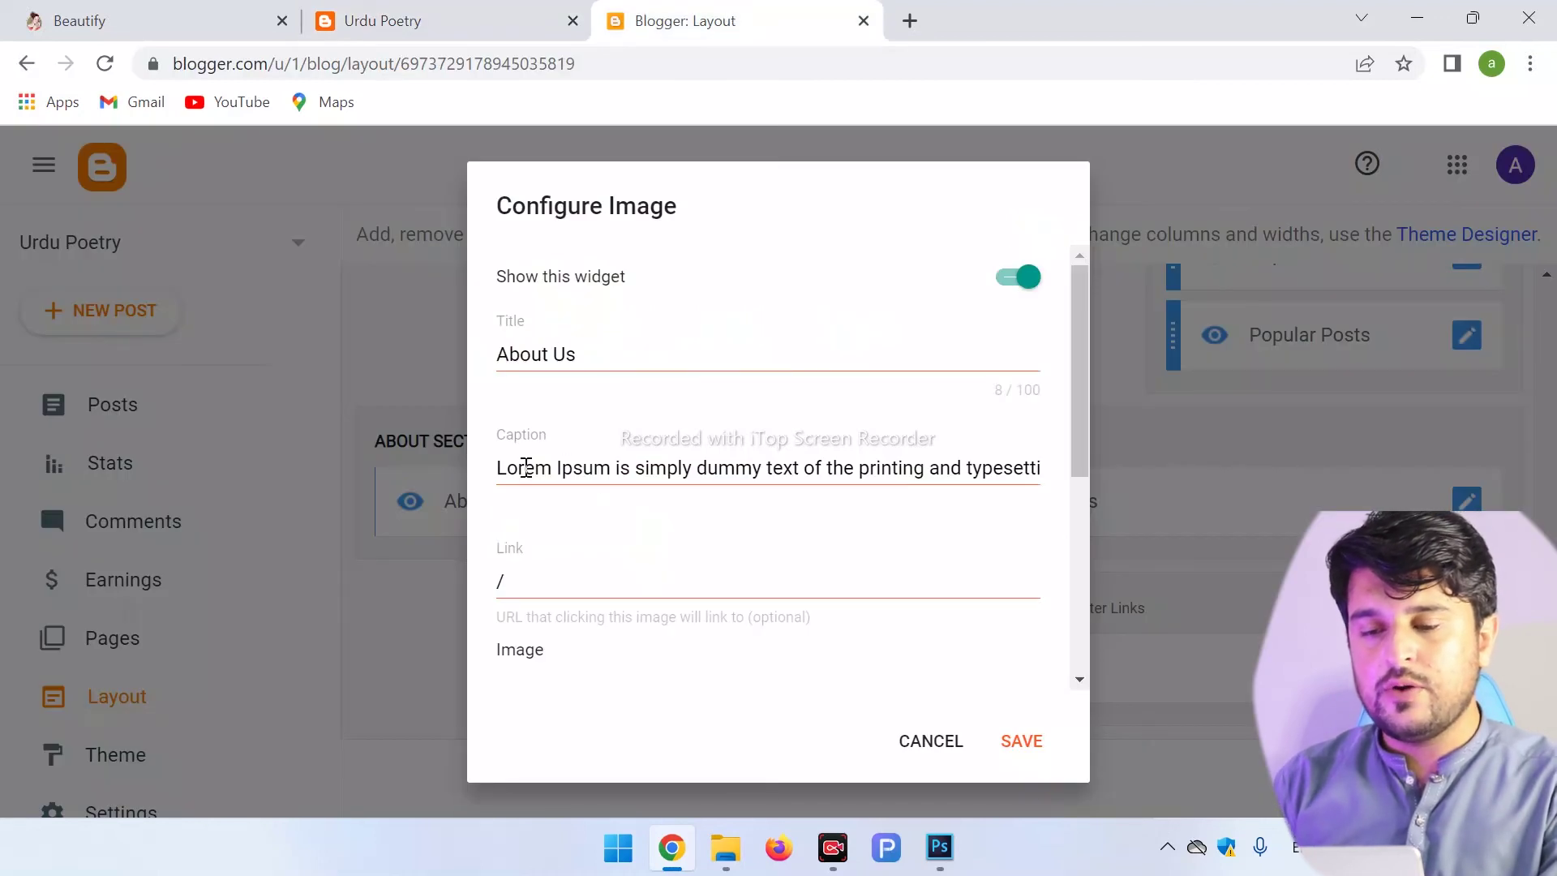
Step: Set the About Us gadget's caption to "nkckn f i ls", save it, and check the footer on the reloaded live blog
drag(501, 470, 1254, 417)
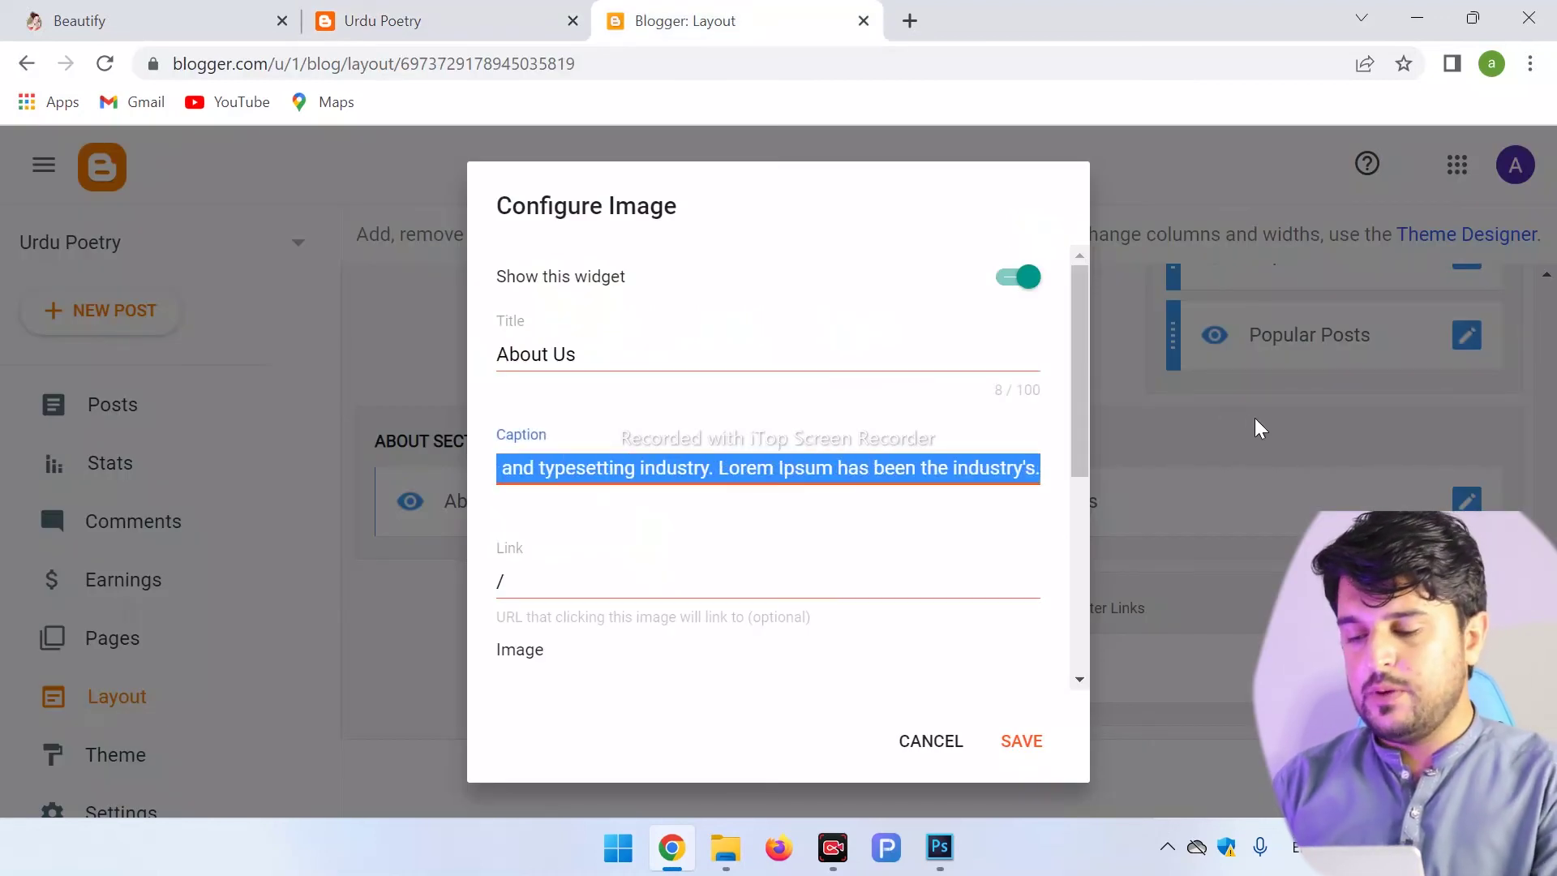
key(BackSpace)
text(nkckn f i ls)
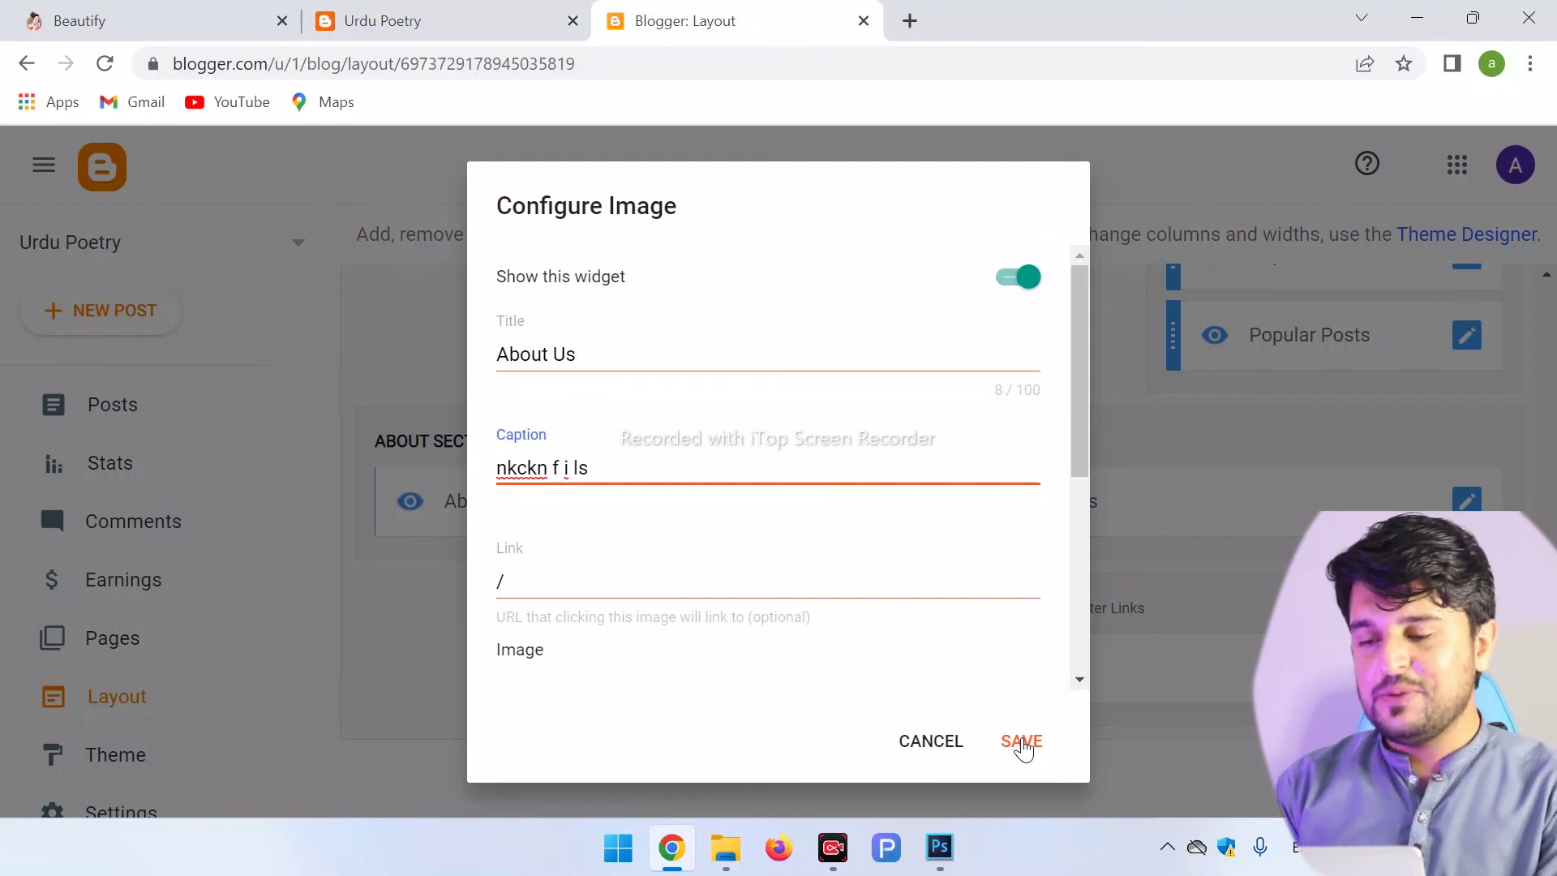
click(1022, 741)
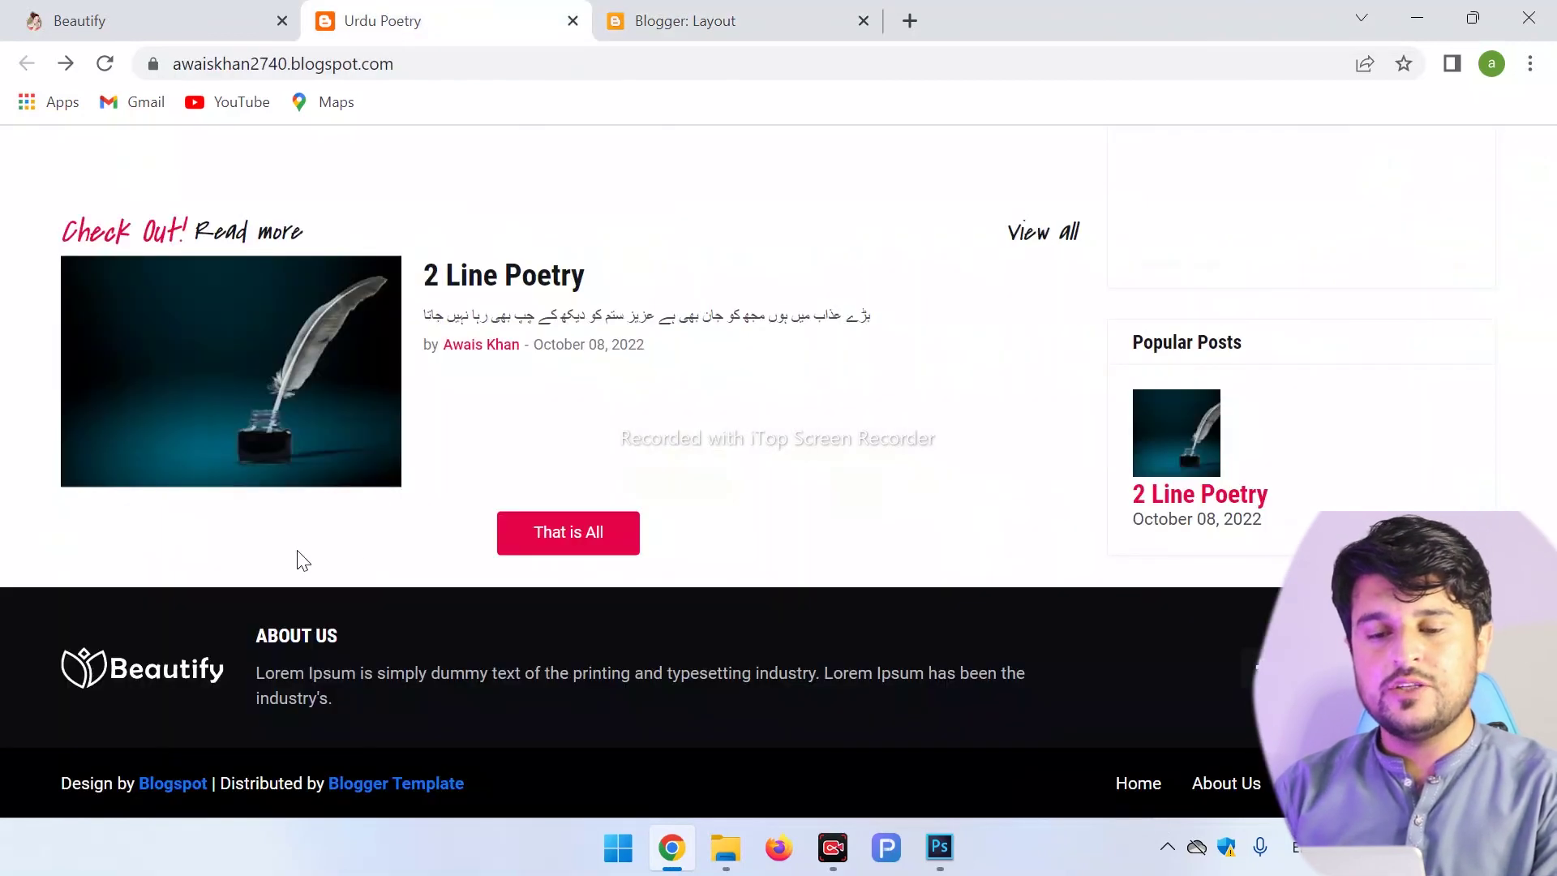
click(104, 64)
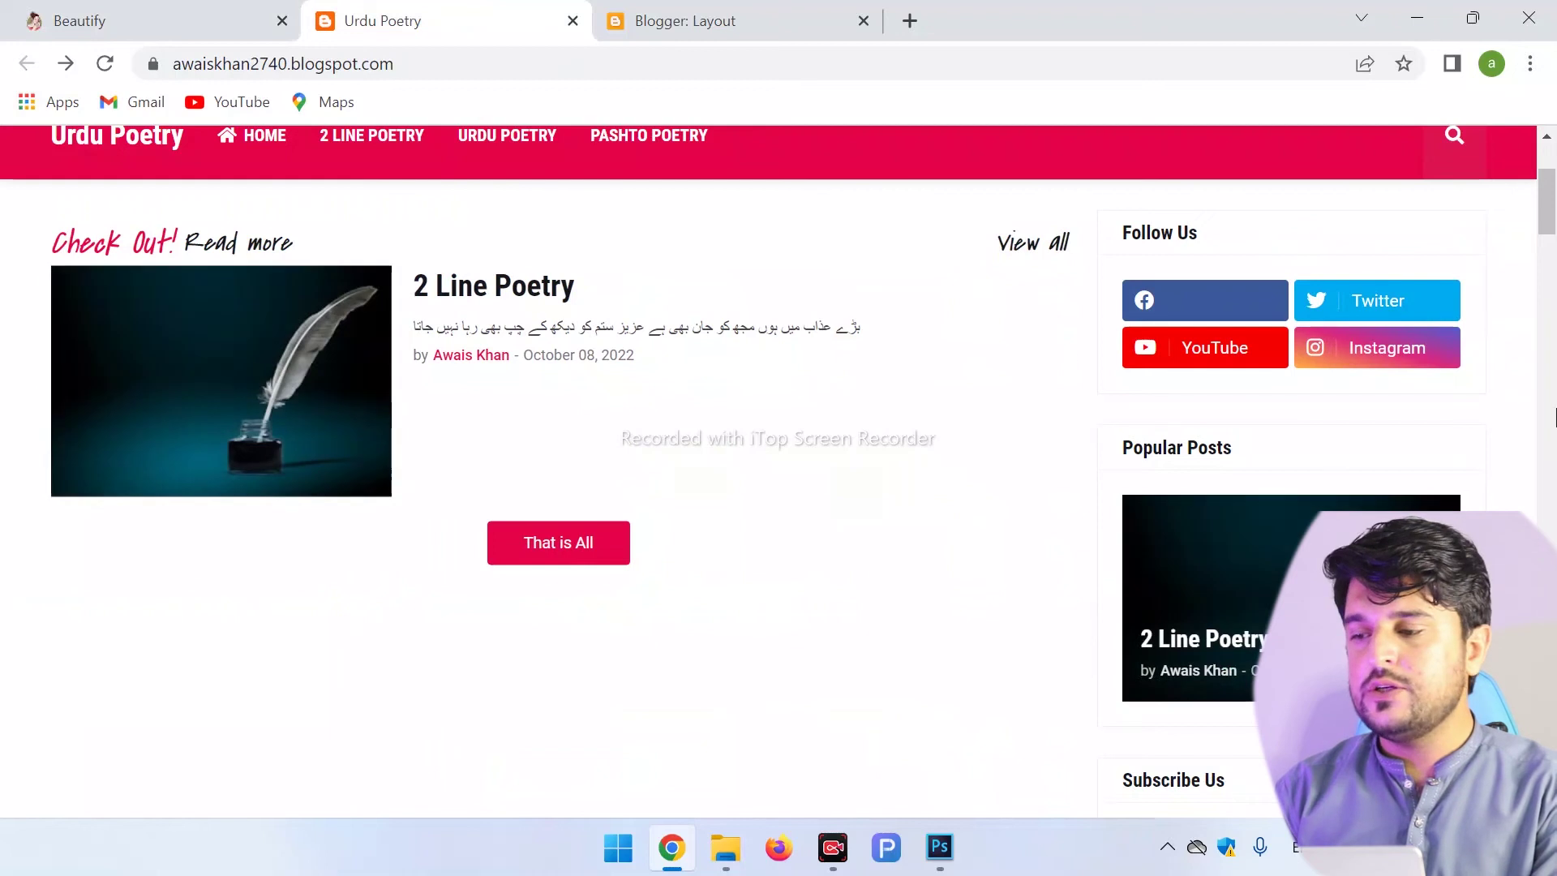
click(1550, 371)
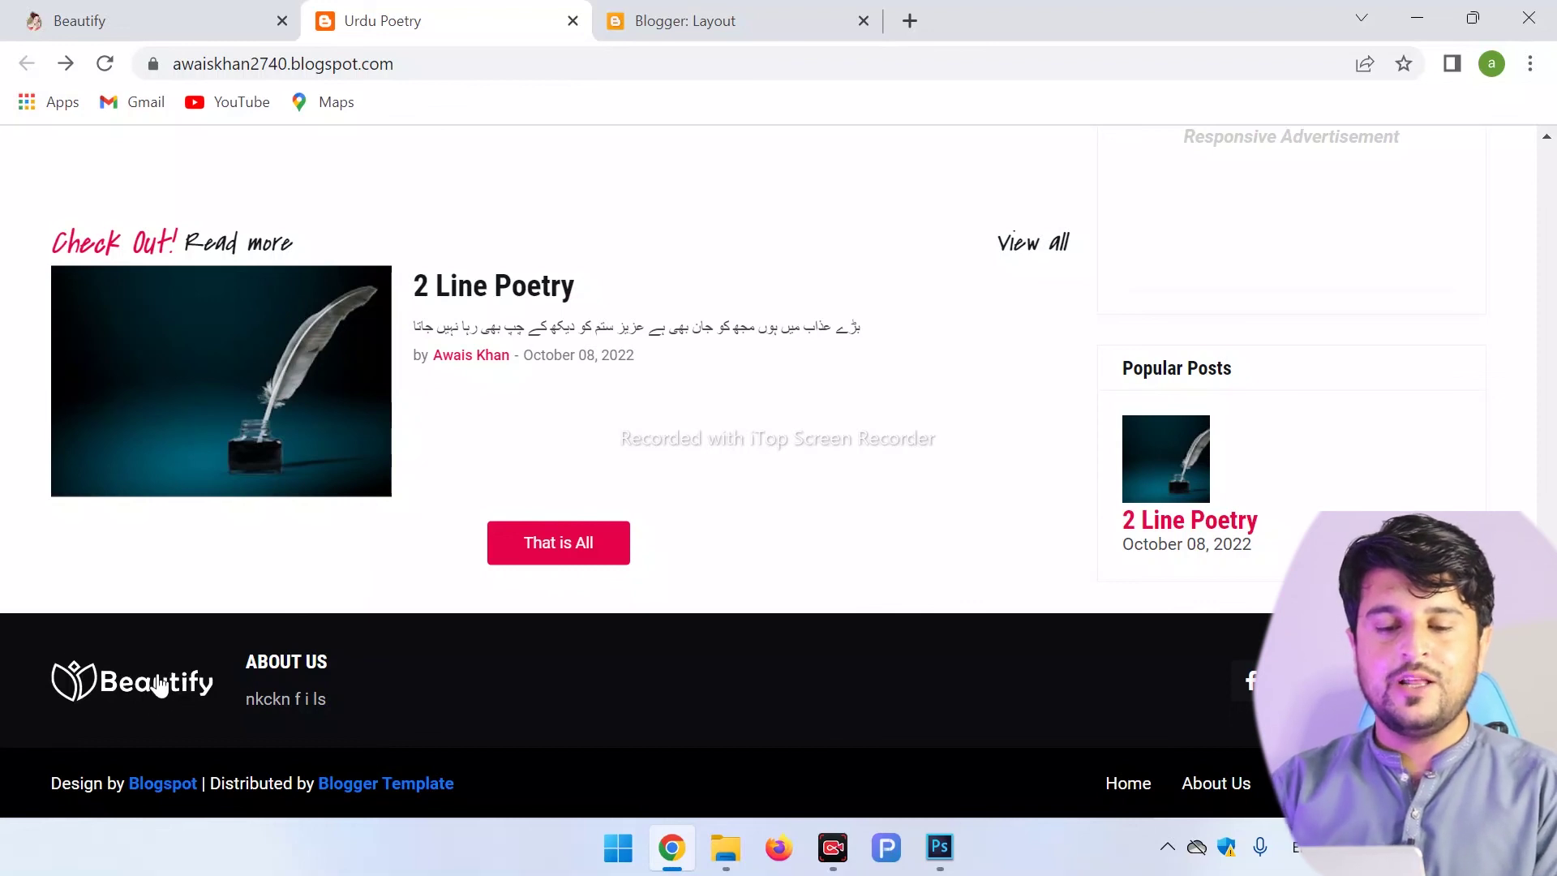
Step: In the layout's About Section, open the About Us gadget's settings and switch its image source to Upload image from computer
click(707, 18)
click(896, 503)
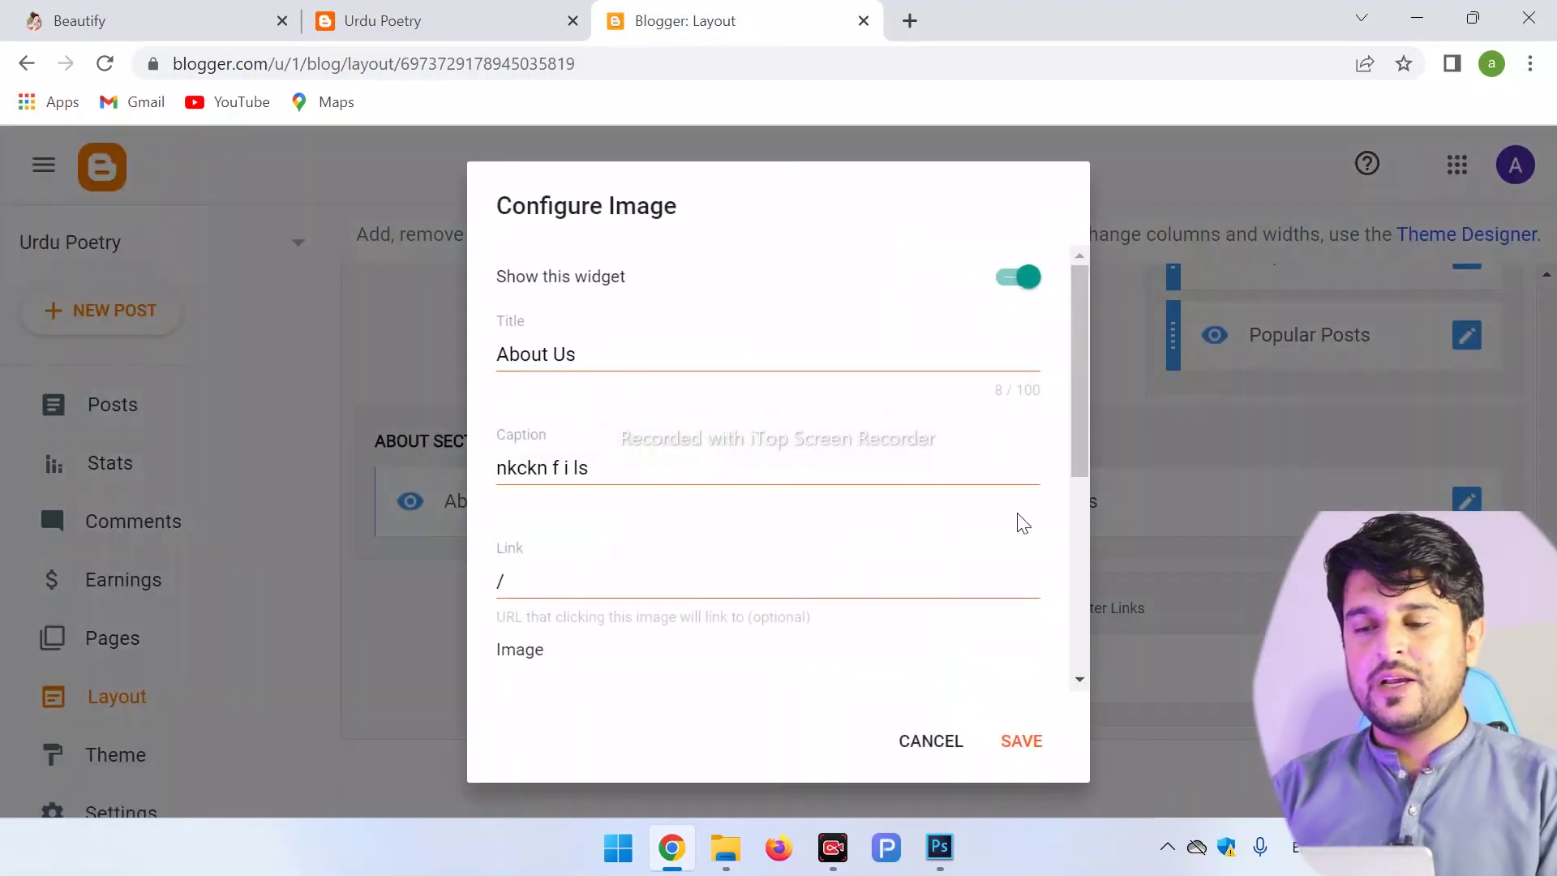
drag(1081, 451, 1079, 766)
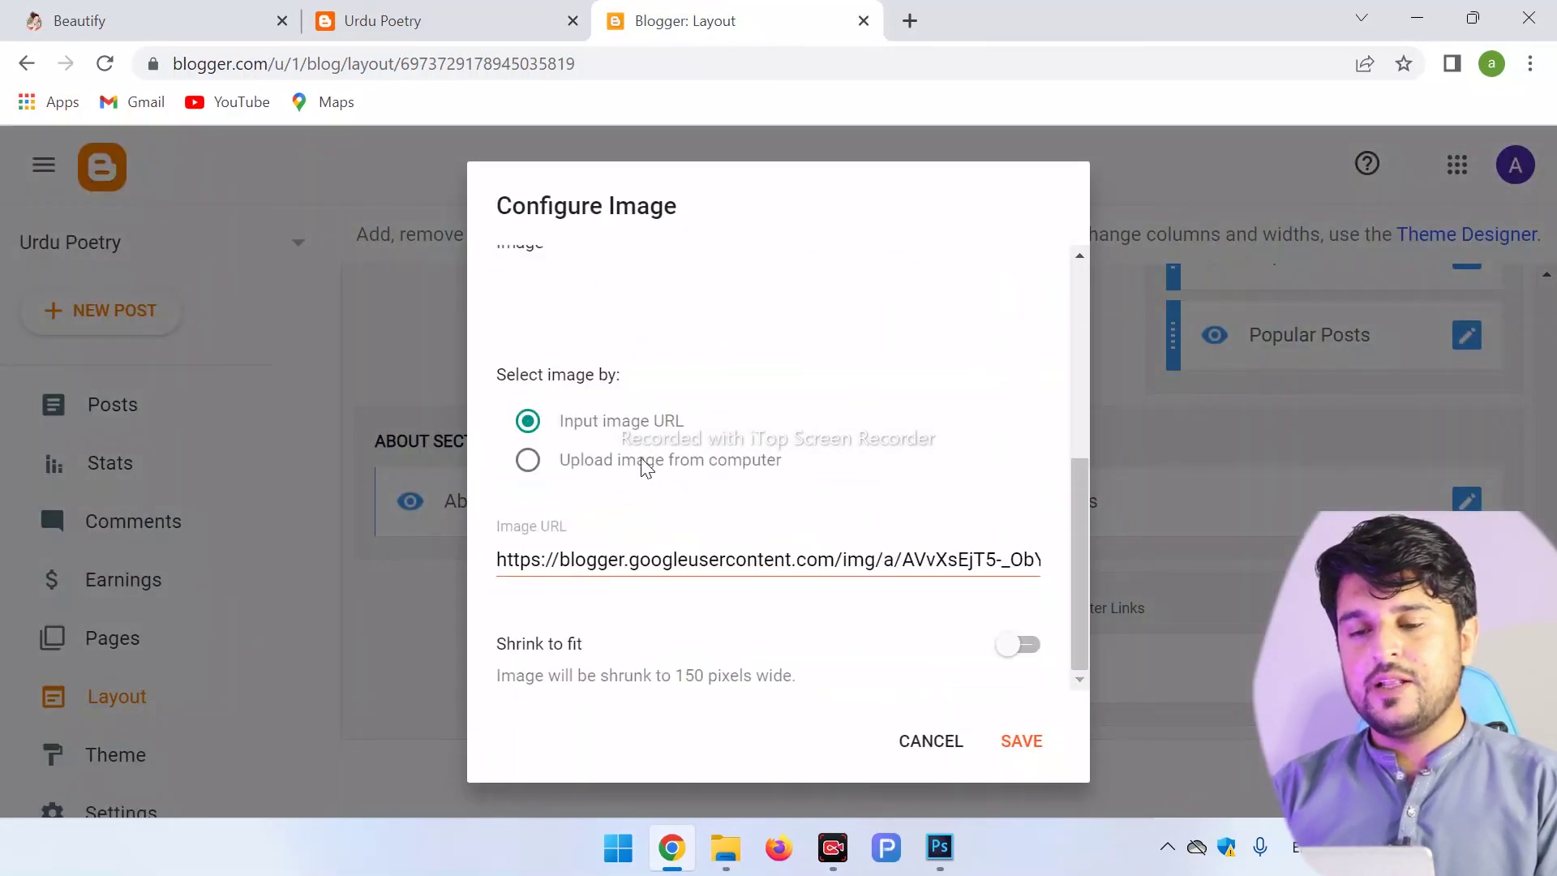
click(528, 461)
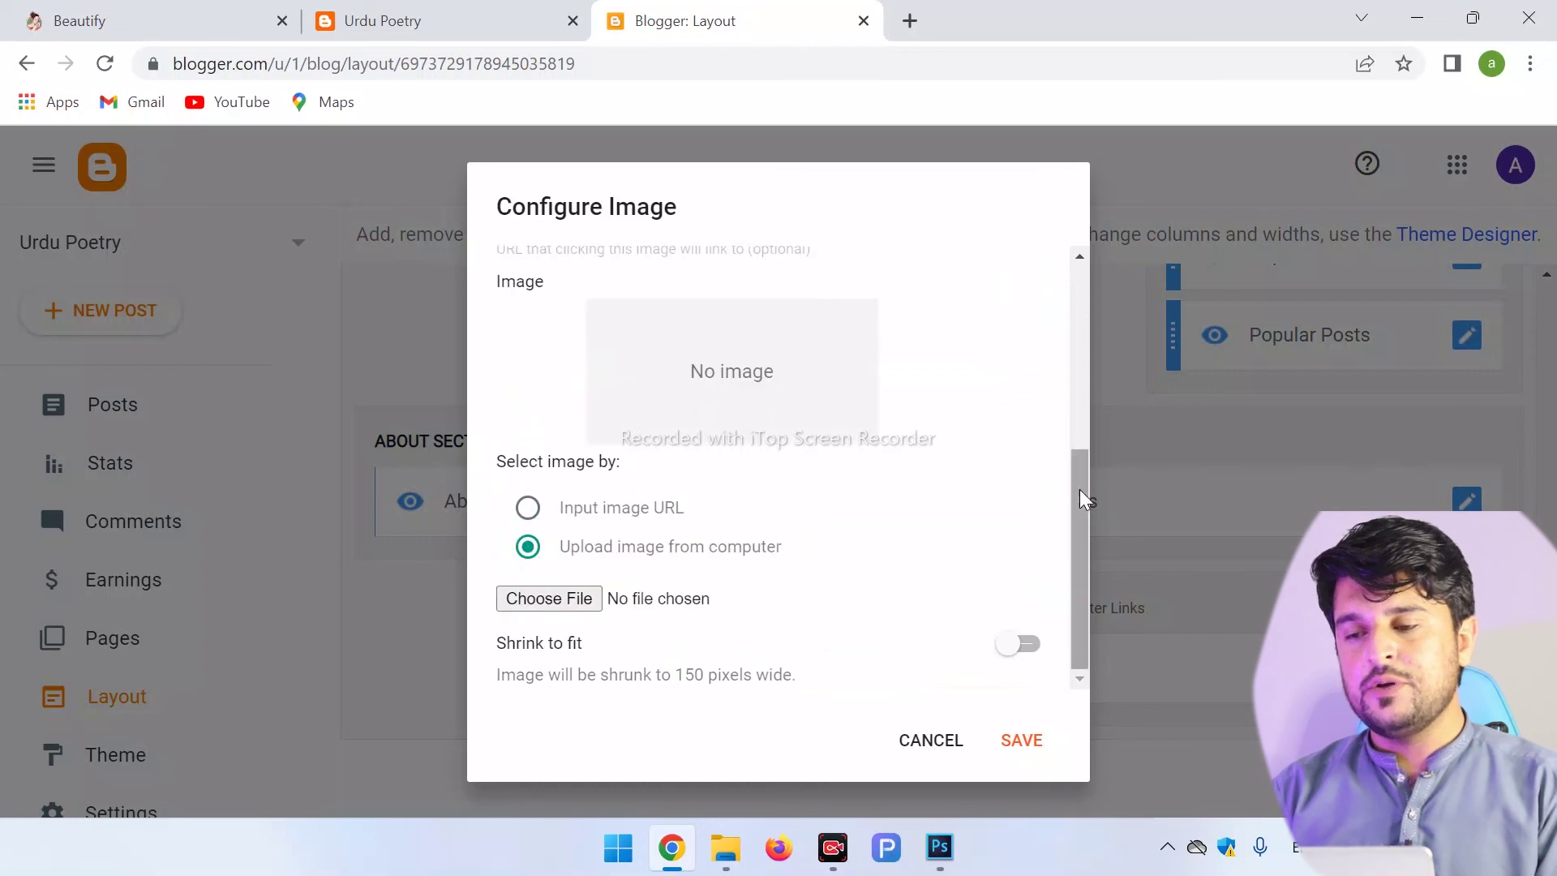
drag(1080, 503, 1085, 344)
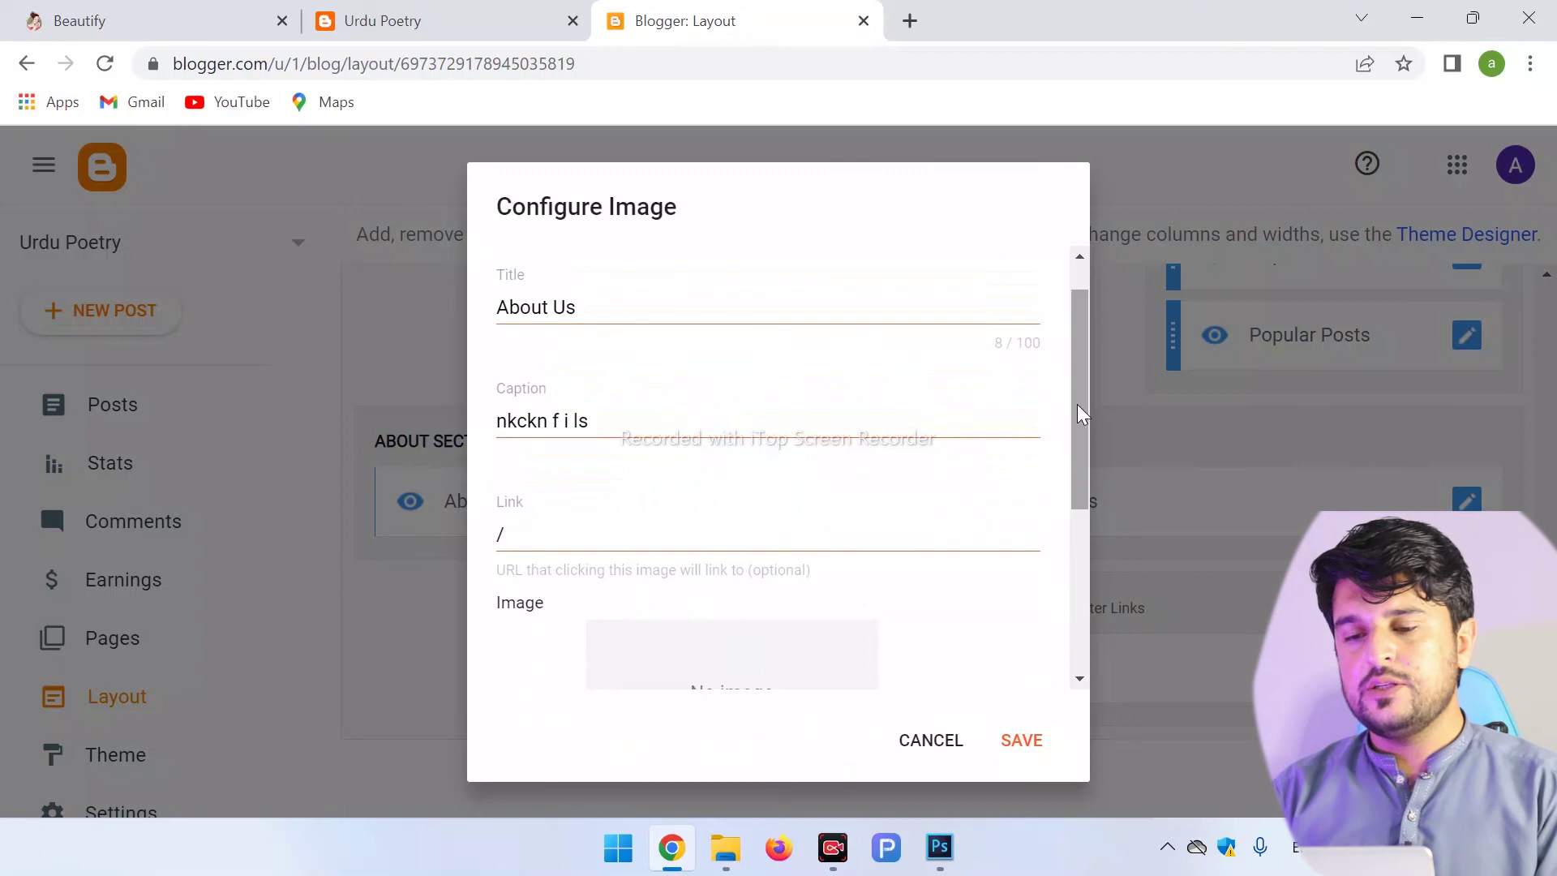
drag(1077, 410, 1070, 645)
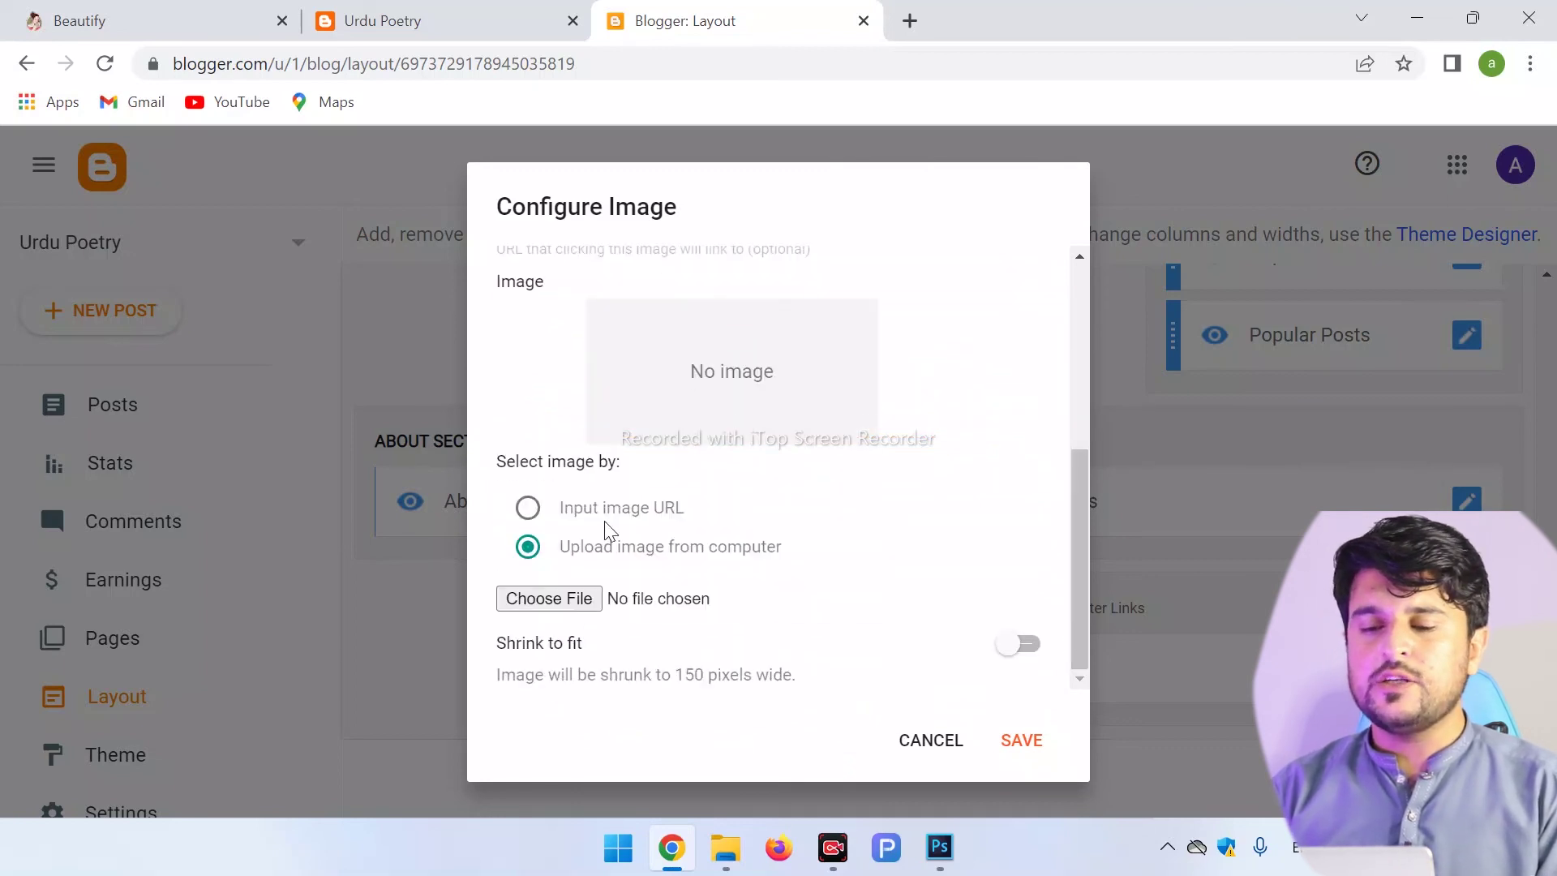
Step: Upload the quill-and-inkwell JPG from Downloads as the About Us image, save the gadget, and check the footer on the reloaded live blog
click(562, 601)
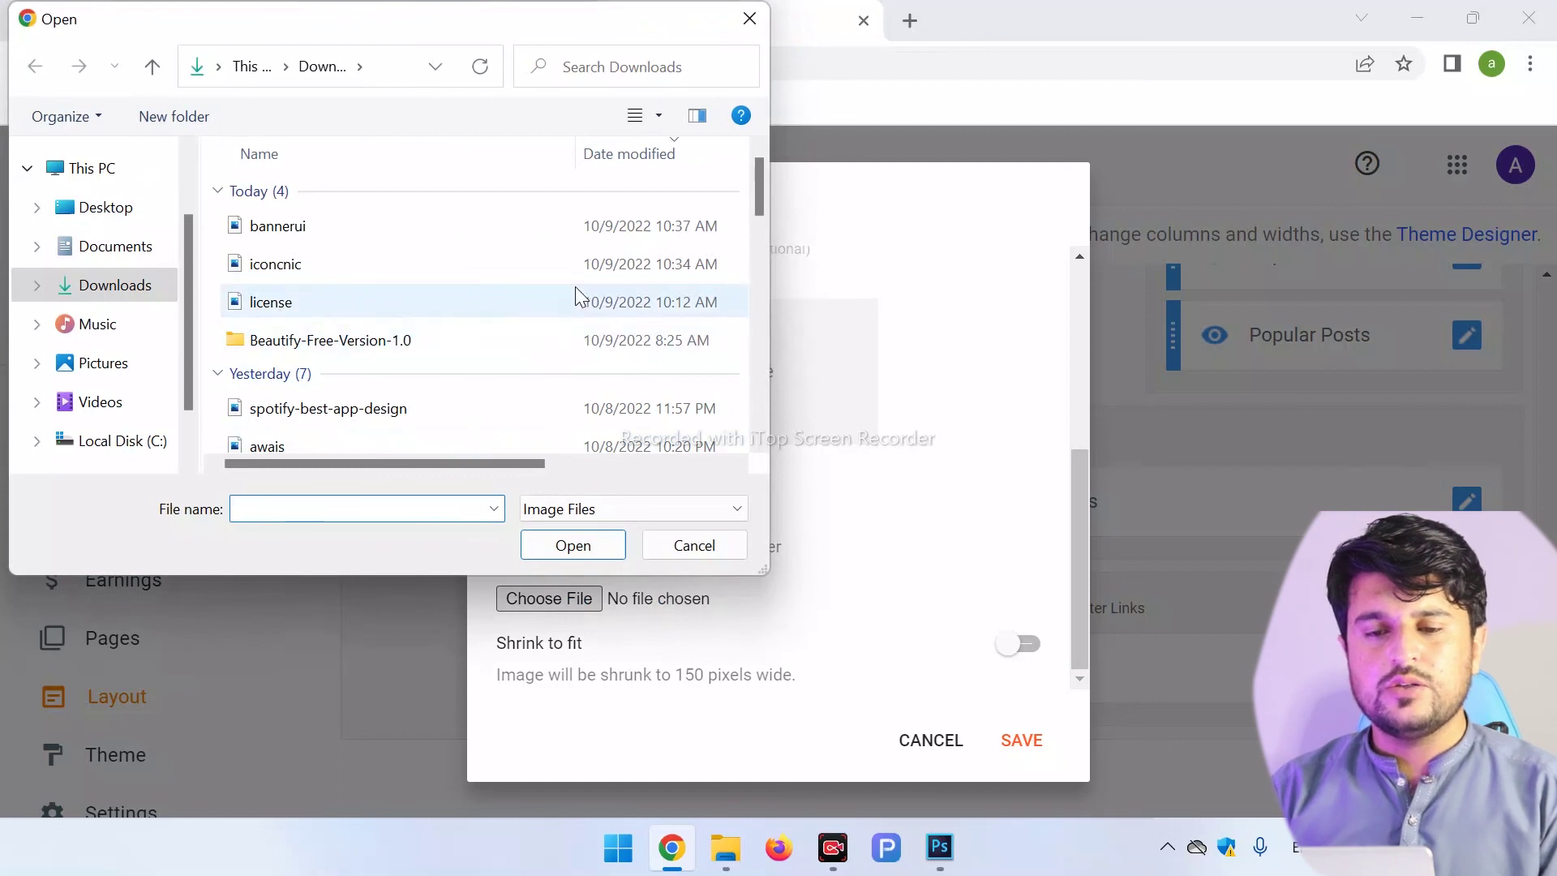
click(757, 327)
double_click(300, 198)
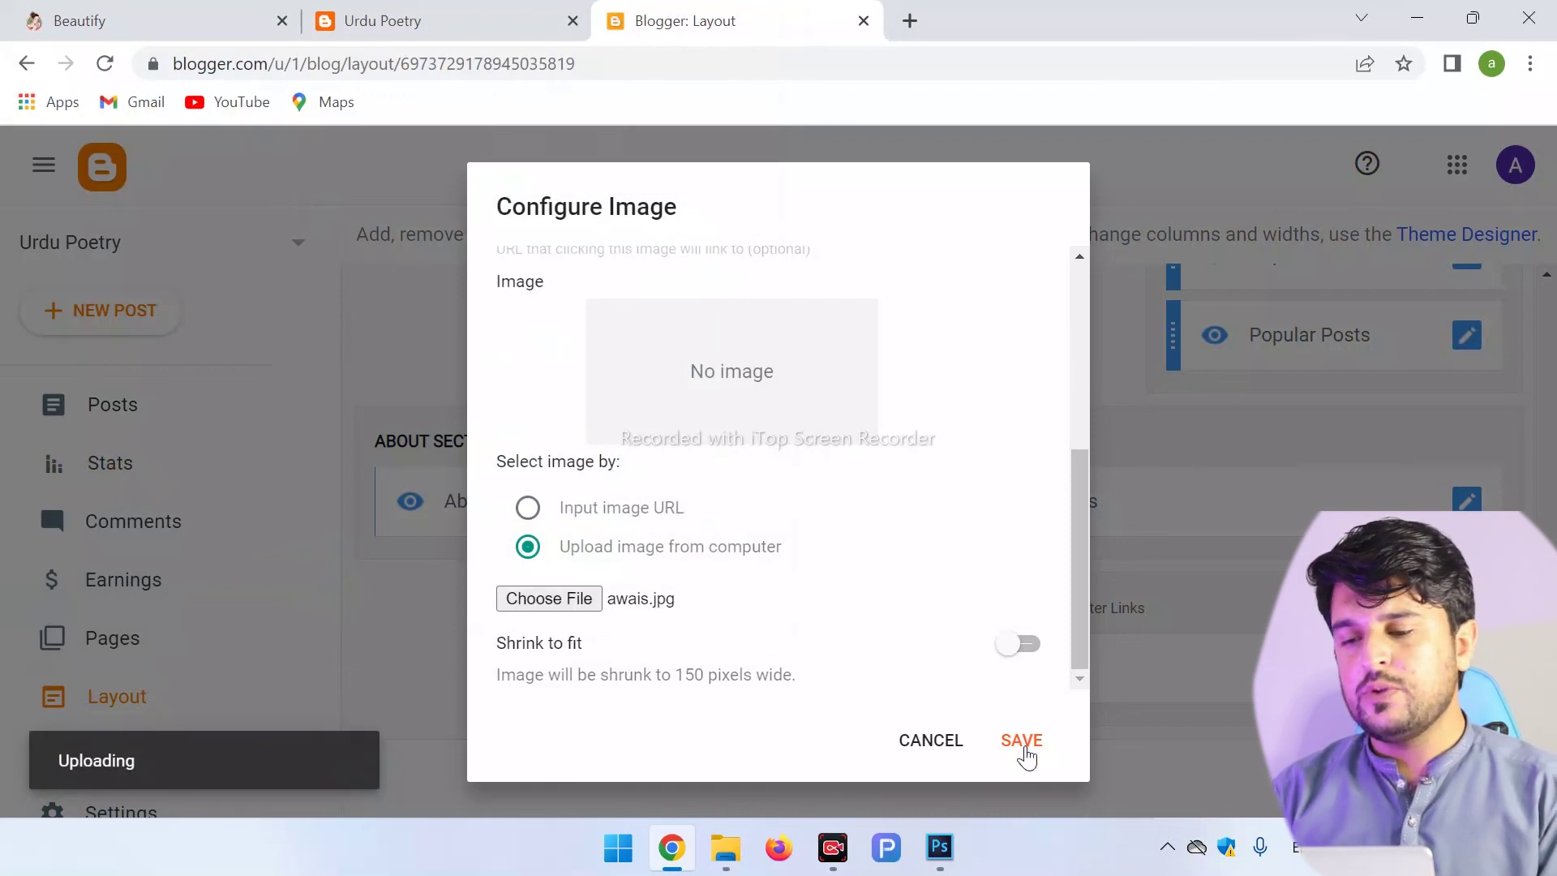
click(1026, 750)
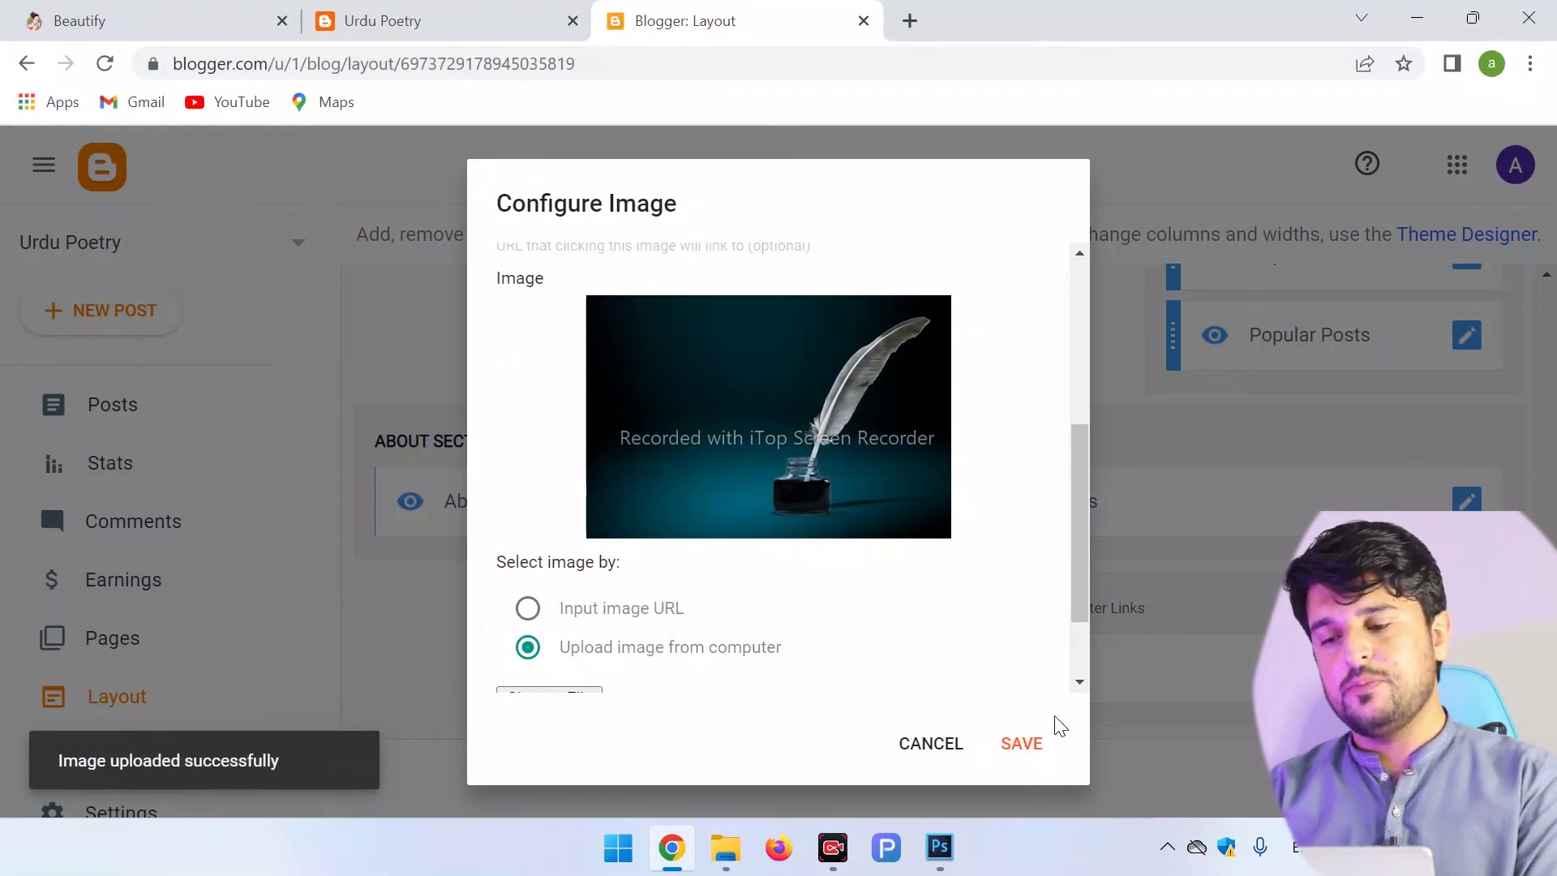
click(1023, 744)
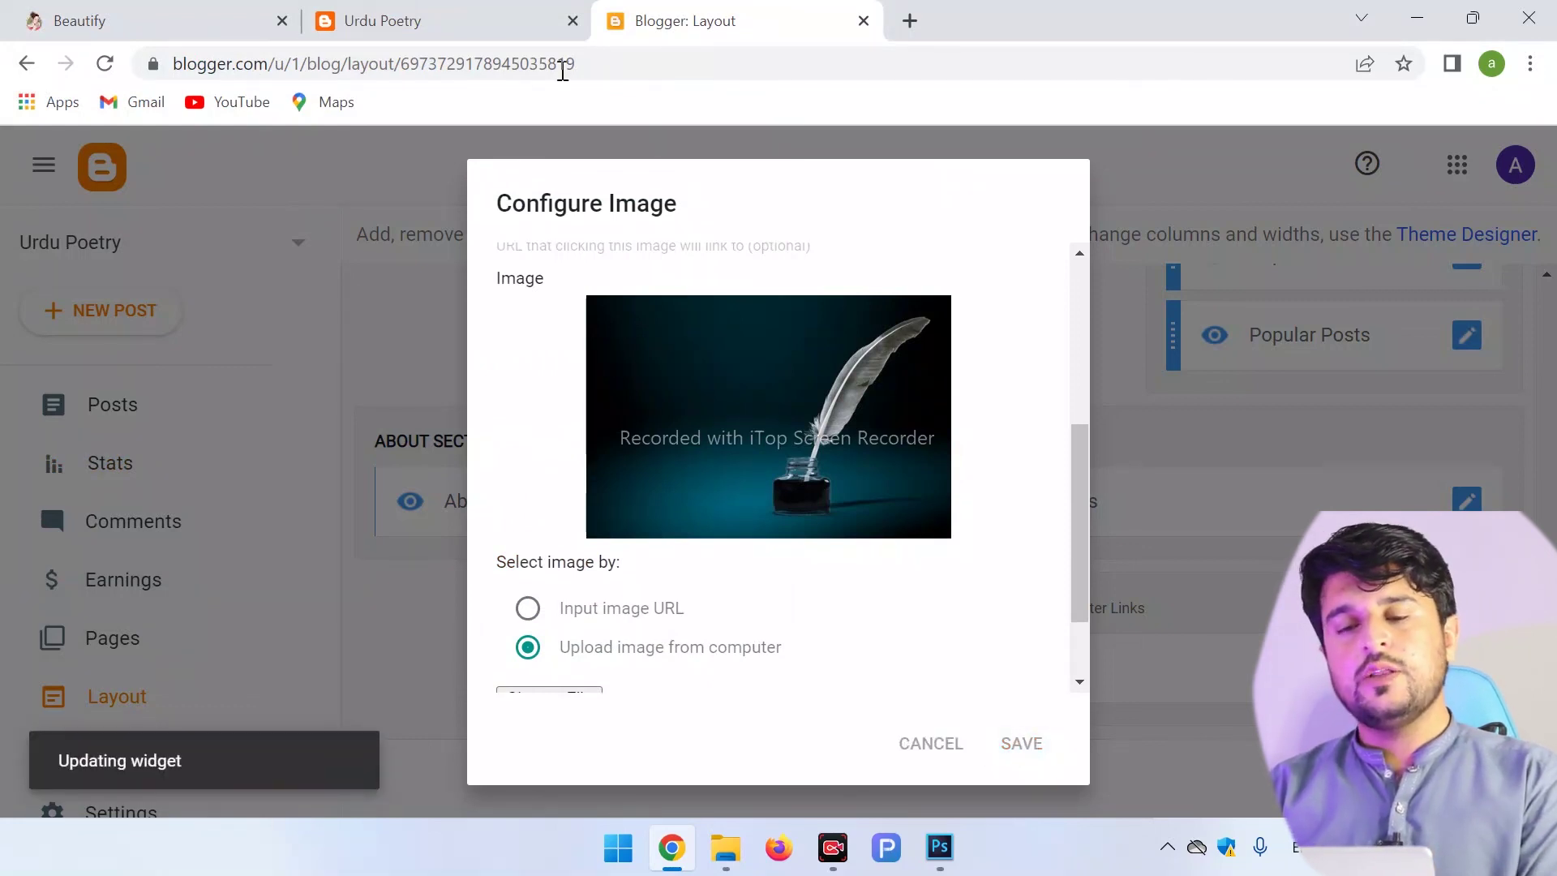
click(313, 12)
click(108, 65)
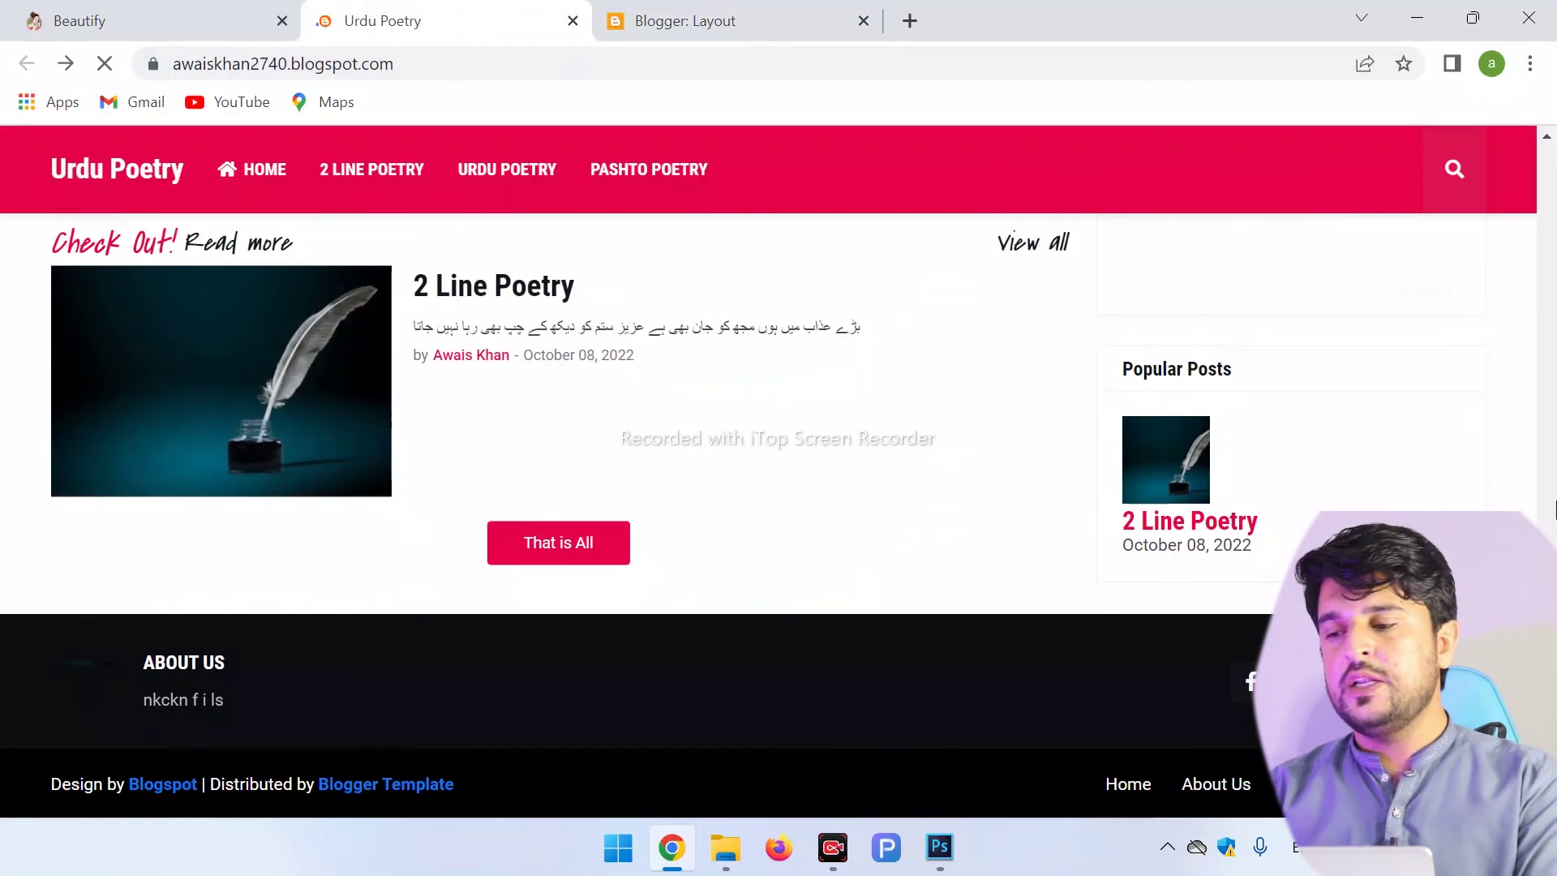